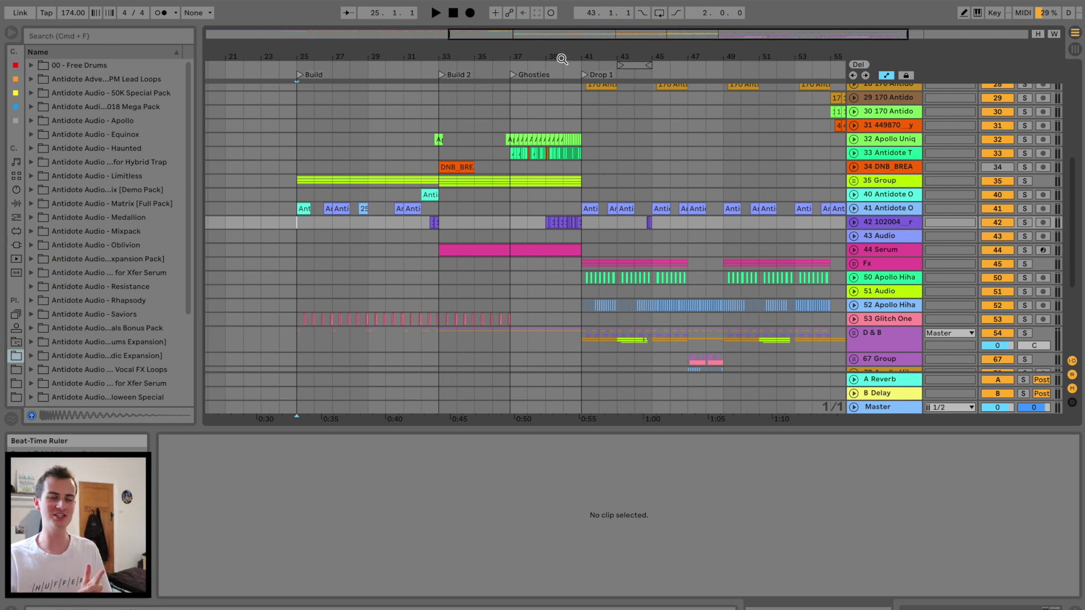
Look over the arrangement from the Build section through Drop 1 to the Drop Instrumental Sub marker.
left_click_drag(565, 57, 534, 195)
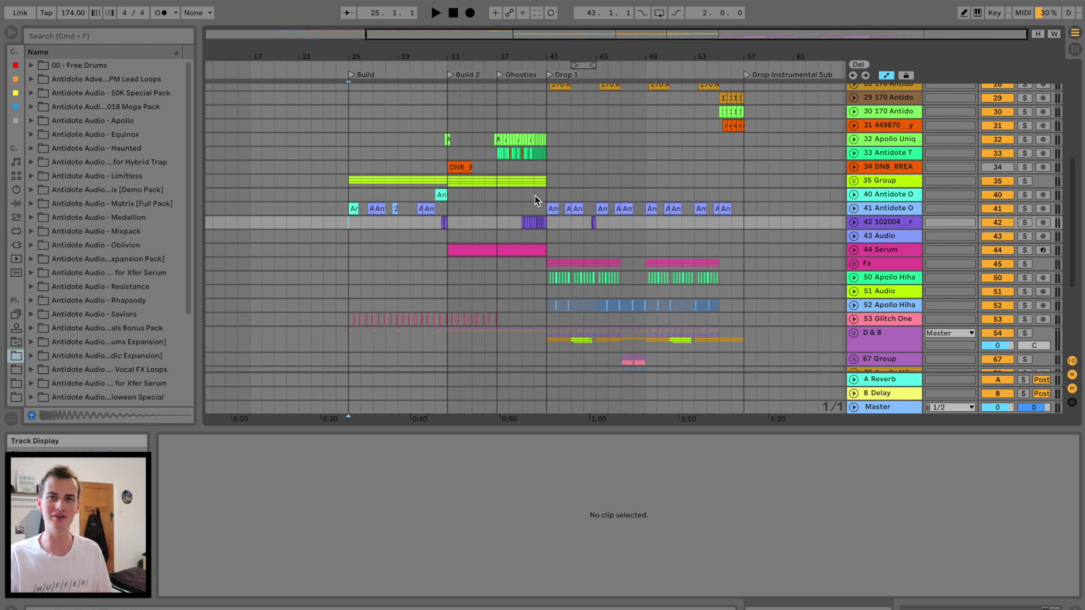
left_click_drag(777, 57, 701, 195)
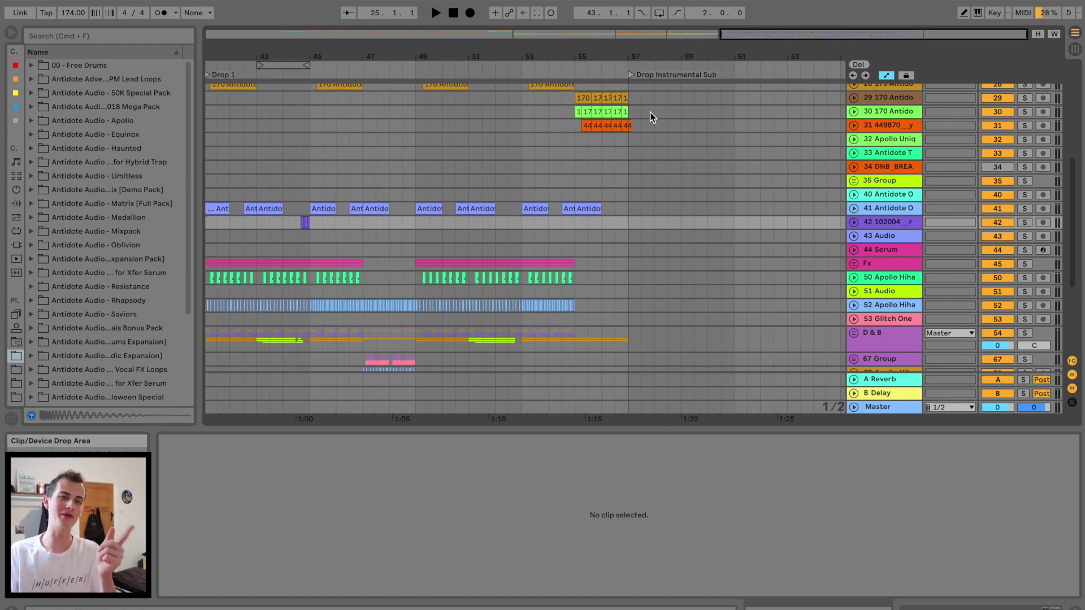
left_click_drag(706, 51, 703, 143)
left_click_drag(706, 56, 705, 180)
scroll(705, 176, "up", 1)
left_click_drag(700, 57, 622, 62)
scroll(515, 266, "up", 1)
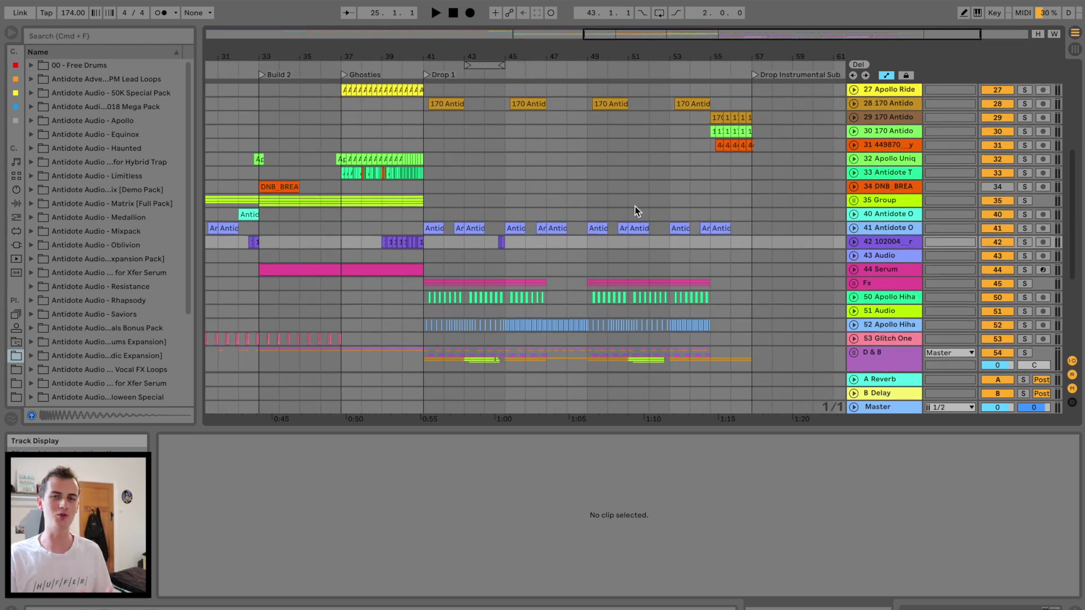
scroll(624, 205, "right", 3)
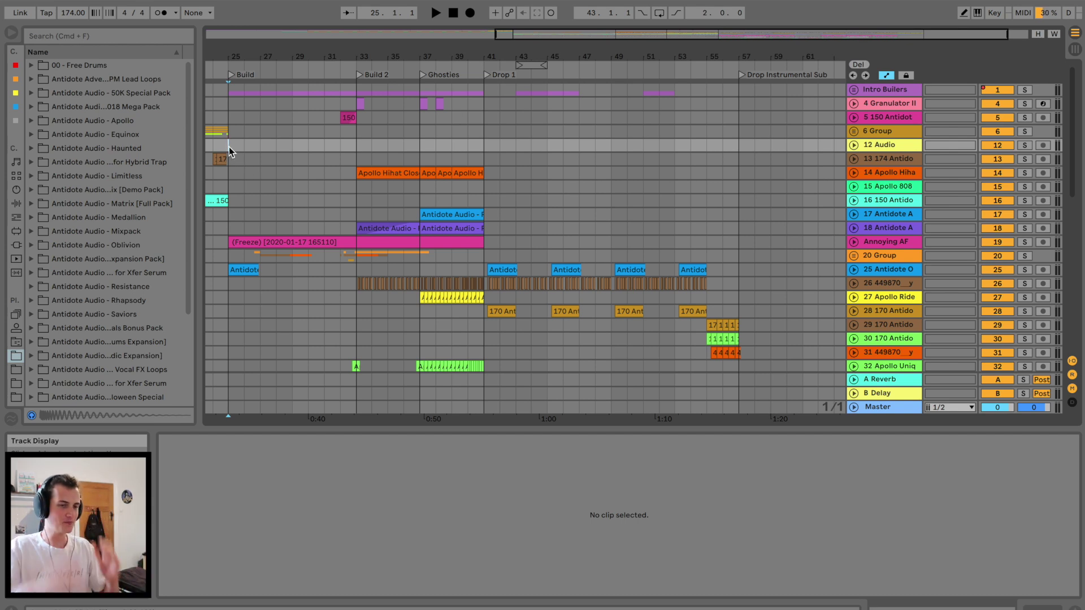
Play back the Build and Build 2 sections, replaying from about bar 30 to hear the lead into Build 2.
key("space")
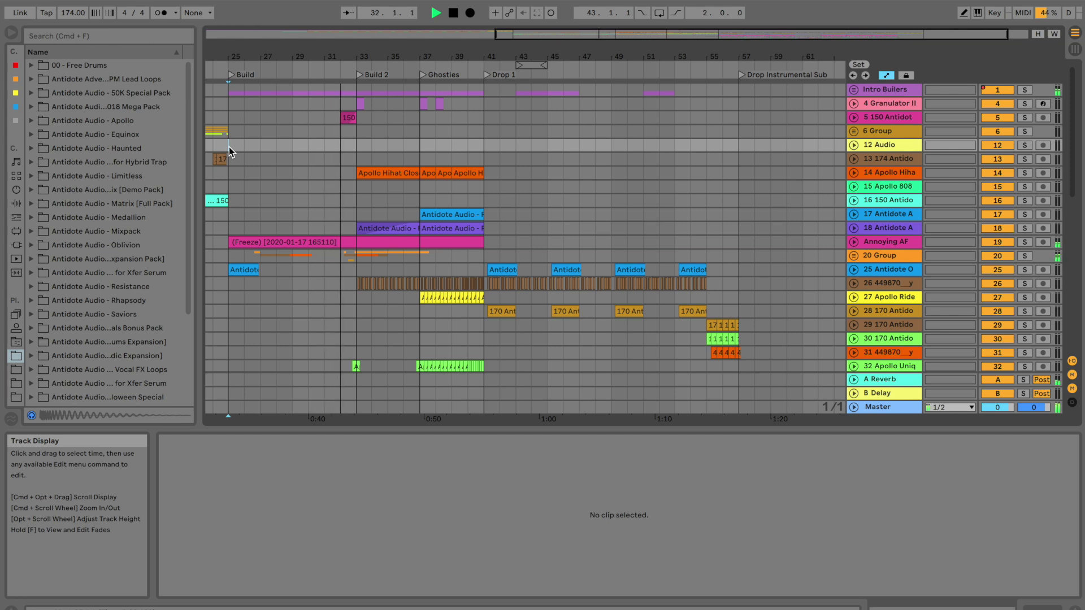
left_click_drag(348, 55, 348, 85)
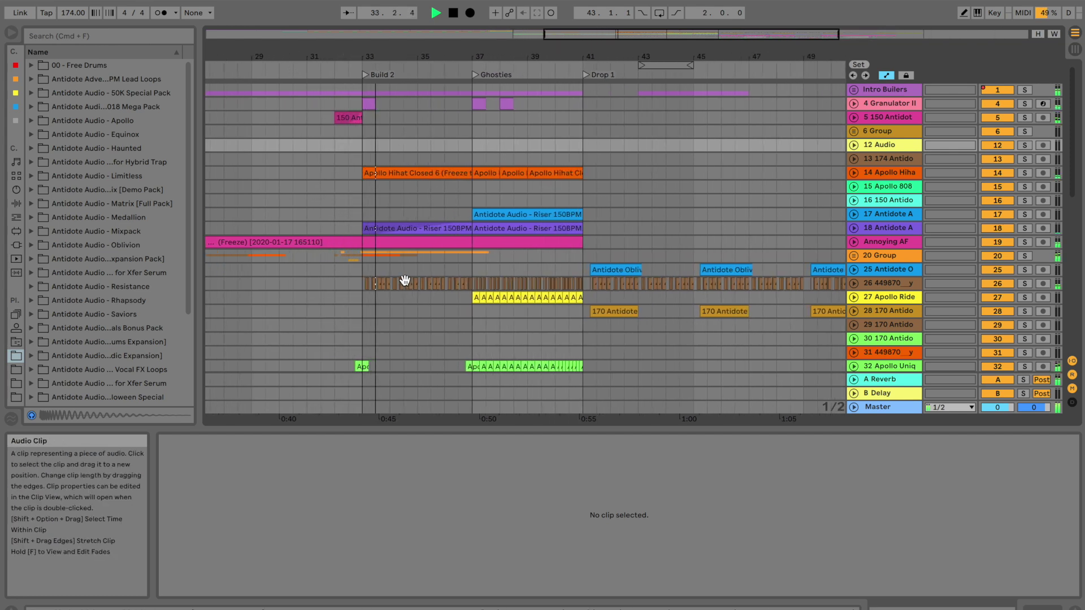
key("space")
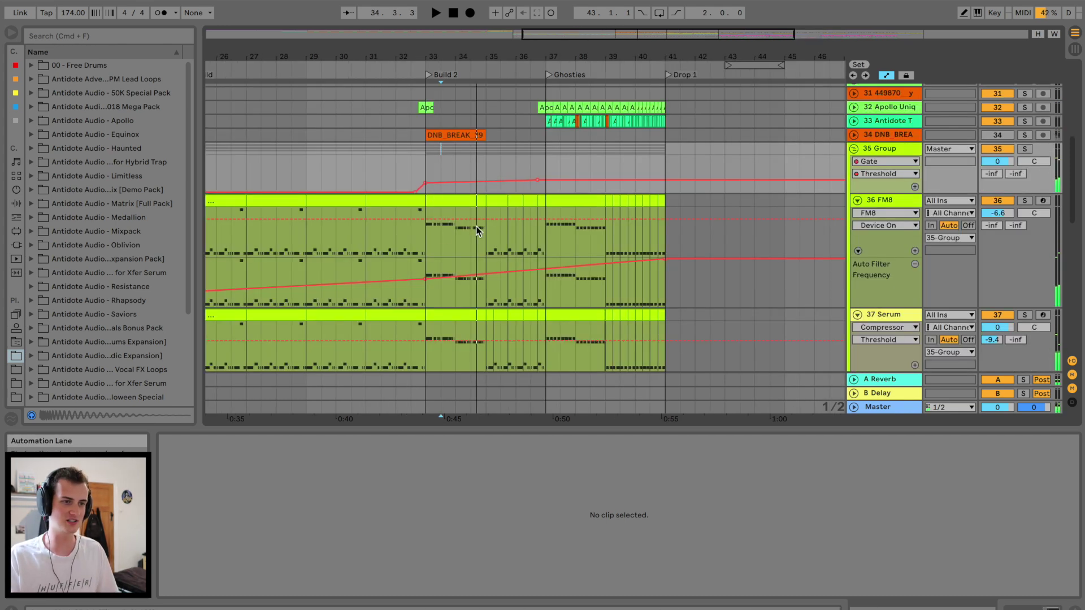
left_click(352, 71)
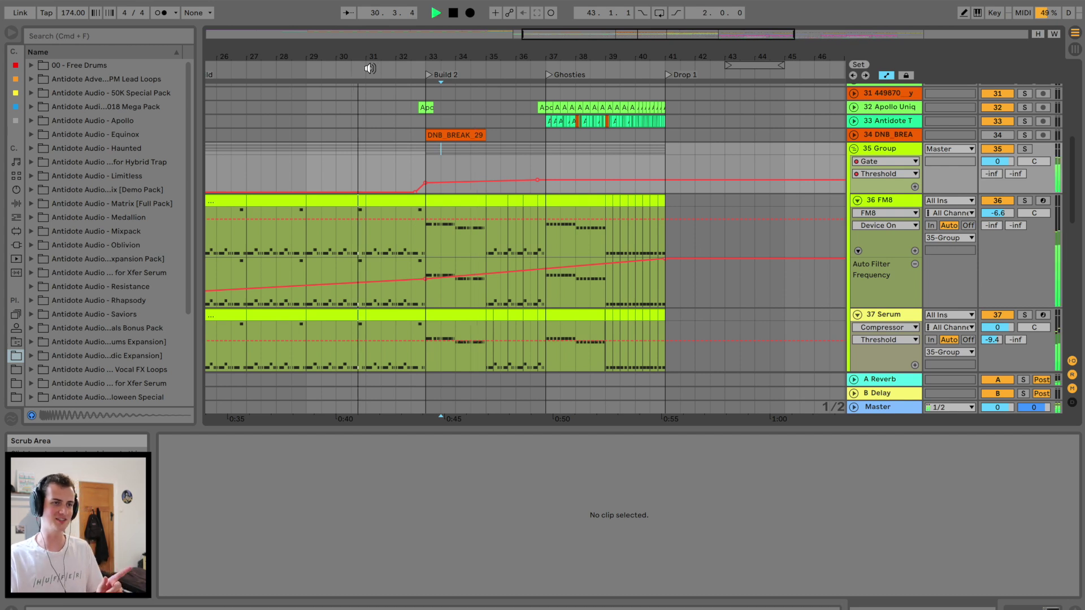
left_click_drag(392, 58, 392, 53)
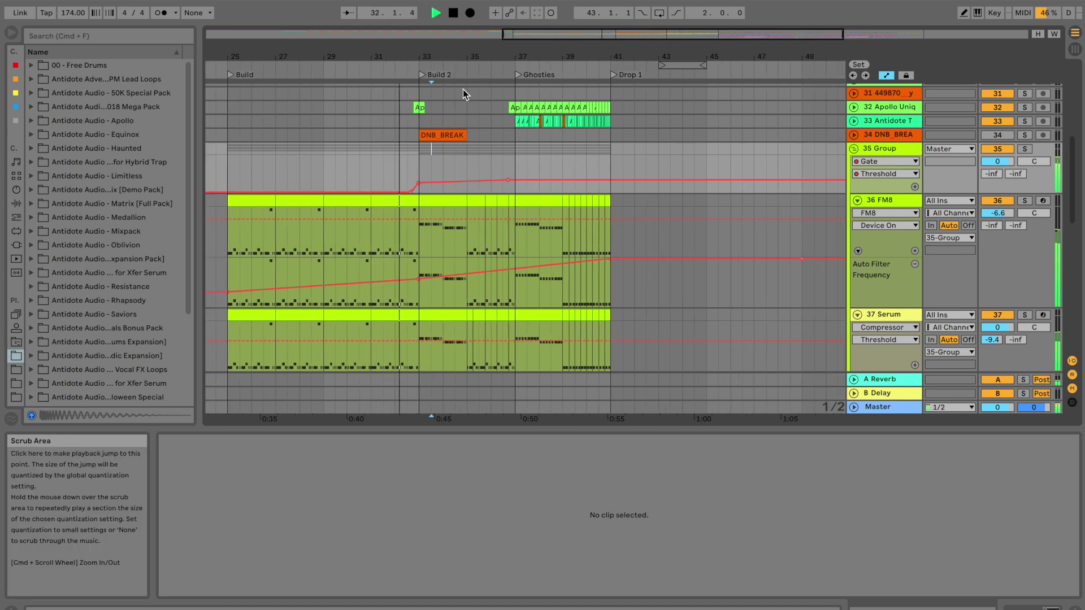
left_click_drag(474, 61, 474, 51)
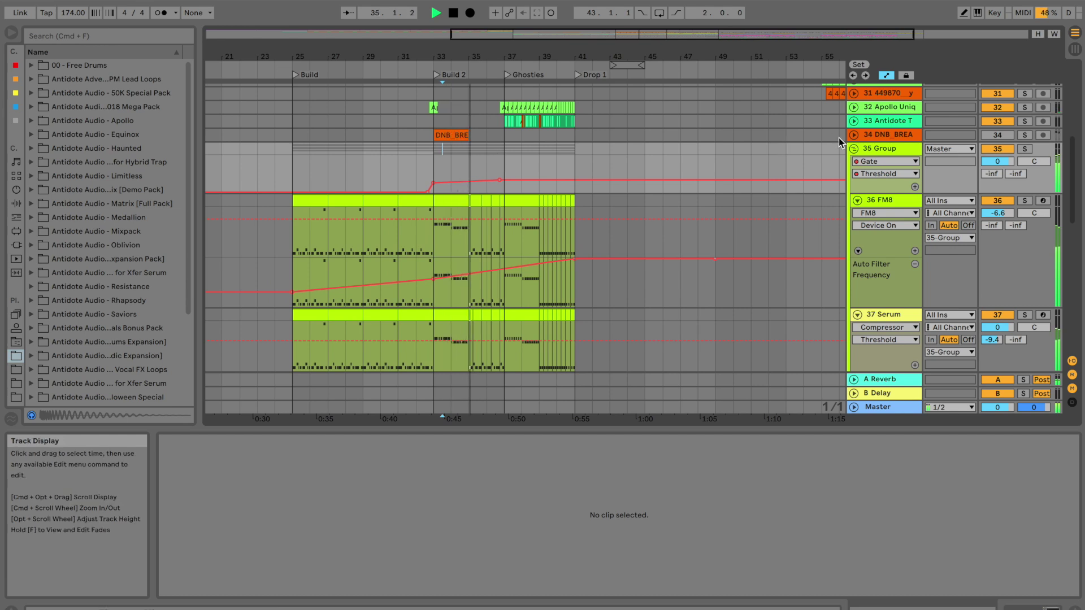
Fold the FM8, Serum and Analog tracks 36 to 39 and collapse their 35 Group.
left_click(857, 200)
left_click(857, 214)
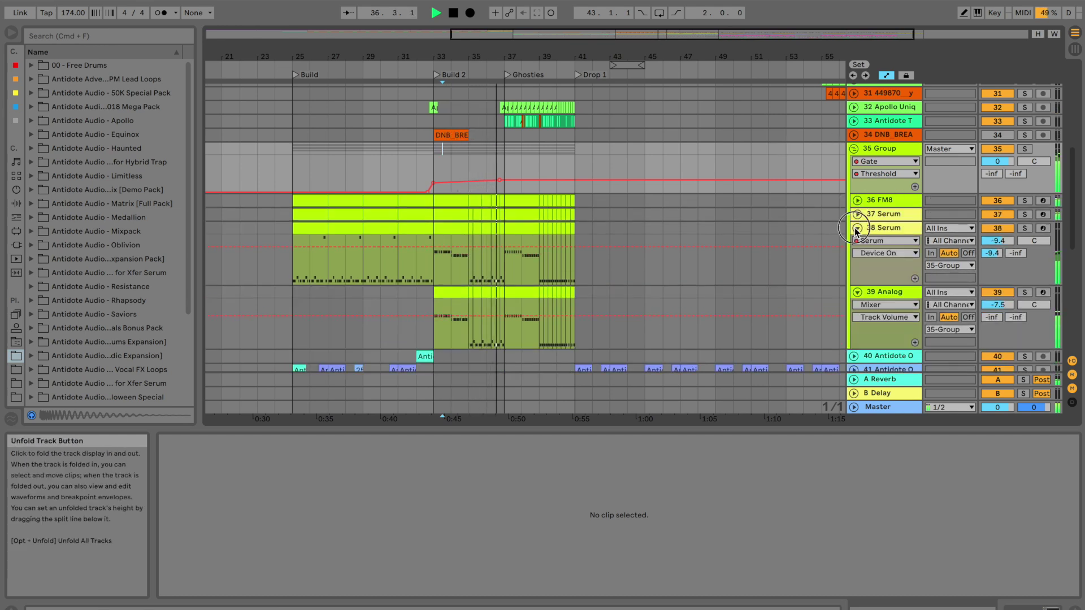
left_click(856, 228)
left_click(856, 241)
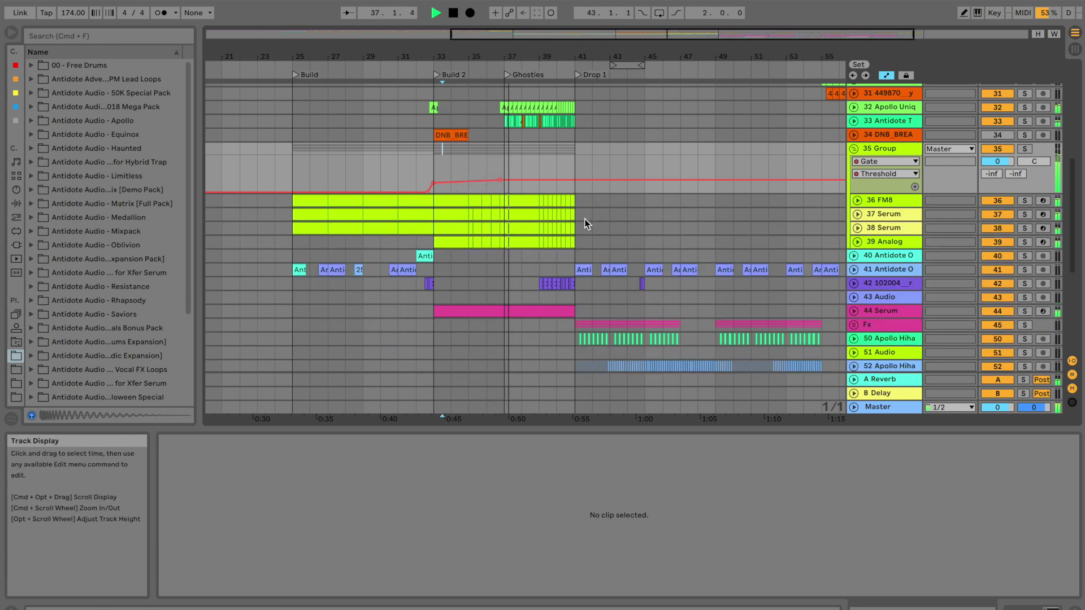
left_click(855, 150)
Listen to Drop 1 through to the Drop Instrumental Sub marker at bar 57, following playback along the arrangement.
scroll(405, 148, "right", 6)
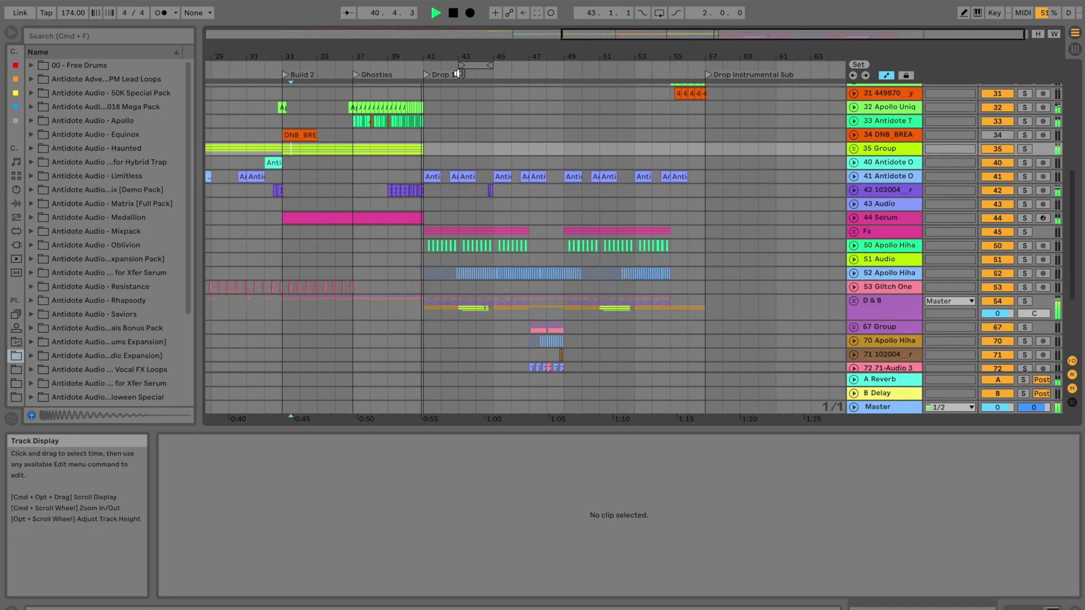
left_click_drag(450, 53, 442, 58)
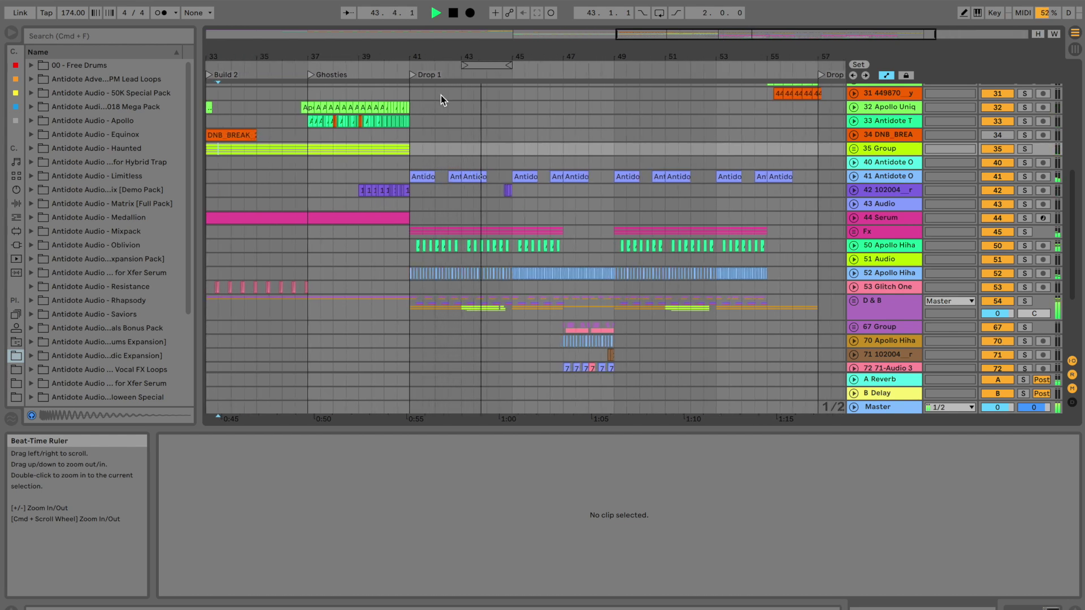
left_click_drag(461, 59, 470, 57)
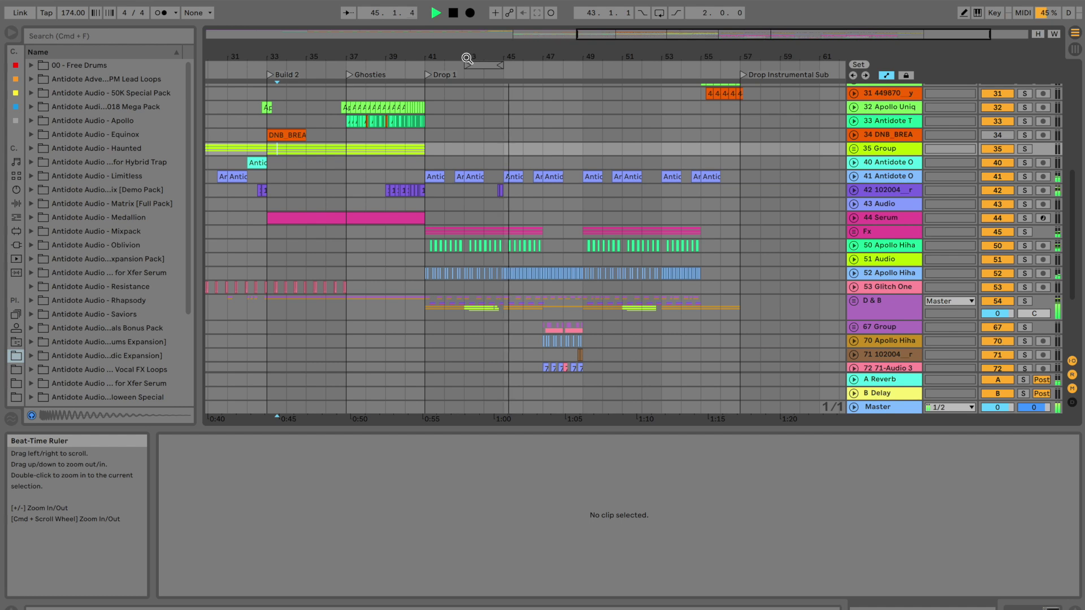
left_click_drag(470, 52, 470, 51)
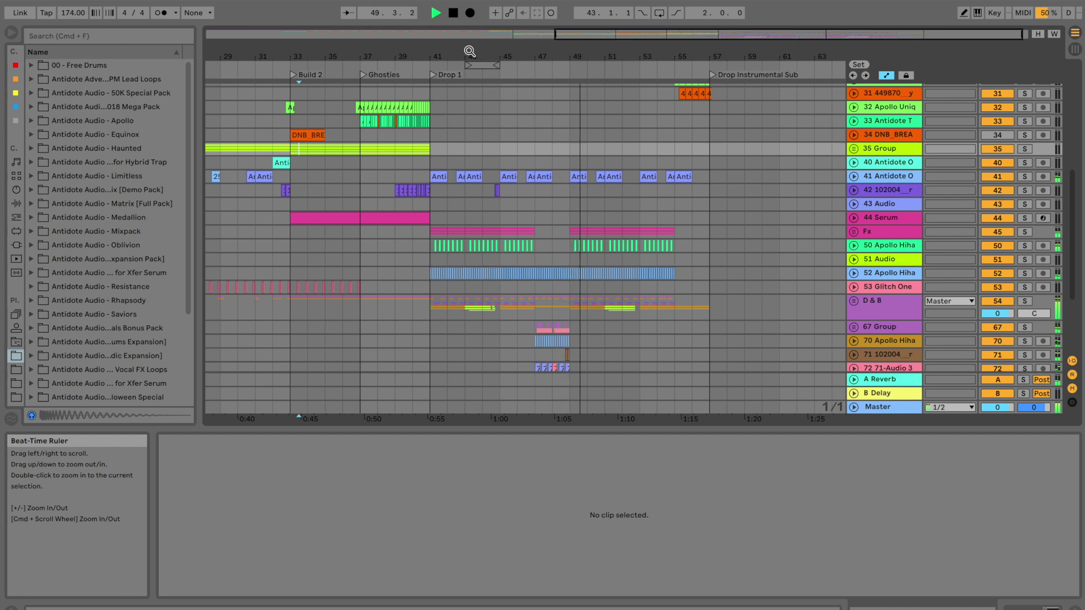
left_click_drag(473, 53, 556, 48)
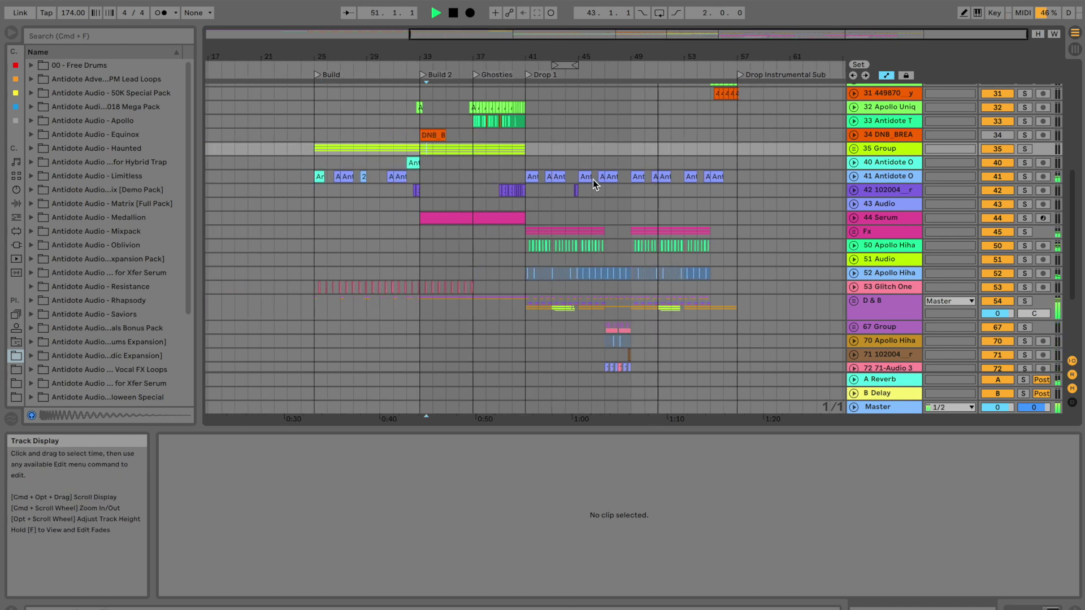
left_click_drag(698, 59, 697, 70)
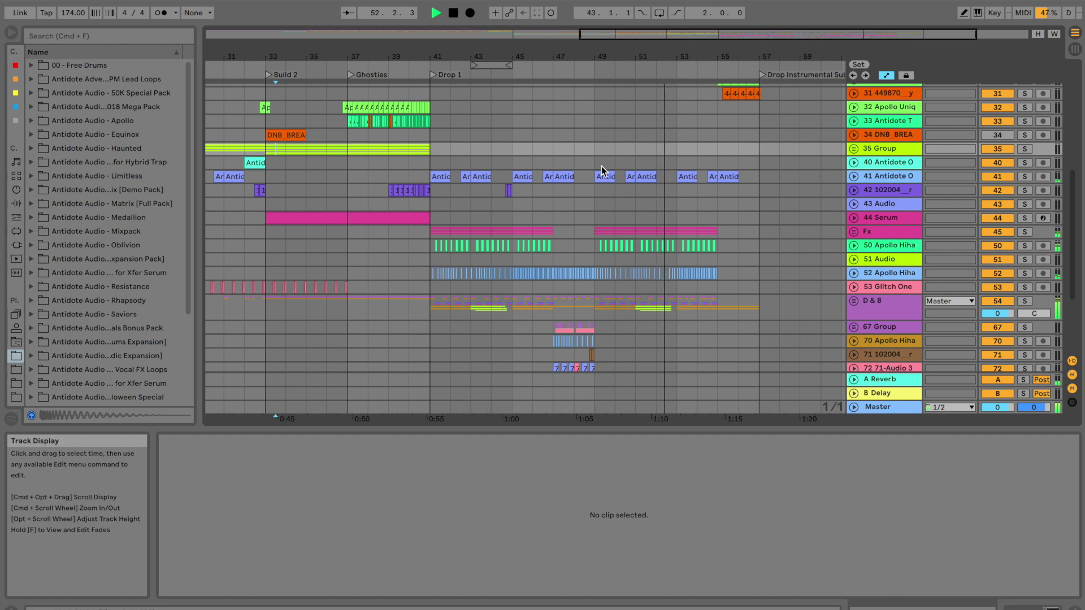
scroll(619, 158, "right", 3)
left_click_drag(617, 60, 643, 58)
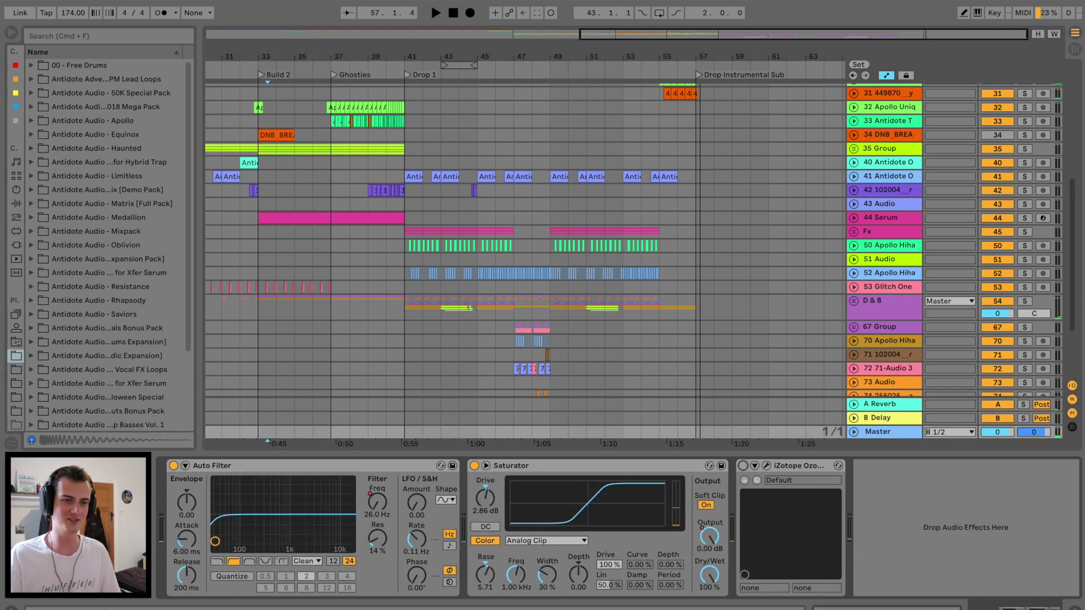
Copy track 42's short clip from just before bar 45 to just before bar 53.
left_click(731, 288)
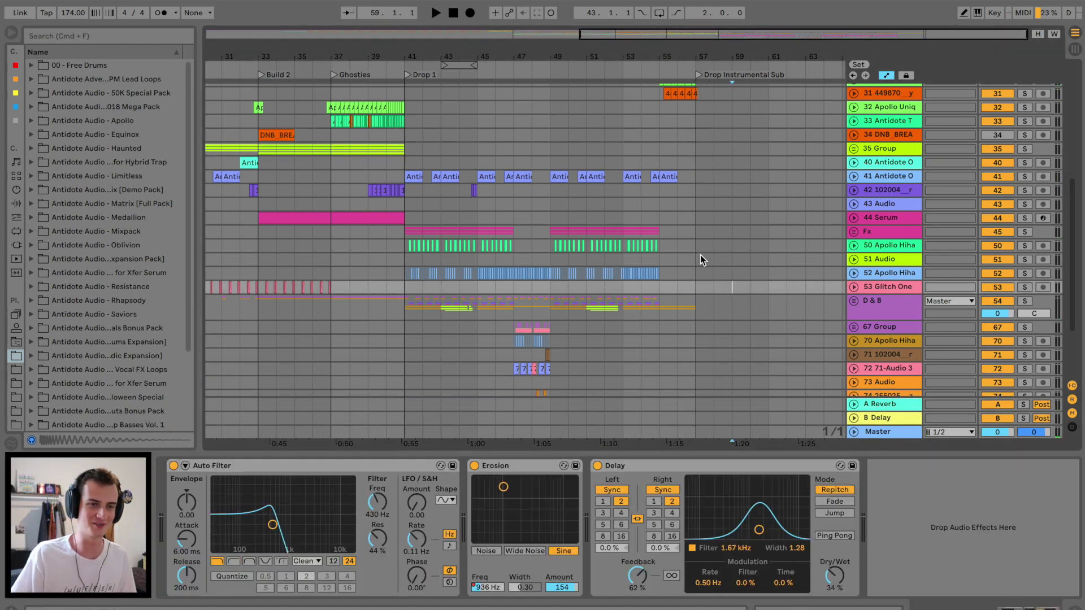
left_click(676, 219)
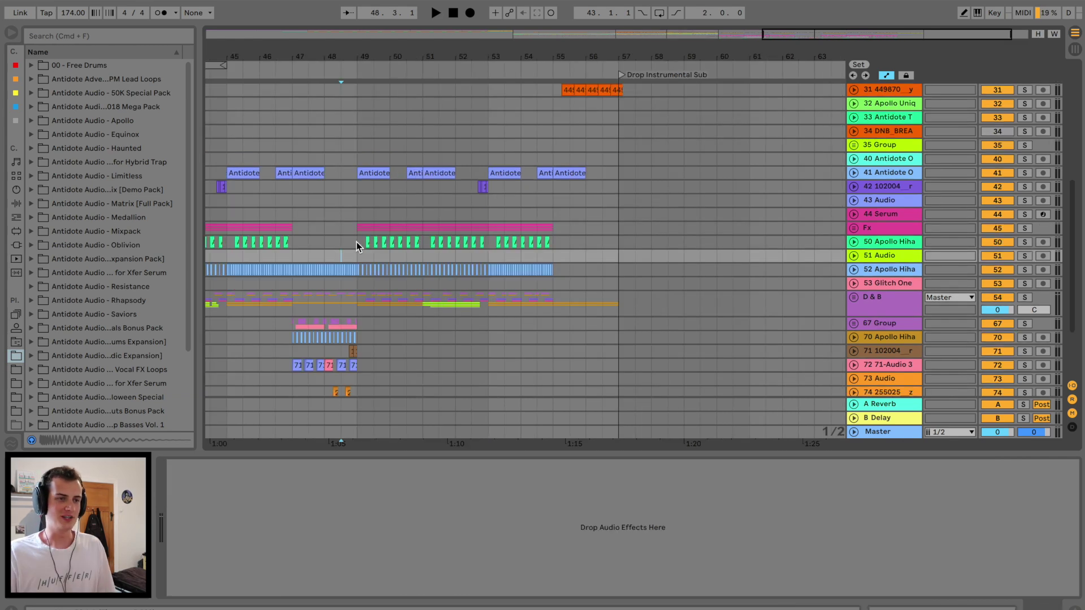
left_click_drag(391, 57, 551, 56)
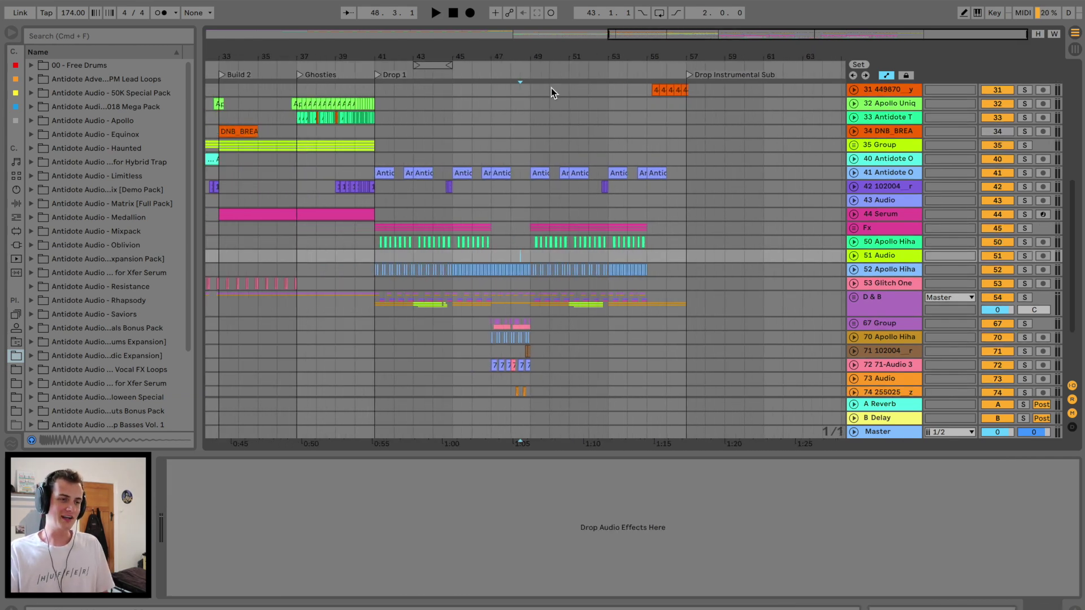
Play the soloed D & B group from bar 41 and unfold it down to its BASS tracks.
left_click(375, 260)
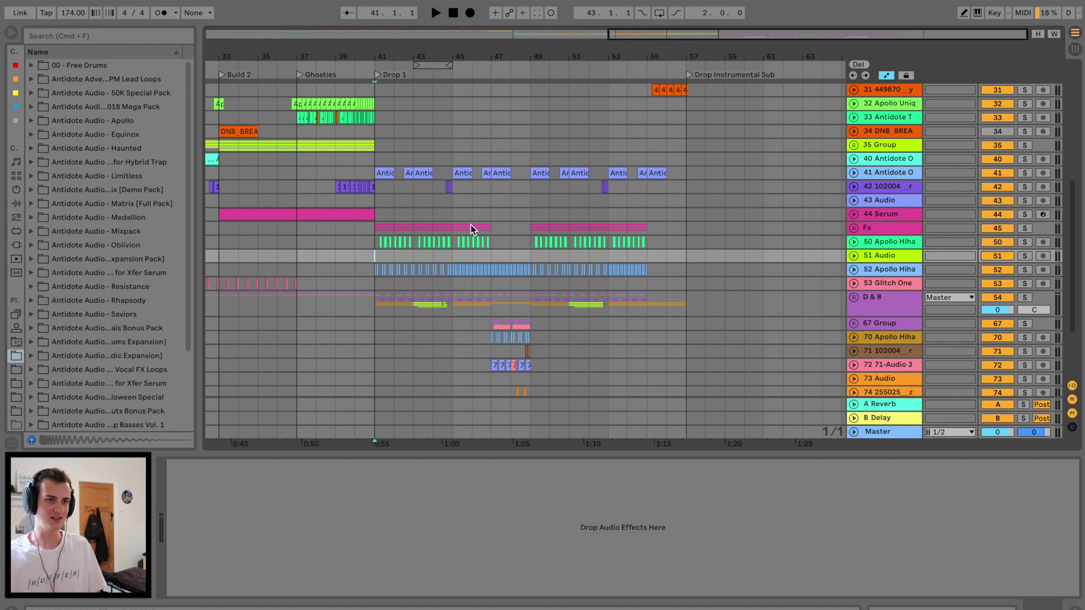
left_click_drag(497, 55, 497, 57)
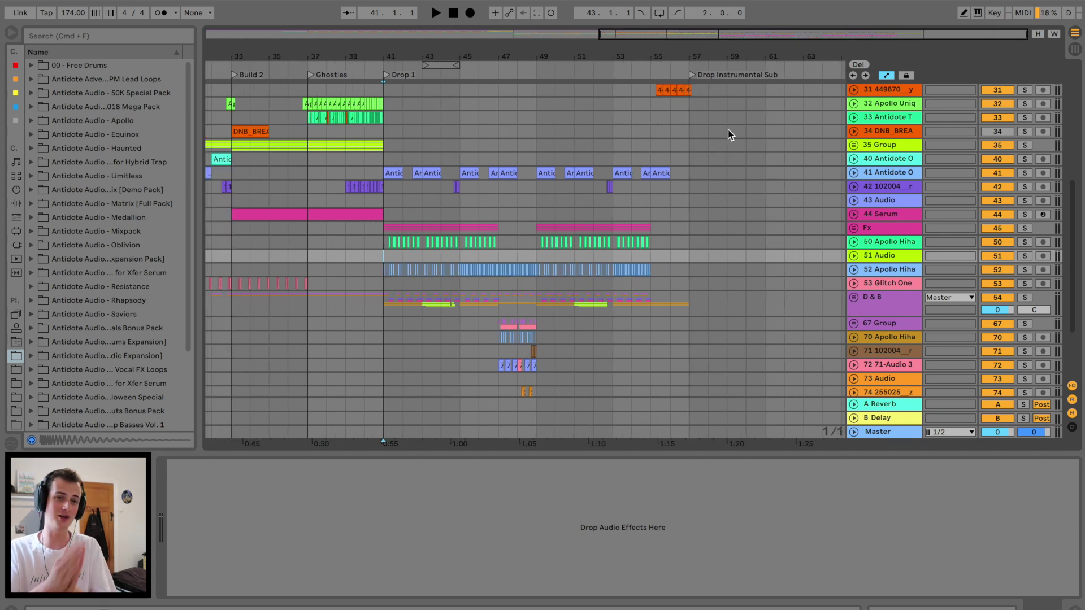
left_click_drag(792, 56, 766, 63)
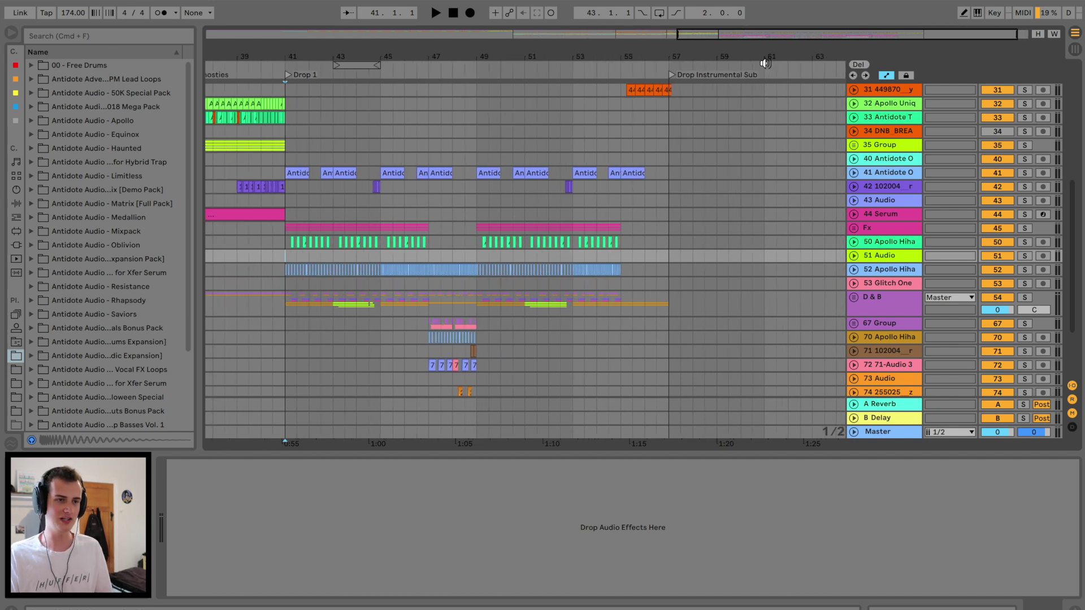
left_click(287, 310)
key("space")
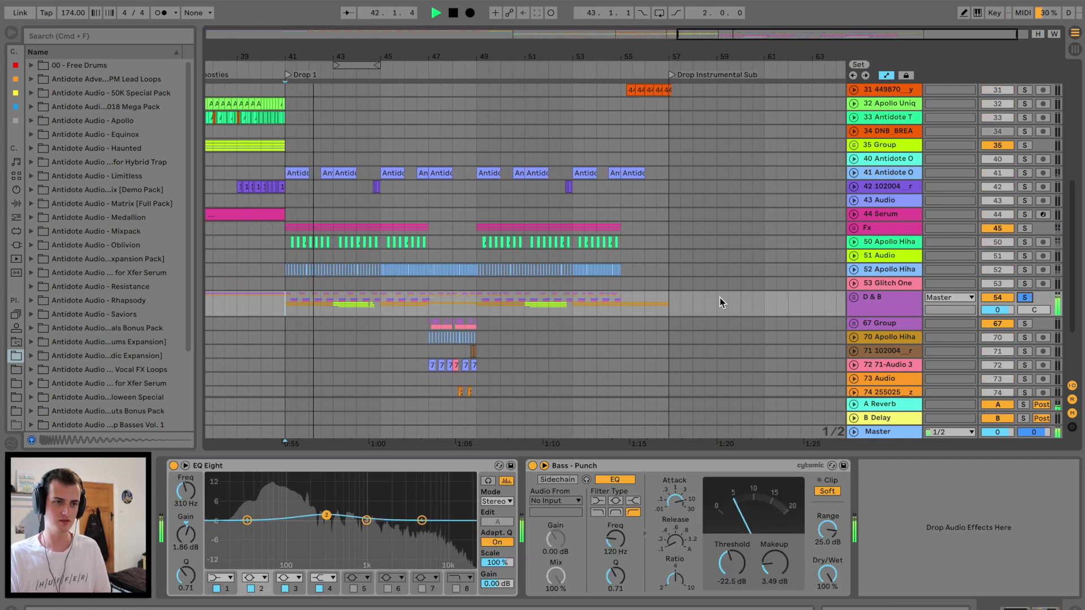
scroll(717, 299, "down", 3)
left_click(854, 230)
scroll(353, 302, "down", 5)
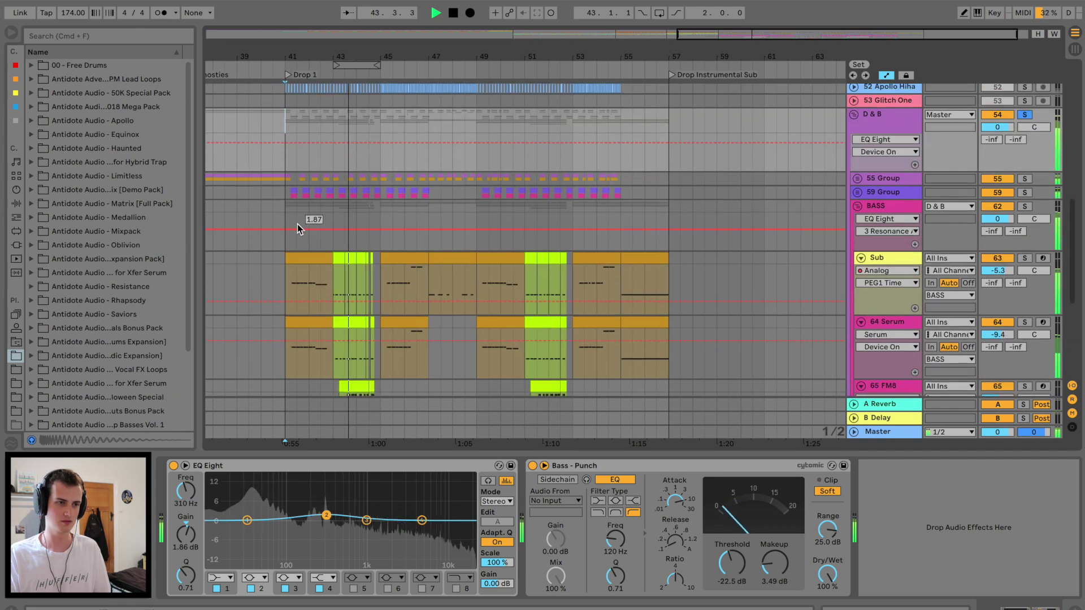
Audition the 65 FM8 bass clip near bar 43 with its track soloed.
key("space")
left_click(347, 388)
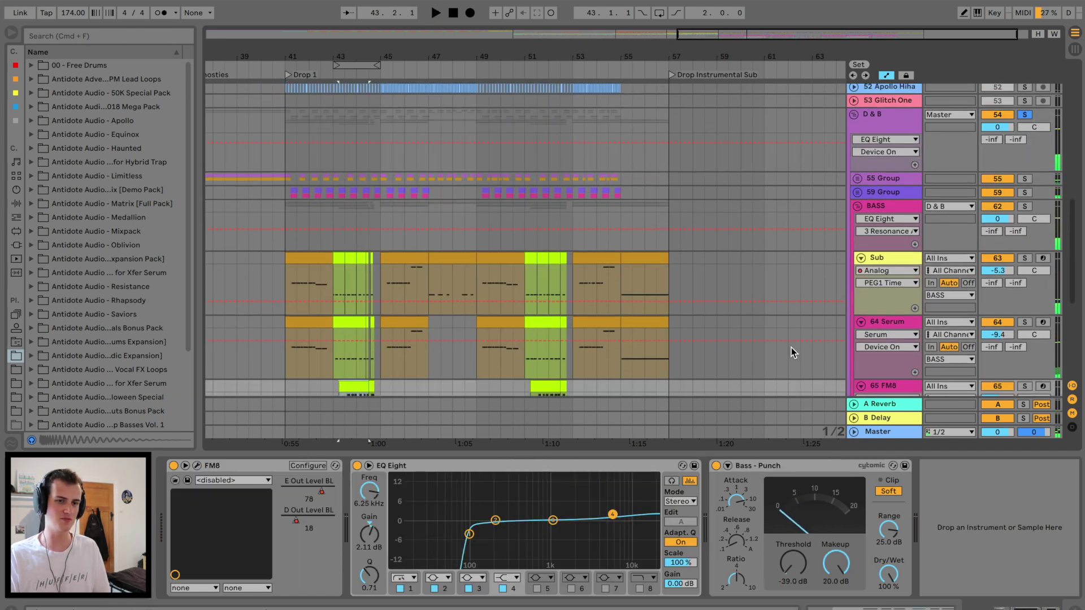
key("space")
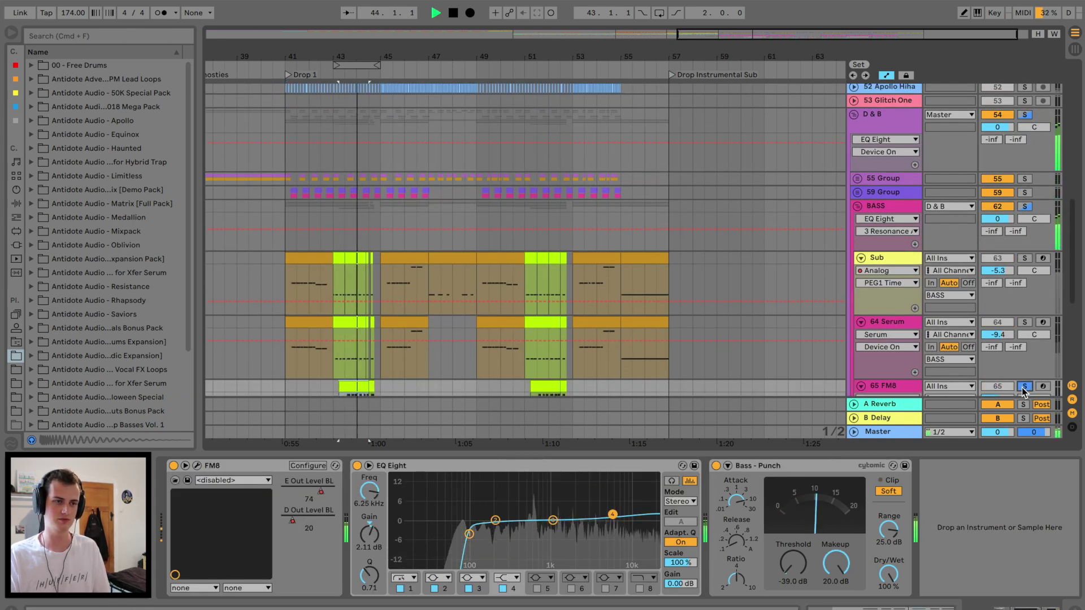
key("space")
Copy the clips of 55 Group and 59 Group from bars 41–57 to bar 57, then fold the D & B group.
left_click(292, 198)
left_click_drag(292, 197, 661, 191)
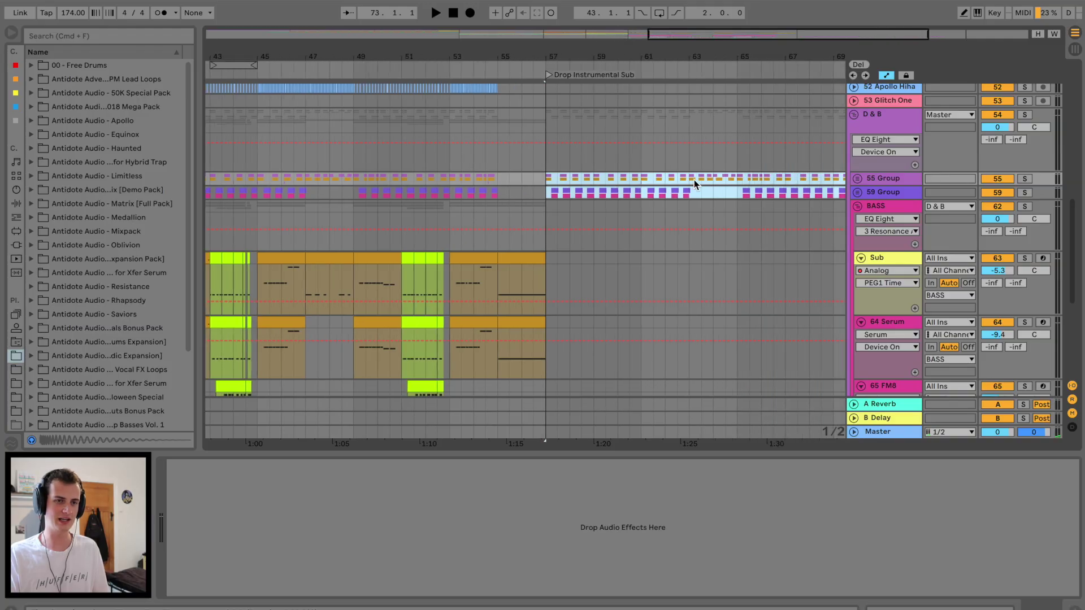
left_click(464, 59)
left_click_drag(465, 58, 467, 51)
key("space")
left_click(854, 115)
scroll(275, 222, "left", 3)
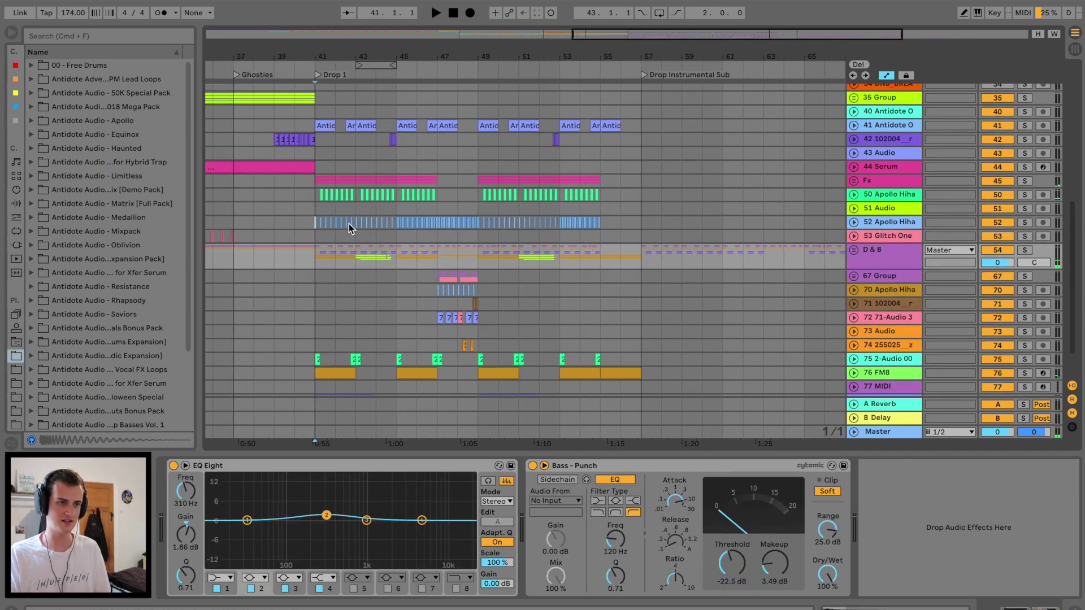
Audition track 52 Apollo Hihat soloed from bar 41 and copy its first four bars of Drop 1 to bar 57.
left_click(315, 228)
key("space")
key("s")
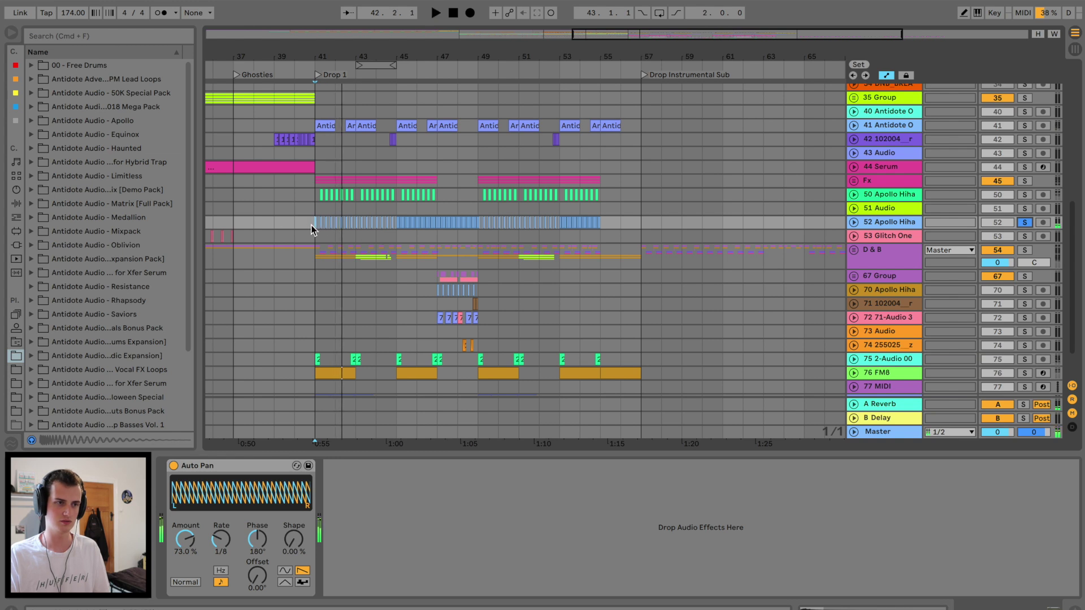
key("space")
left_click(644, 229)
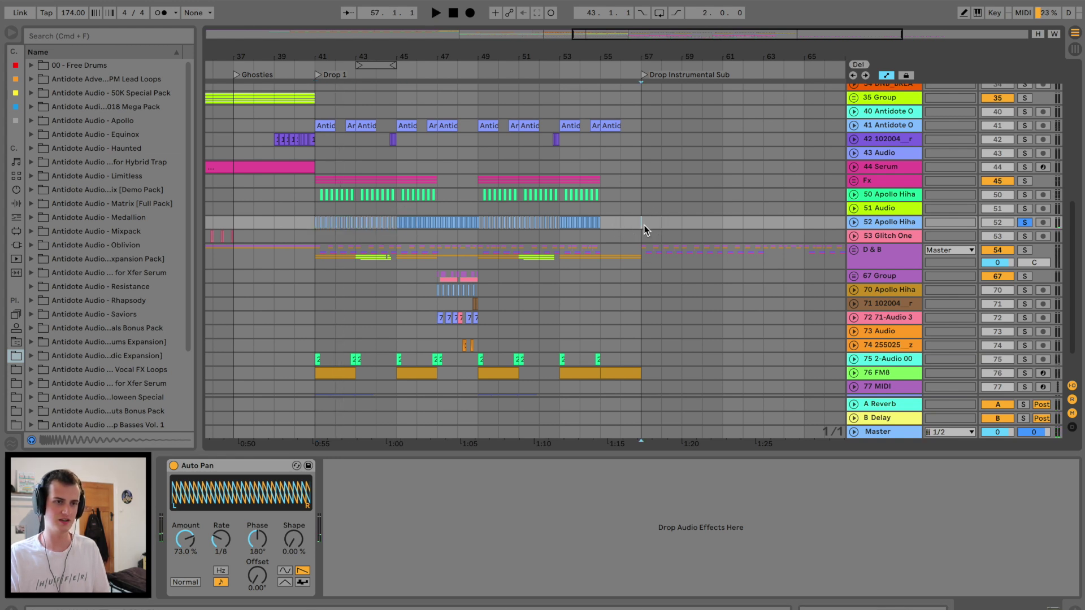
Audition track 50 Apollo Hihat soloed from bar 41 and copy its clips of bars 41–47 to bar 57.
left_click(315, 197)
key("space")
key("s")
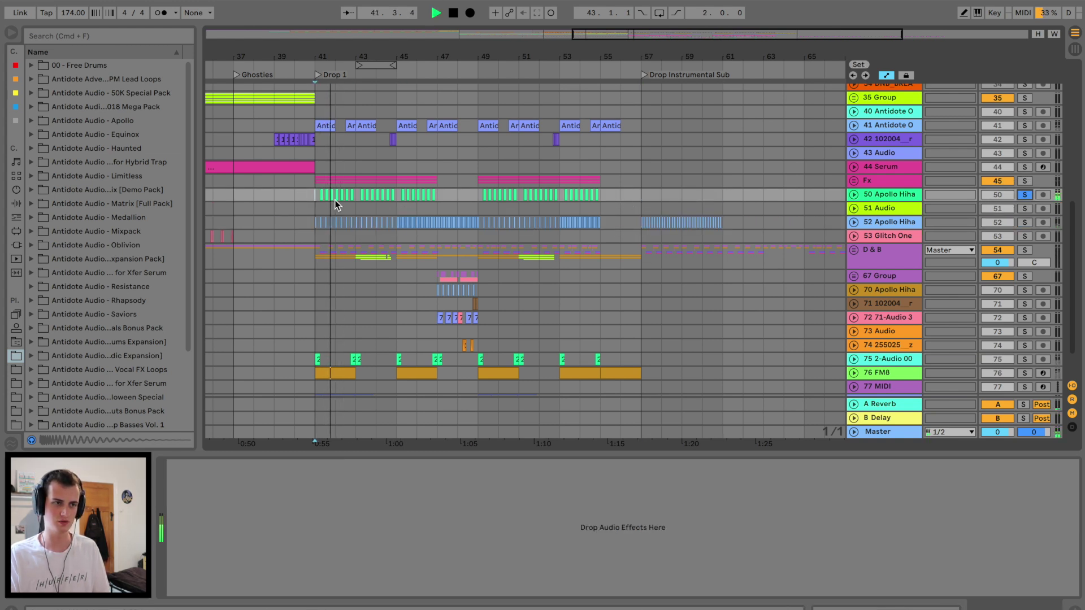
key("space")
left_click_drag(314, 196, 437, 201)
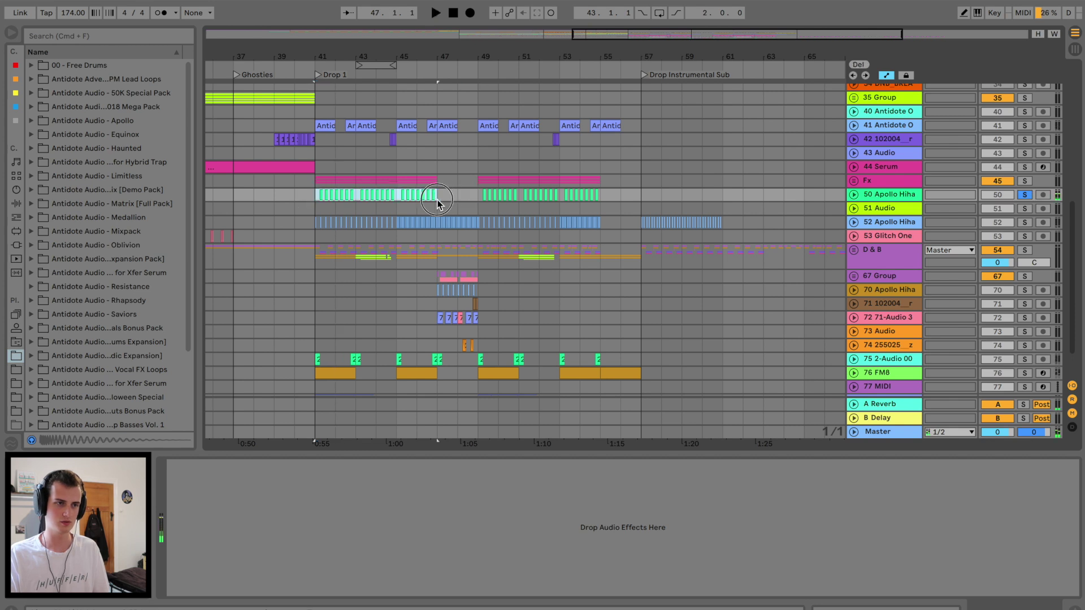
left_click(648, 200)
key("ctrl+v")
Audition track 41 Antidote soloed from bar 41, and briefly play track 44 Serum soloed.
left_click(331, 129)
key("space")
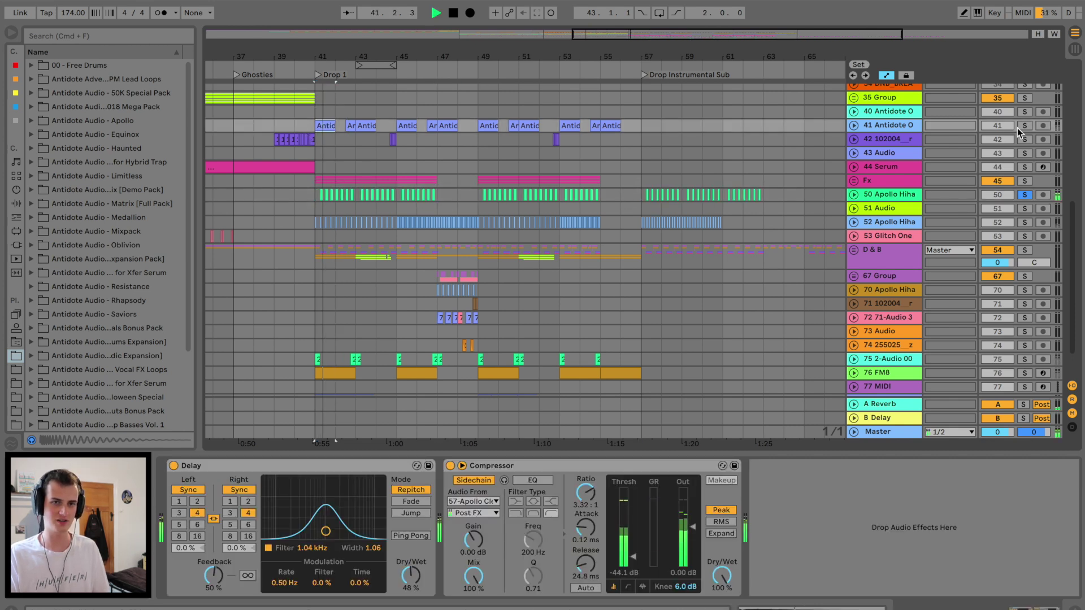
left_click(1025, 125)
key("space")
left_click(1024, 167)
key("space")
key("space")
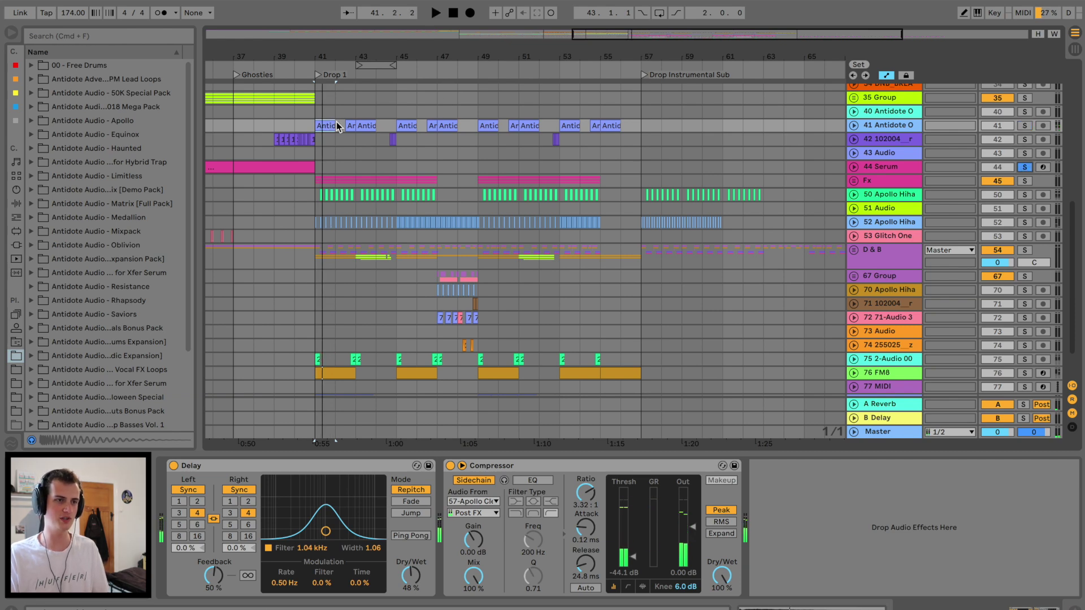
Duplicate the track 41 clips of bars 41–57 so that they repeat from bar 57.
left_click(637, 121, "shift")
key("super+d")
key("super+z")
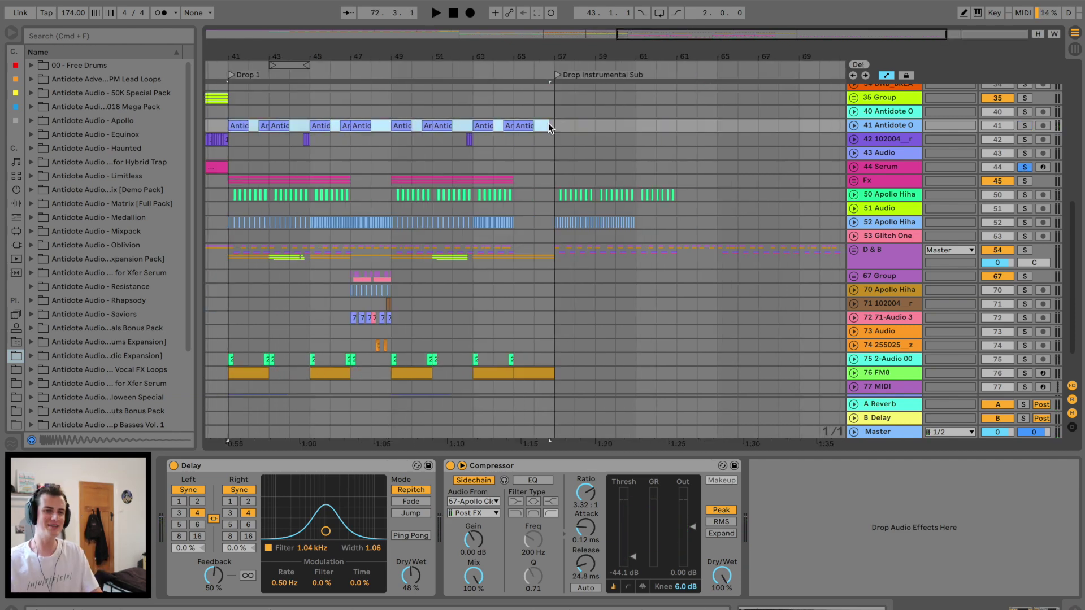
key("super+d")
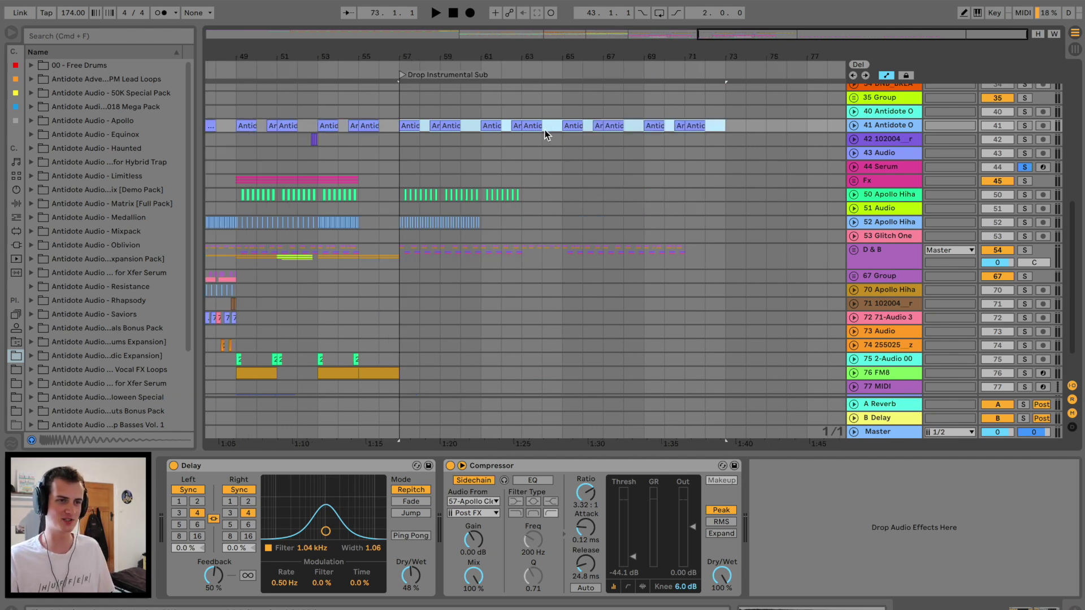
Turn off the solo on track 44 Serum and play the full mix from bar 57.
key("space")
left_click(1023, 170)
scroll(515, 172, "left", 10)
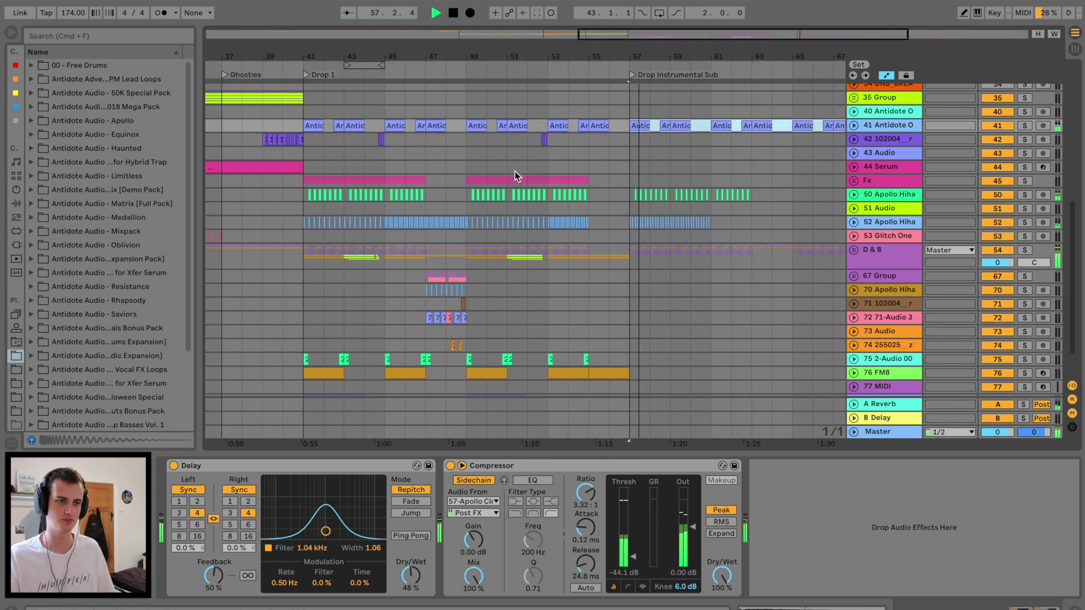
scroll(361, 210, "up", 10)
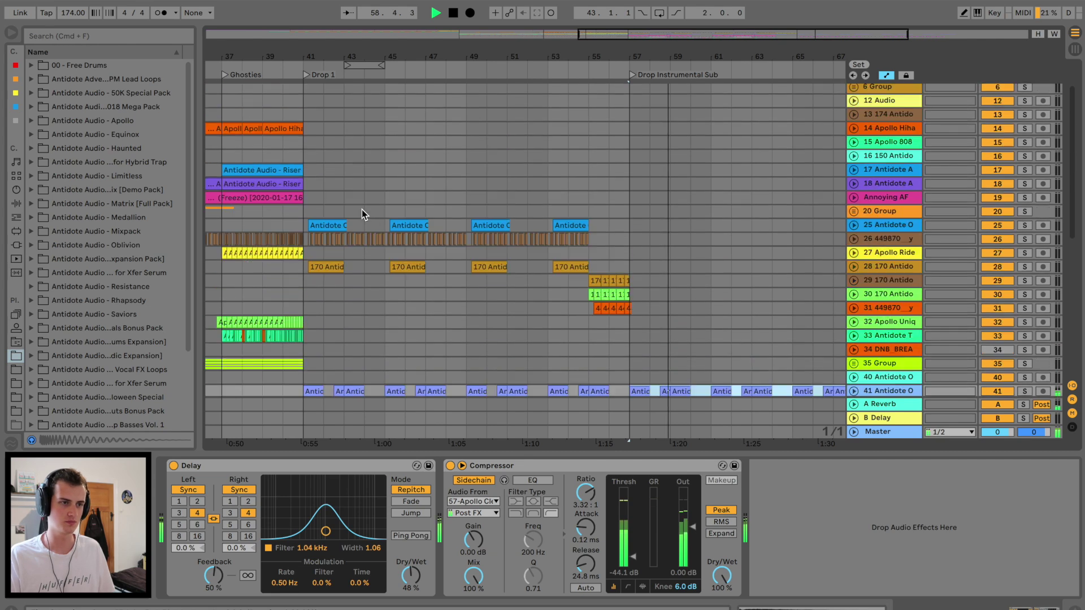
Audition track 26 with its track soloed at the start of Drop 1.
left_click(310, 239)
key("space")
left_click_drag(309, 59, 314, 107)
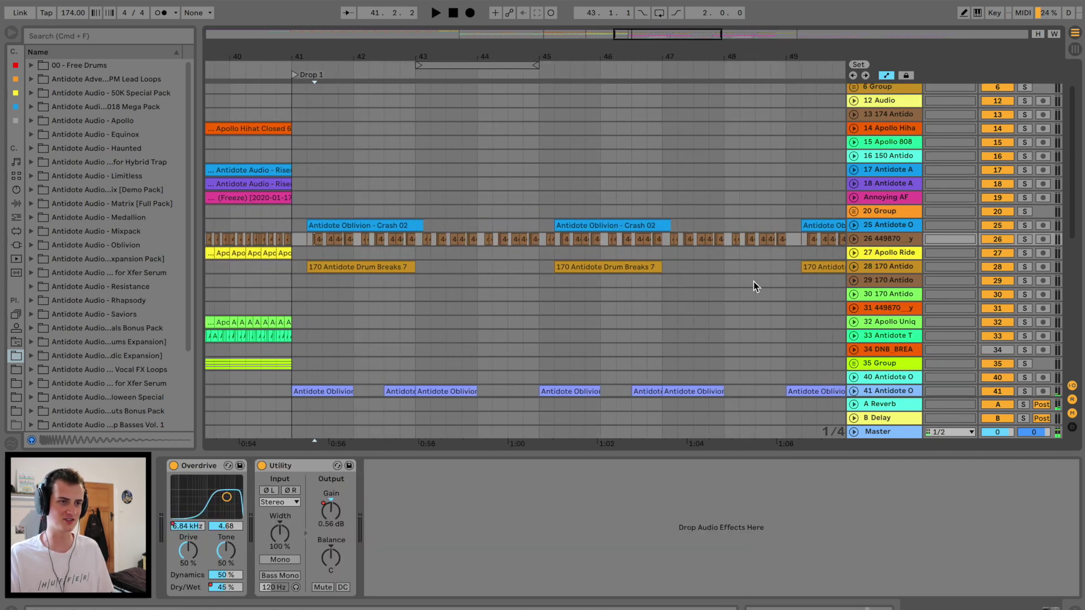
left_click(1025, 239)
key("space")
Copy the track 26 hits of bars 41–43 to the start of Drop Instrumental Sub at bar 57 and play them.
left_click_drag(309, 265, 415, 244)
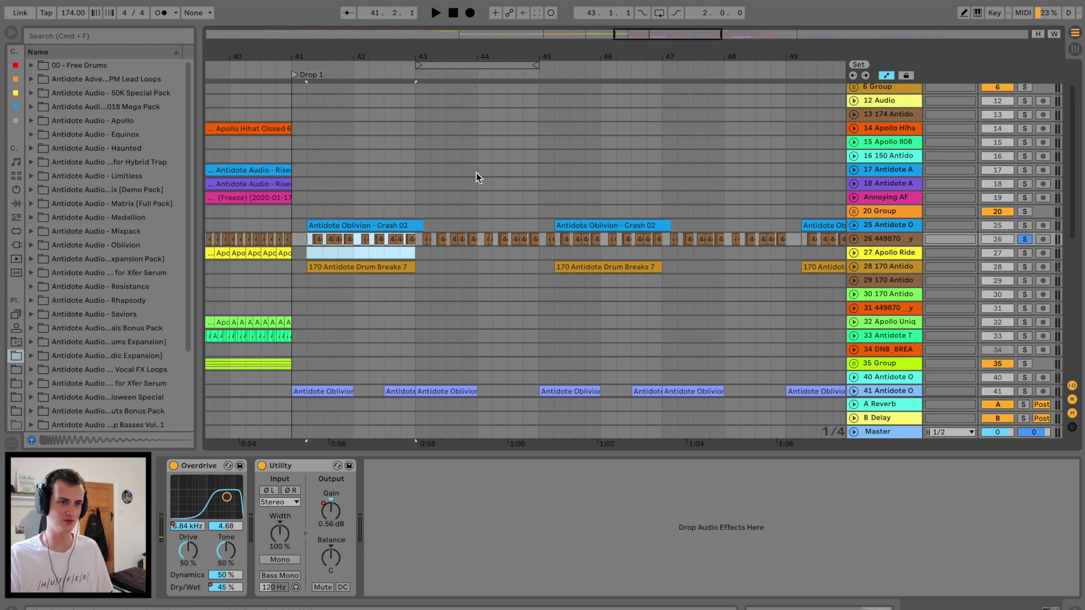
scroll(595, 143, "down", 3)
scroll(595, 144, "right", 6)
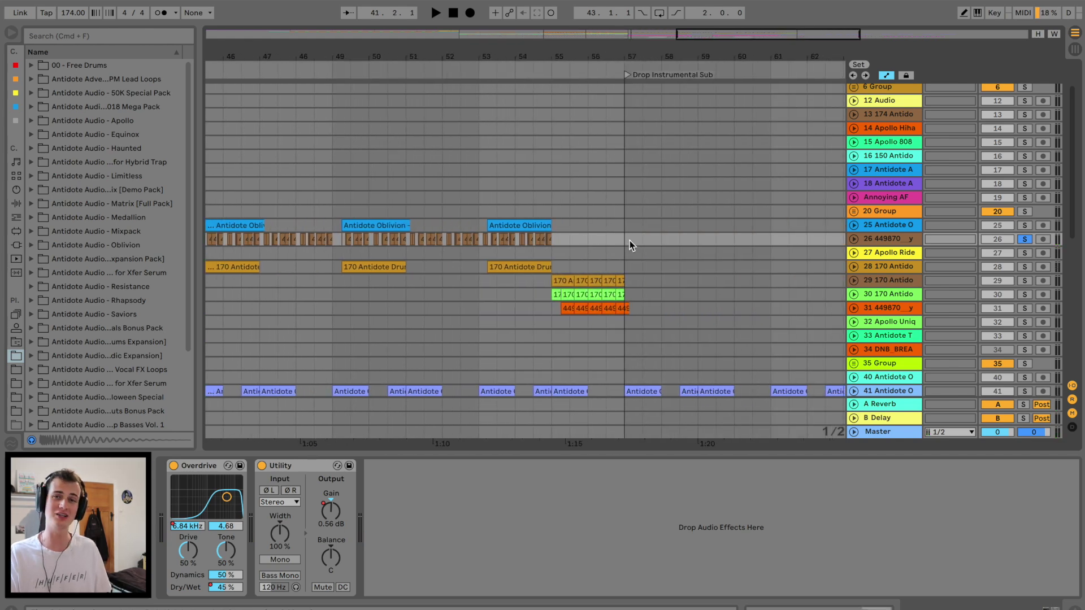
key("ctrl+v")
key("space")
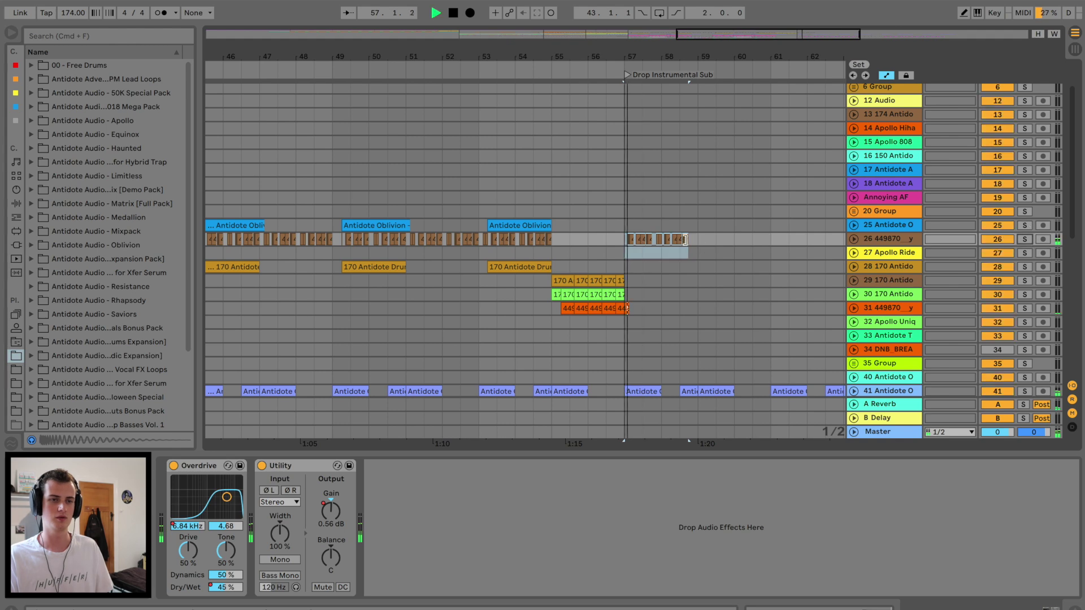
double_click(632, 240)
key("space")
Copy the 170 Antidote Drum Breaks 7 clip at bar 53 of track 28 to bar 57.
scroll(565, 234, "left", 4)
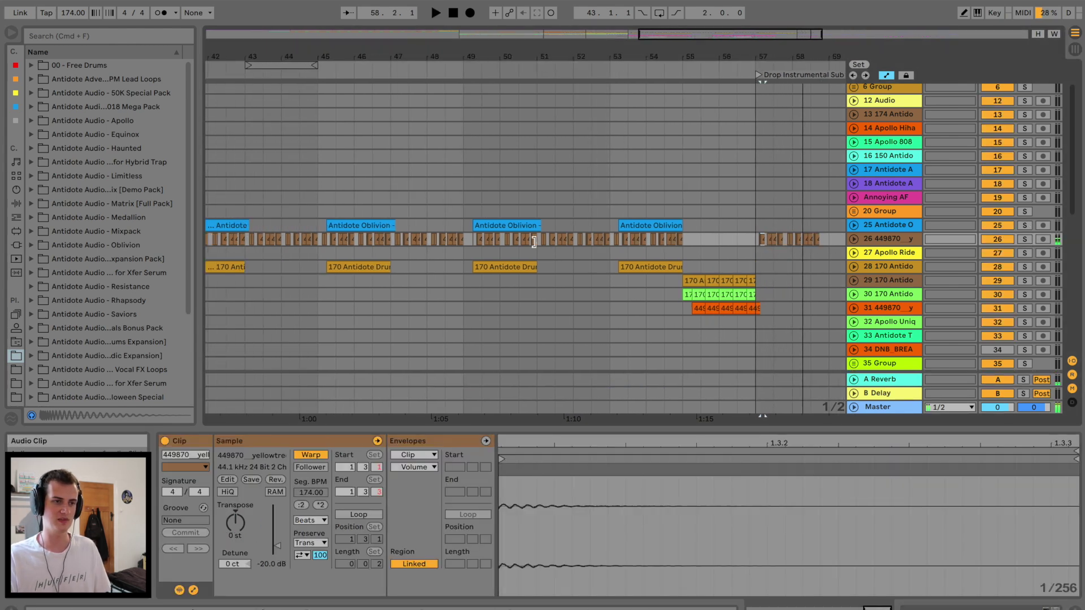
left_click(345, 265)
scroll(419, 266, "right", 5)
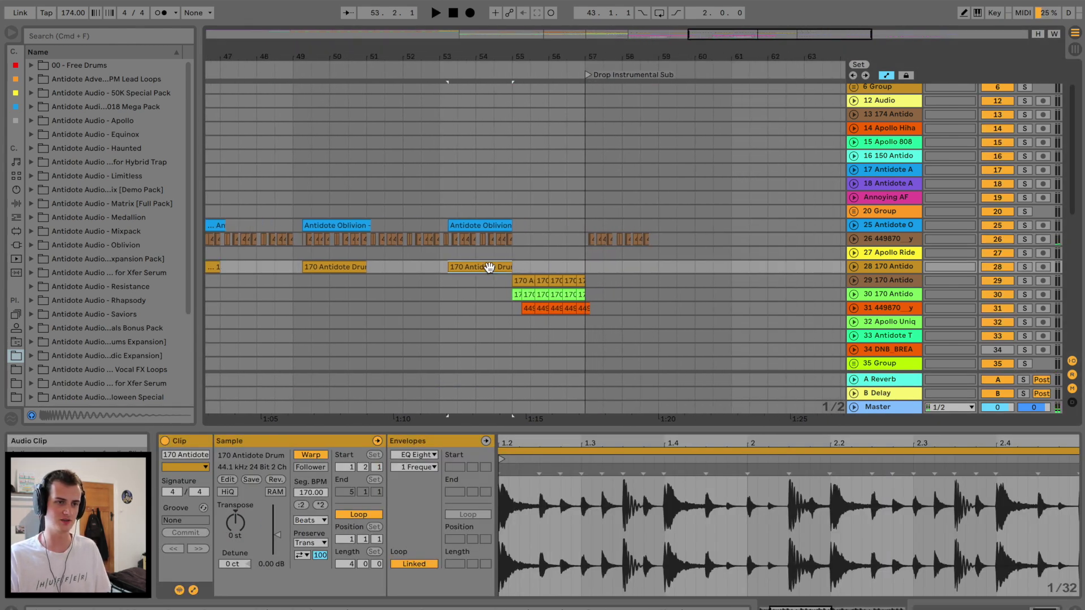
left_click_drag(443, 269, 516, 270)
key("super+c")
left_click(591, 270)
key("super+v")
Extend the start of the pasted drum break clip back to bar 57 exactly and play the result.
key("space")
left_click_drag(595, 267, 577, 267)
key("space")
key("space")
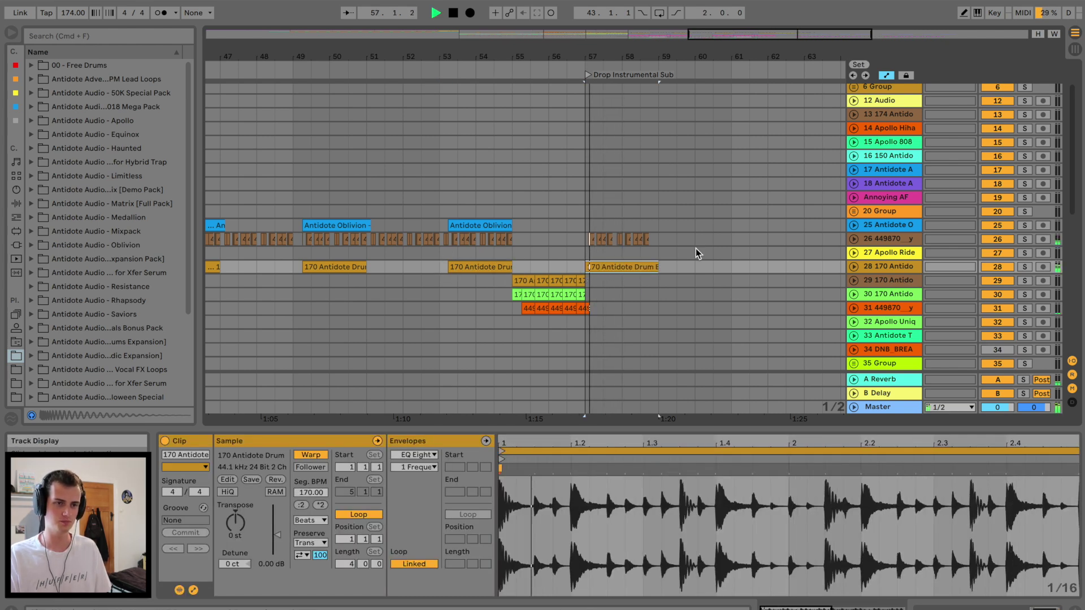
Duplicate the two-bar drum break clip along track 28 until it fills bars 57 to 73.
key("super+d")
left_click_drag(665, 58, 665, 41)
key("super+d")
key("super+d")
scroll(663, 240, "down", 7)
scroll(663, 239, "right", 3)
key("space")
Select the Antidote Oblivion hit clips of track 41 from bar 57 onward and adjust their transposition.
left_click(550, 186)
scroll(783, 191, "right", 3)
left_click(782, 186, "shift")
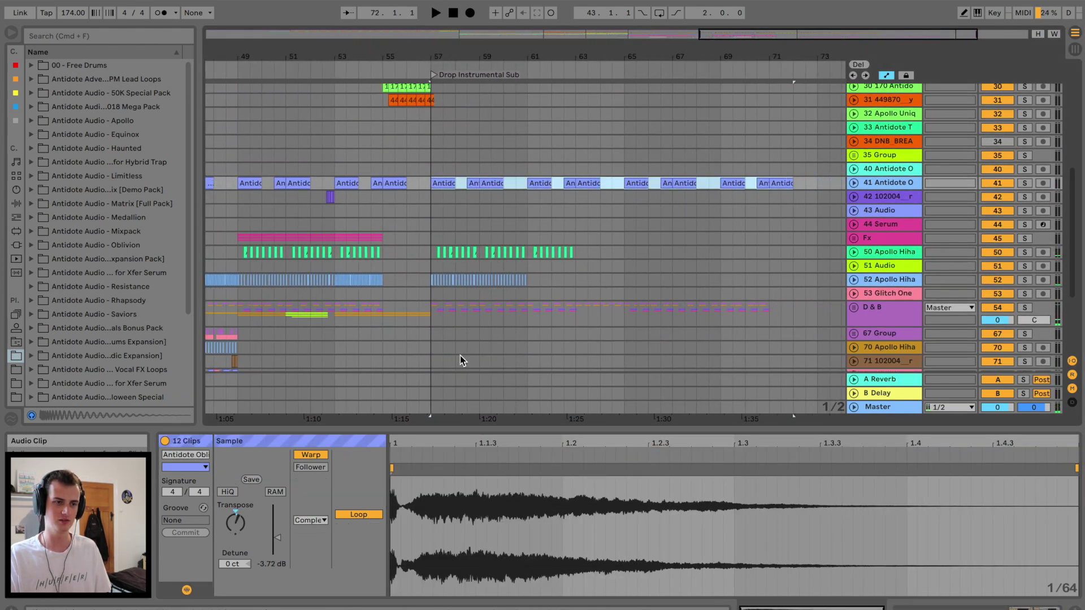
left_click(240, 527)
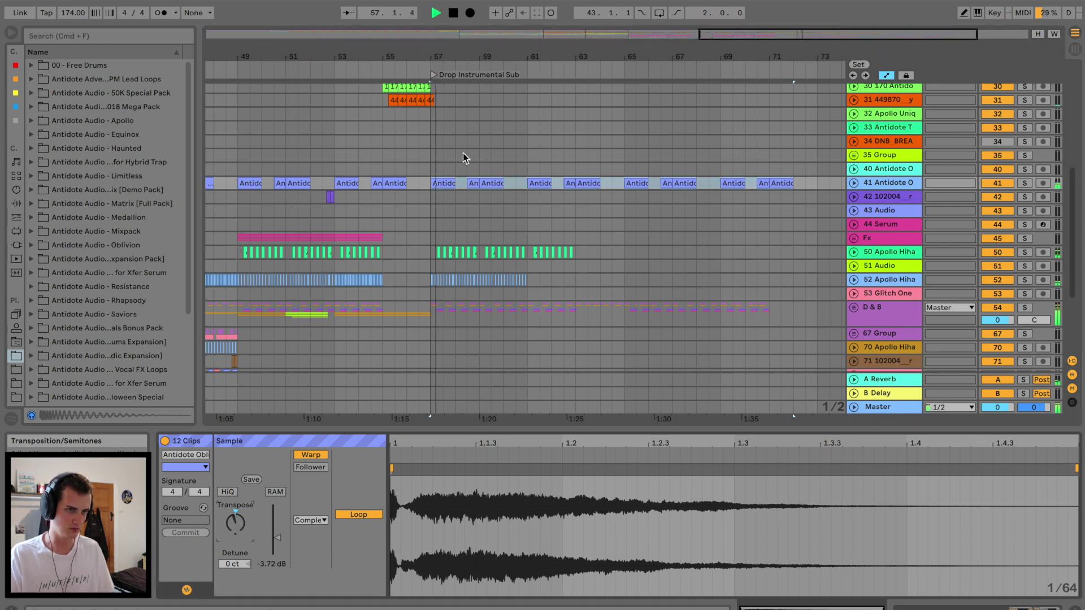
Unfold track 26, reduce its pasted pattern in bar 57 to two hits, and play it.
left_click_drag(450, 59, 520, 60)
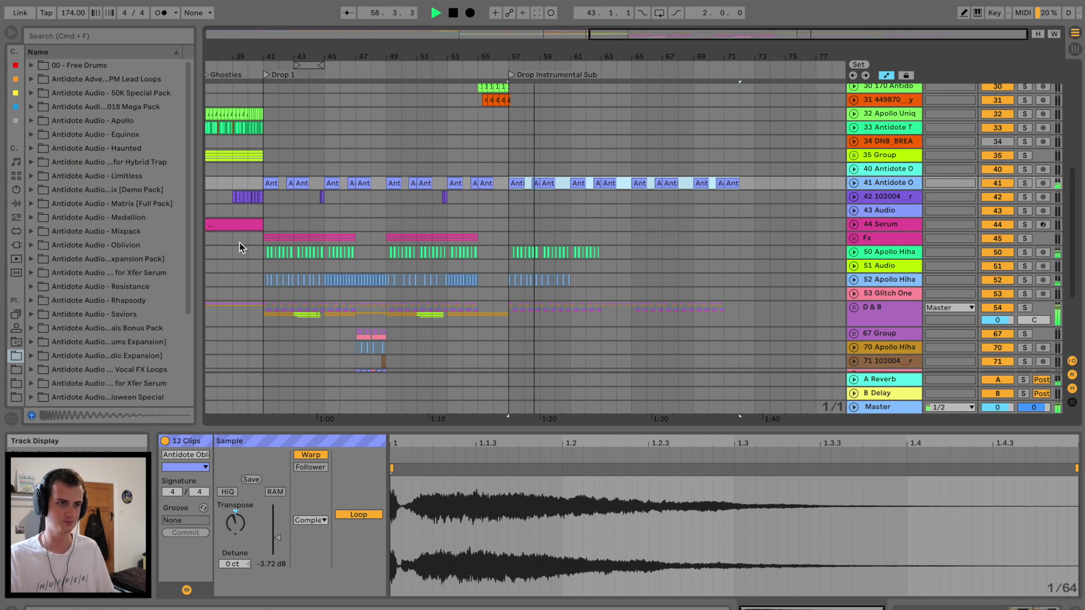
scroll(249, 277, "left", 5)
scroll(419, 184, "up", 10)
scroll(418, 184, "right", 3)
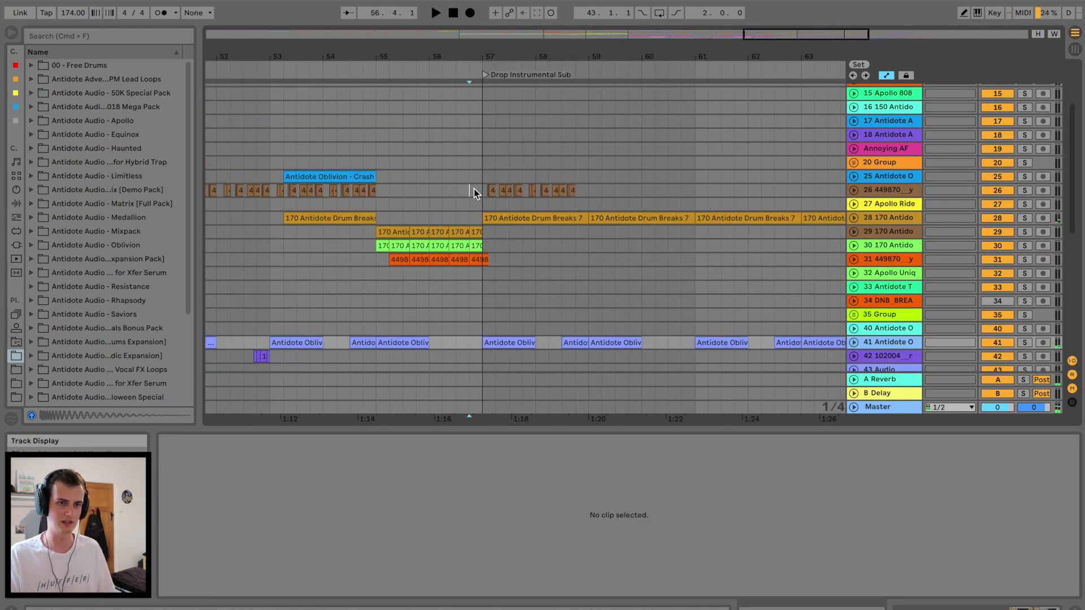
left_click(470, 189)
left_click_drag(543, 60, 558, 113)
left_click(854, 191)
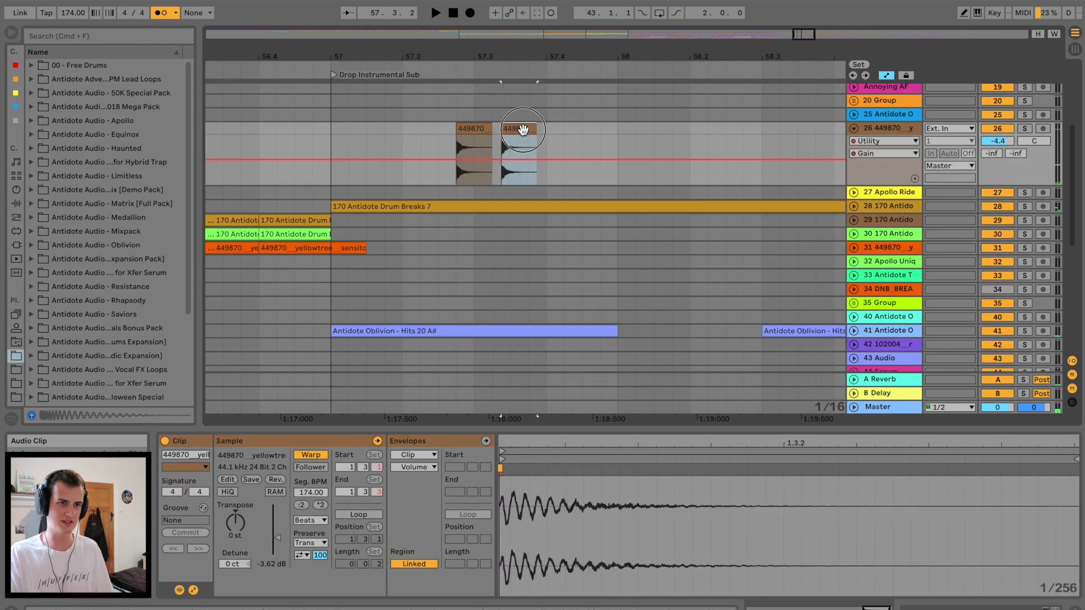
left_click(327, 131)
key("space")
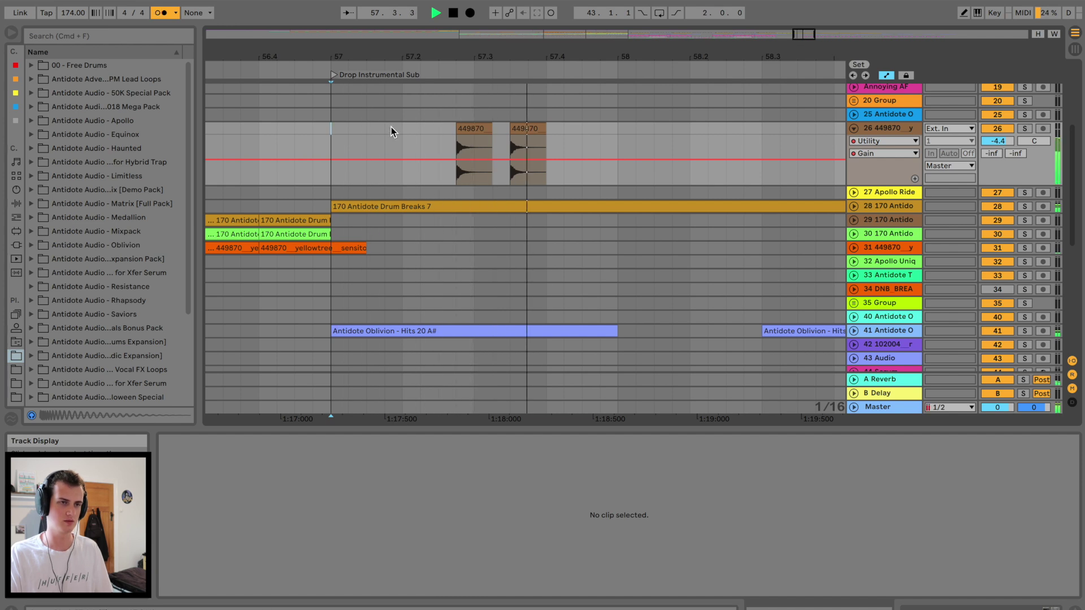
Move the second track 26 hit back to just after 57.3 and copy it to the middle of beat 57.4.
left_click(523, 129)
key("space")
left_click(367, 129)
key("space")
left_click(513, 130)
key("super+c")
left_click(587, 133)
key("super+v")
Copy the track 26 hit before 57.3 to the middle of bar 57's first beat and play the bar.
left_click(326, 132)
left_click(479, 128)
key("super+c")
left_click(364, 132)
key("super+v")
left_click(327, 129)
key("space")
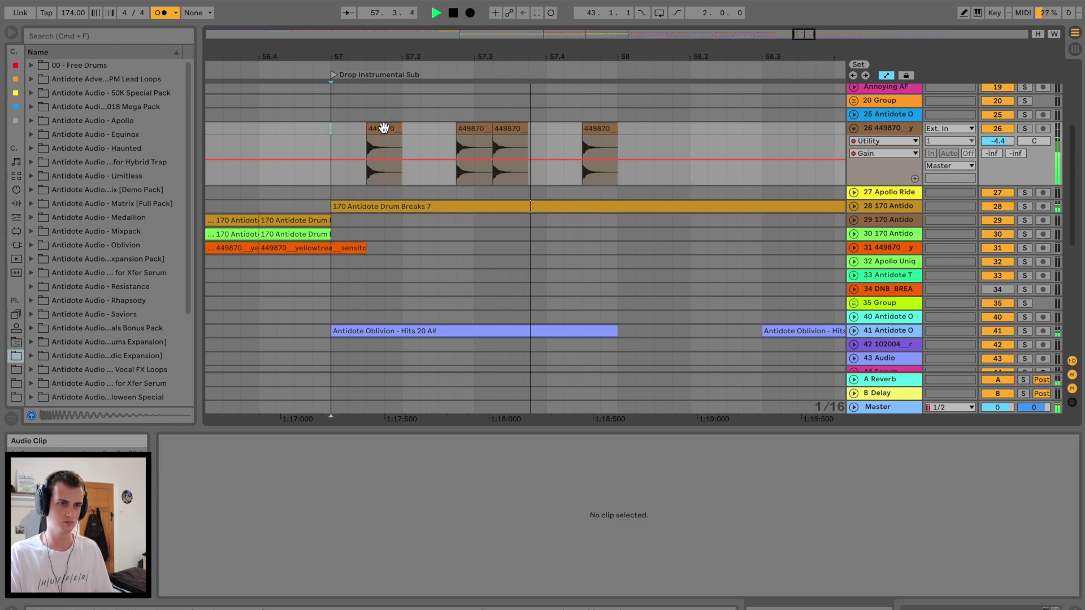
Lower the clip gain of the track 26 hit in bar 57's first beat and replay the pattern.
left_click(383, 129)
mouse_move(279, 544)
left_mouse_down()
mouse_move(279, 560)
mouse_move(274, 551)
left_mouse_up()
left_click(601, 140)
key("space")
left_click(473, 148)
left_click(502, 129, "shift")
left_click(332, 130)
key("space")
Duplicate the one-bar hit pattern of bar 57 along track 26 until it reaches bar 73.
left_click_drag(333, 129, 617, 125)
key("super+d")
key("super+d")
left_click_drag(655, 47, 654, 22)
key("super+d")
scroll(641, 113, "right", 7)
key("super+d")
key("super+d")
key("super+d")
key("super+d")
Duplicate the hi-hat clips of tracks 50 to 53 from bars 57–65 to bar 65 and play from bar 57.
left_click_drag(563, 49, 563, 24)
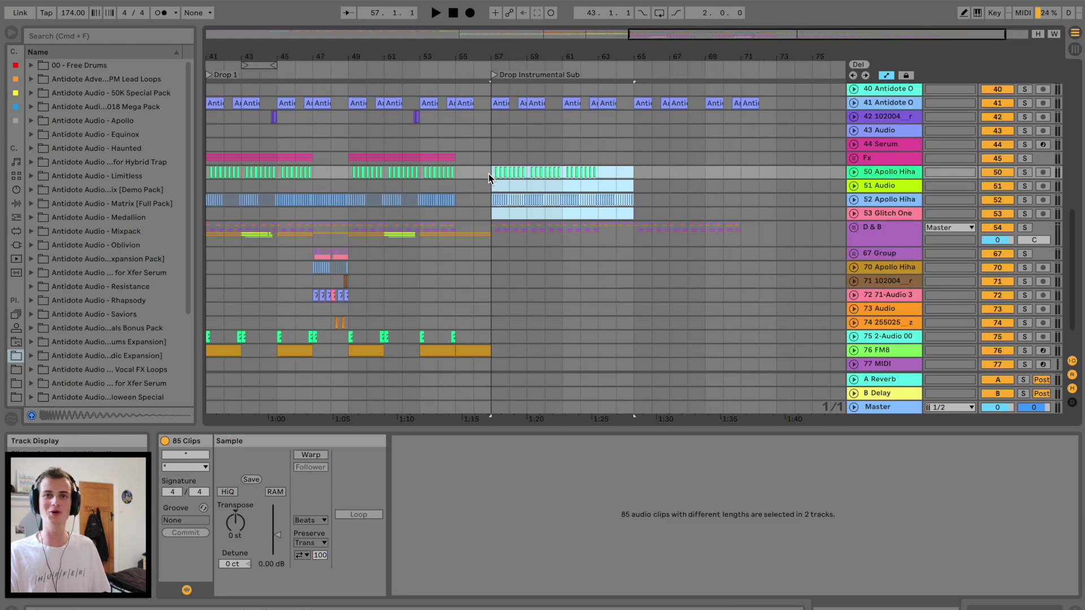
key("super+d")
left_click(490, 174)
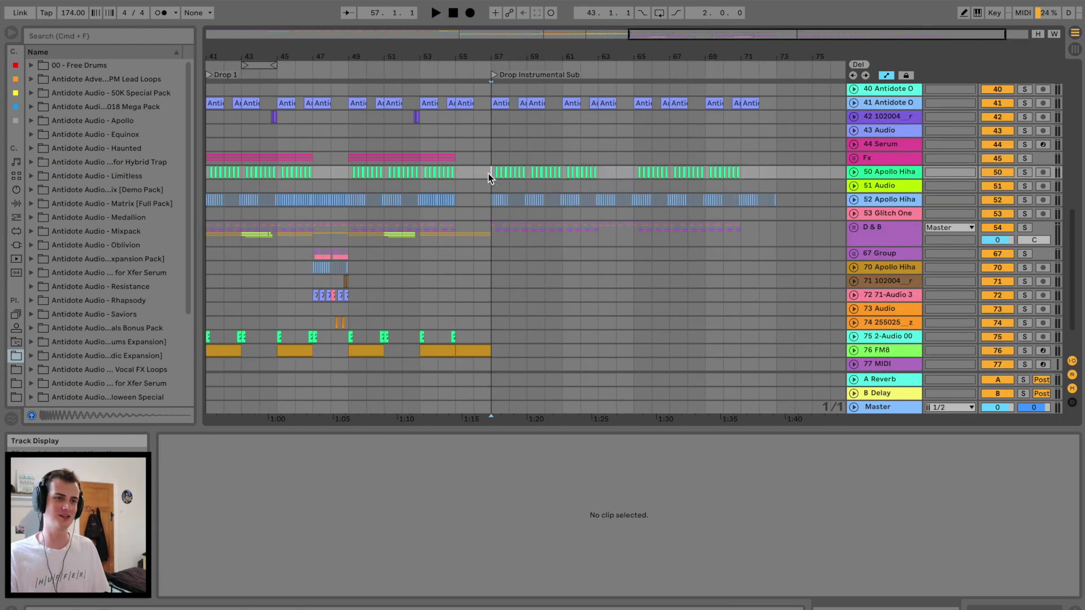
key("space")
scroll(570, 166, "up", 8)
scroll(571, 167, "left", 3)
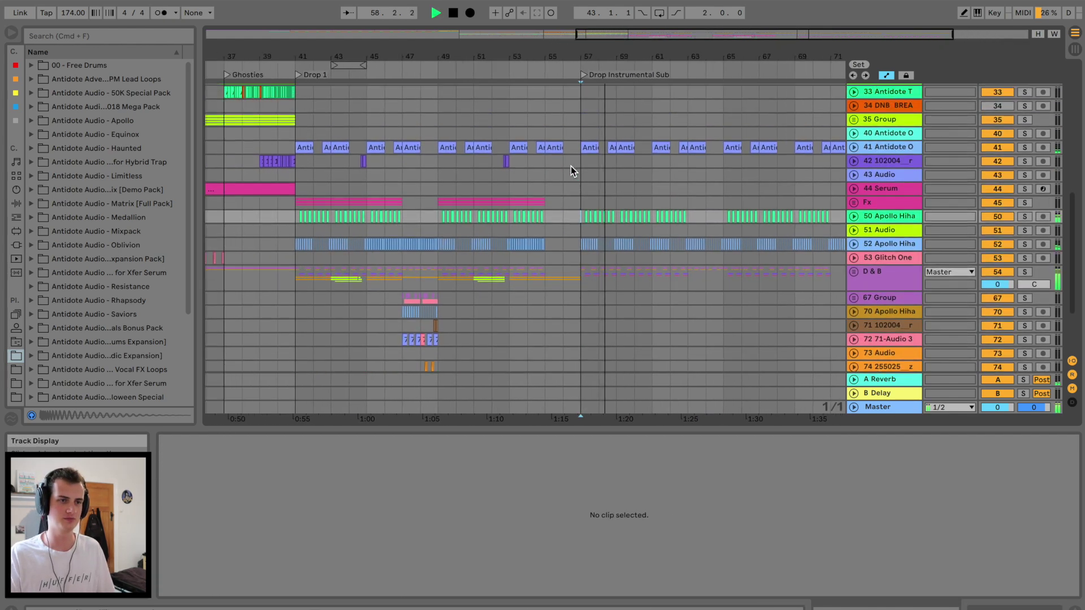
left_click_drag(642, 57, 641, 68)
key("space")
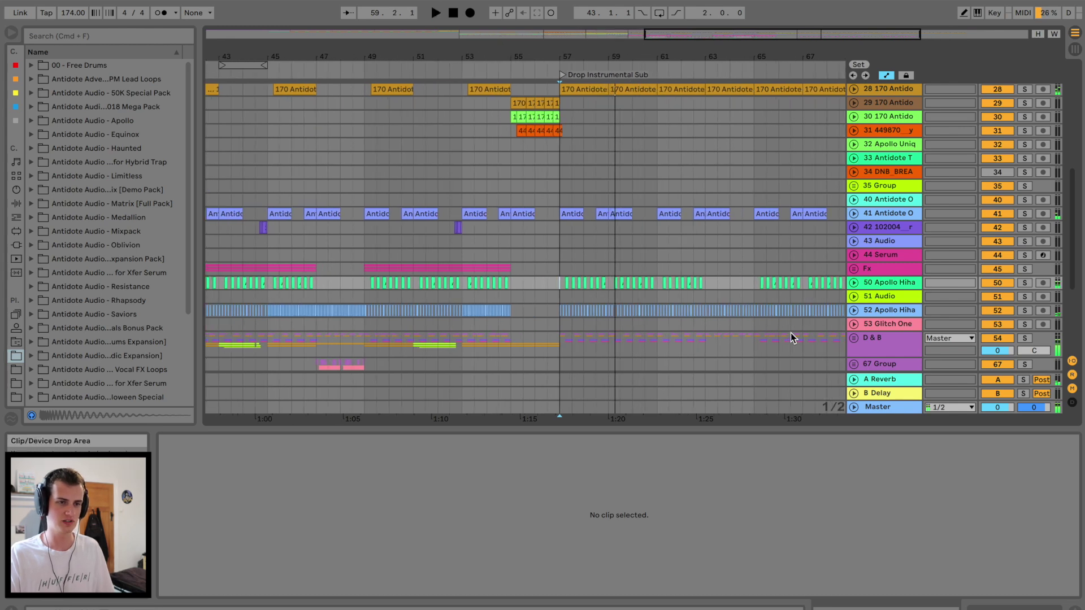
Audition track 52 Apollo Hihat around bar 53, copy its clips of bars 53–55 to bar 57, and play the result.
left_click(465, 310)
key("space")
left_click_drag(483, 57, 483, 84)
key("space")
left_click_drag(425, 299, 577, 311)
left_click(730, 299)
key("super+v")
scroll(620, 310, "right", 5)
key("space")
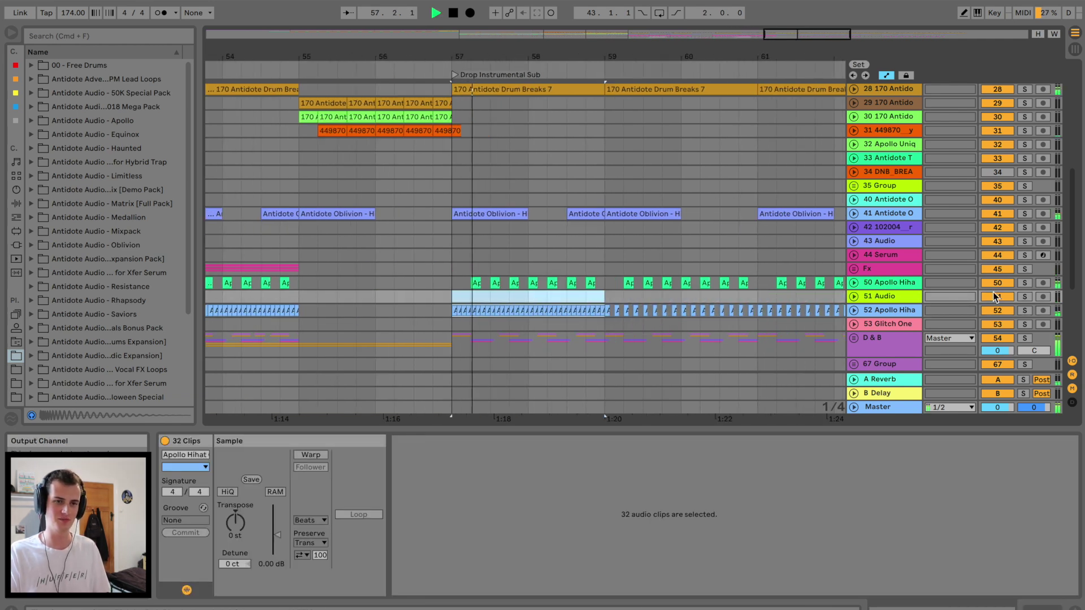
Duplicate the two-bar hi-hat pattern of track 52 from bar 59 onward and fold track 26.
left_click(581, 317)
left_click_drag(581, 317, 452, 311)
key("super+d")
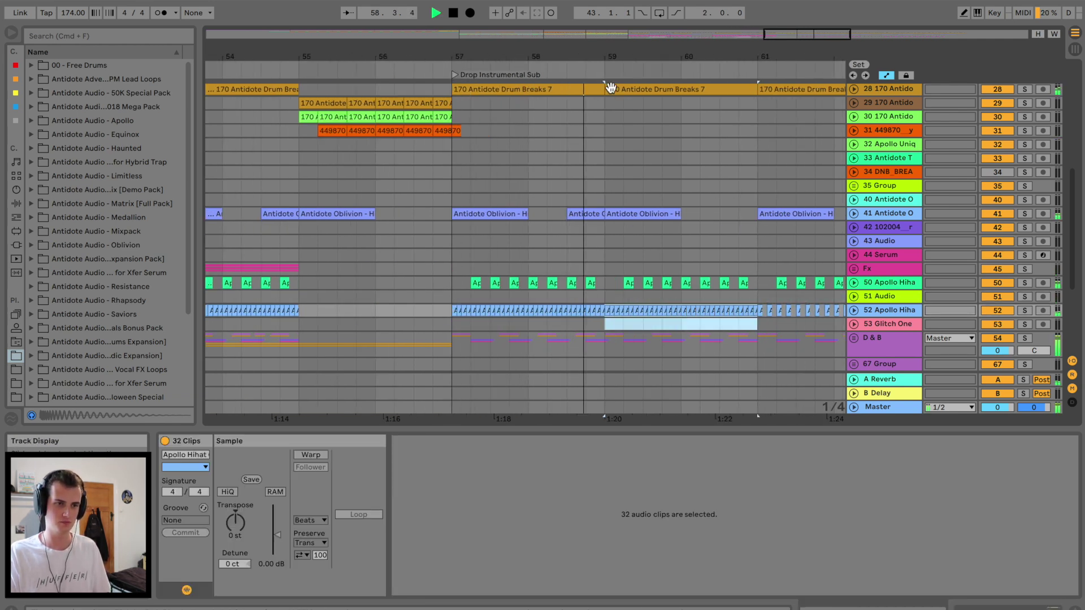
key("super+d")
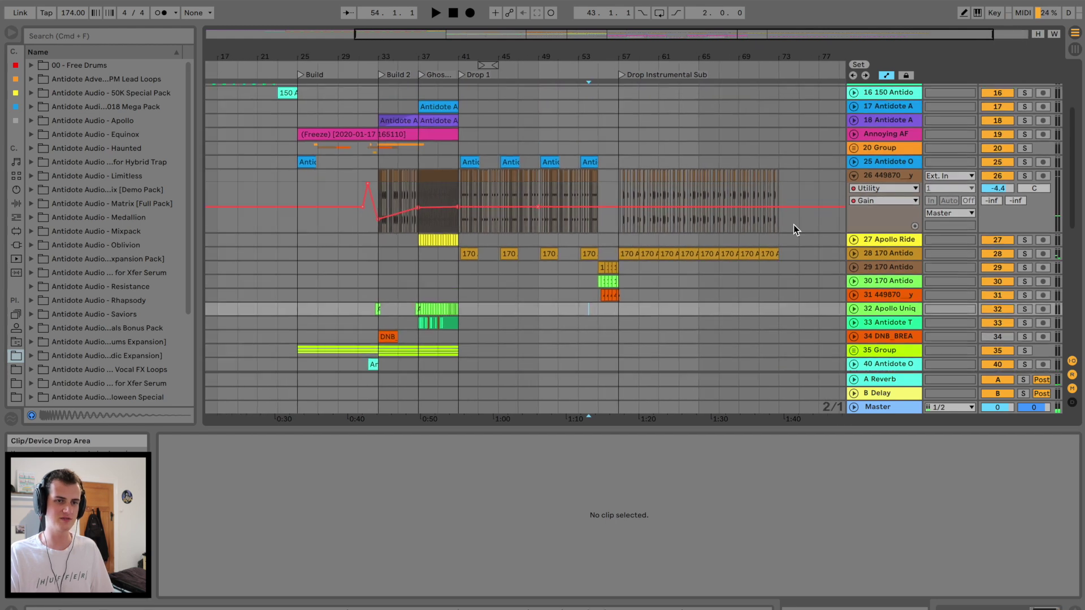
scroll(793, 225, "up", 1)
left_click(855, 183)
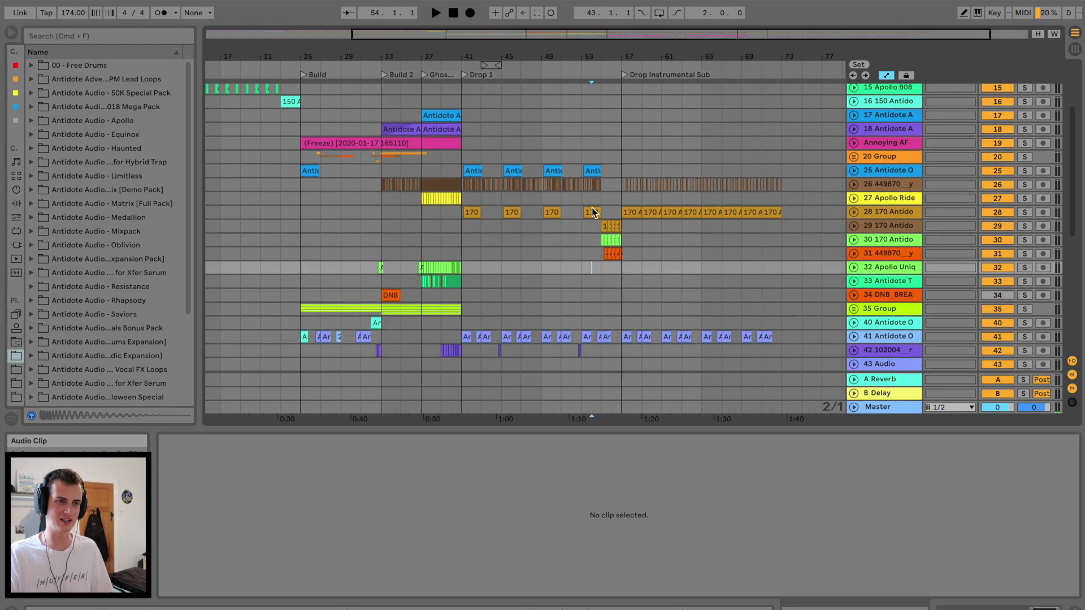
Play the Intro Builers group soloed from about bar 7 of the intro.
scroll(592, 207, "up", 5)
left_click_drag(614, 61, 600, 61)
scroll(452, 185, "left", 5)
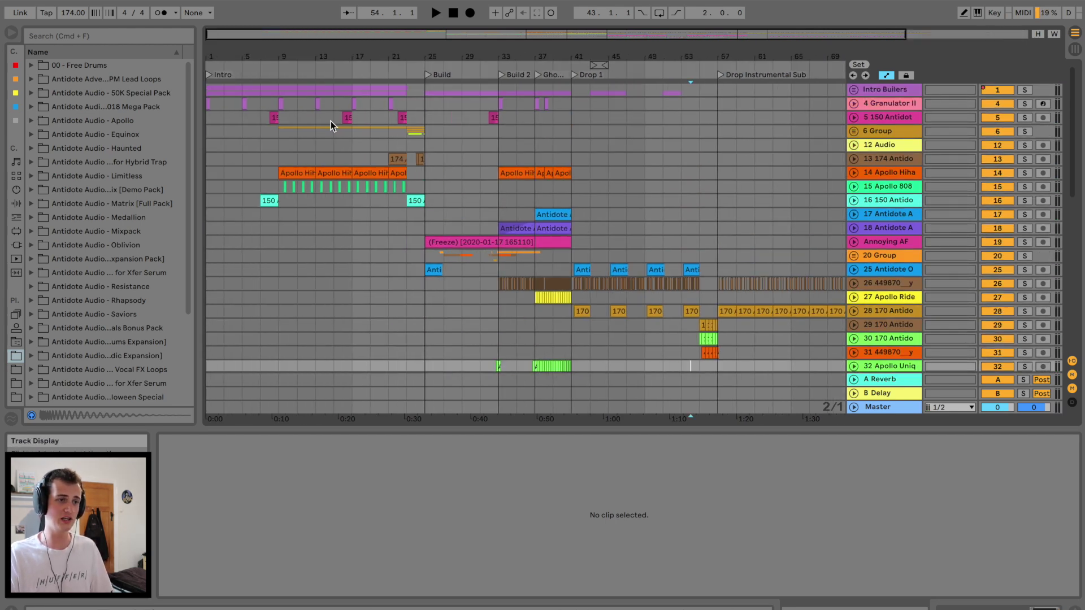
left_click(266, 91)
key("space")
left_click(1025, 90)
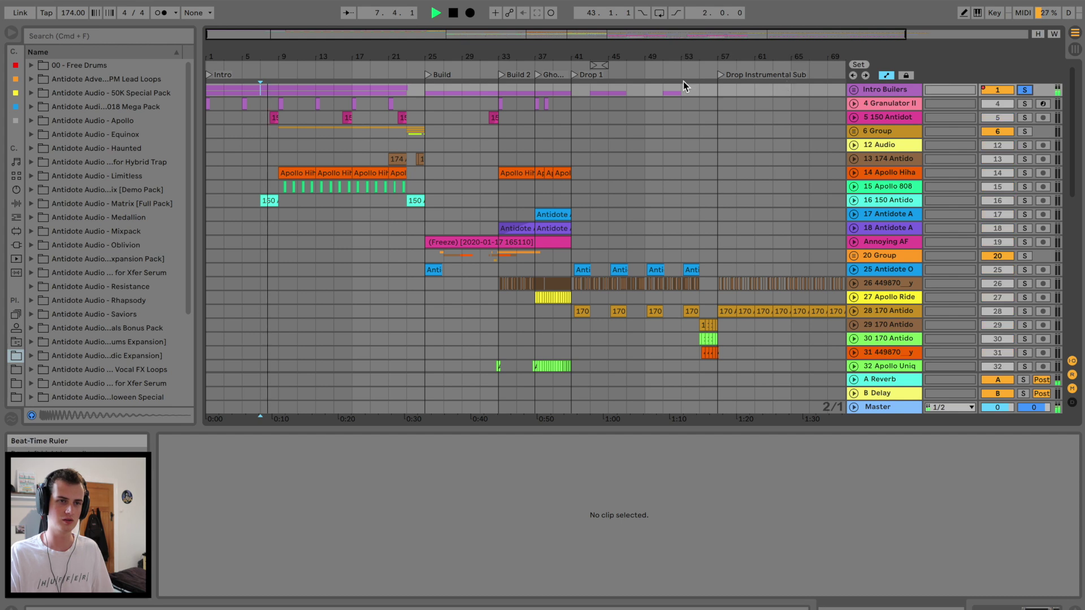
Copy the first intro clips of tracks 2 Serum, 3 Serum and 4 Granulator II to bars 57–65, unsolo the Intro Builers group and play.
left_click(854, 89)
left_click(286, 142)
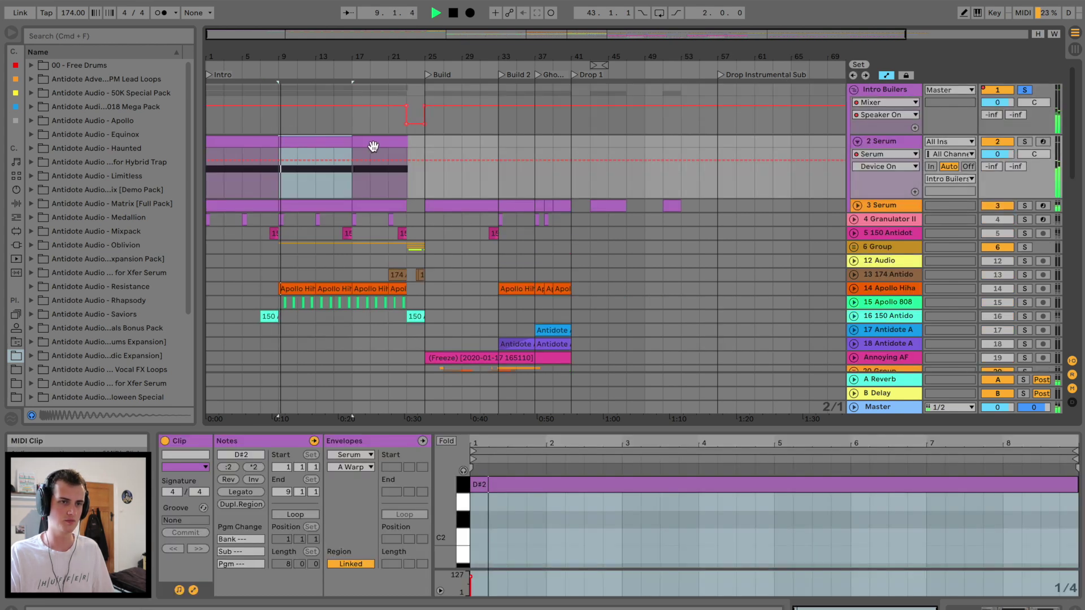
left_click(262, 141)
left_click(273, 223, "shift")
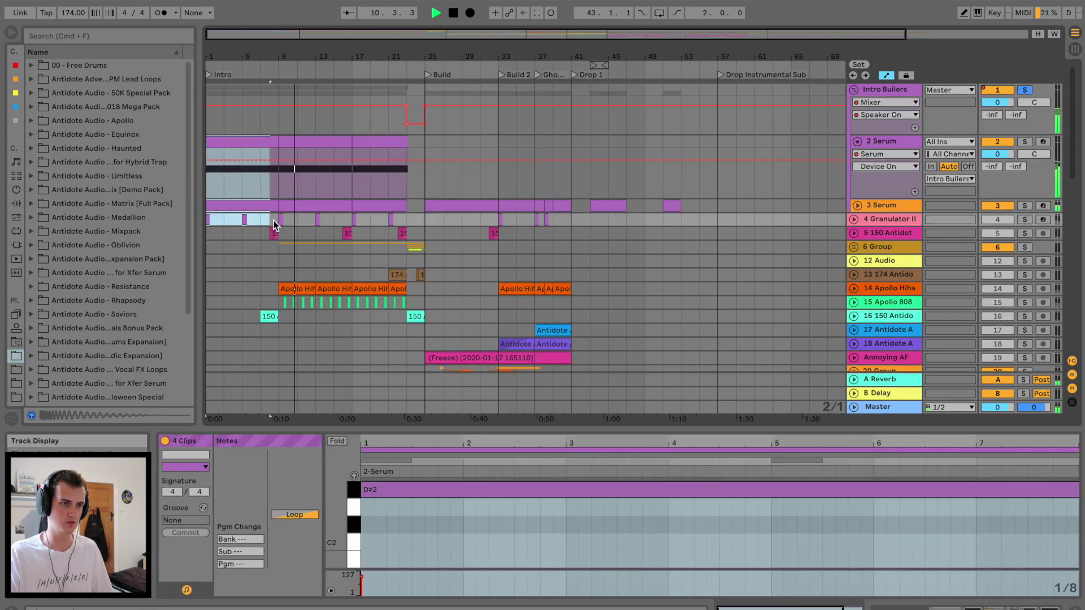
left_click(710, 139)
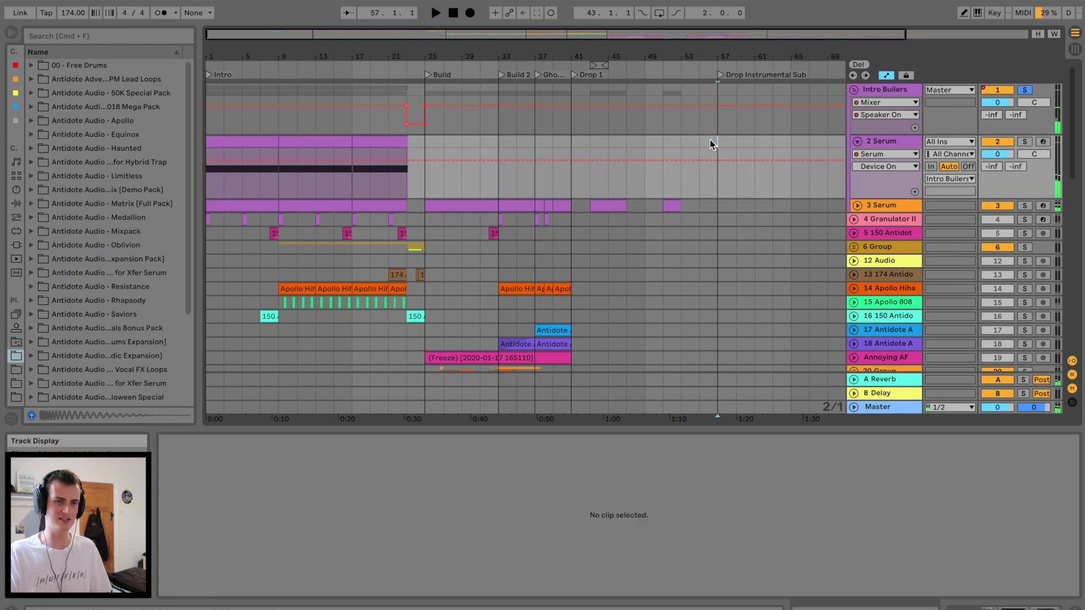
key("super+v")
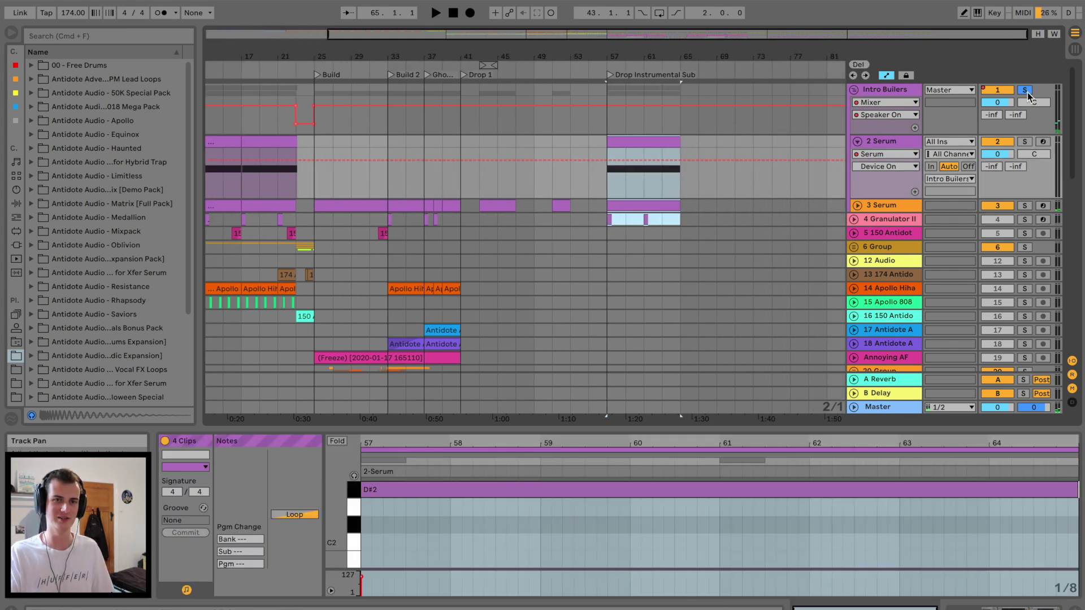
left_click(1026, 91)
key("space")
Try to duplicate the pasted bars 57–65 of the Intro Builers tracks to bar 65.
left_click_drag(676, 56, 663, 241)
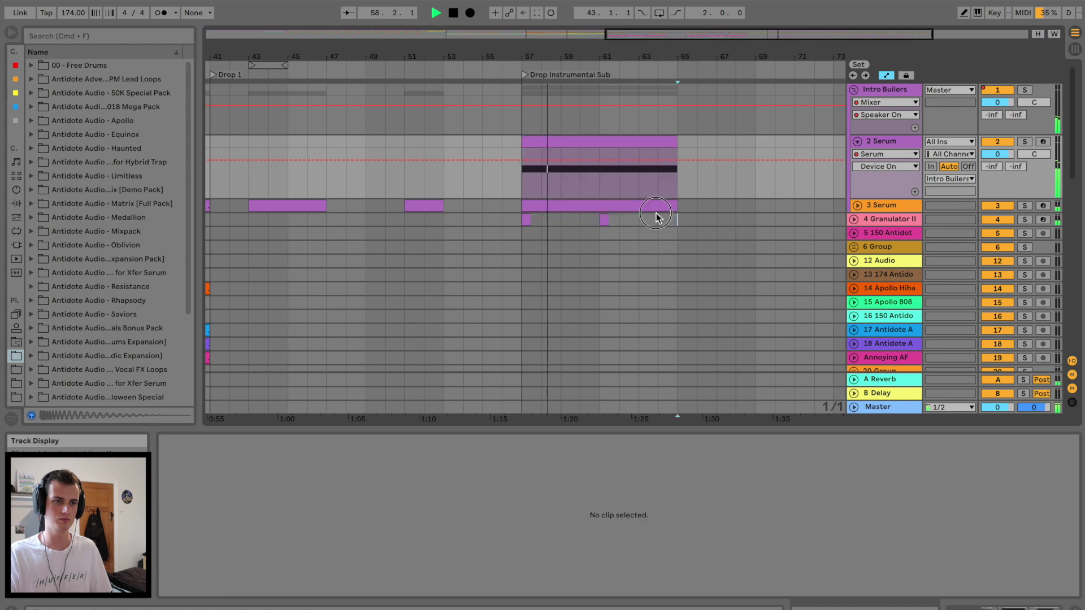
key("super+d")
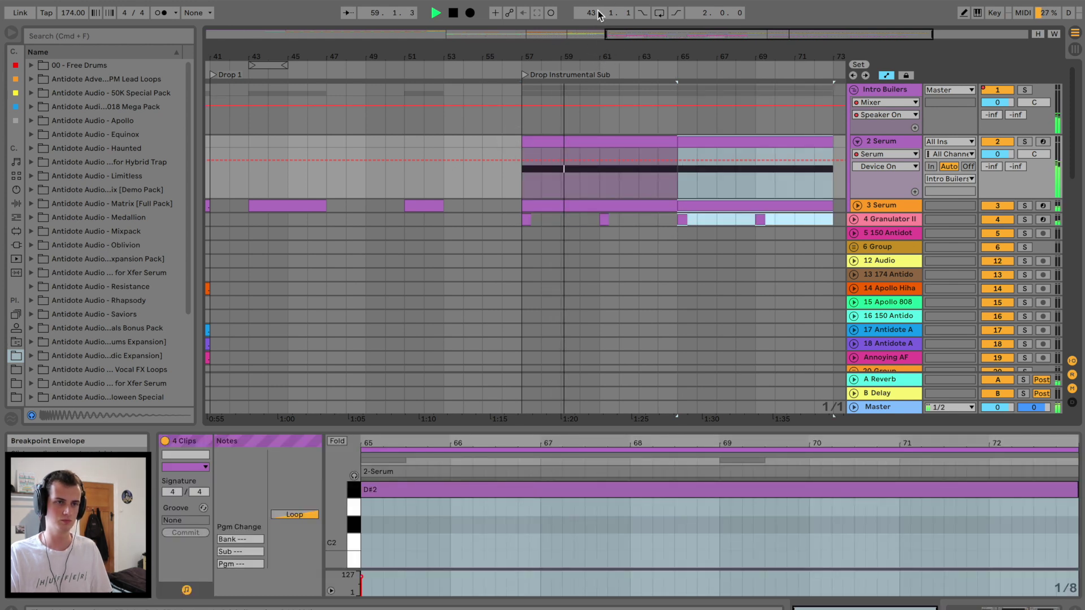
left_click_drag(598, 56, 633, 17)
key("super+z")
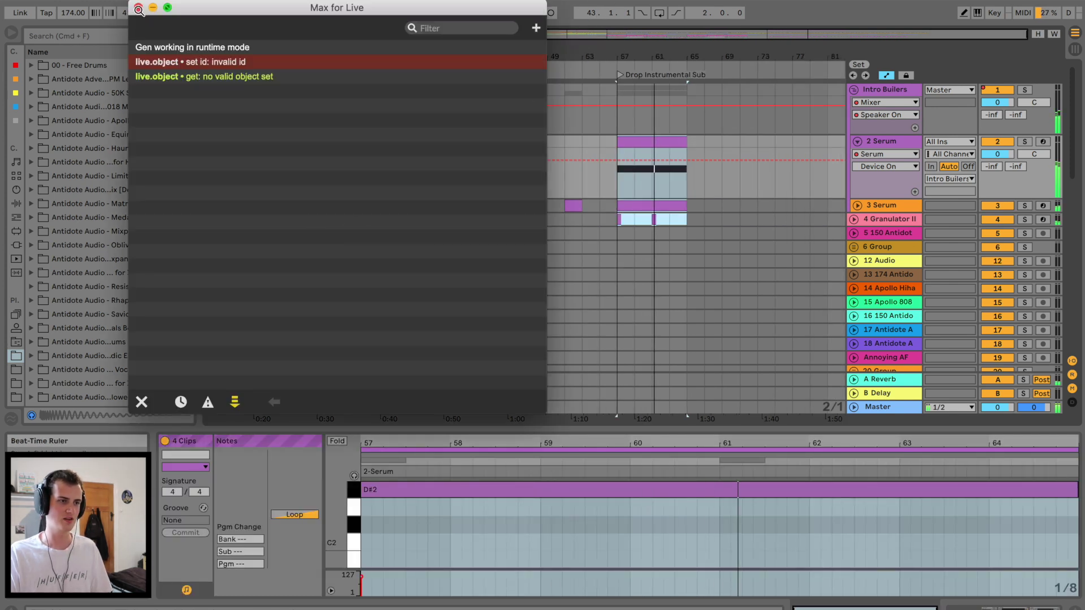
left_click(138, 8)
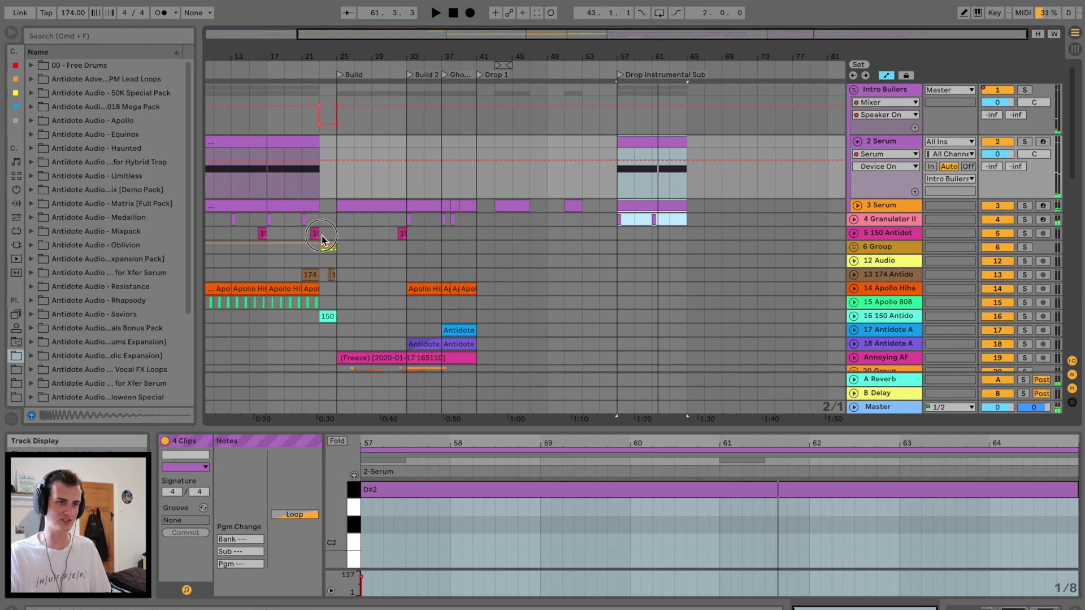
Copy bars 17–25 of tracks 2 Serum, 3 Serum and 4 Granulator II from the intro to bar 65.
left_click(321, 235)
left_click_drag(320, 222, 265, 140)
key("space")
left_click_drag(334, 141, 260, 139)
key("super+c")
key("space")
left_click(687, 139)
key("super+v")
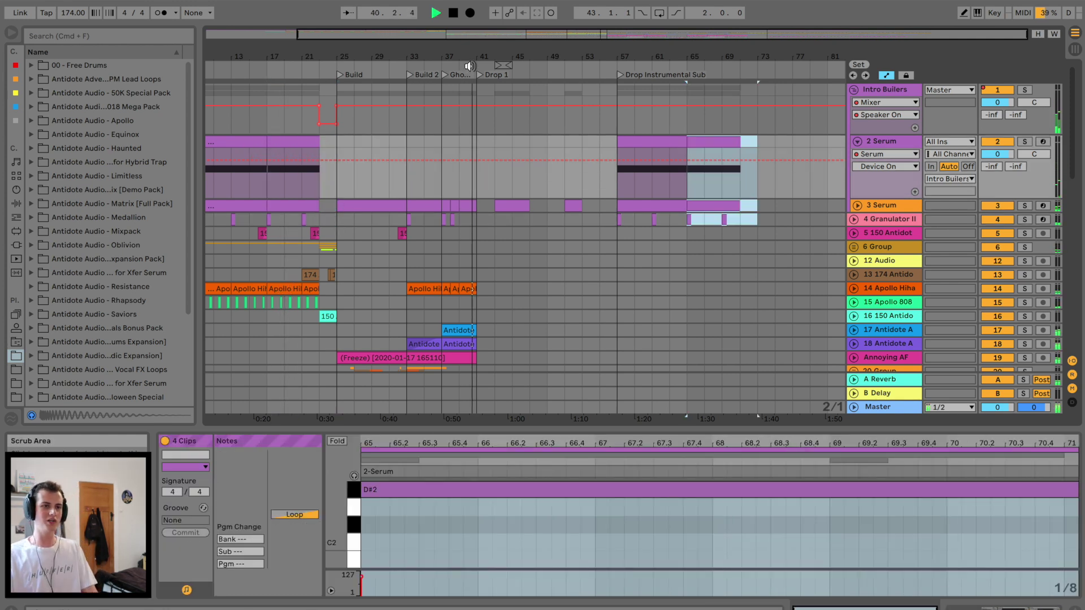
Copy the transition of bars 23–25 across the Intro Builers group through track 18 to bar 71 and play it.
left_click_drag(323, 104, 339, 350)
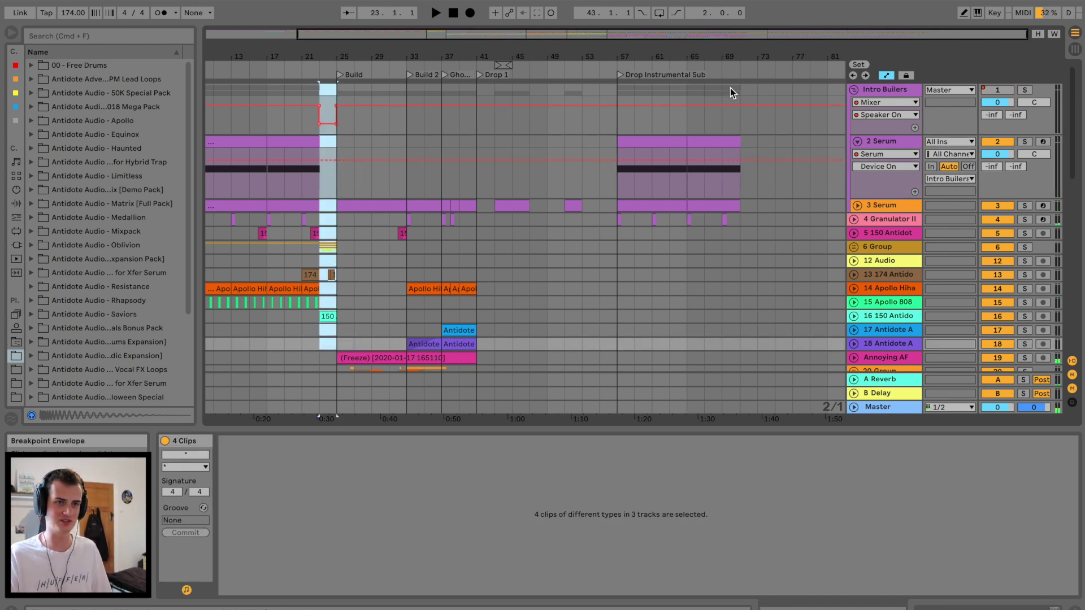
key("super+c")
left_click(734, 86)
key("super+v")
key("space")
left_click_drag(774, 56, 774, 63)
Audition the transition and delete the track 28 drum break clip at bars 71–73.
scroll(708, 314, "down", 10)
scroll(732, 254, "up", 2)
key("space")
left_click_drag(736, 152, 691, 282)
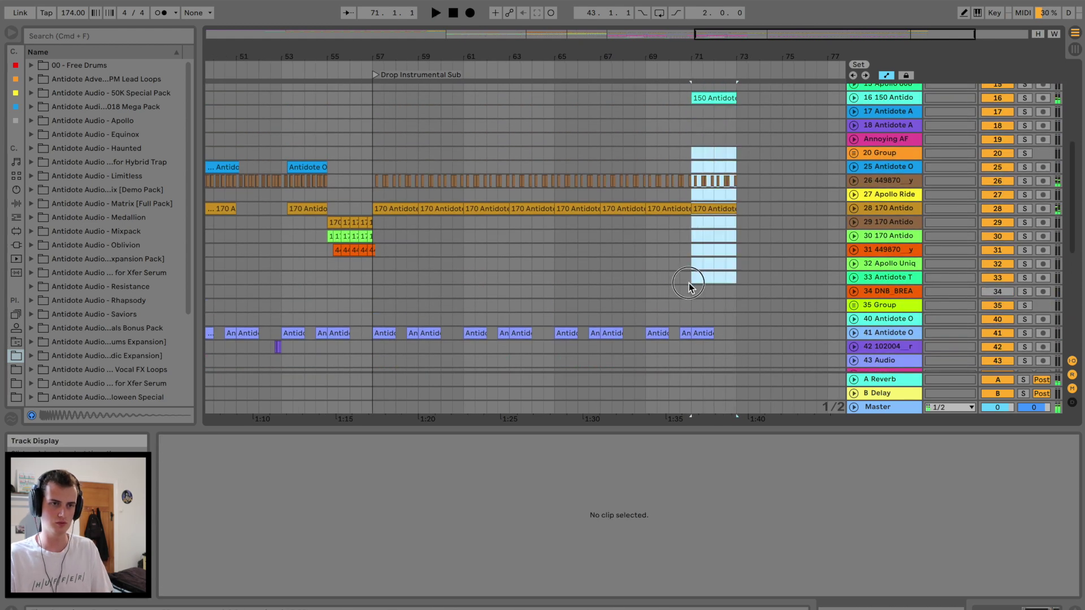
key("super+z")
left_click(734, 199)
key("space")
left_click(717, 204)
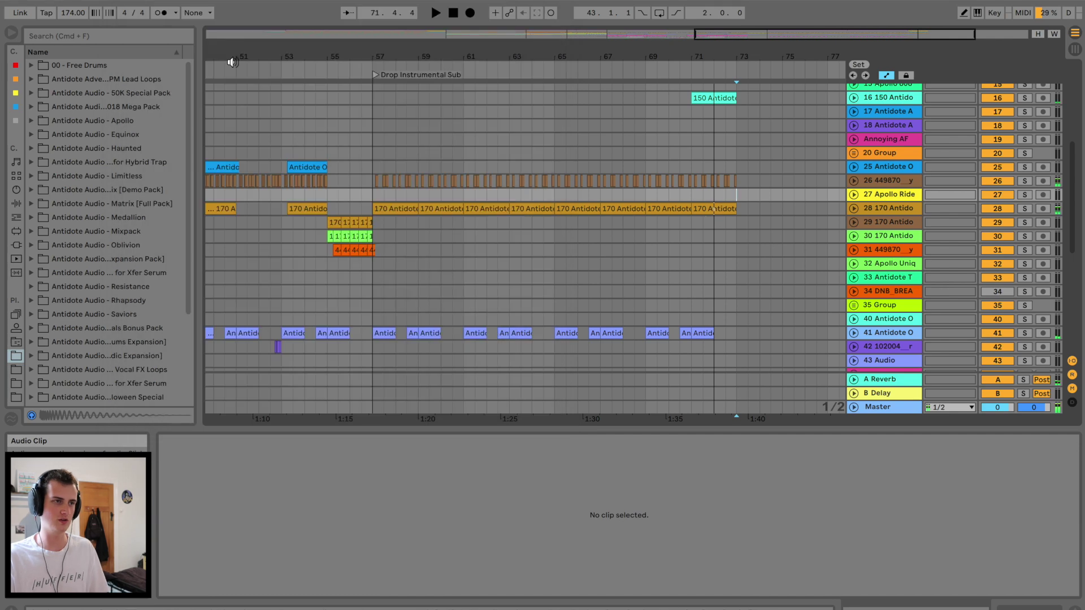
left_click(724, 208)
key("Delete")
Clear bars 71–73 on the tracks from 35 Group down to 67 Group and play the result.
scroll(718, 264, "down", 5)
left_click_drag(736, 237, 692, 352)
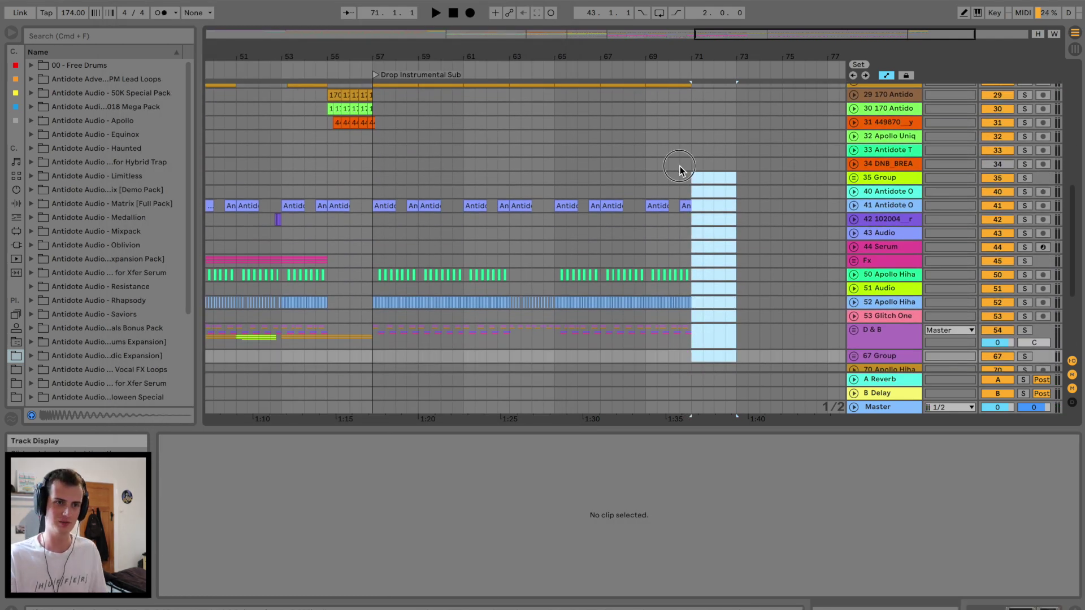
scroll(680, 167, "up", 10)
key("space")
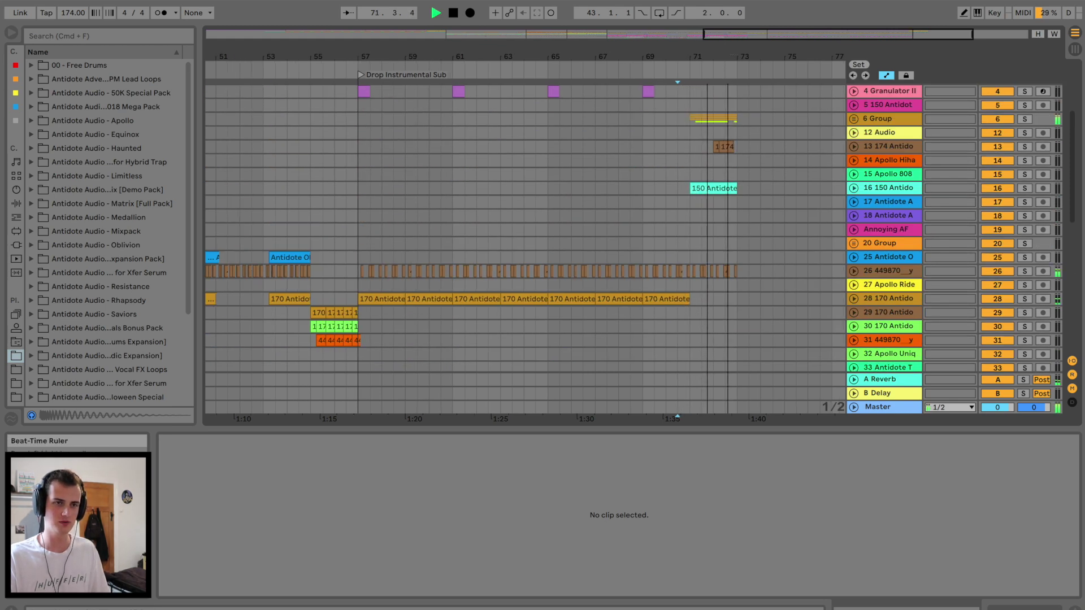
Remove the track 26 snare clips in bars 71–73.
left_click_drag(728, 57, 722, 89)
left_click_drag(758, 291, 610, 274)
key("space")
left_click_drag(631, 57, 687, 57)
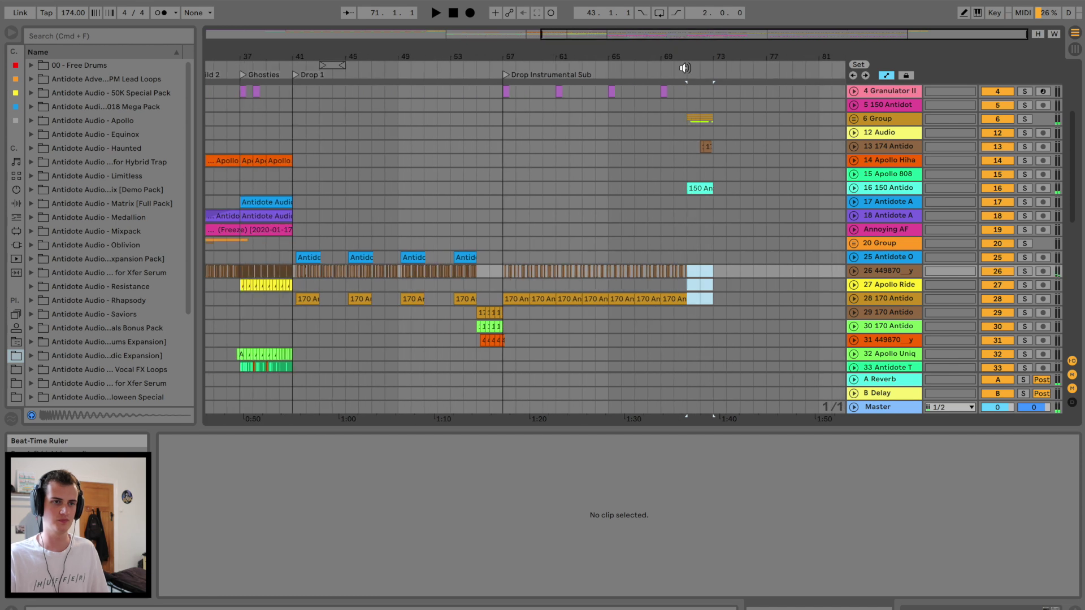
Play the drop from bar 57 and fold the Intro Builers group.
left_click(497, 175)
key("space")
scroll(498, 175, "up", 5)
left_click(853, 90)
key("space")
Copy the intro's Apollo Hihat clip on track 14 to bar 57 and repeat it up to bar 71.
scroll(386, 229, "left", 5)
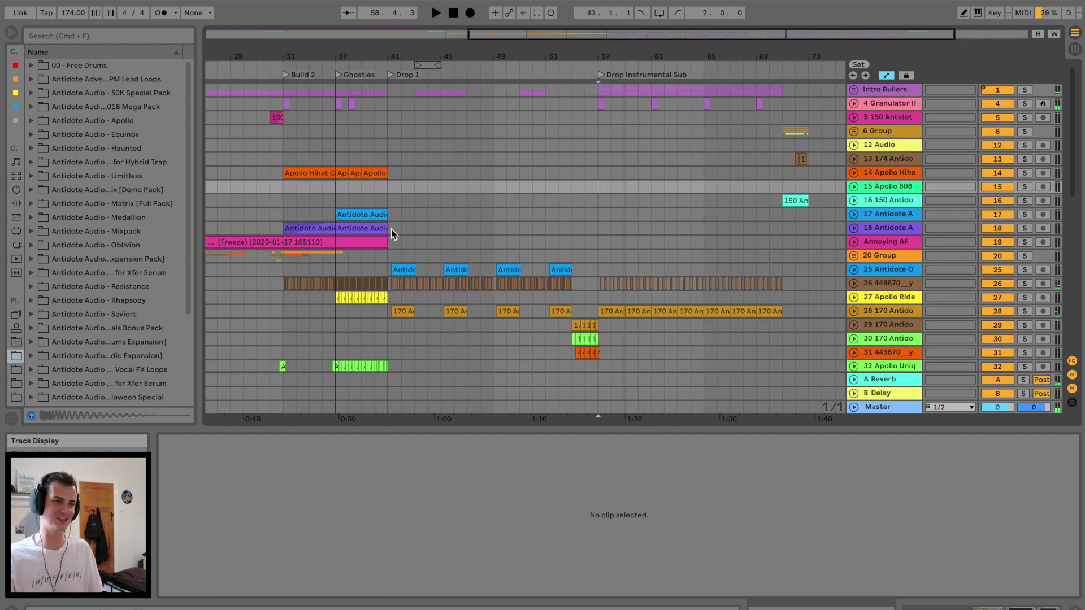
left_click_drag(391, 56, 391, 28)
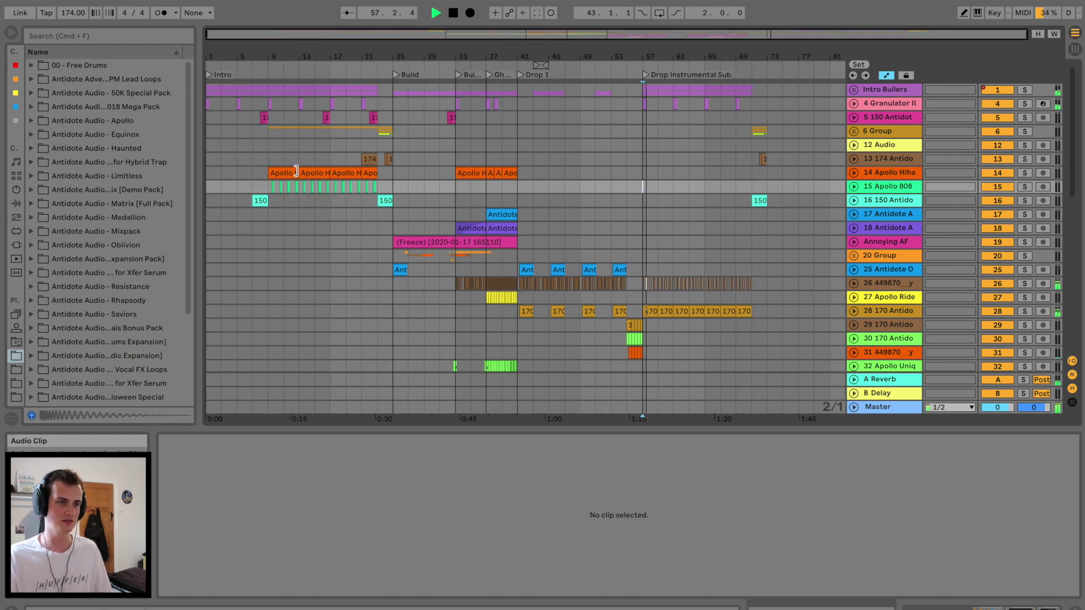
left_click(300, 171)
key("super+d")
key("super+d")
key("super+d")
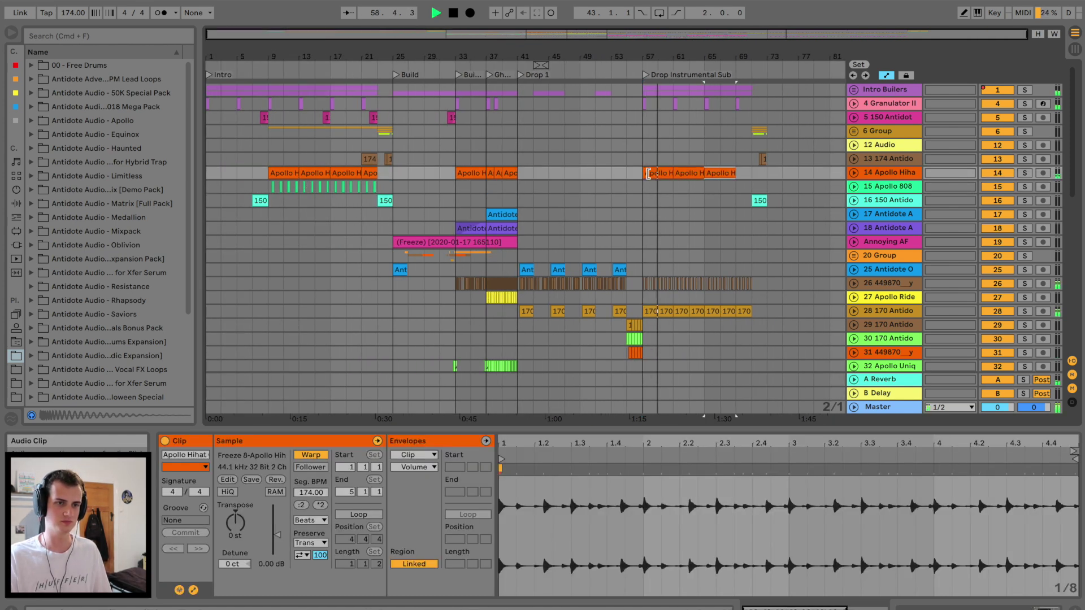
left_click_drag(767, 174, 752, 174)
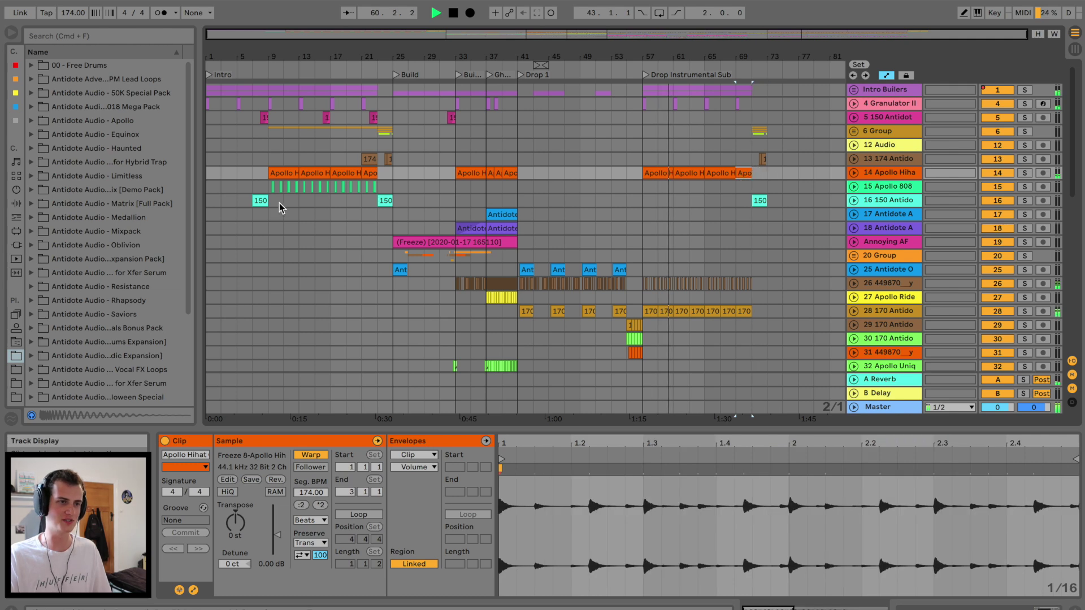
Copy nine Apollo 808 clips on track 15 from bar 9 onward to bar 57 and audition them.
left_click(272, 188)
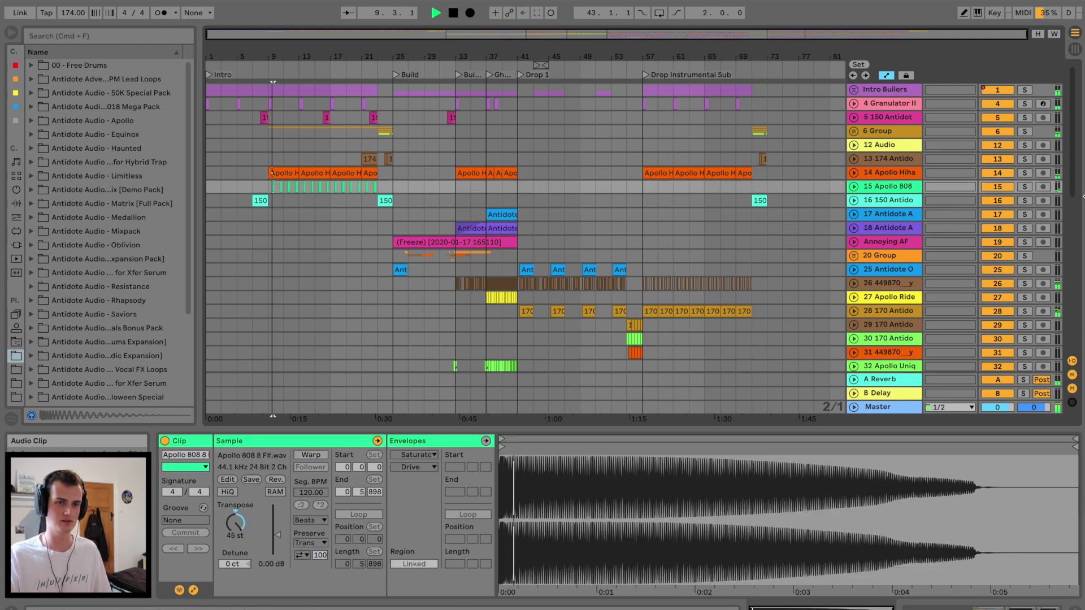
key("space")
left_click(275, 188)
left_click_drag(341, 187, 342, 188)
key("super+c")
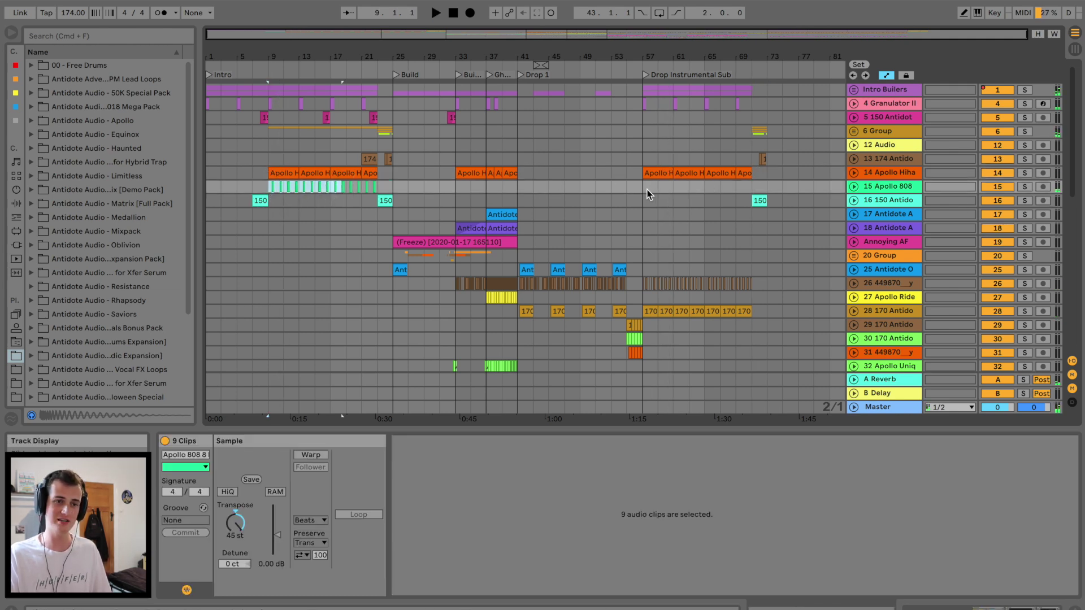
left_click(644, 187)
key("super+v")
key("space")
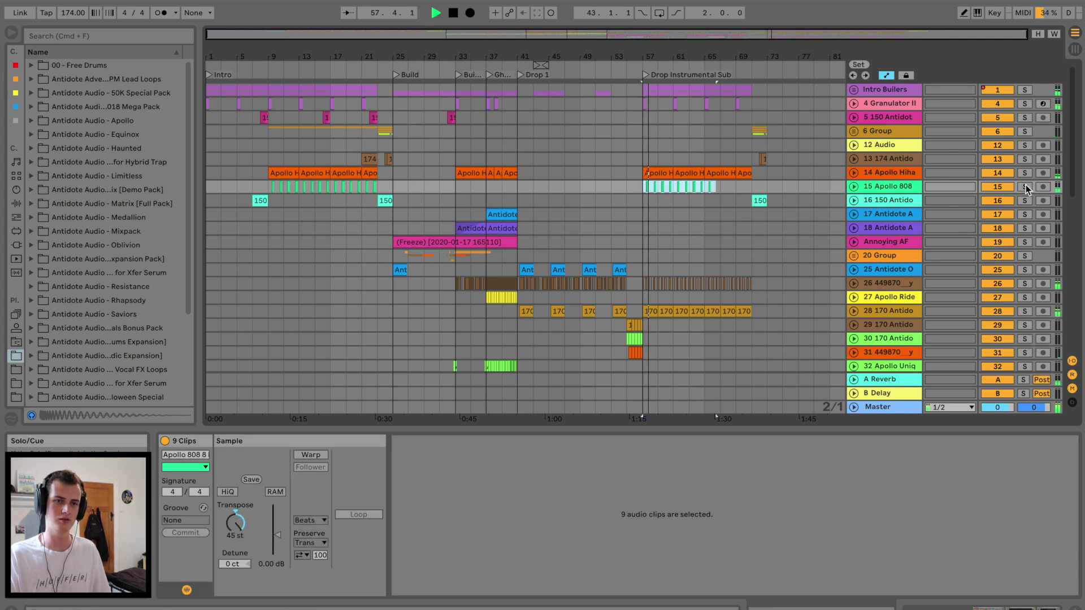
left_click(1026, 187)
left_click(1025, 187)
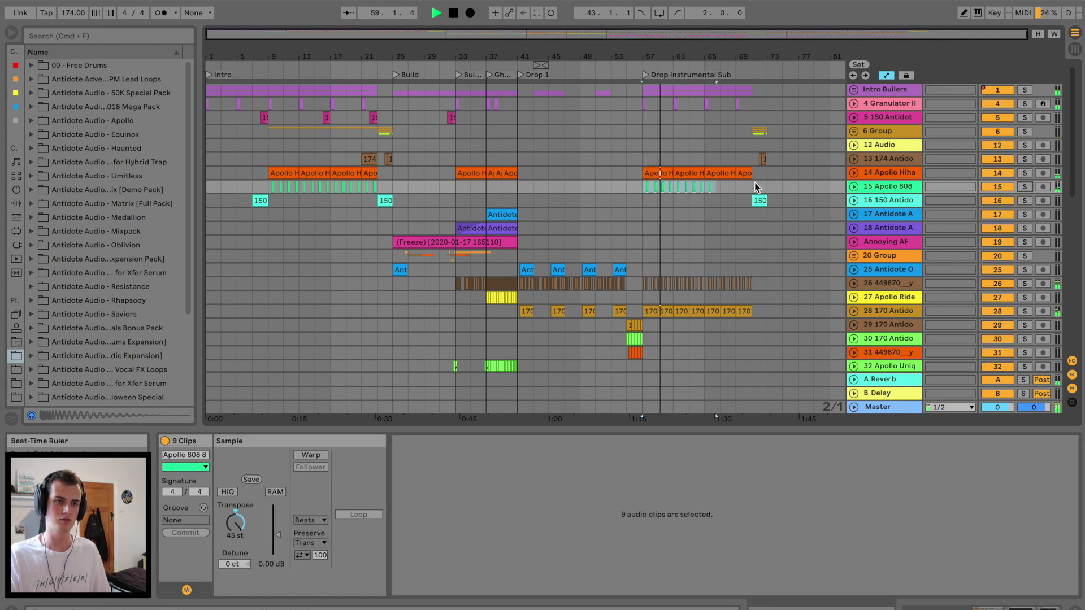
Duplicate the track 15 Apollo 808 clips of bars 57–65 to bar 65 and clear the ones from bar 71 onward.
left_click_drag(708, 205, 634, 194)
key("super+d")
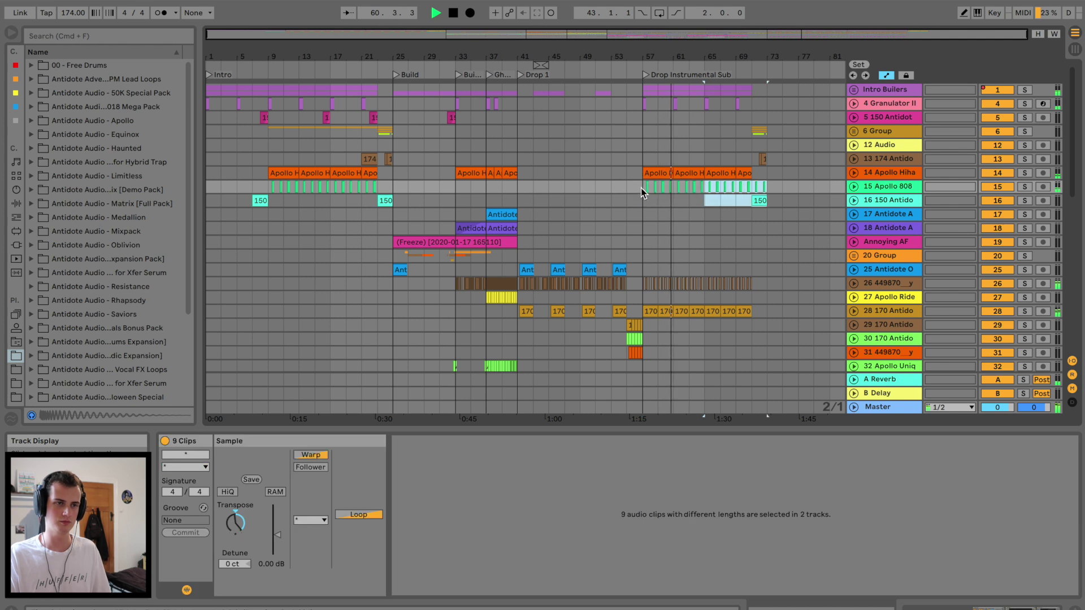
left_click_drag(779, 188, 752, 190)
key("Delete")
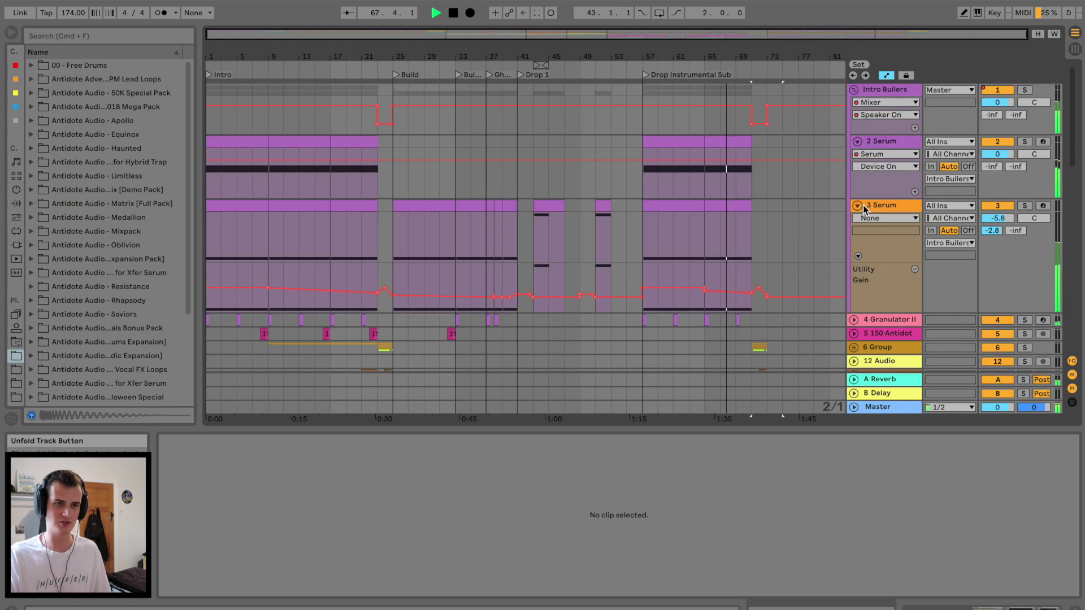
Solo track 3 Serum and inspect the Intro Builers group's EQ Eight frequency automation.
left_click(877, 206)
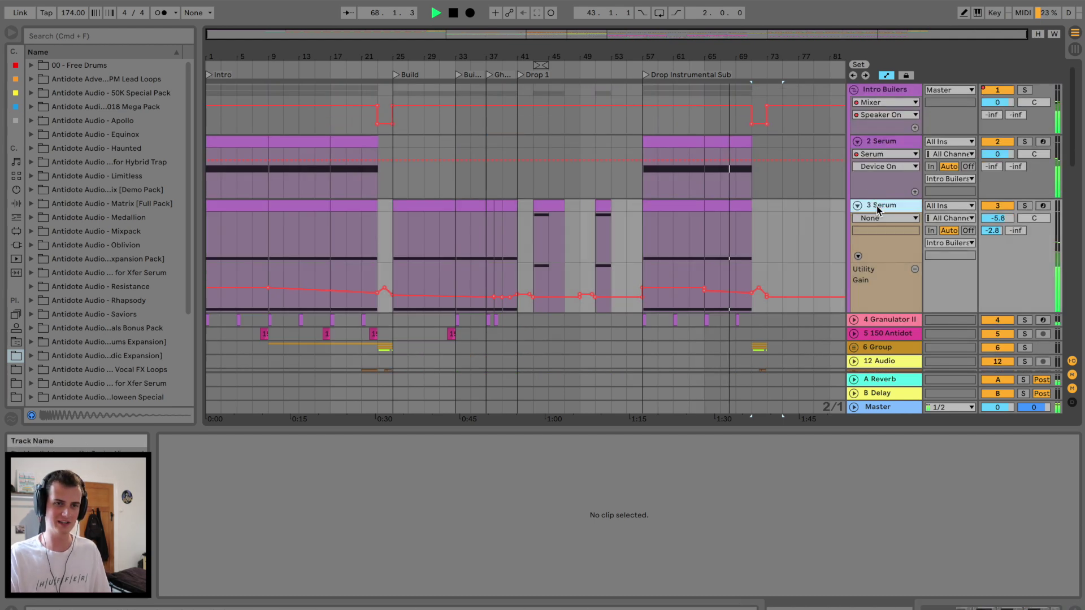
left_click(1025, 207)
double_click(877, 91)
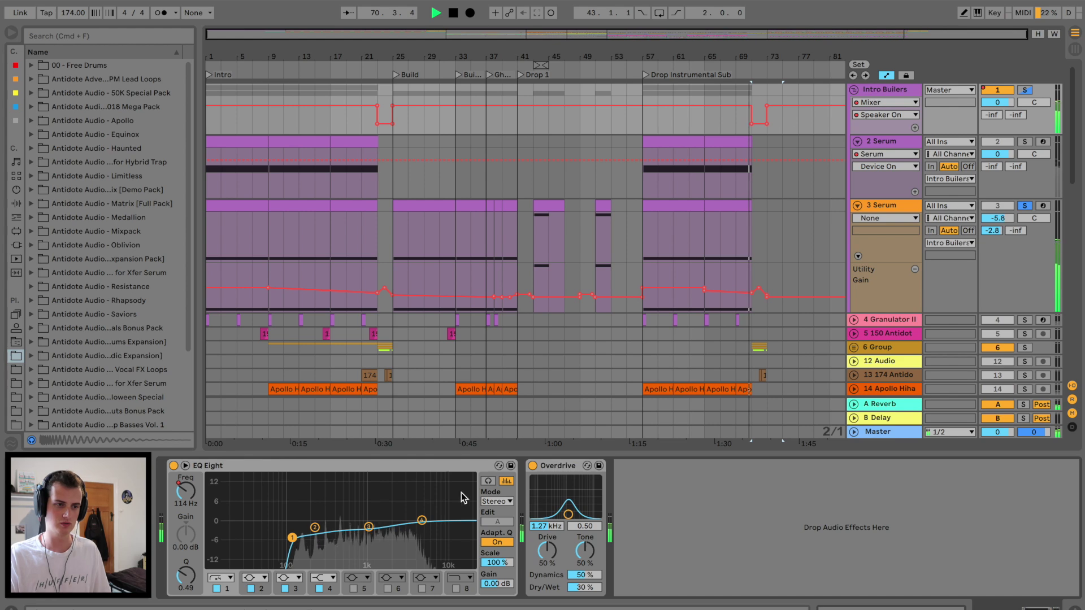
left_click(202, 498)
key("space")
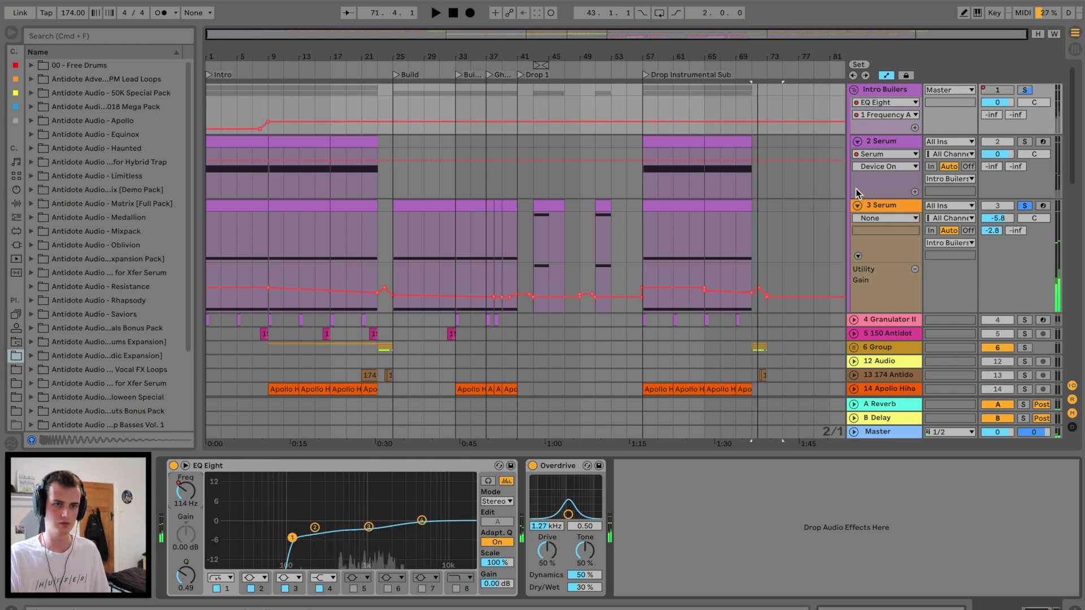
Check the devices and automation of tracks 2 Serum and 3 Serum while playing, and unsolo 3 Serum.
left_click(877, 141)
left_click(882, 206)
key("space")
left_click(686, 225)
key("space")
key("space")
left_click(1024, 207)
Fold the Intro Builers group, cut the last track 26 snare hits just before bar 65, and set playback to start from bar 57.
left_click_drag(746, 52, 741, 74)
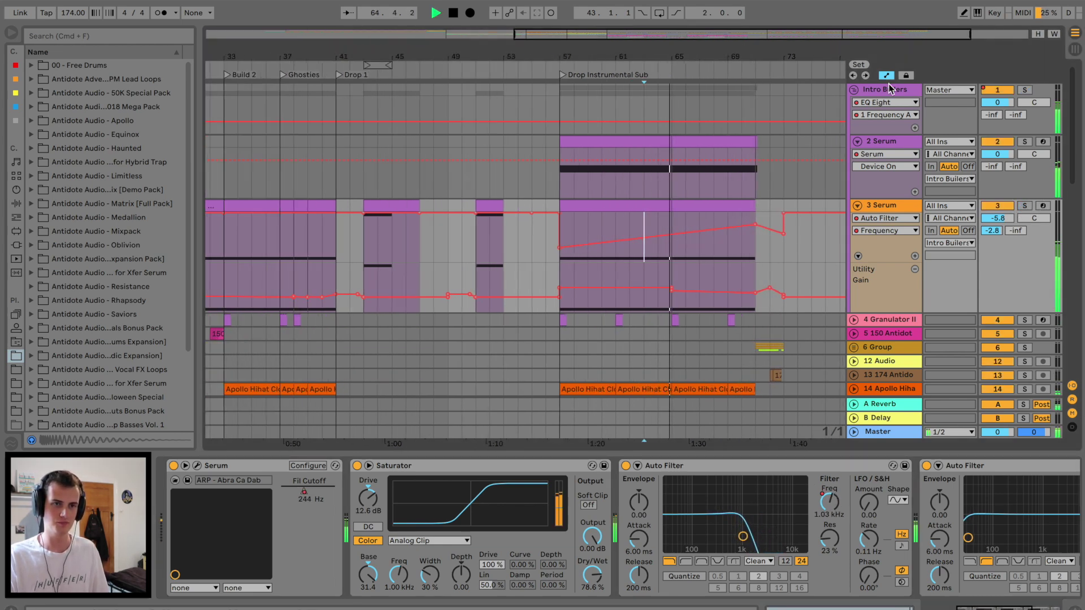
left_click(853, 90)
left_click_drag(665, 55, 666, 335)
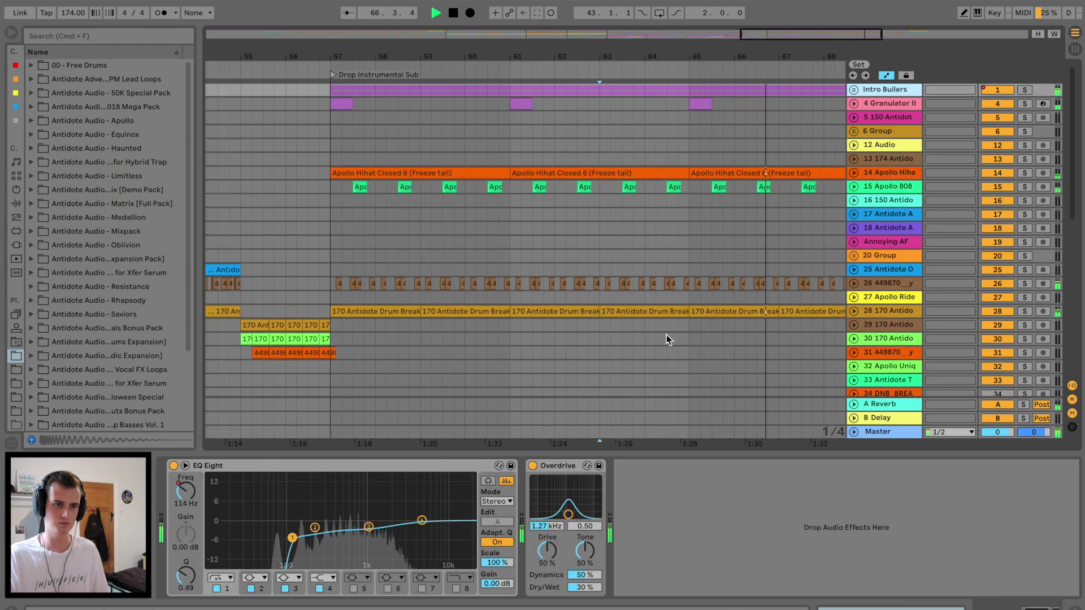
left_click_drag(656, 267, 688, 299)
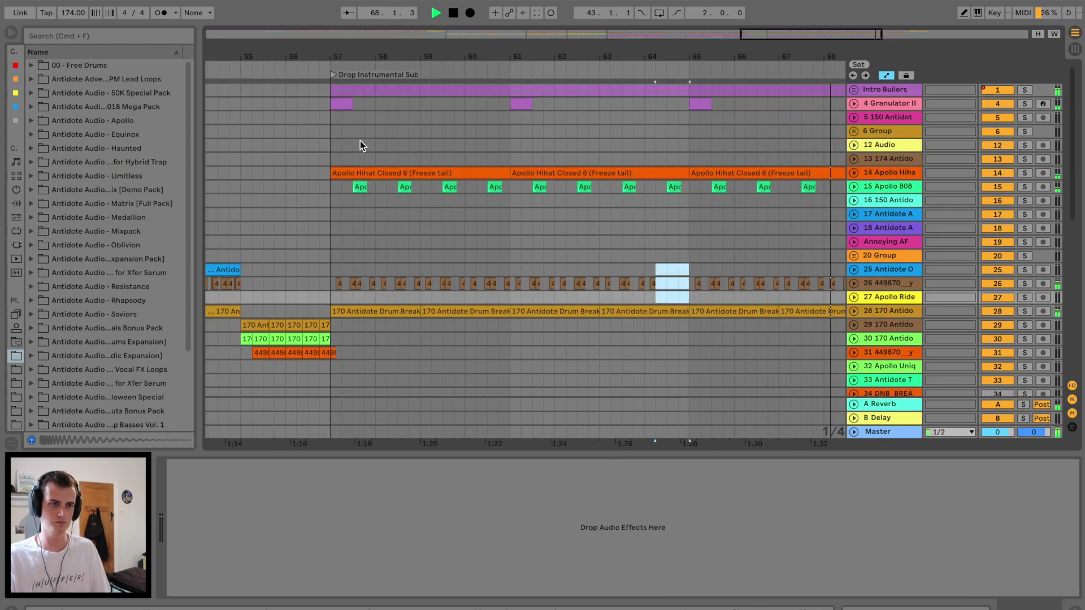
left_click_drag(352, 59, 352, 42)
left_click(341, 297)
key("space")
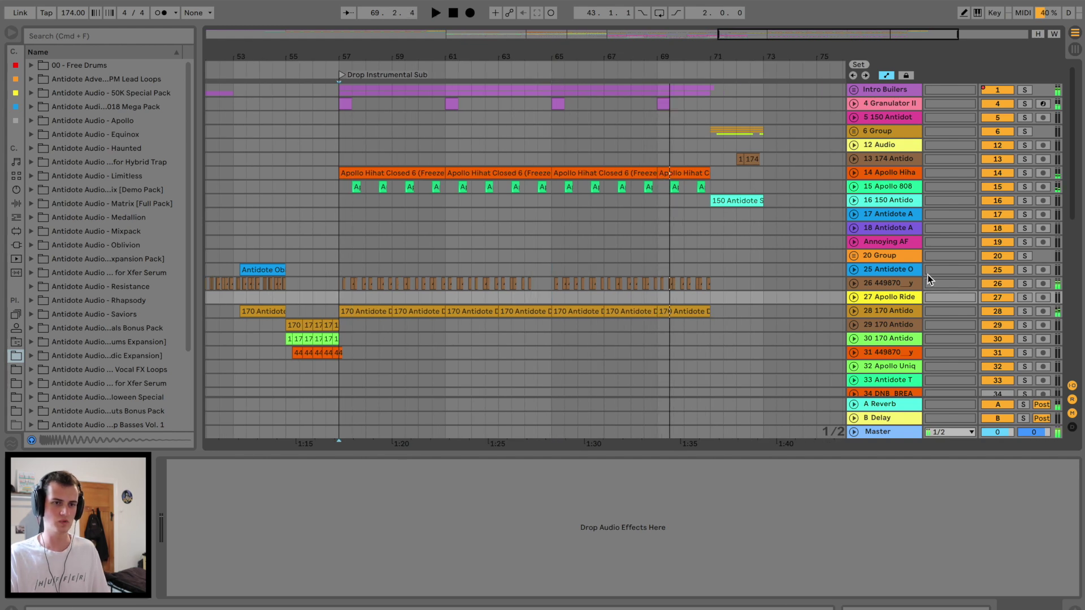
Add LittleMicroShift to snare track 26, choose style II and adjust its mix during playback.
left_click(889, 287)
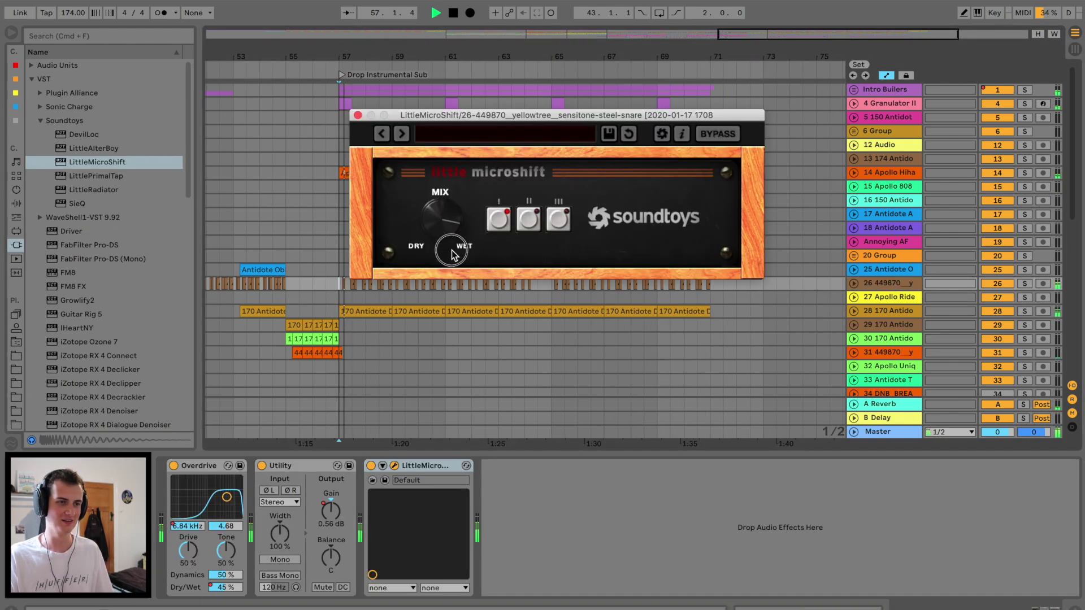
left_click(451, 314)
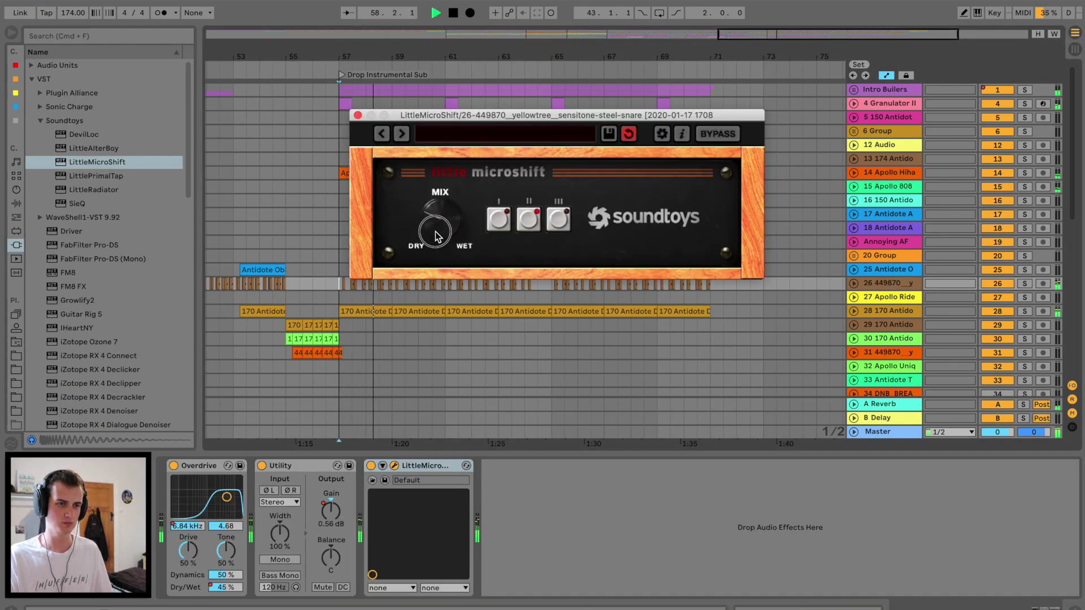
left_click(358, 116)
Select the track 25 Antidote clip at the start of the Build section and play it from bar 25.
mouse_move(359, 56)
left_mouse_down()
mouse_move(562, 49)
mouse_move(561, 185)
left_mouse_up()
left_click(349, 270)
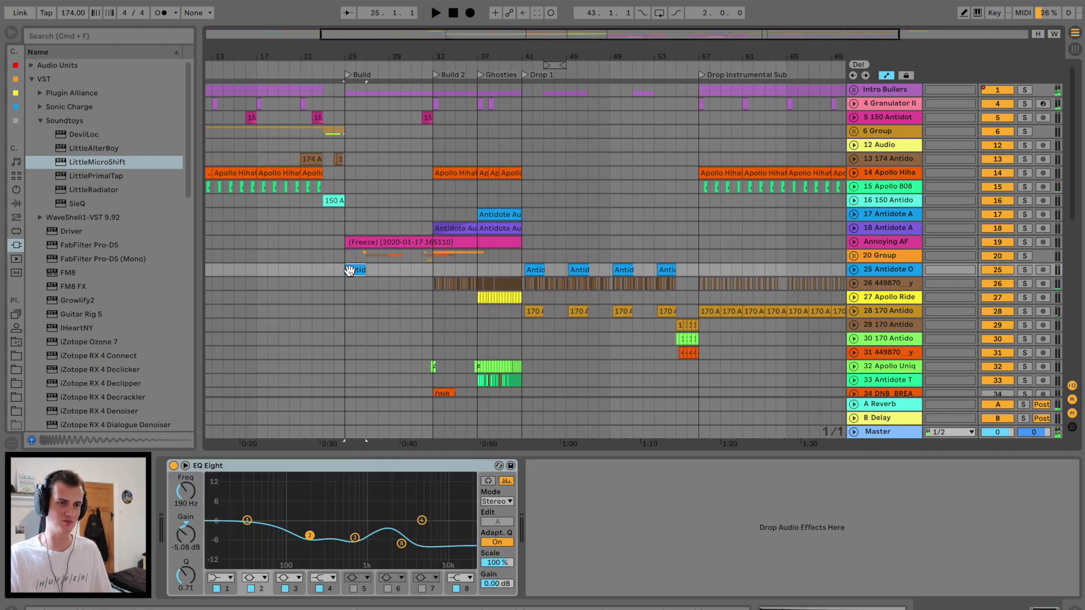
scroll(356, 261, "down", 3)
scroll(356, 261, "left", 5)
key("space")
scroll(357, 261, "up", 3)
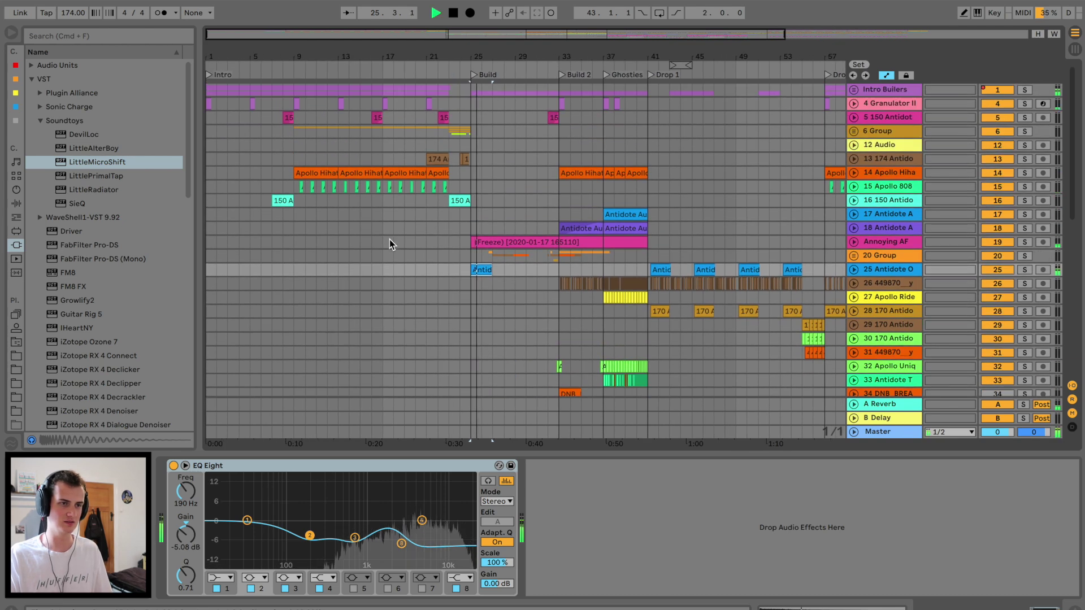
Expand 6 Group and audition the 7 FM8 intro clip in solo from bar 9.
left_click(382, 129)
key("space")
left_click(853, 131)
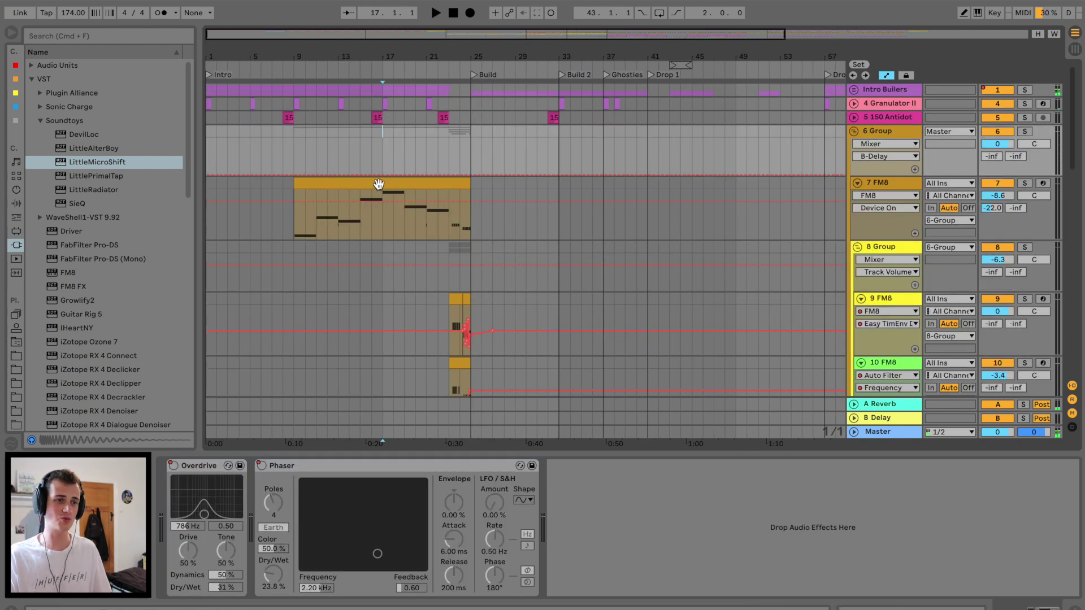
left_click(375, 185)
key("space")
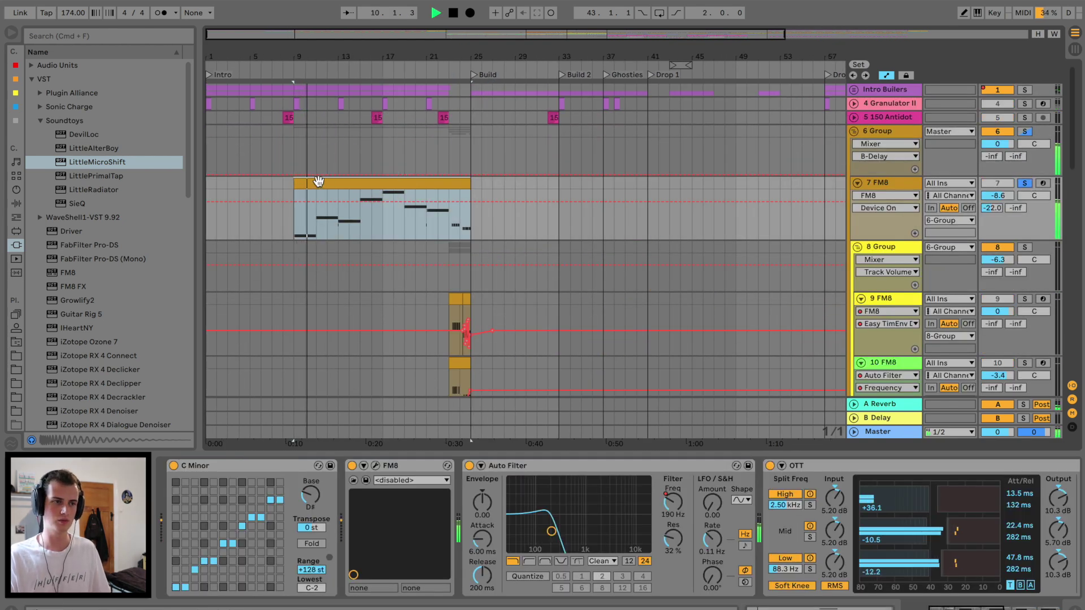
Paste the 6 Group clips from the intro at bar 57, unsolo 7 FM8 and play the section.
scroll(333, 176, "right", 5)
key("space")
left_click(580, 180)
key("super+v")
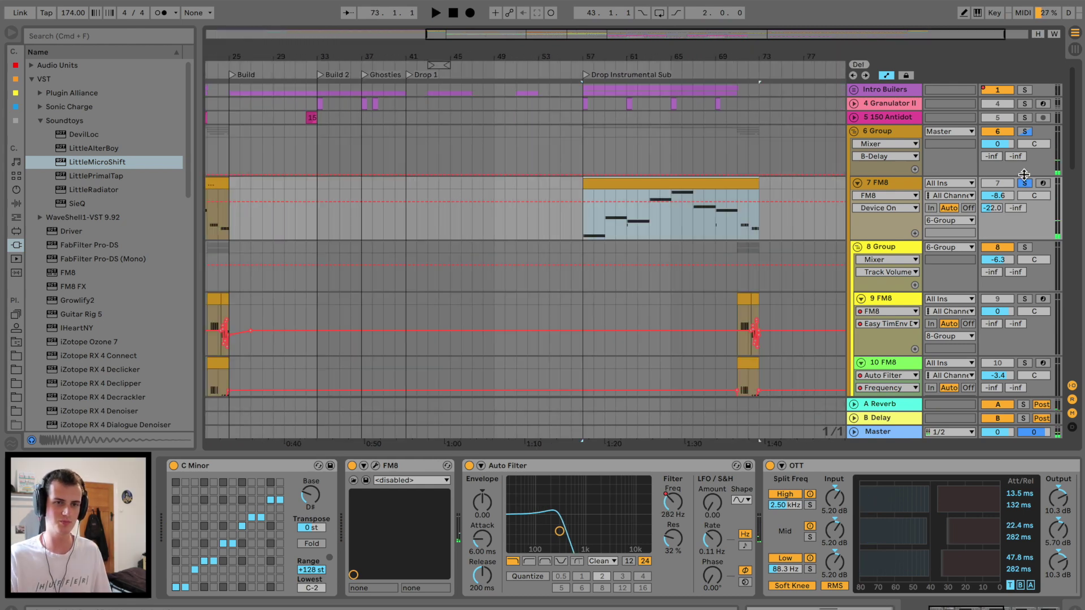
left_click(1025, 184)
key("space")
left_click_drag(664, 52, 665, 55)
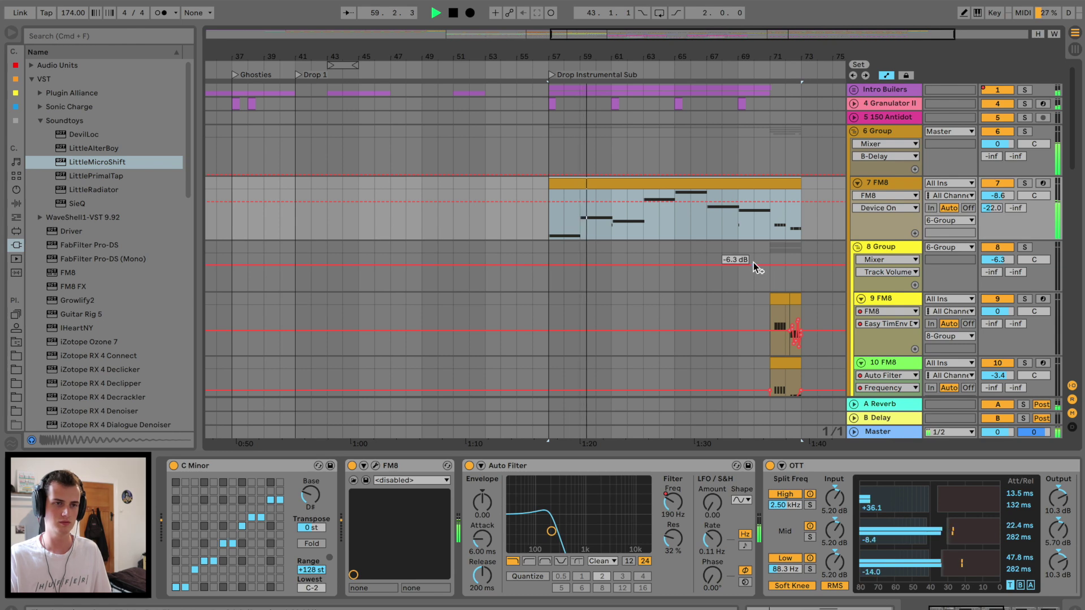
Play from bar 57 and examine the notes of the pasted 7 FM8 clip.
left_click(517, 166)
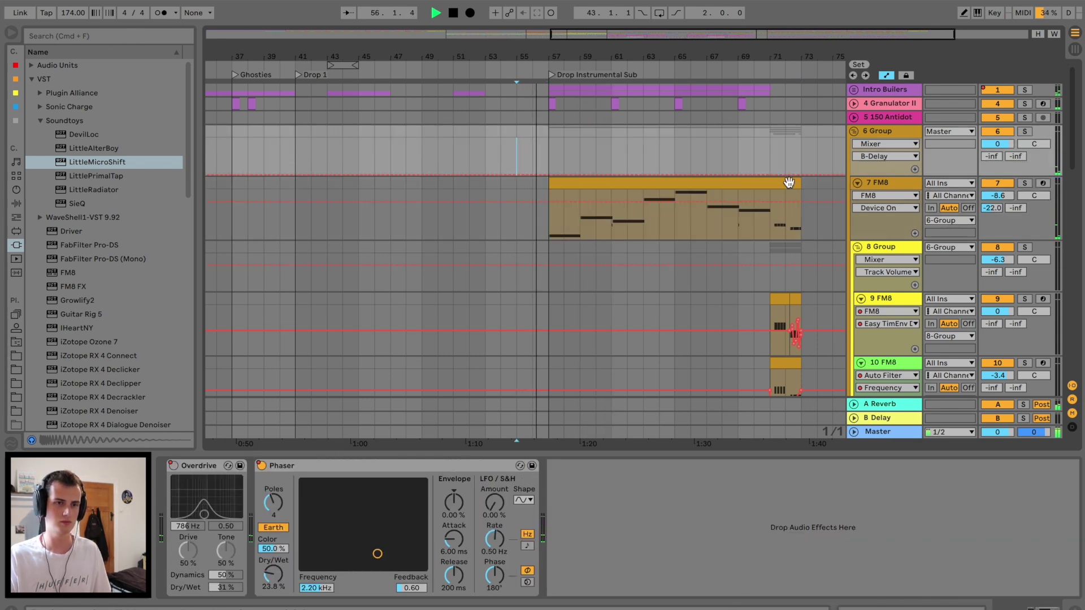
left_click_drag(732, 55, 732, 70)
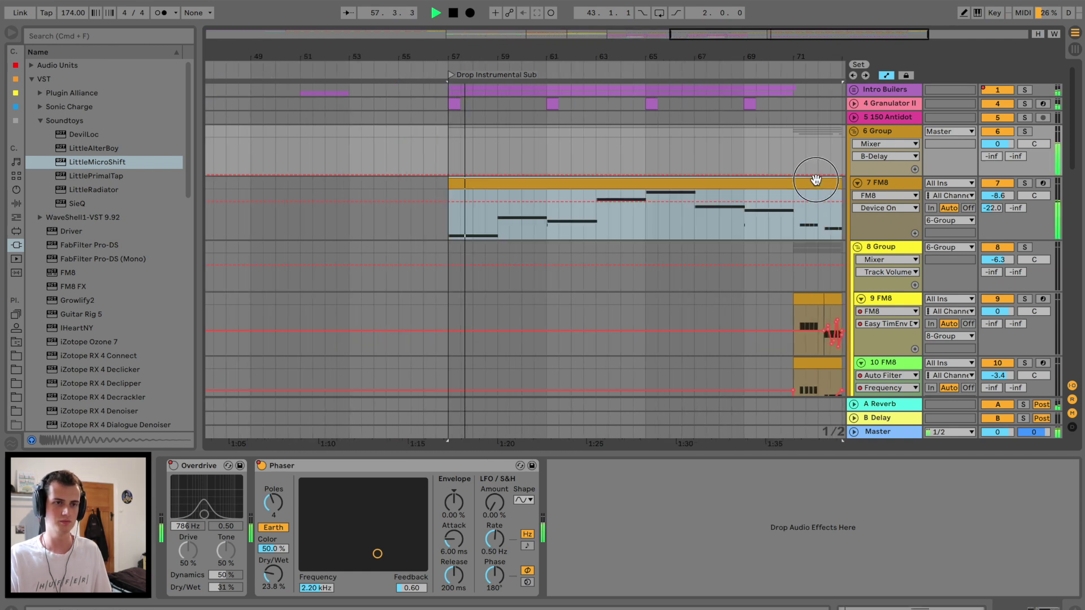
left_click(809, 202)
left_click_drag(494, 45, 494, 66)
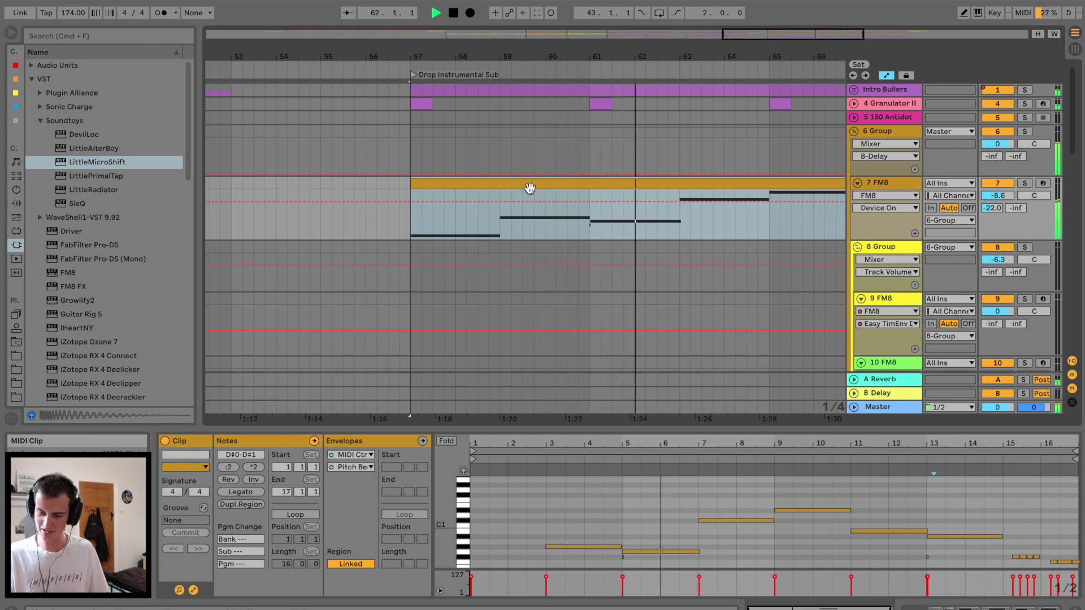
left_click_drag(619, 56, 619, 37)
scroll(638, 230, "right", 3)
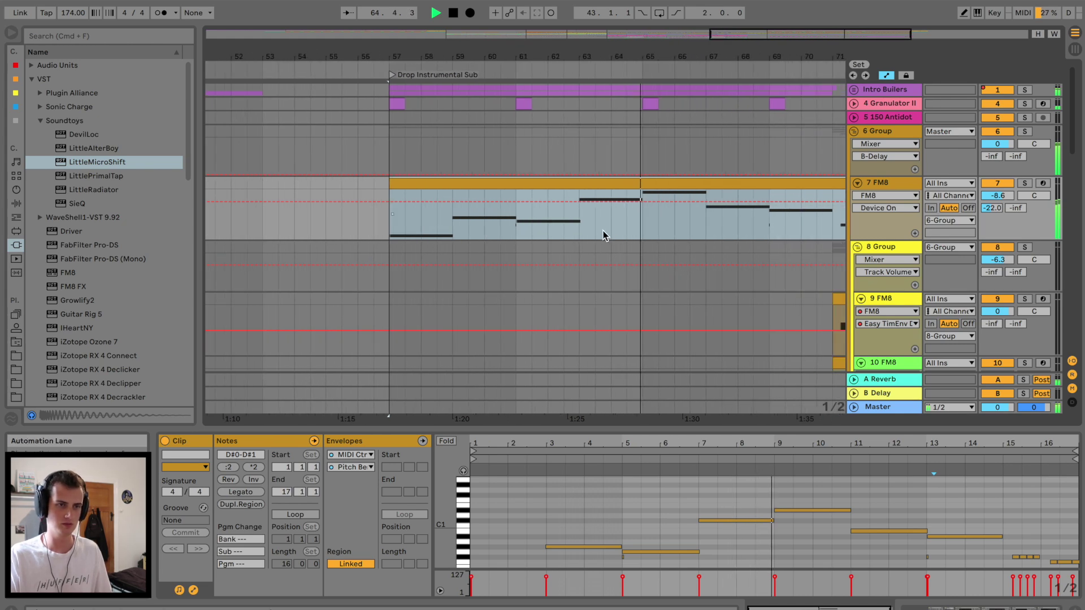
Cut the 7 FM8 material before bar 63 back to a one-bar clip at bar 57 with a short D#0 note.
left_click(579, 238)
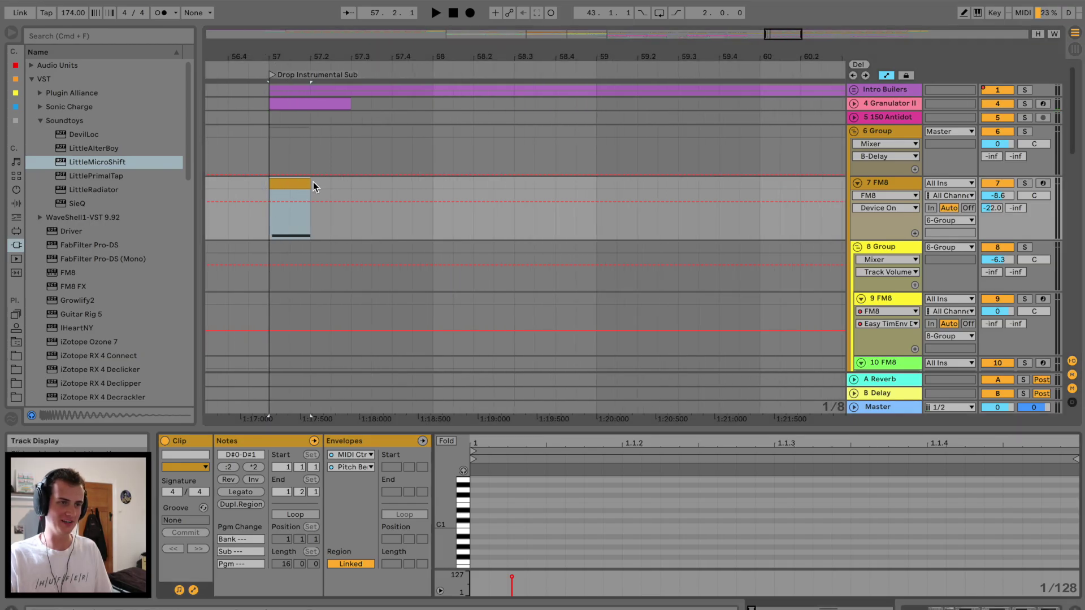
left_click_drag(310, 183, 433, 183)
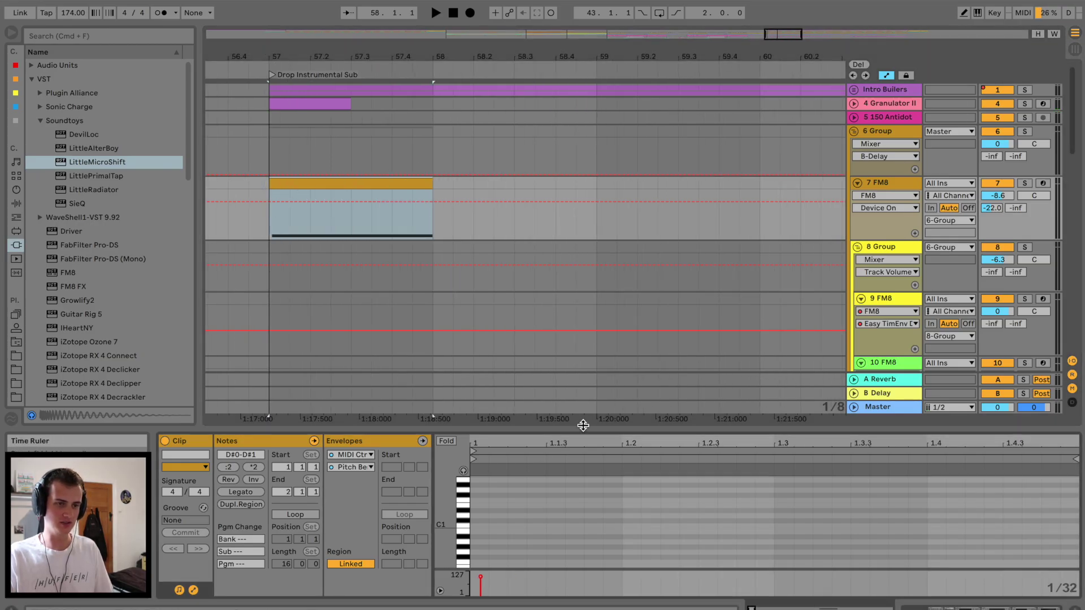
left_click_drag(583, 425, 533, 220)
left_click(482, 428)
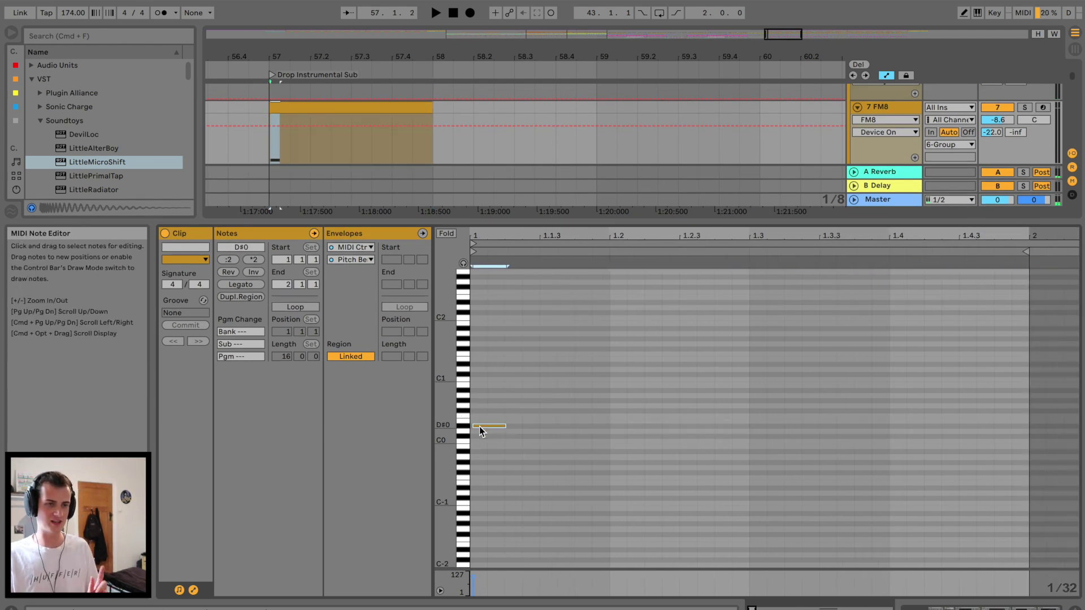
left_click_drag(480, 426, 478, 431)
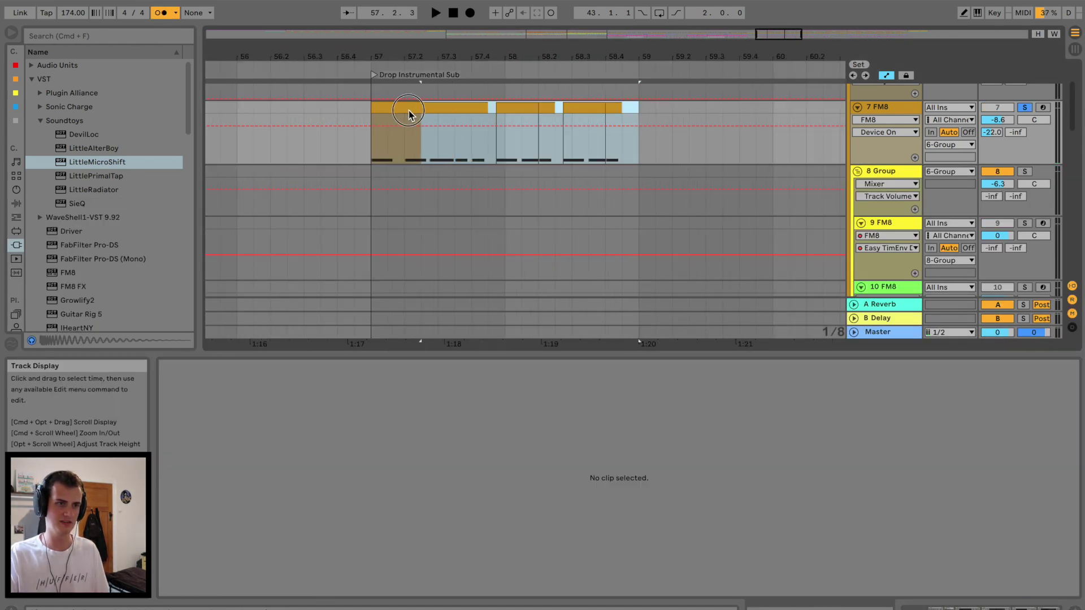
Duplicate the two-bar D#0 rhythm on 7 FM8 up to bar 63 and consolidate the clips from bar 57.
left_click_drag(412, 109, 376, 114)
left_click_drag(527, 57, 528, 77)
key("super+d")
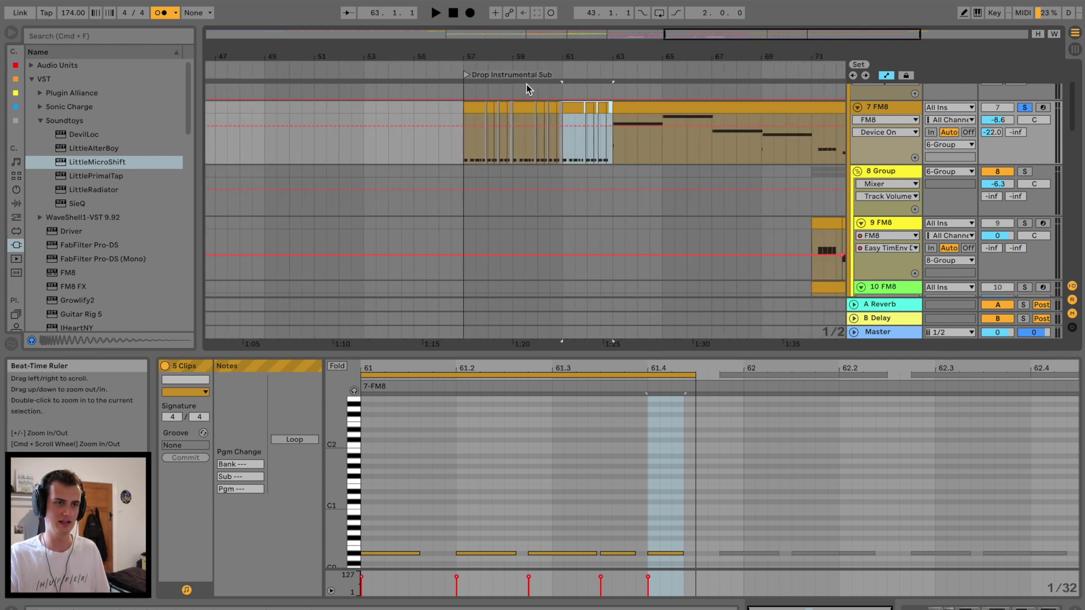
left_click(467, 107, "shift")
key("super+j")
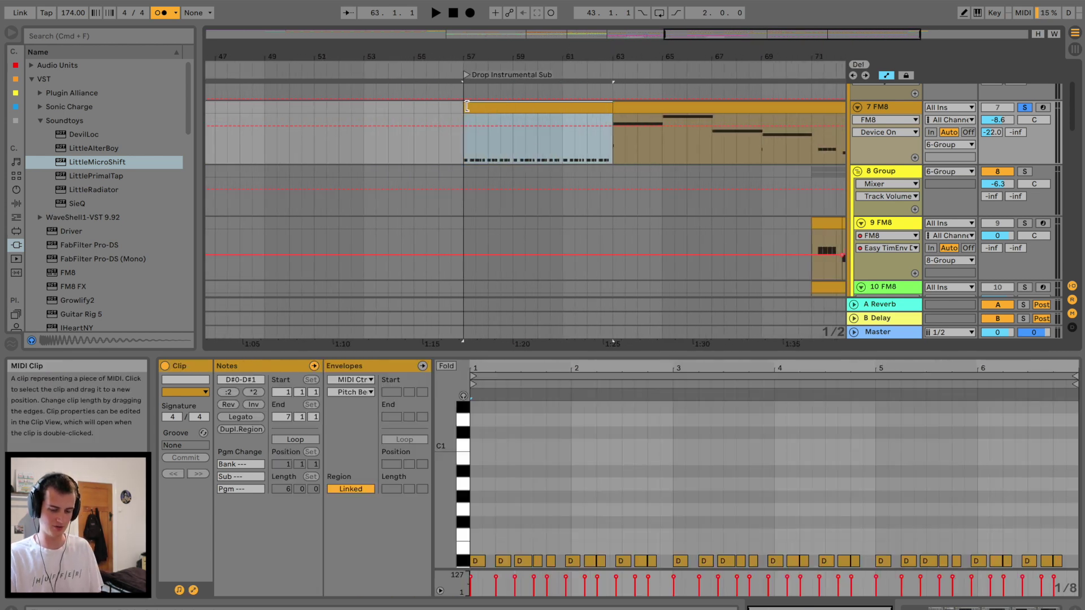
Paste the consolidated 7 FM8 clip onto the Sub track at bar 57 and audition it in solo.
left_click_drag(664, 354, 675, 600)
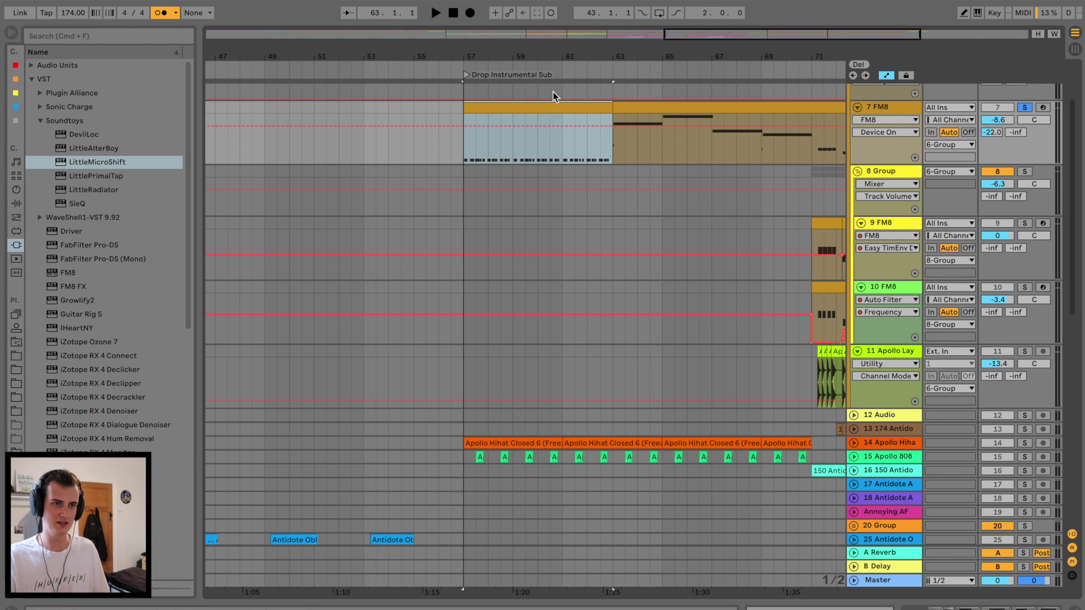
scroll(639, 204, "down", 15)
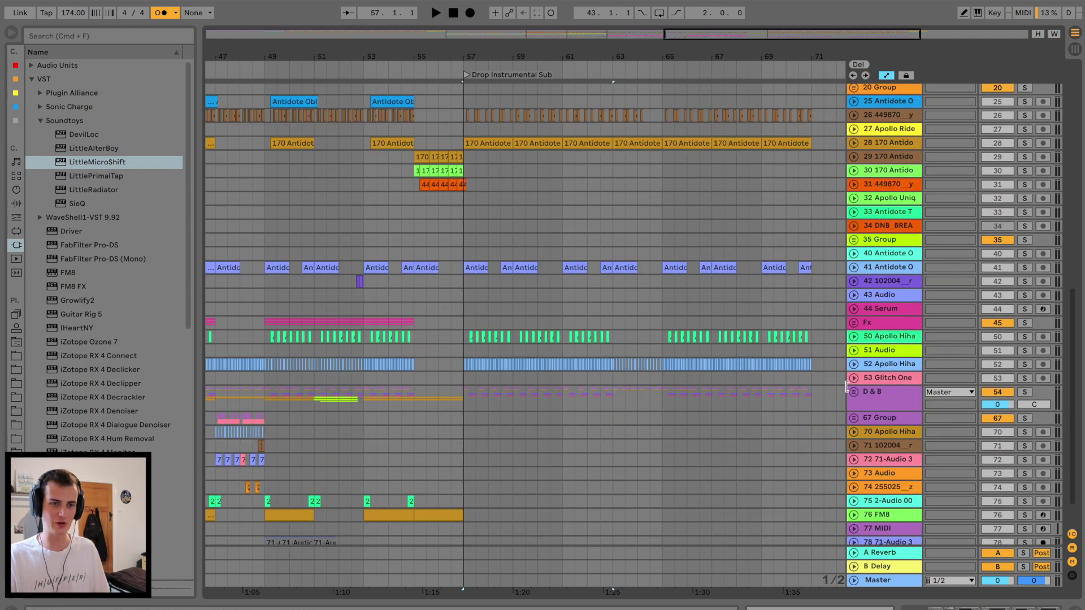
scroll(398, 377, "down", 5)
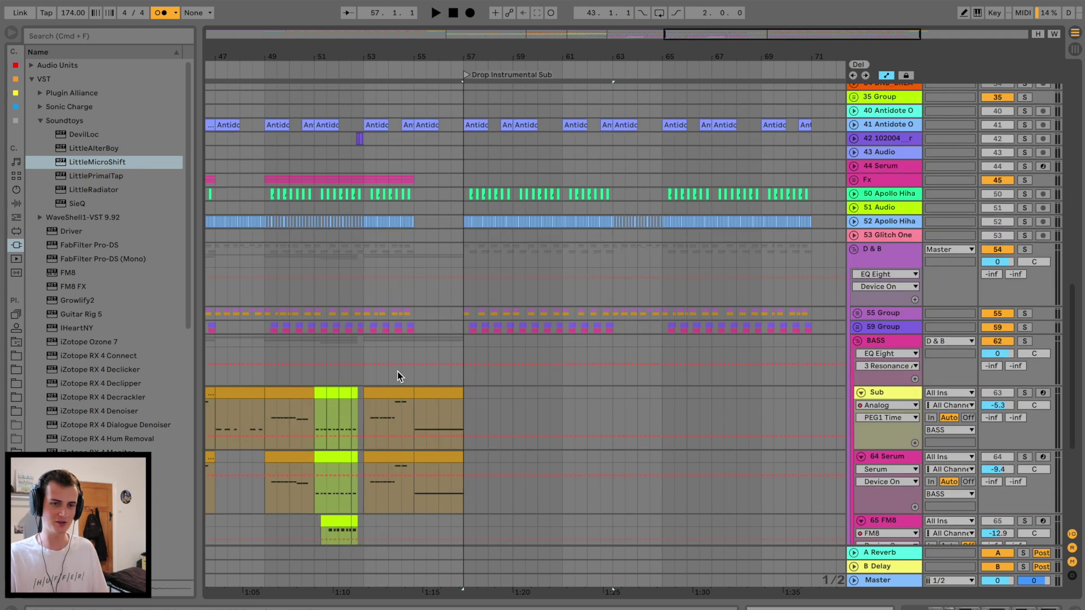
left_click(470, 395)
key("super+v")
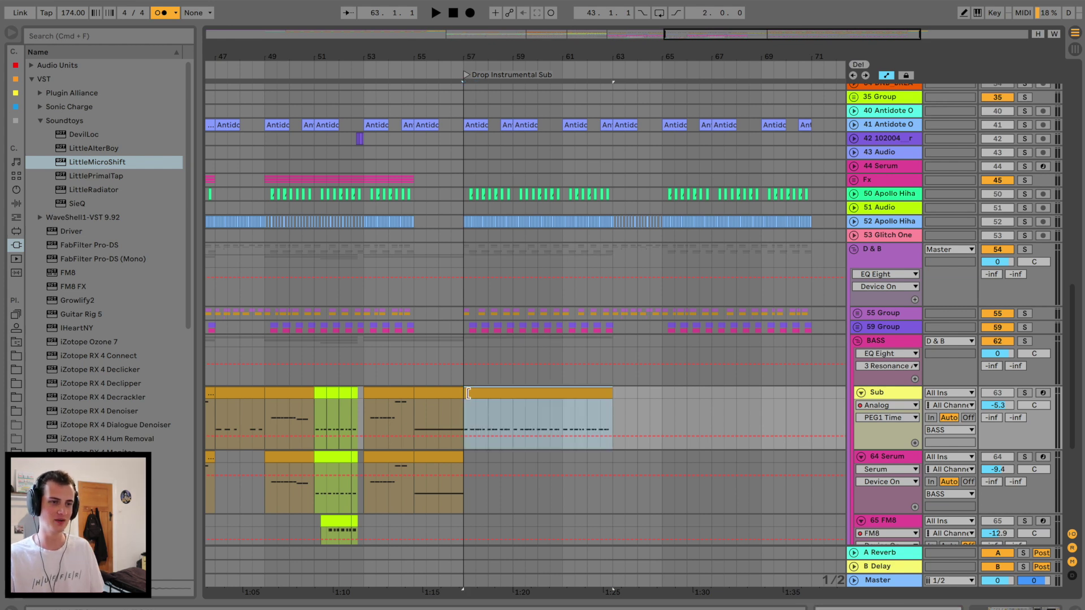
key("space")
left_click(1024, 394)
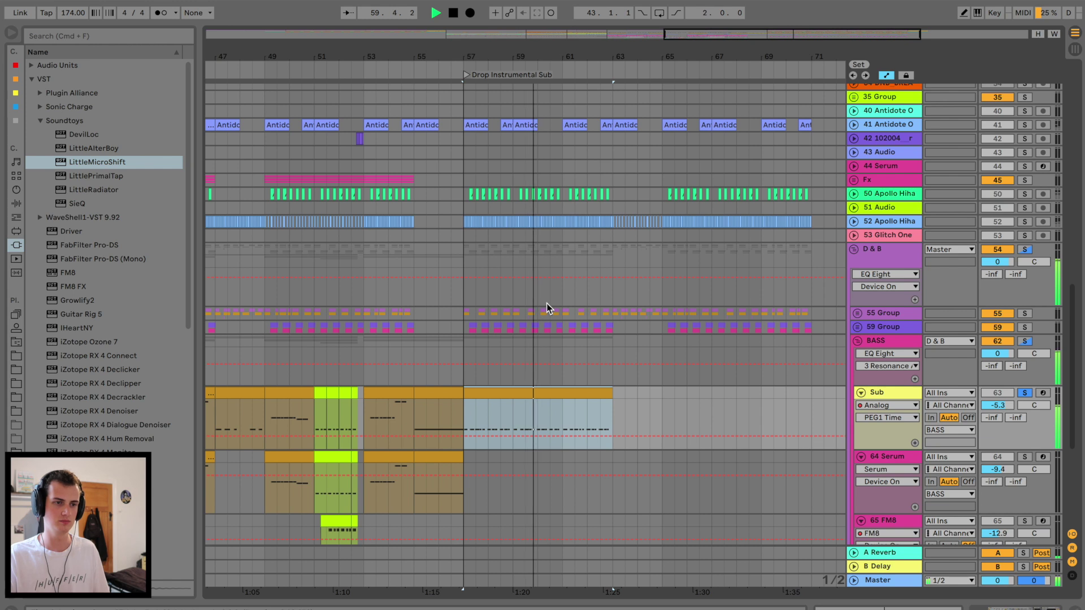
scroll(548, 307, "down", 4)
Try a copy of the Sub clip on track 64 Serum at bar 57, with 64 Serum soloed too.
left_click_drag(576, 300, 584, 394)
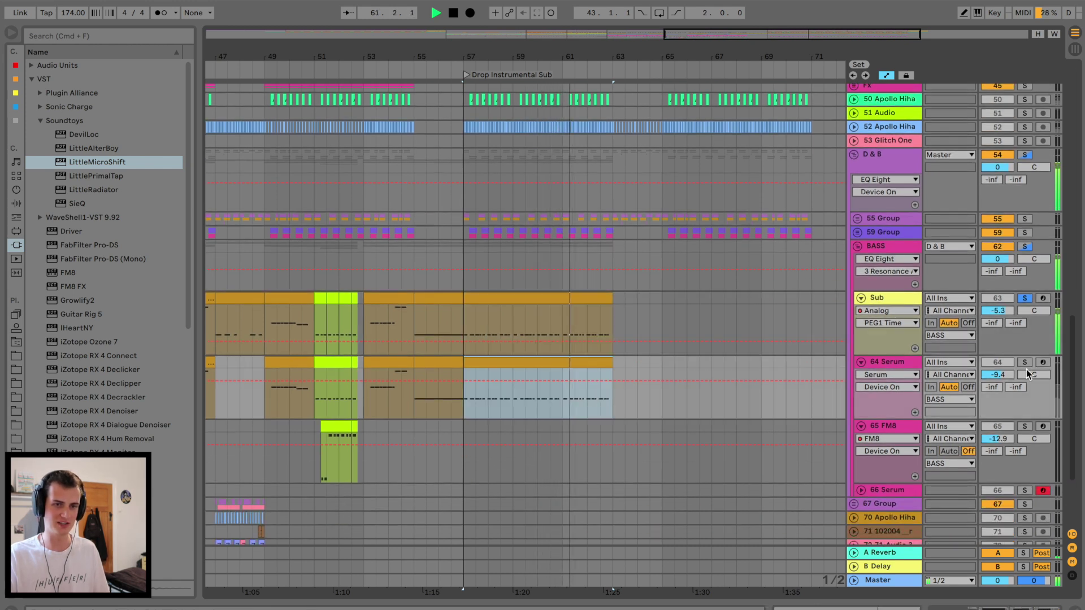
left_click(1025, 362, "super")
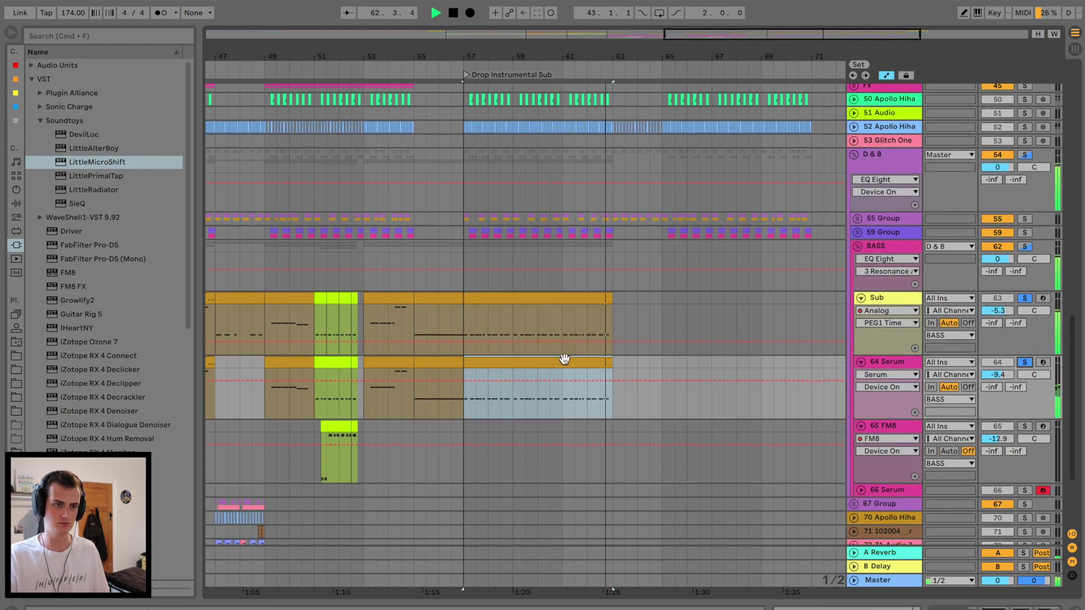
key("super+z")
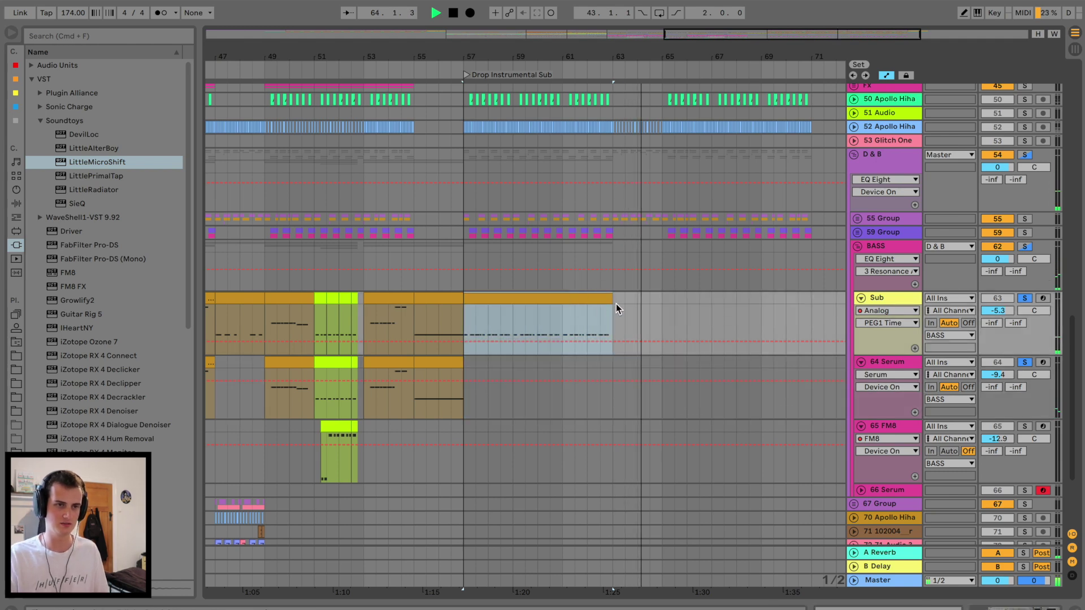
Stop playback, return to 7 FM8, select its material from bar 57 to bar 73 and open the notes for editing.
scroll(617, 304, "right", 3)
scroll(542, 294, "up", 15)
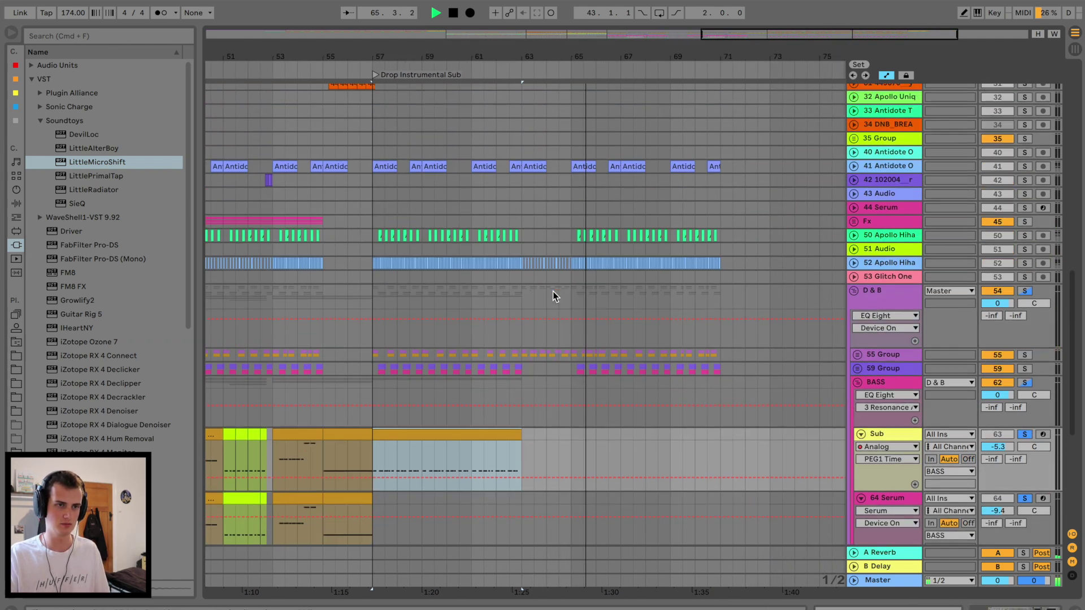
scroll(574, 173, "up", 10)
left_click_drag(374, 210, 422, 199)
key("space")
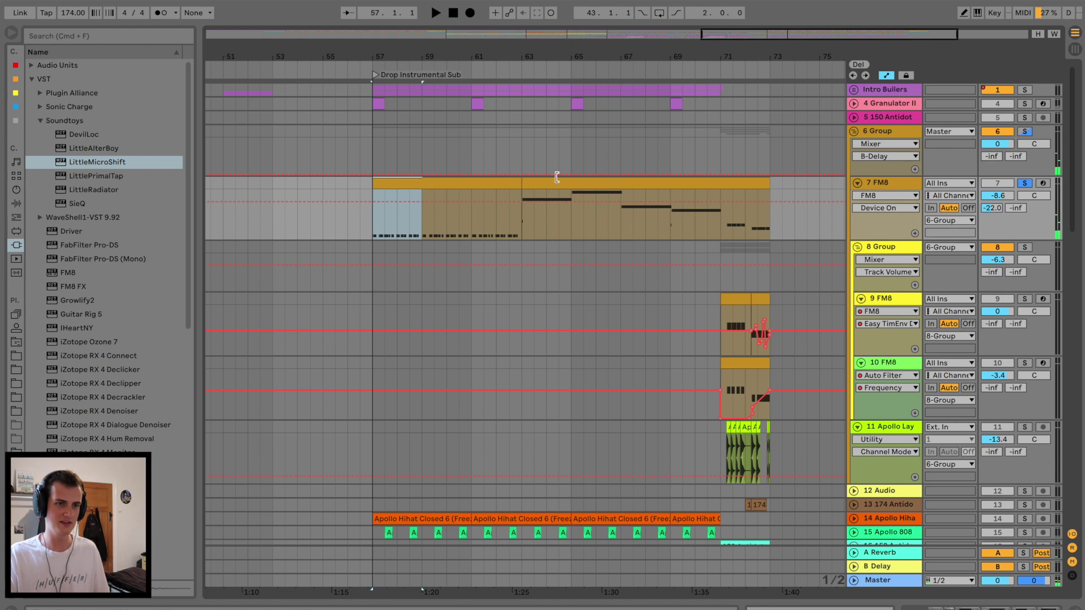
left_click(645, 185, "shift")
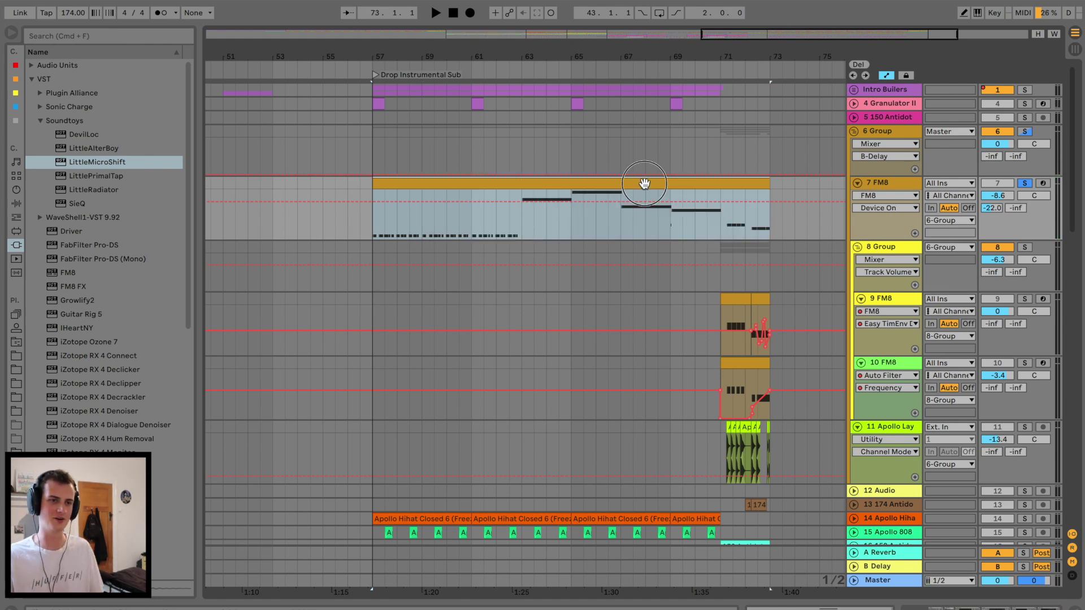
double_click(645, 184)
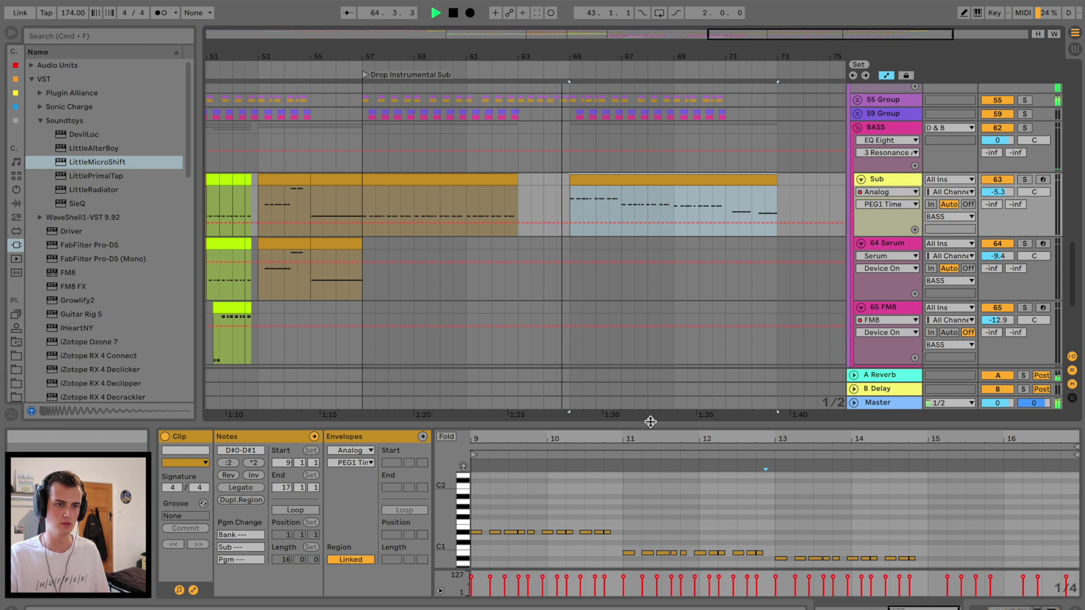
Audition the Sub track in and out of solo, and open its clip at bar 57.
left_click_drag(653, 425, 648, 574)
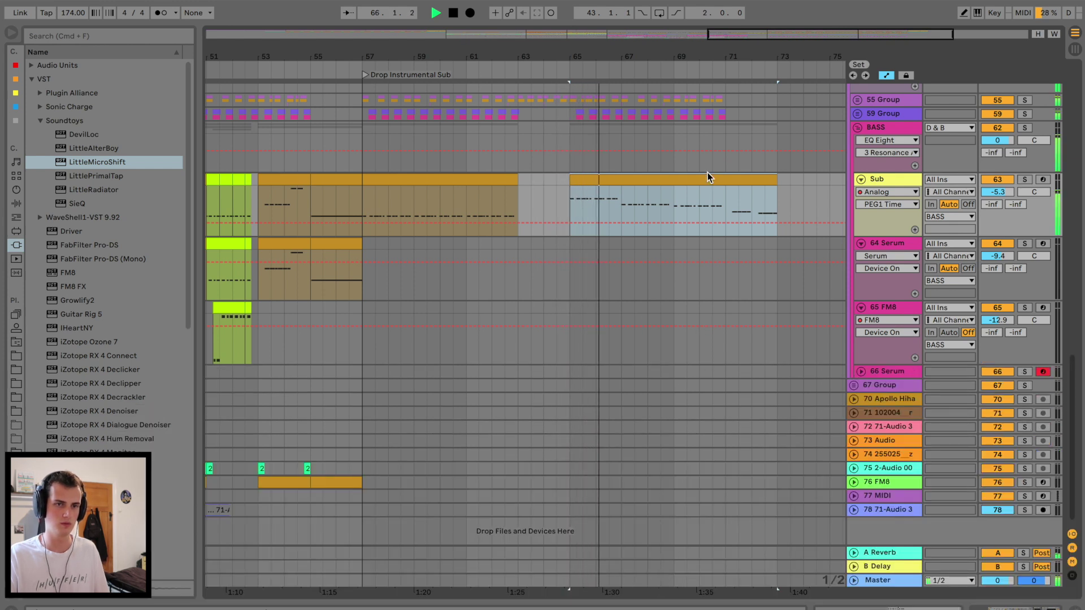
left_click(1024, 179)
double_click(455, 179)
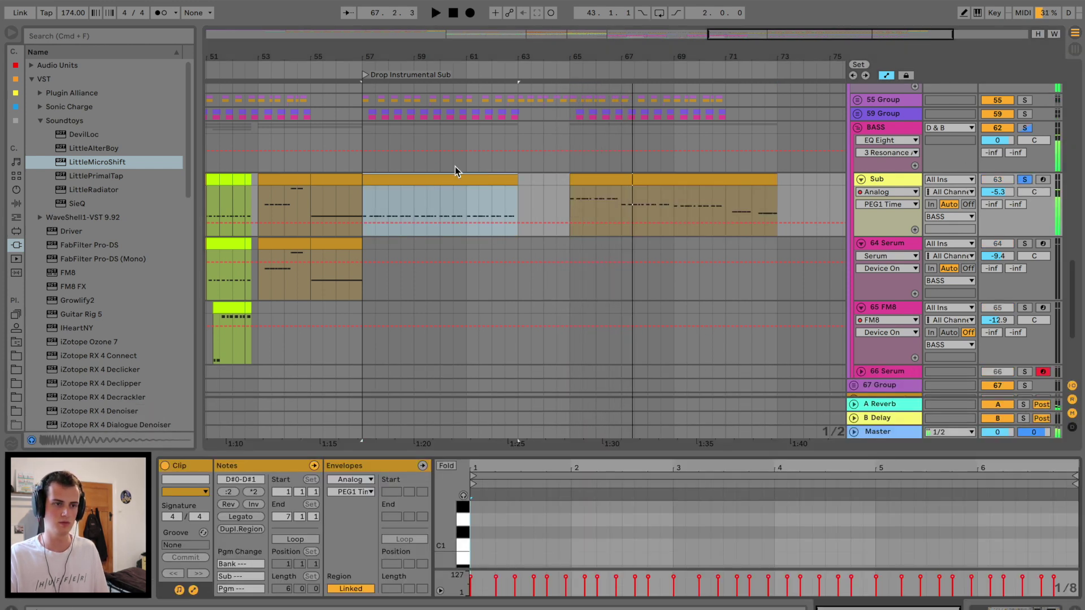
key("space")
left_click(1024, 179)
left_click(997, 179)
key("space")
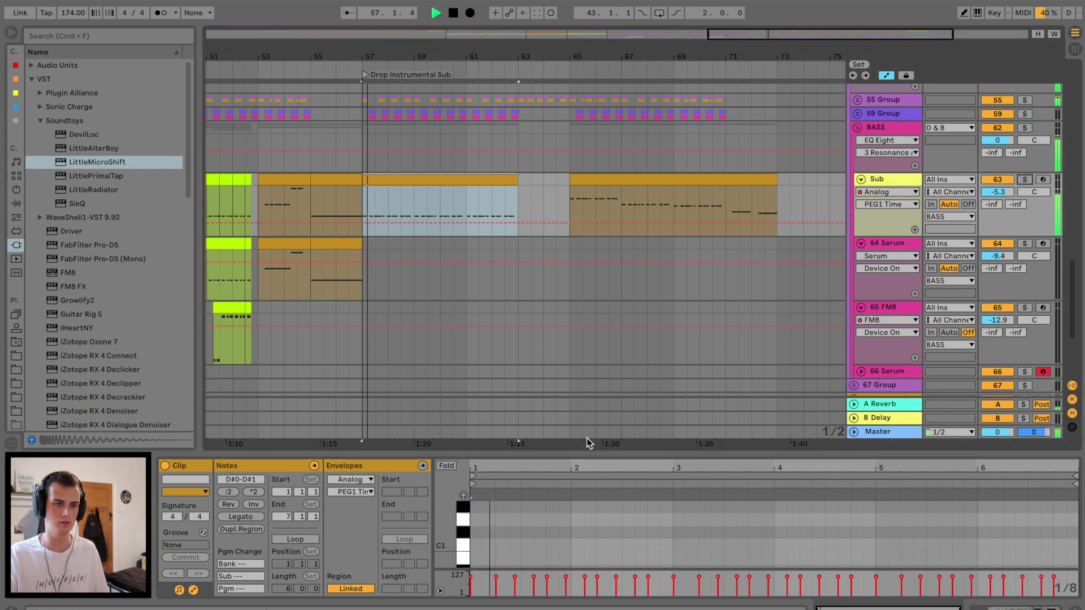
Select all D#0 notes in the Sub clip at bar 57 and make them legato.
left_click_drag(594, 453, 565, 225)
key("space")
left_click(486, 411)
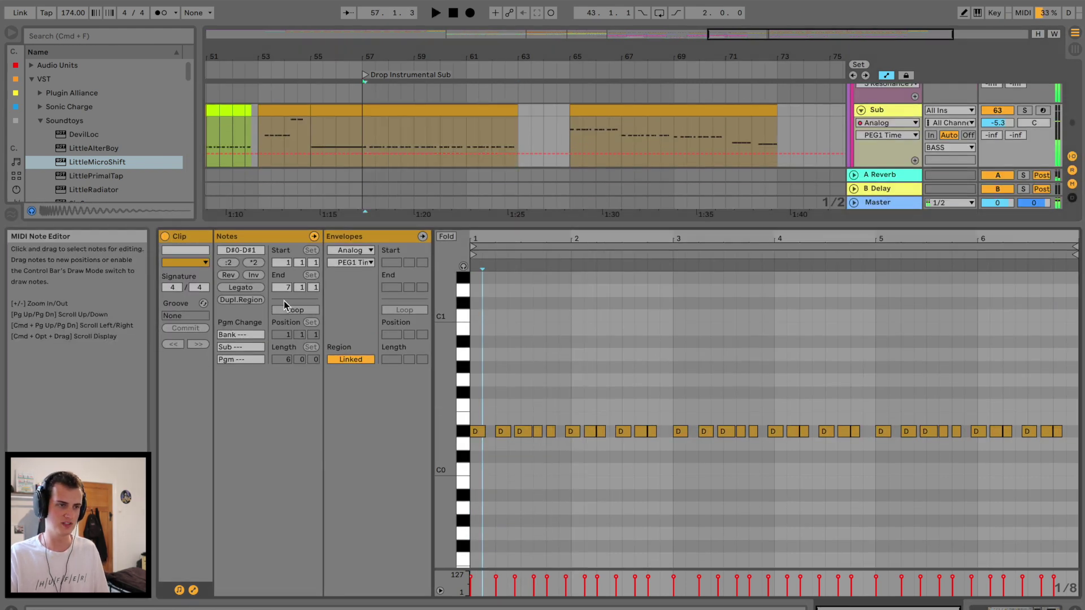
key("super+a")
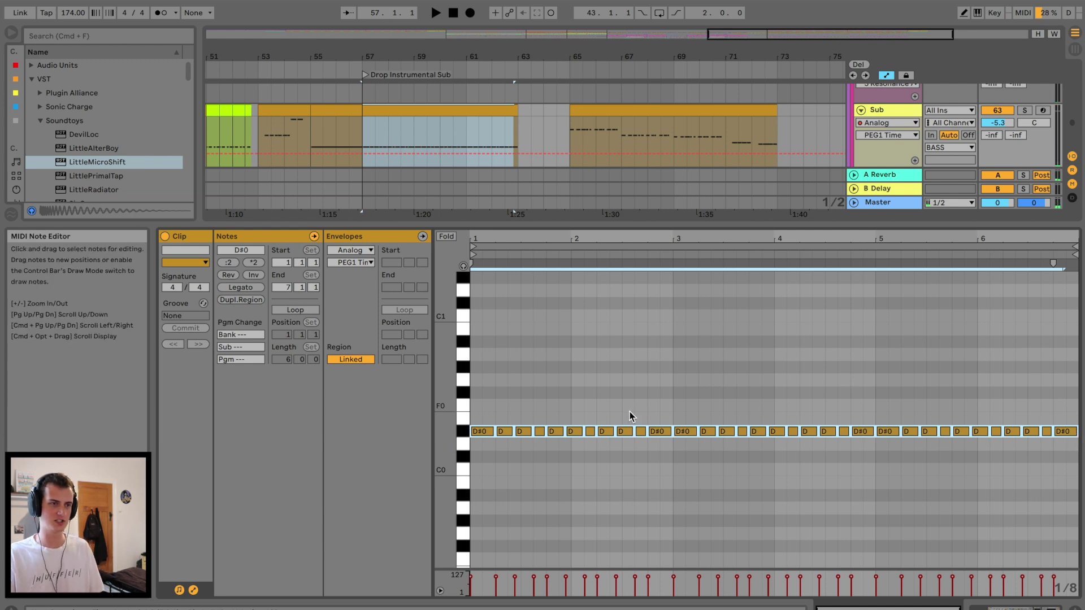
Solo the Sub track during playback and trim the ends of all D#0 notes slightly.
left_click_drag(472, 236, 472, 245)
left_click(1024, 111)
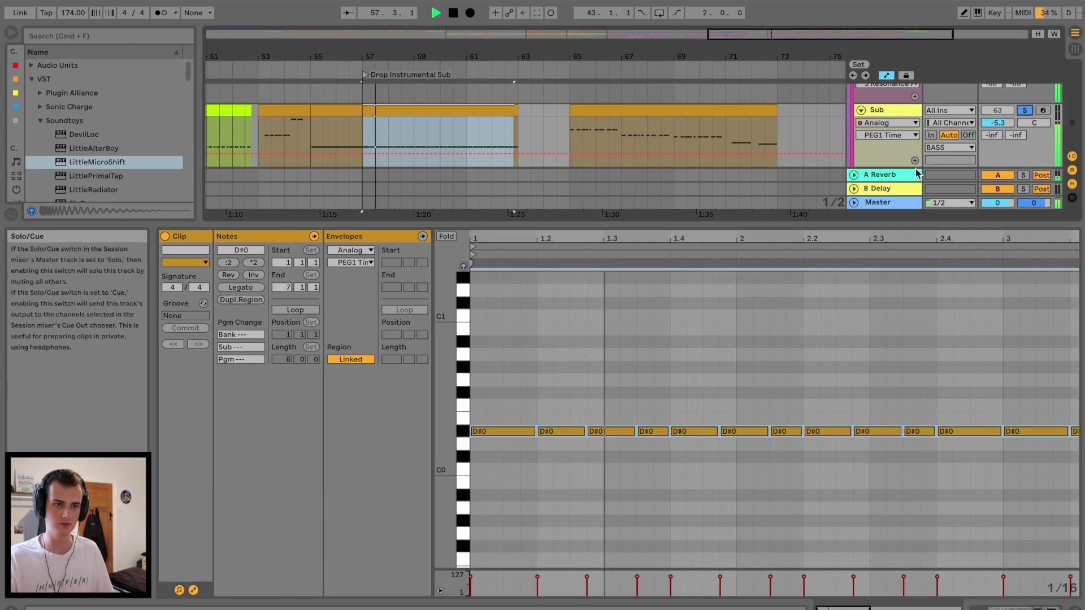
left_click_drag(536, 431, 532, 432)
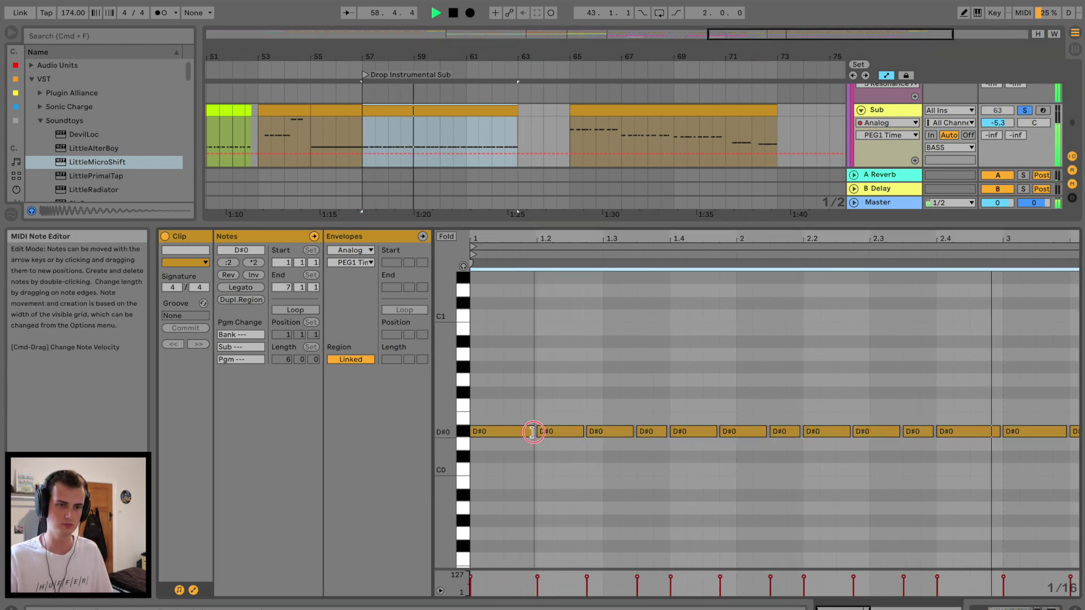
Open the 7 FM8 clip at bar 57, select all its D#0 notes and make them legato.
left_click_drag(547, 225, 547, 438)
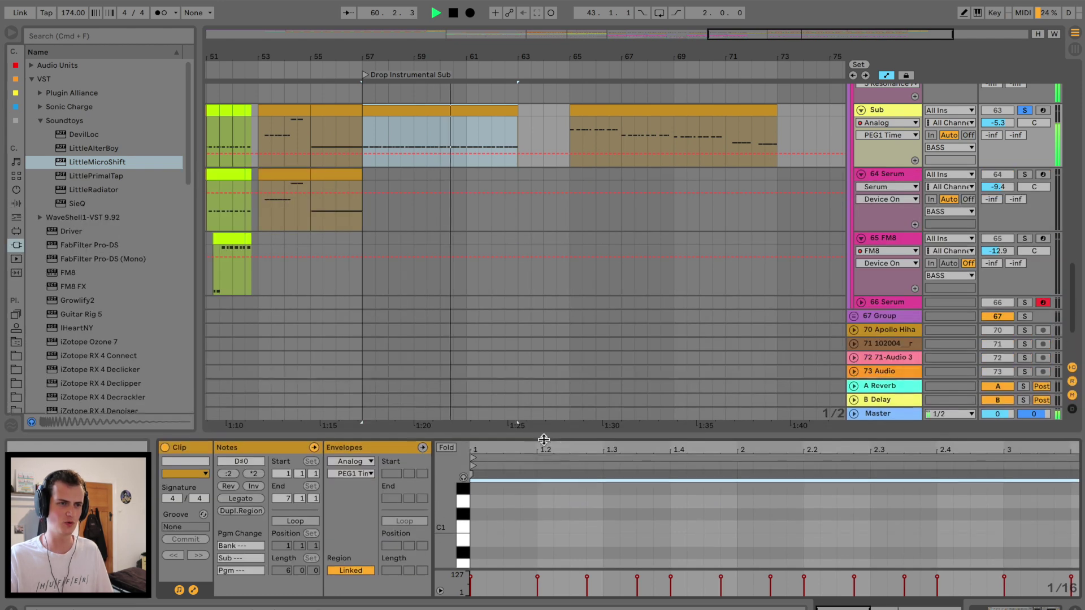
scroll(441, 169, "up", 15)
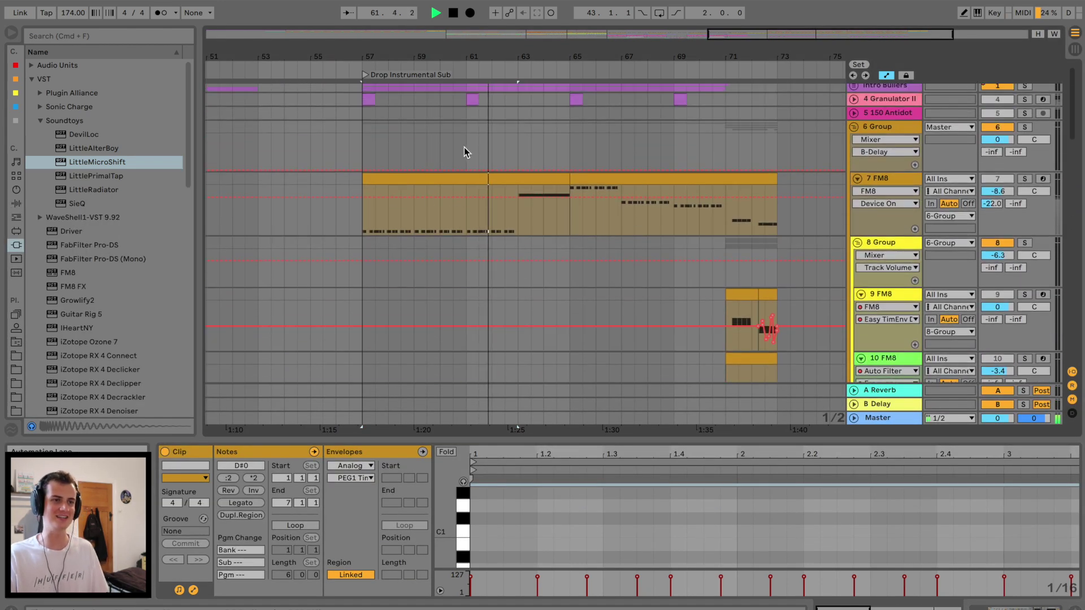
left_click(466, 182)
left_click_drag(826, 442, 826, 210)
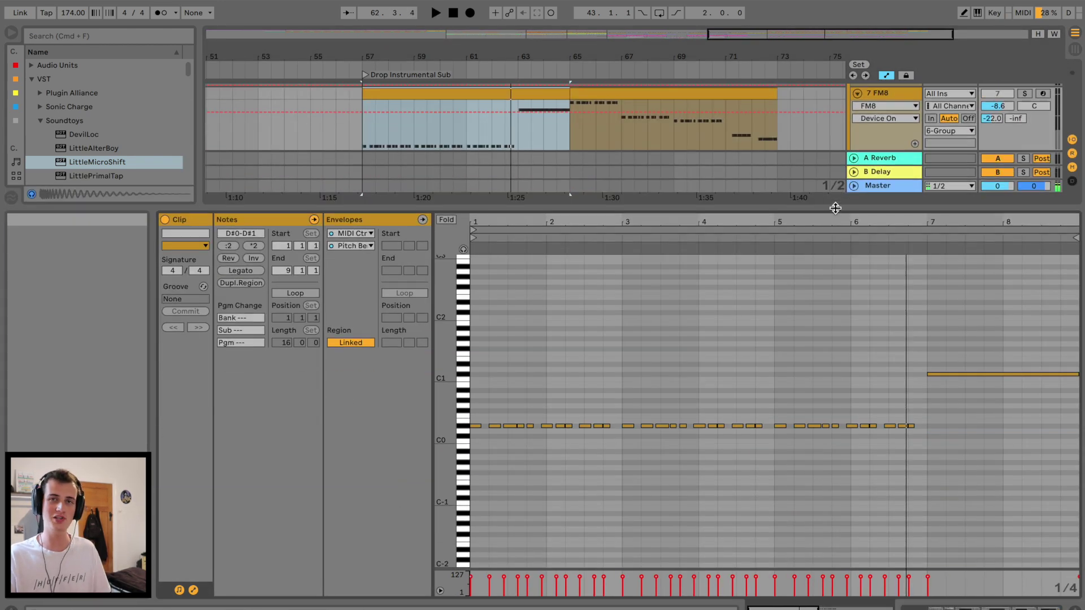
left_click_drag(924, 421, 414, 441)
left_click(241, 271)
Play from bar 57 with 7 FM8 soloed and trim the ends of its D#0 notes slightly.
key("space")
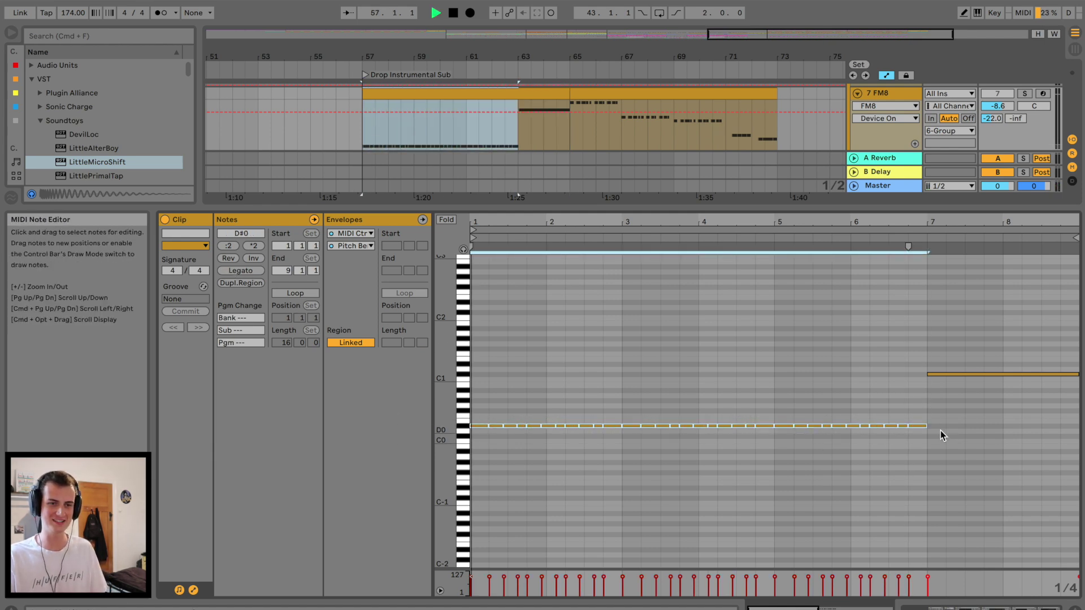
left_click(1025, 94)
left_click(924, 426)
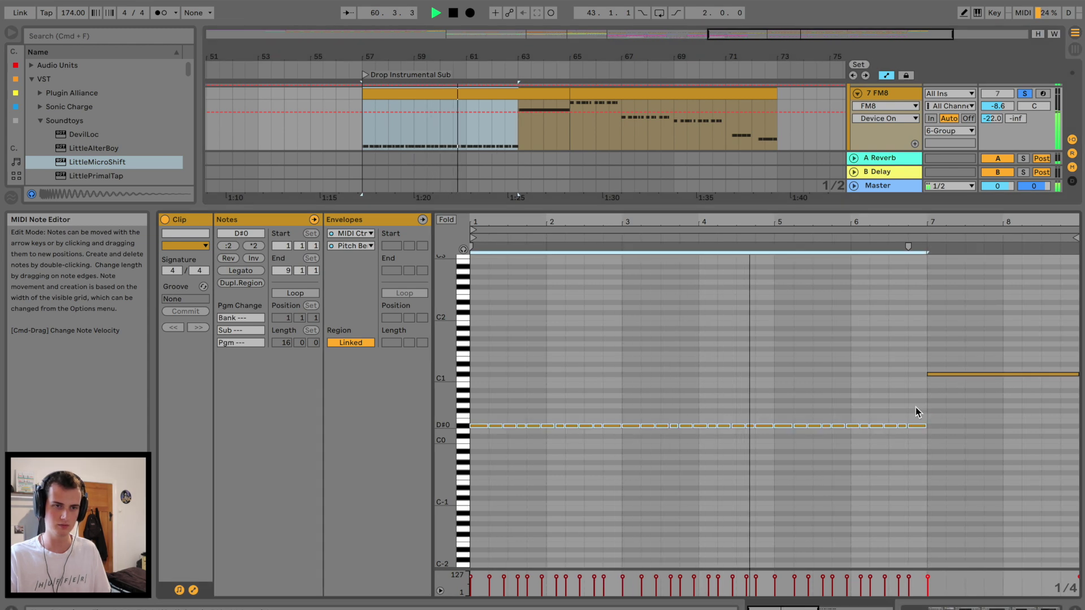
Make the D#1 to A#0 notes in the 7 FM8 clip at bar 65 legato, ending the last A#0 at clip bar 15.
left_click_drag(793, 207, 799, 466)
left_click(603, 91)
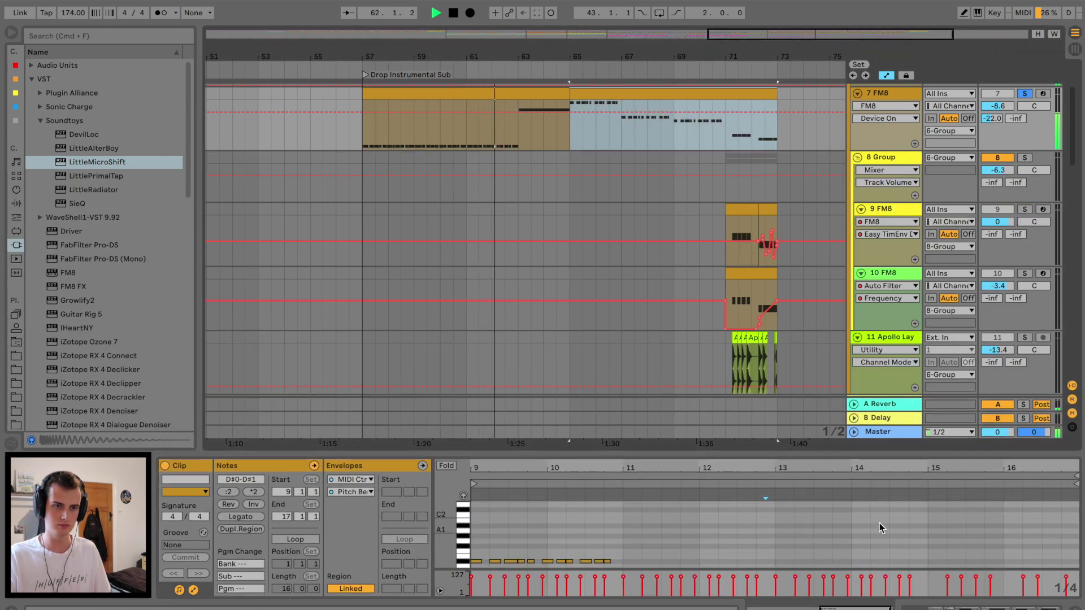
left_click_drag(885, 451, 883, 259)
left_click_drag(932, 414, 327, 347)
left_click(241, 322)
left_click(944, 394)
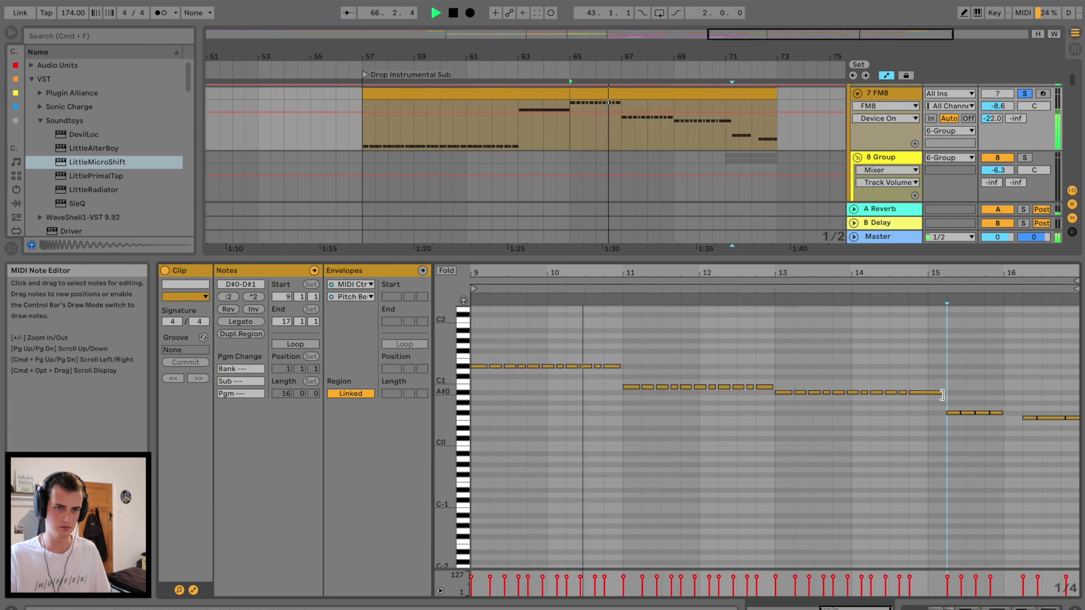
Make the D#1 to A#0 notes in the Sub clip at bar 65 legato and trim their ends slightly.
scroll(649, 131, "down", 2)
scroll(650, 131, "down", 15)
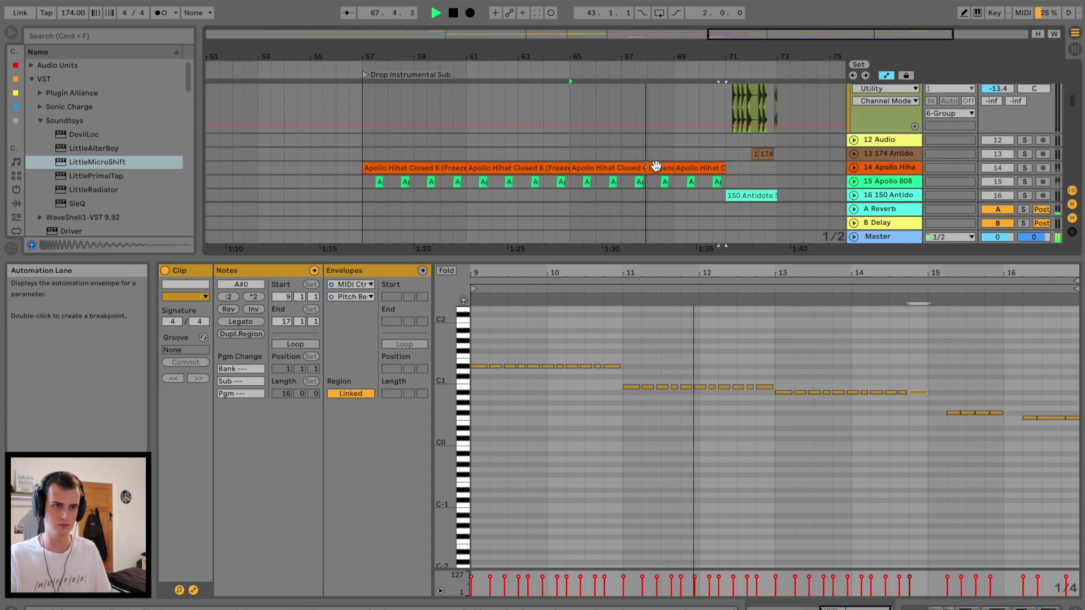
left_click_drag(678, 258, 670, 401)
scroll(662, 277, "down", 6)
key("space")
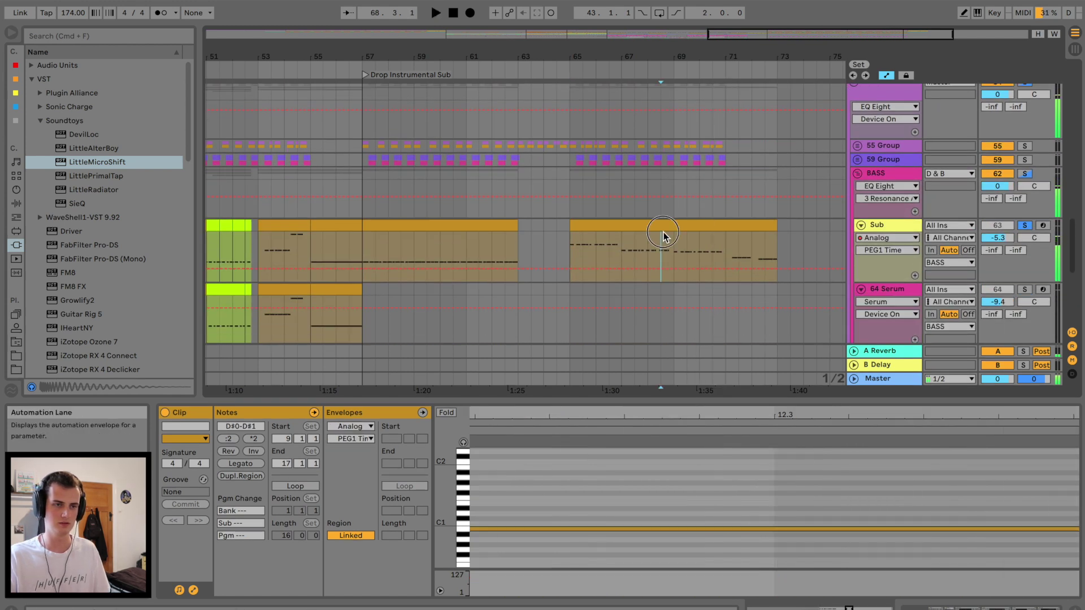
left_click(664, 226)
left_click_drag(926, 547, 474, 489)
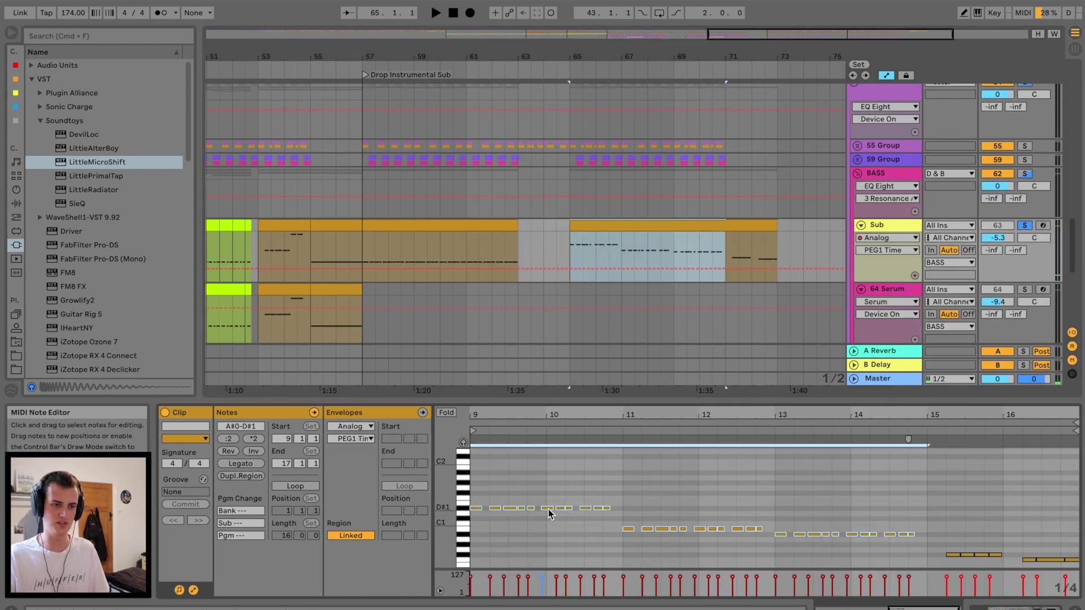
key("space")
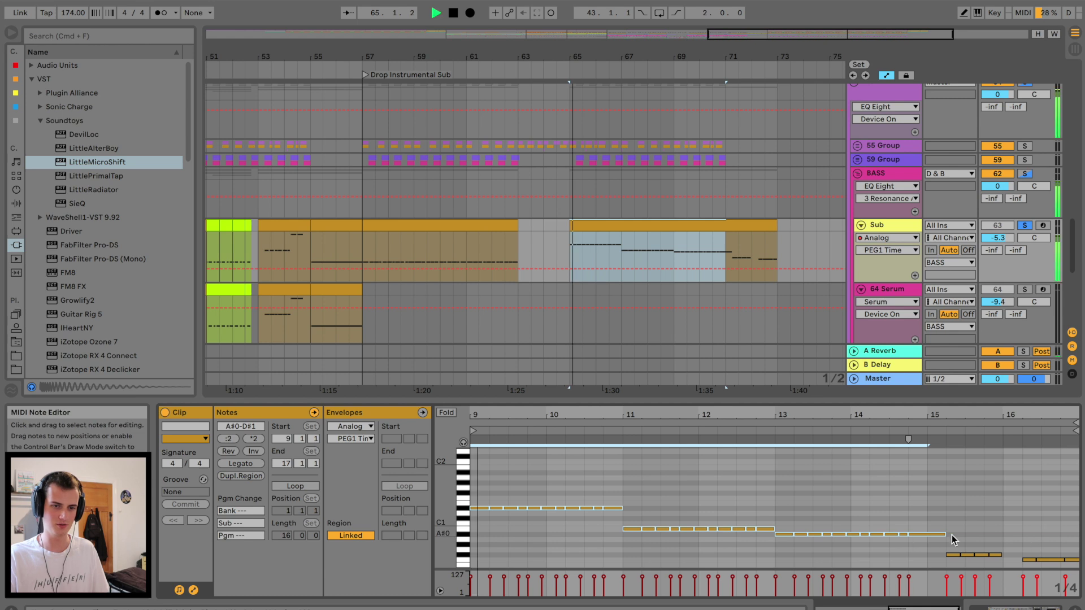
left_click_drag(946, 535, 942, 534)
key("space")
key("space")
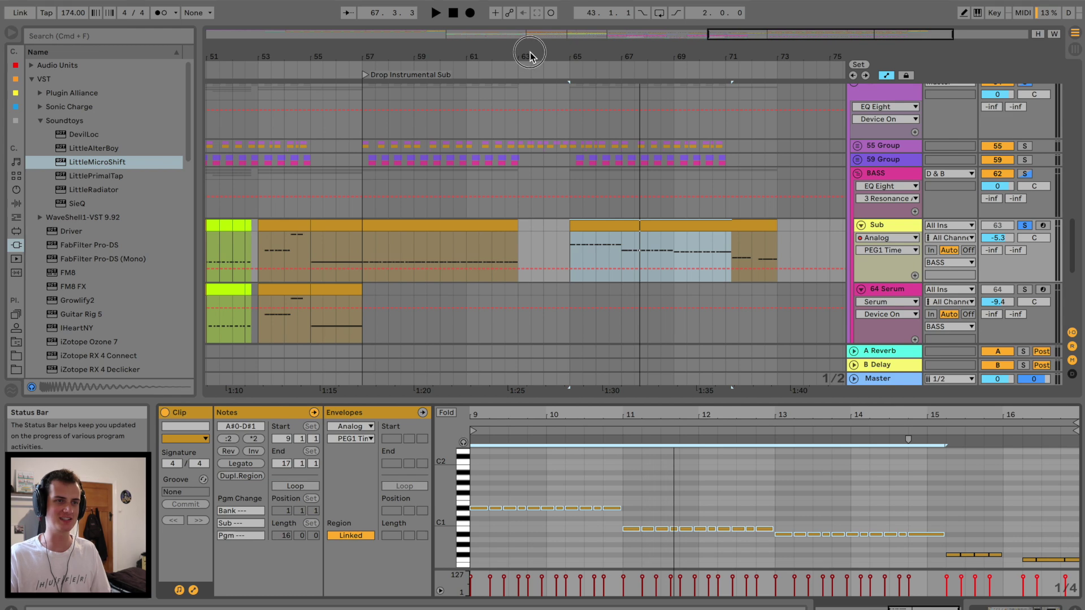
Unsolo the Sub track, play the drop from bar 57 and collapse the BASS group.
left_click_drag(530, 55, 522, 32)
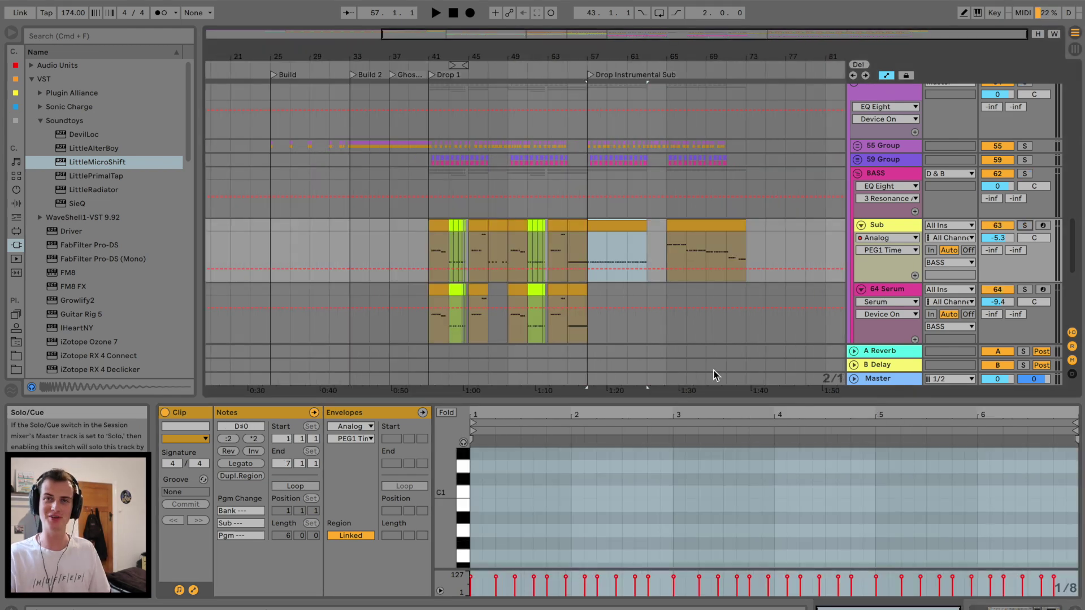
key("space")
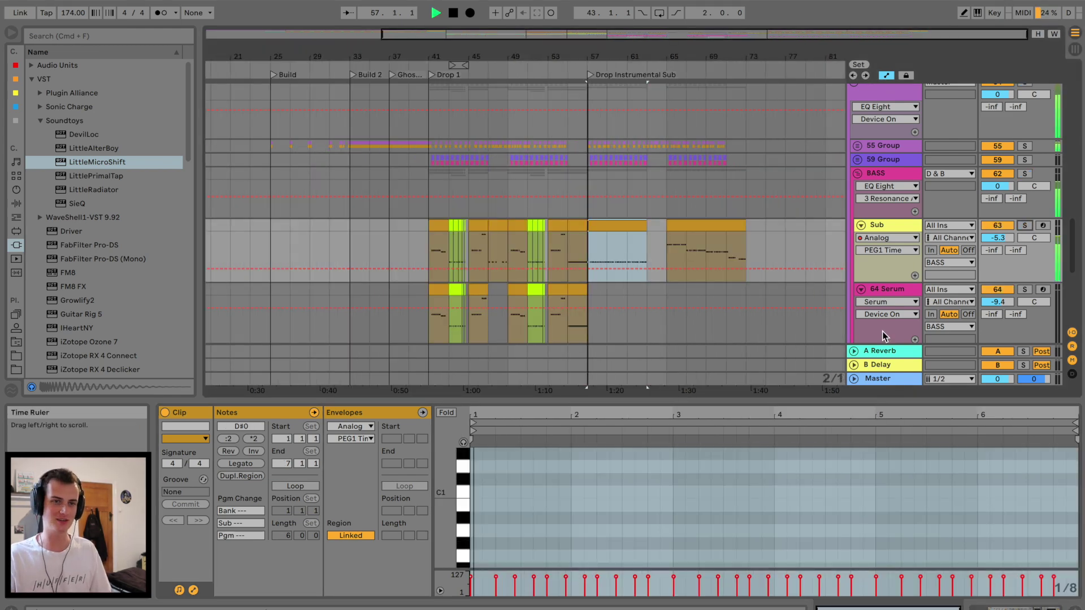
left_click_drag(808, 397, 780, 582)
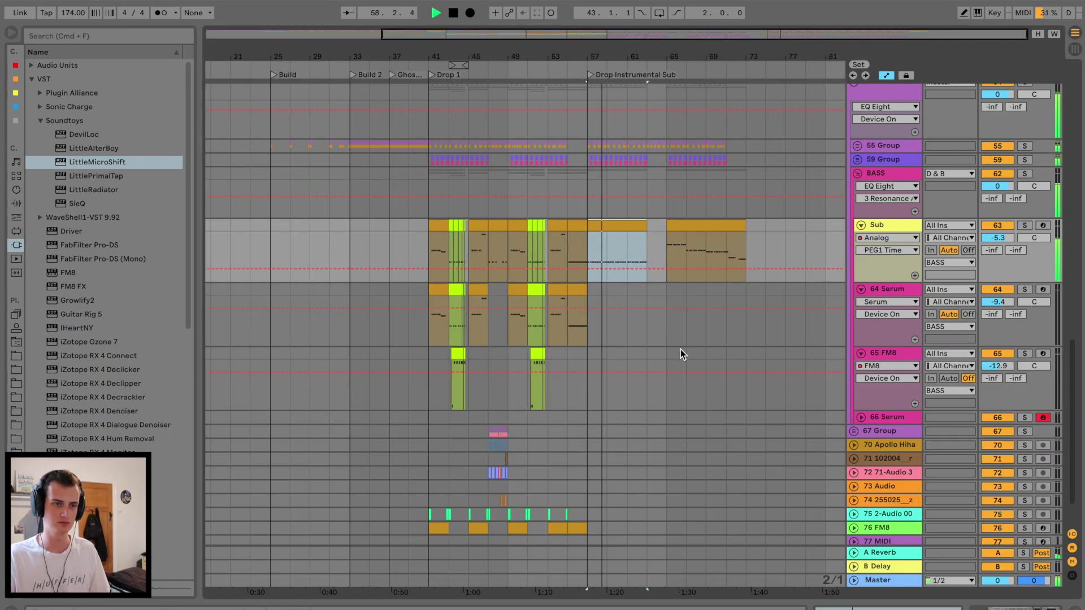
left_click_drag(681, 60, 684, 85)
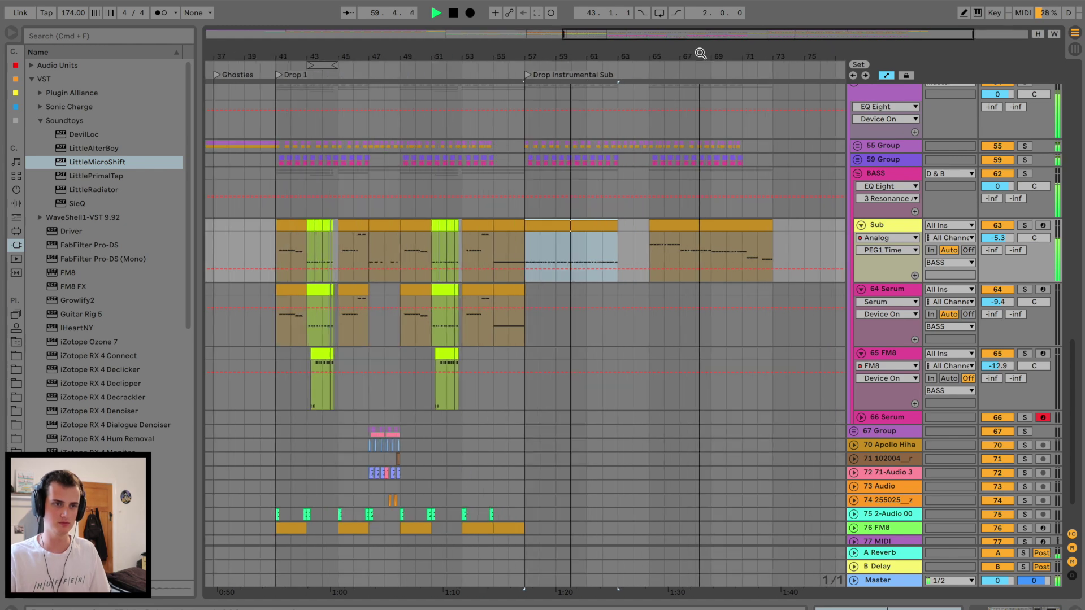
scroll(753, 343, "up", 4)
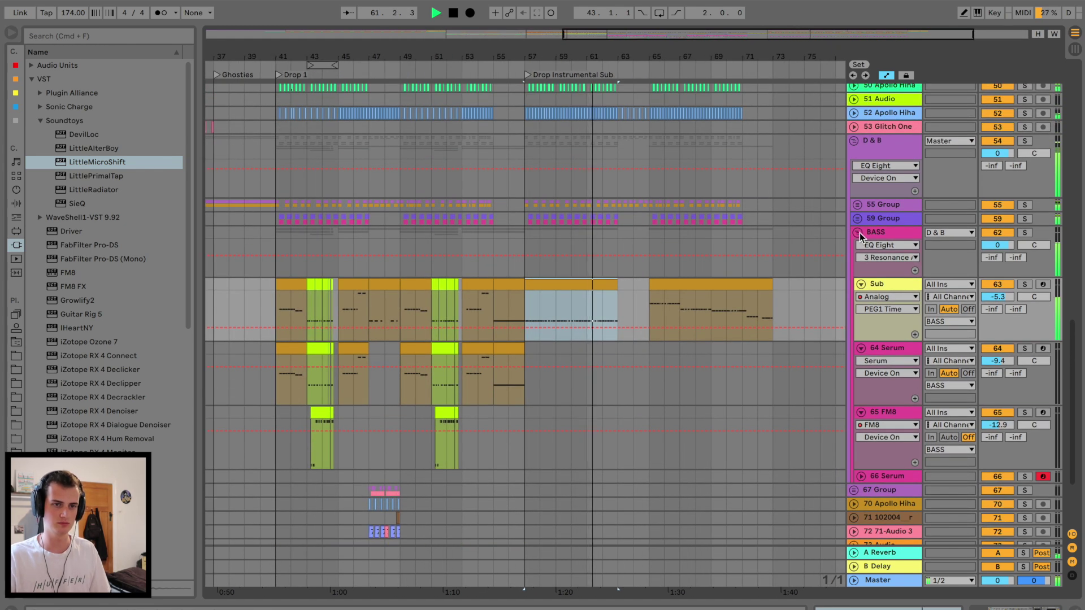
left_click(857, 232)
scroll(660, 253, "right", 3)
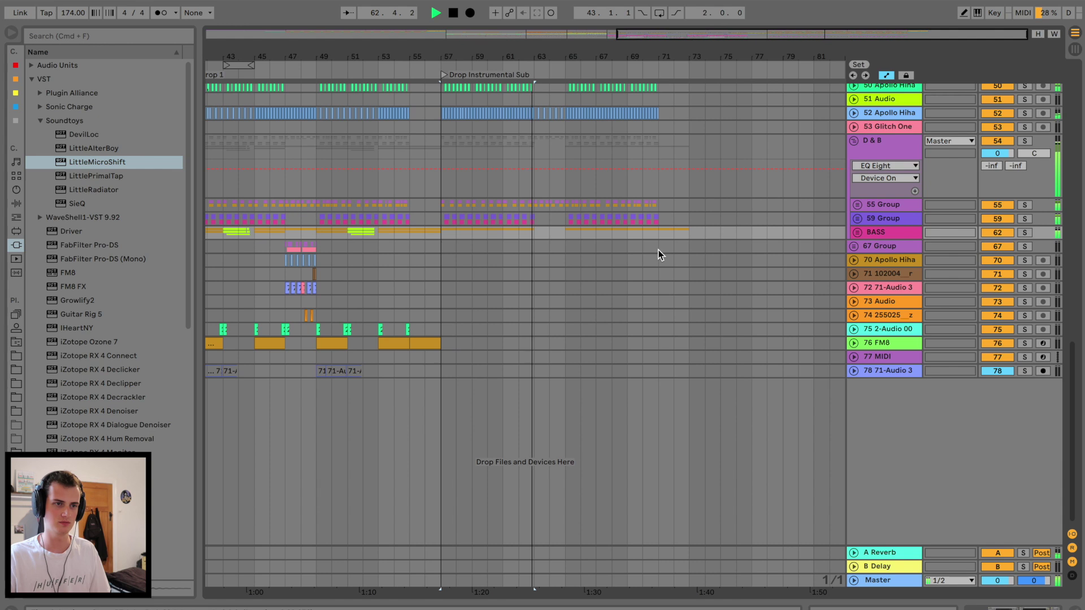
left_click_drag(532, 61, 532, 73)
scroll(584, 213, "up", 2)
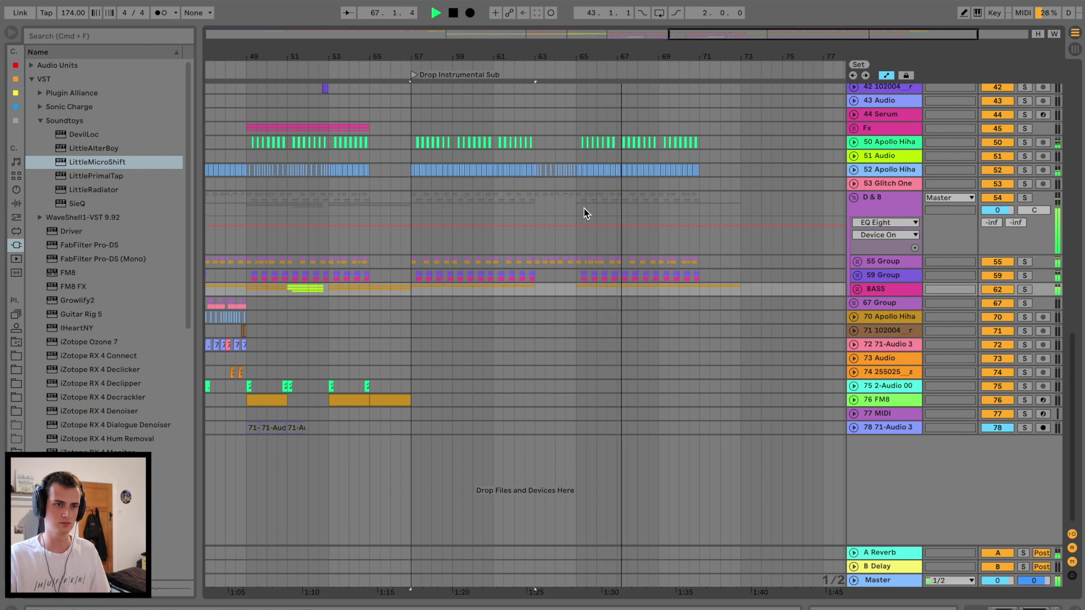
Expand the BASS group, reopen the Sub clip at bar 65 and select its D#1 to A#0 notes.
left_click(857, 290)
double_click(629, 346)
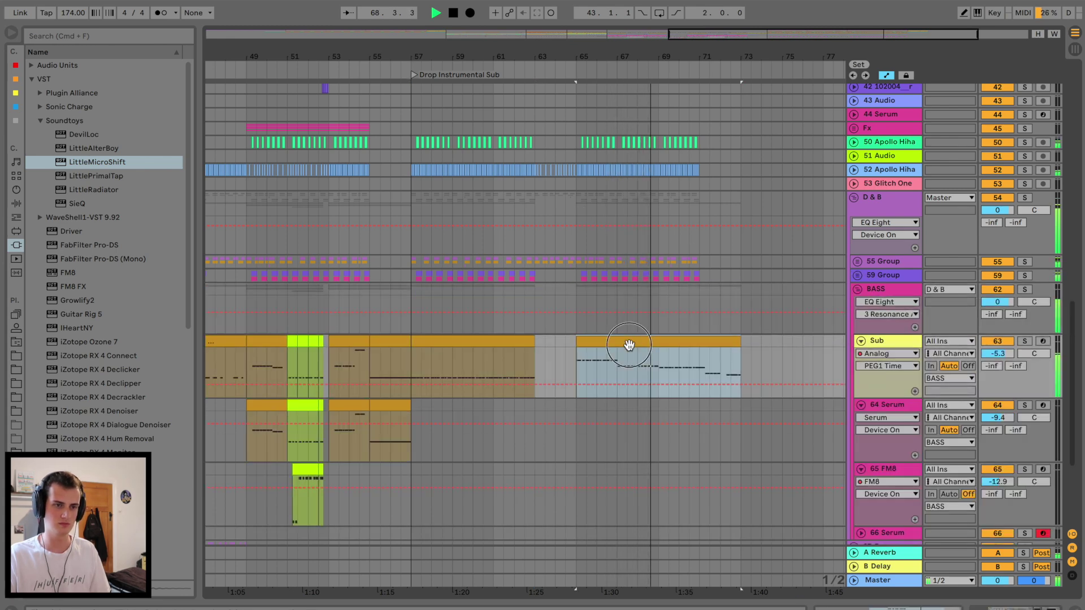
left_click_drag(791, 452, 784, 261)
key("space")
left_click_drag(942, 377, 466, 402)
left_click_drag(924, 418, 415, 334)
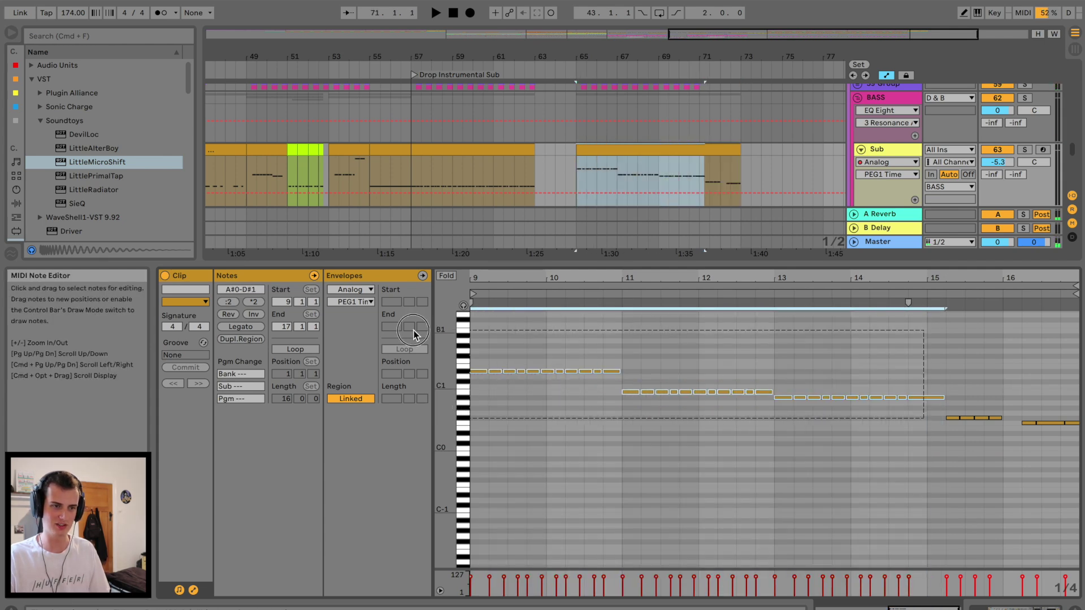
key("space")
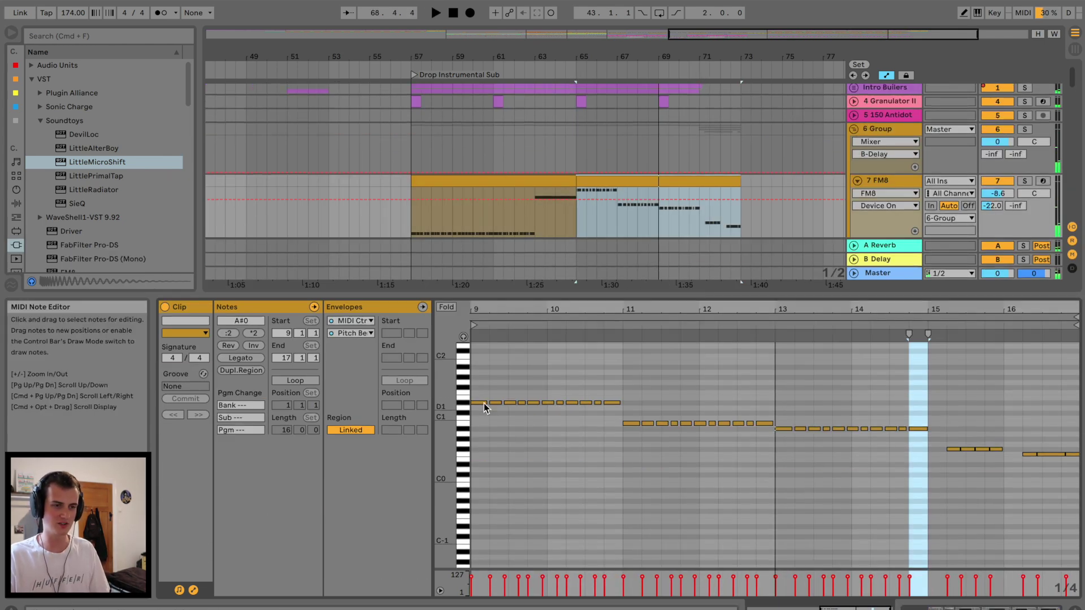
Merge the repeated 7 FM8 notes between bars 65 and 71 into one sustained note per pitch.
left_click_drag(577, 207, 628, 207)
key("space")
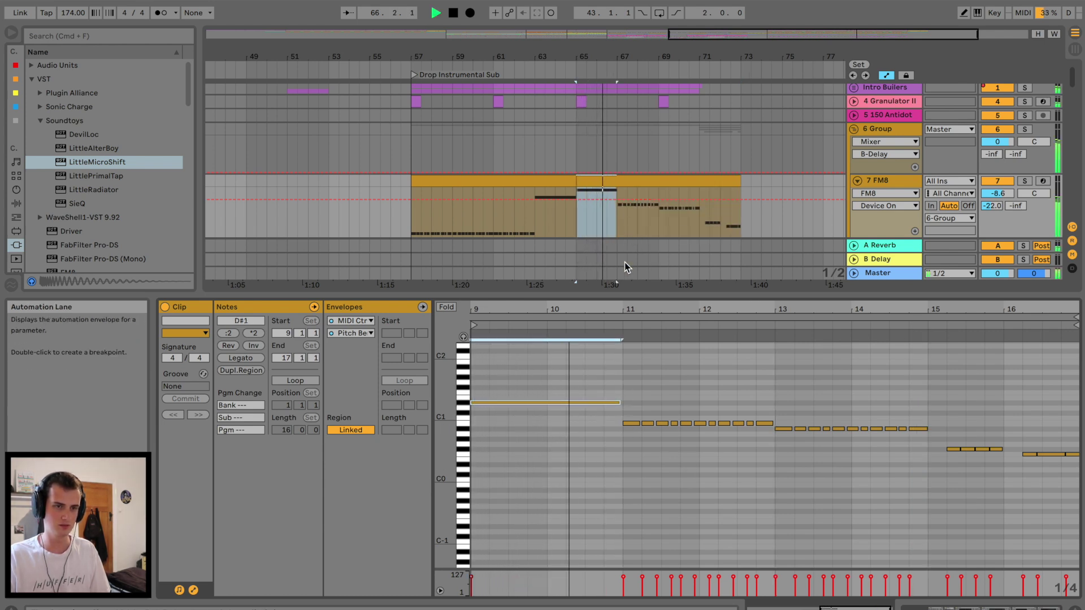
left_click_drag(636, 423, 927, 430)
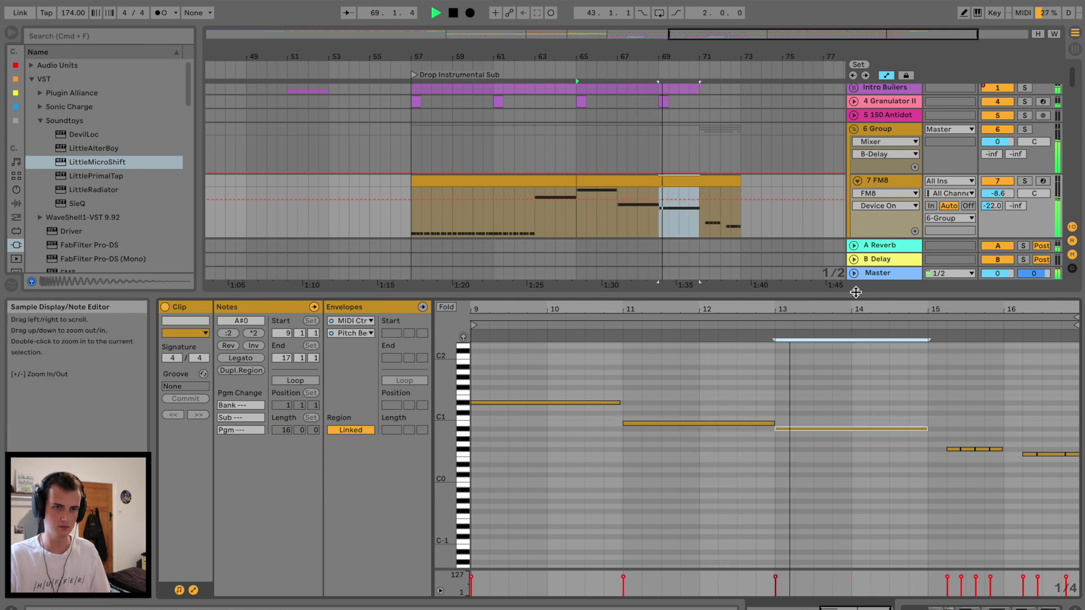
Delete the Sub track's material from bar 71 beat 2 to bar 73.
left_click_drag(854, 307, 851, 604)
left_click_drag(737, 57, 737, 121)
scroll(655, 265, "down", 15)
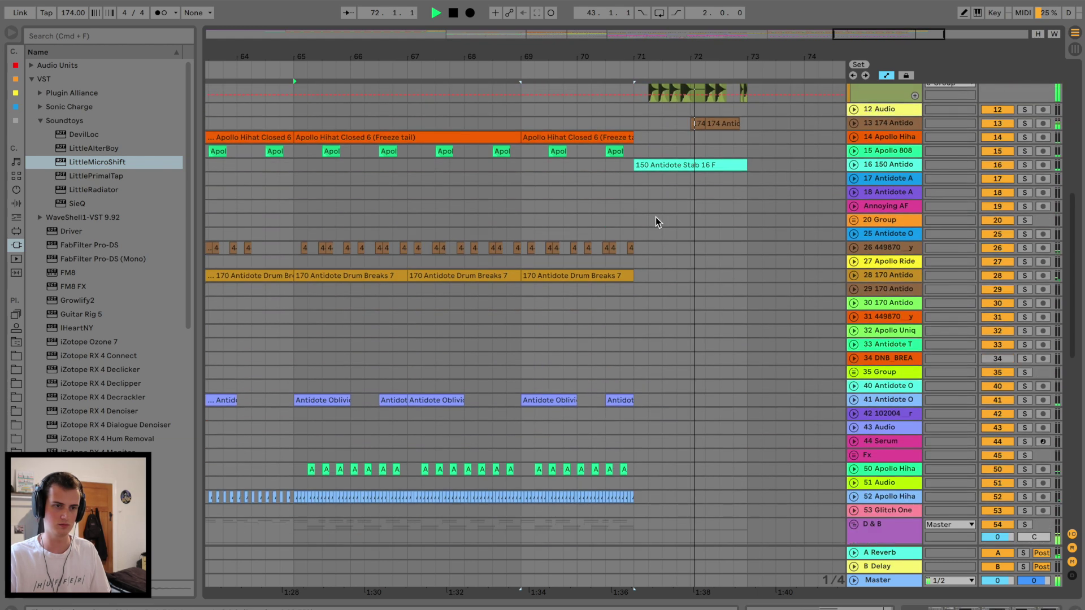
key("space")
key("space")
left_click_drag(743, 420, 648, 438)
Audition the end of the Sub clip, split it at bar 70 beat 4 and select the tail piece.
left_click(620, 442)
key("space")
key("space")
scroll(627, 450, "up", 1)
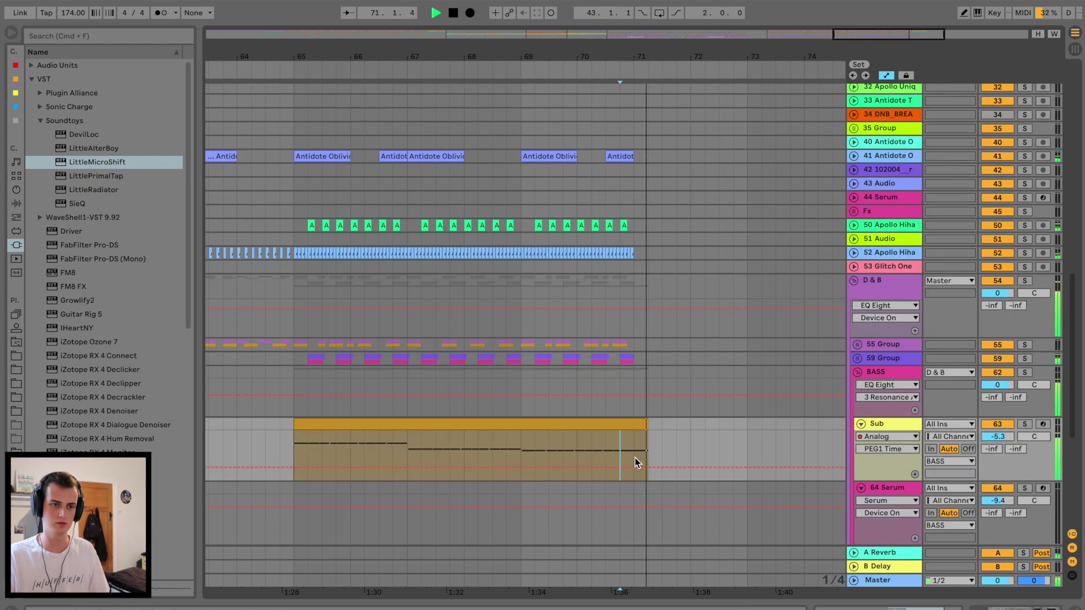
key("space")
left_click(632, 450)
left_click(622, 452)
scroll(625, 449, "up", 1)
key("super+e")
left_click(633, 424)
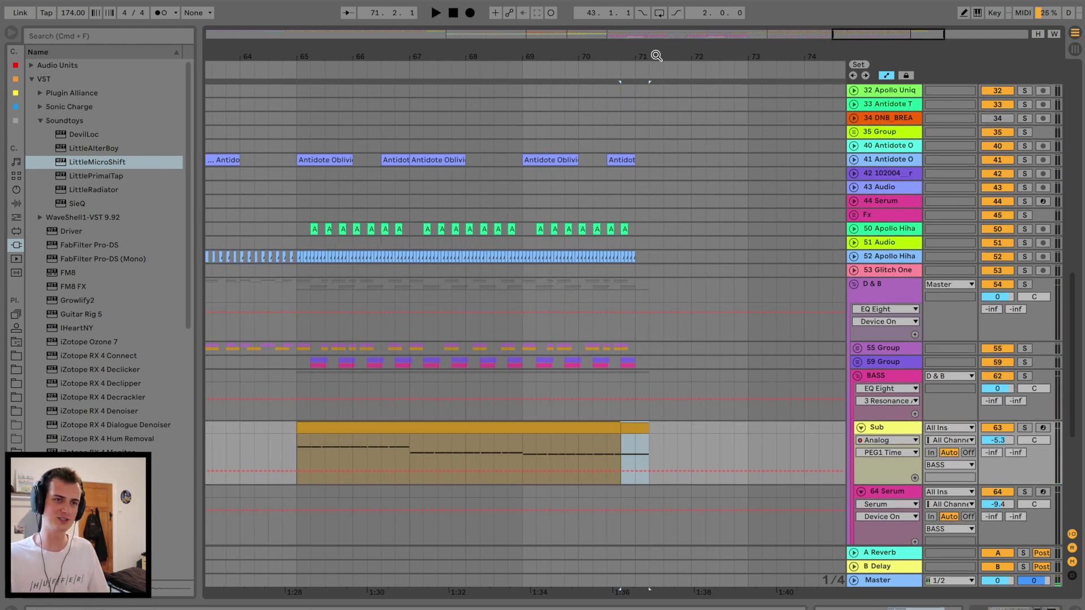
Copy the Sub tail piece to bar 72 and shorten the copy to one beat.
left_click_drag(655, 60, 655, 96)
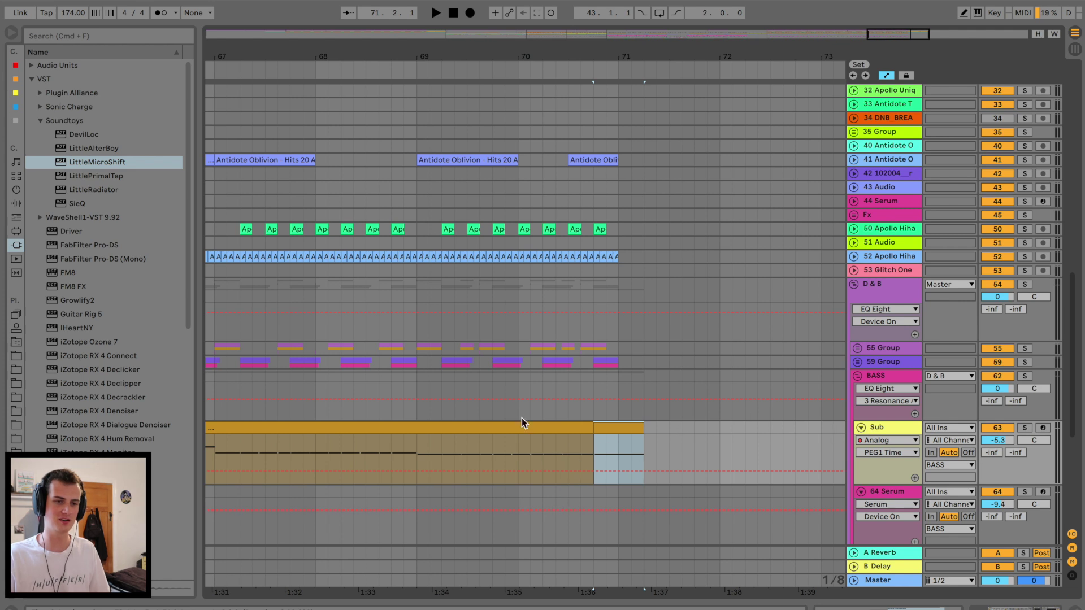
left_click(526, 445)
key("space")
scroll(521, 440, "right", 4)
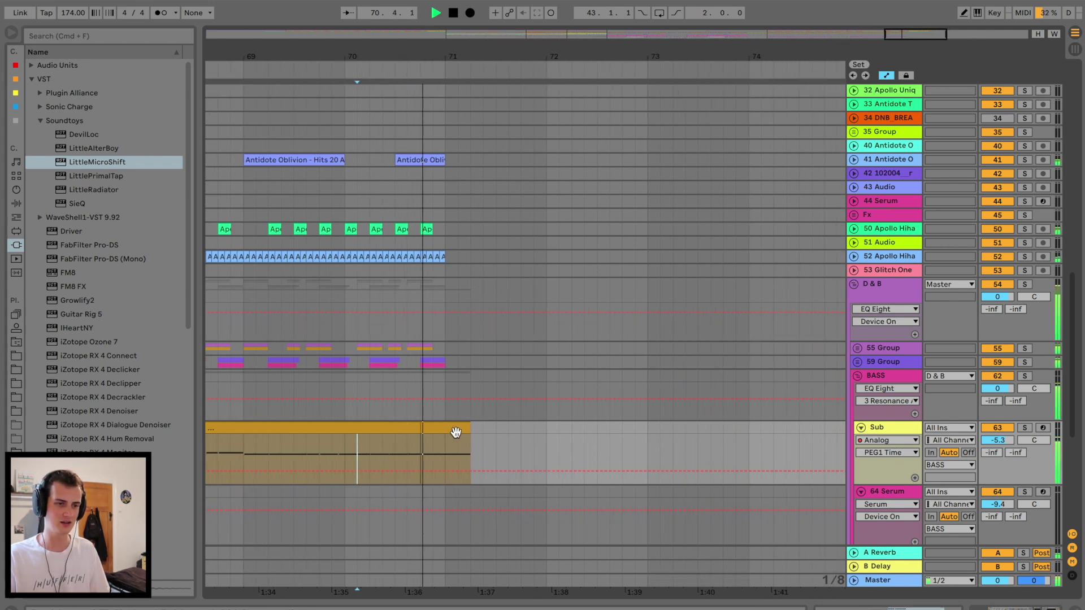
left_click(456, 432)
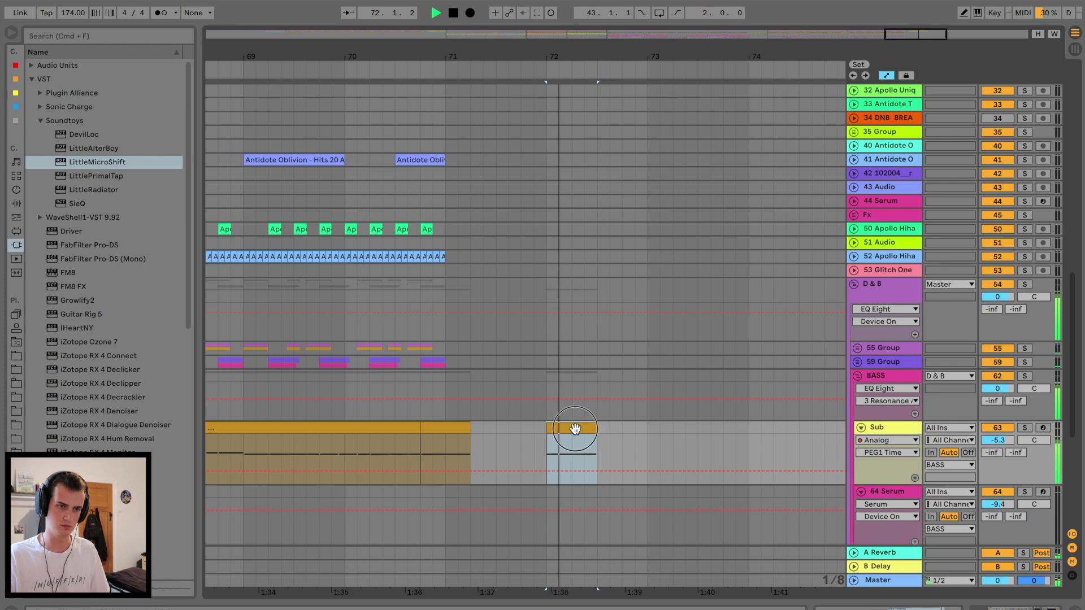
double_click(574, 430)
key("space")
left_click_drag(585, 342, 572, 341)
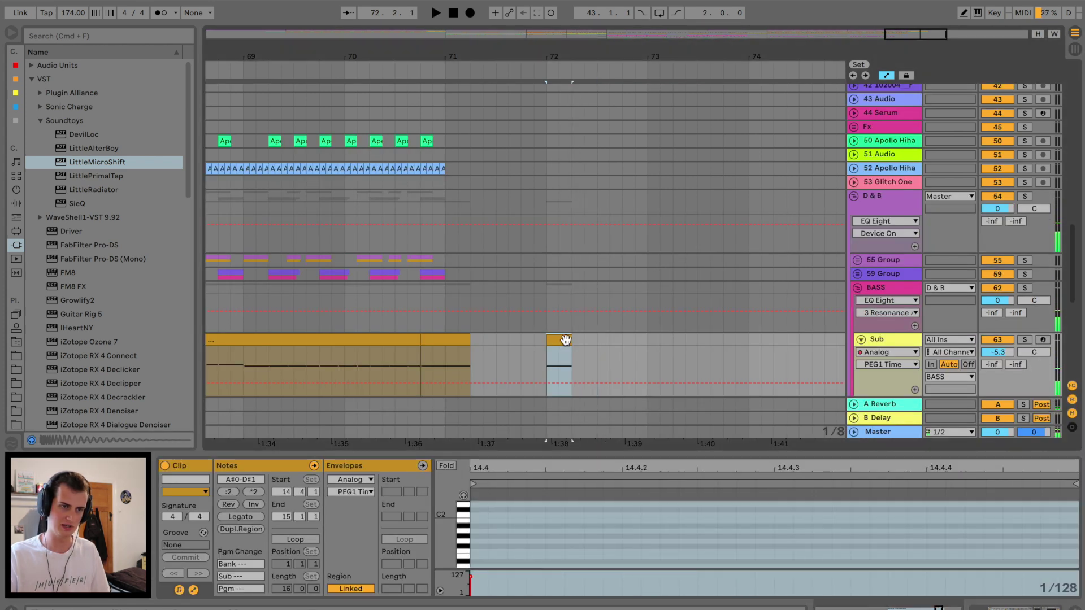
Transpose all notes in the short Sub clip at bar 72 down to the C0-C1 range while auditioning it.
left_click(630, 534)
double_click(629, 532)
key("space")
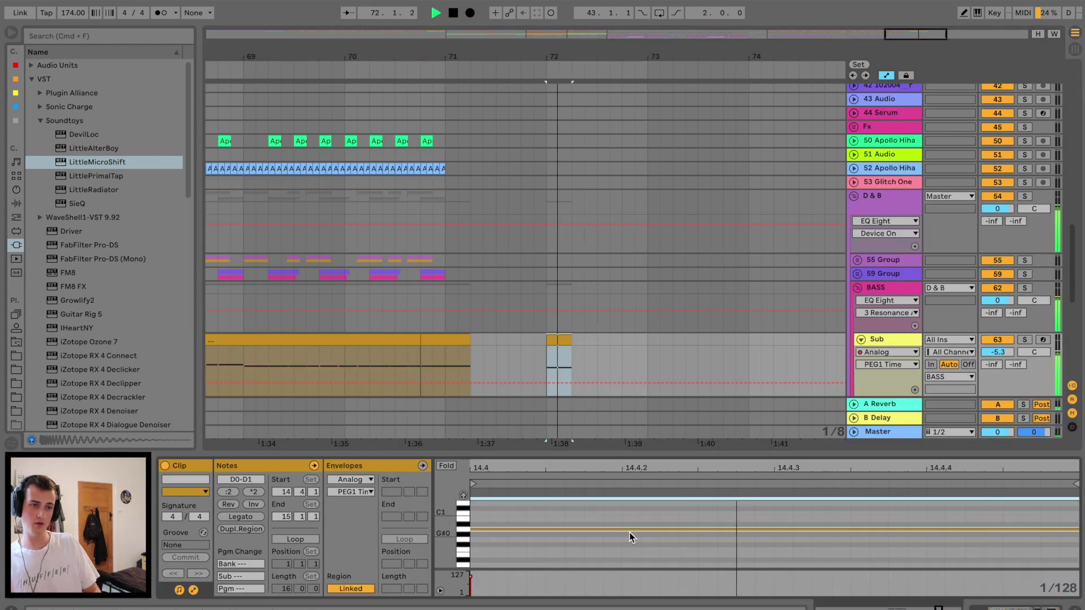
key("Down")
key("space")
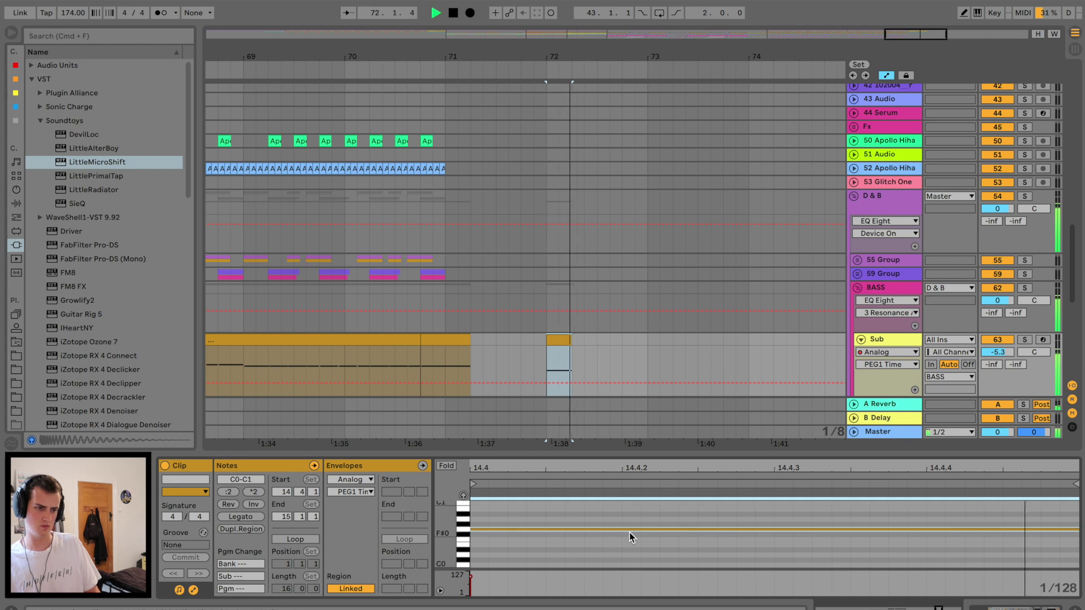
key("space")
Play the end of the section from bar 70, stop playback and return to bar 57.
left_click(364, 351)
key("space")
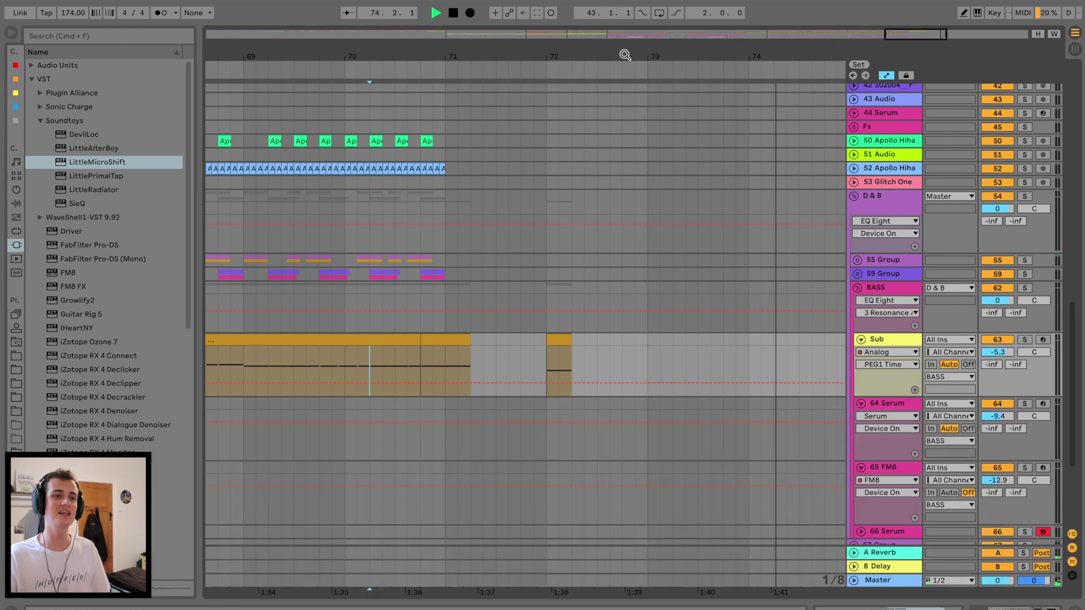
key("w")
key("space")
left_click(645, 208)
key("plus")
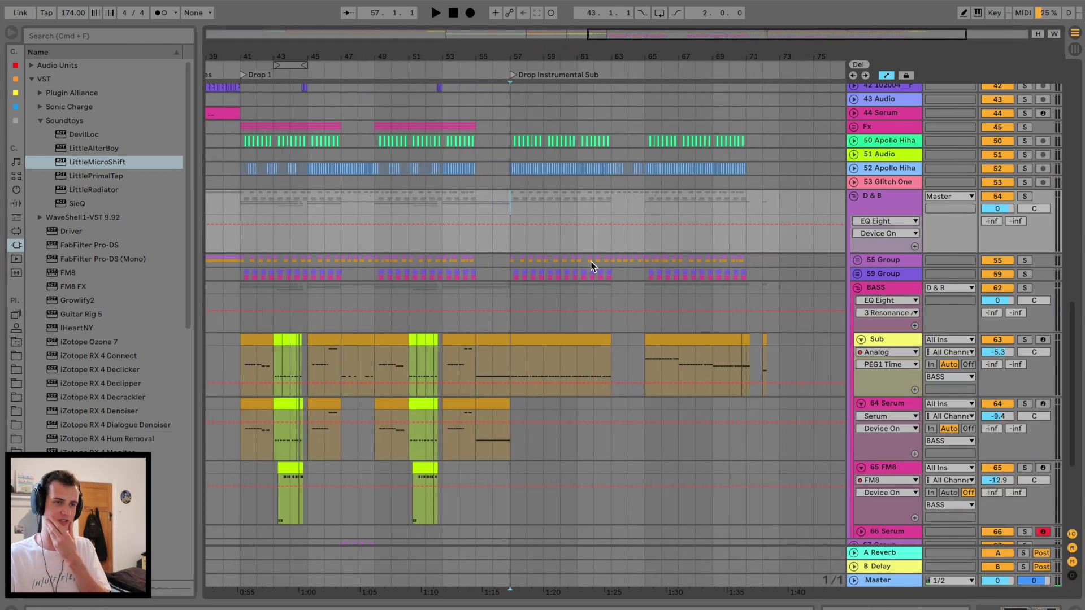
Collapse the D & B group and bring the start of the Drop Instrumental Sub section into focus.
left_click(853, 197)
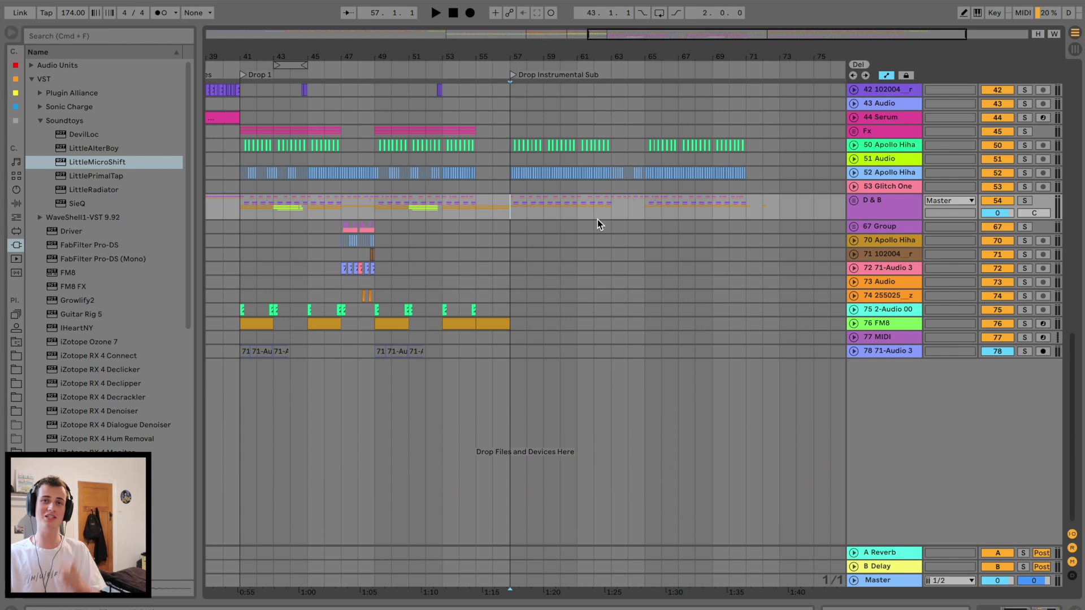
left_click_drag(598, 51, 599, 85)
left_click(394, 220)
key("u")
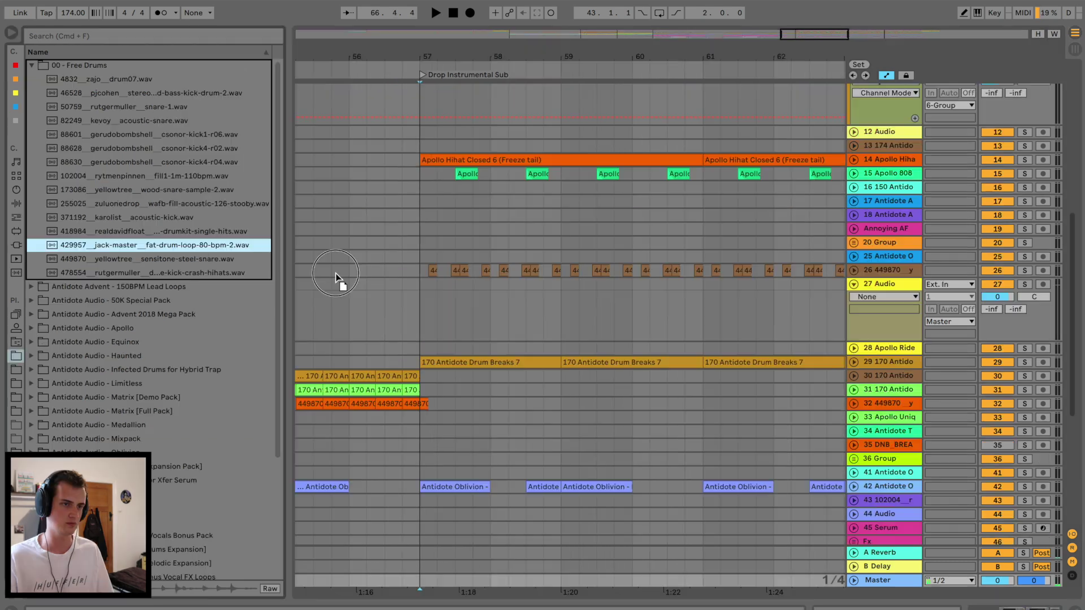
Place the 429957__jack-master__fat-drum-loop-80-bpm-2.wav loop on audio track 27 at bar 57, play it and open its clip.
left_click_drag(336, 277, 417, 301)
left_click(402, 308)
key("space")
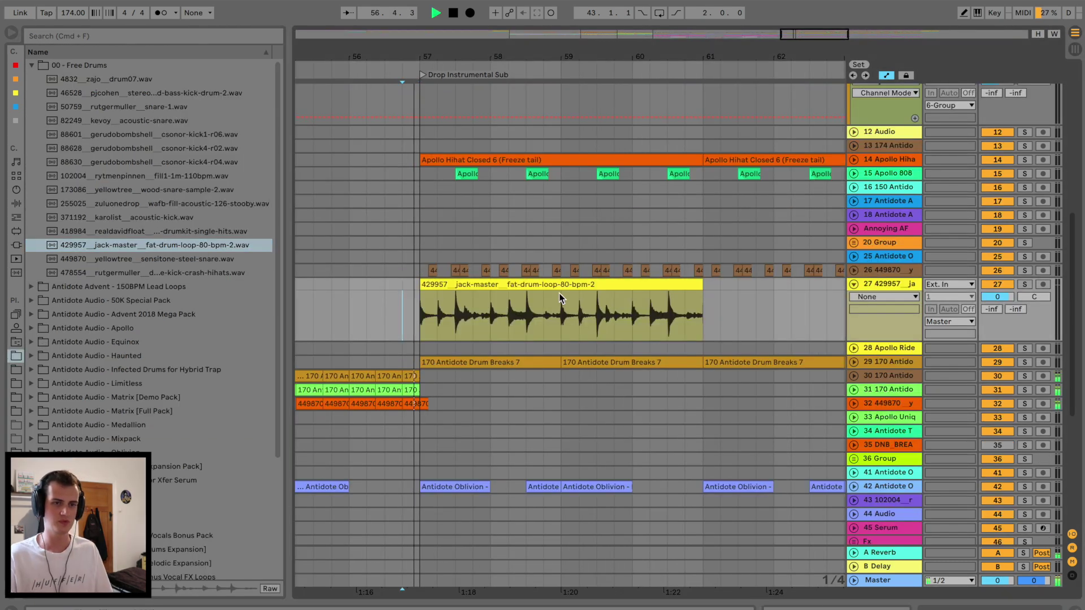
double_click(532, 286)
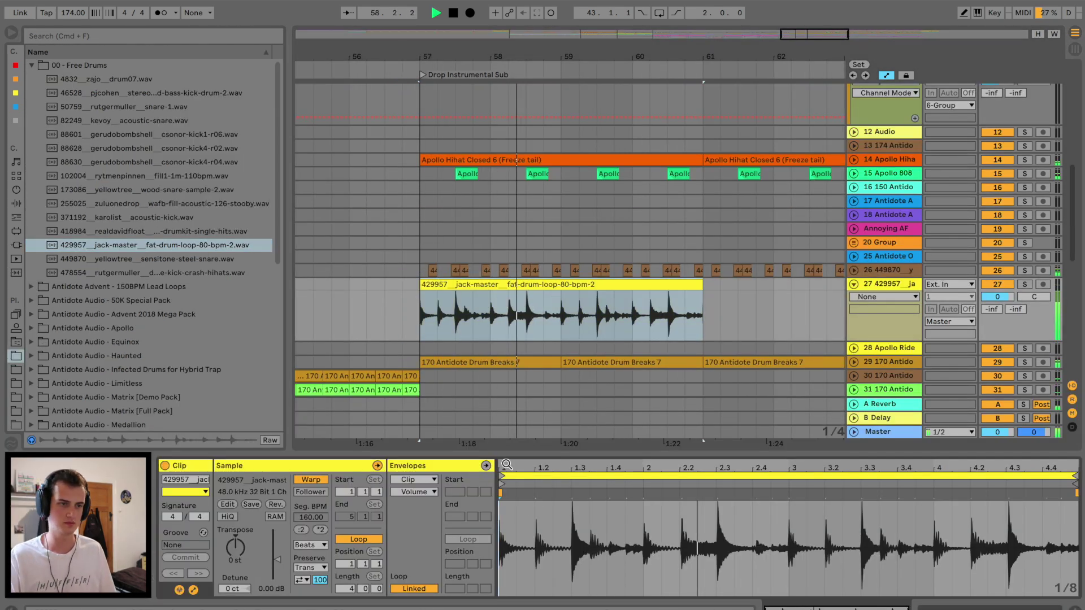
Move the sliced drum-loop hit from 57.3 to 57.2 and shift its start marker onto the transient.
left_click_drag(443, 55, 443, 96)
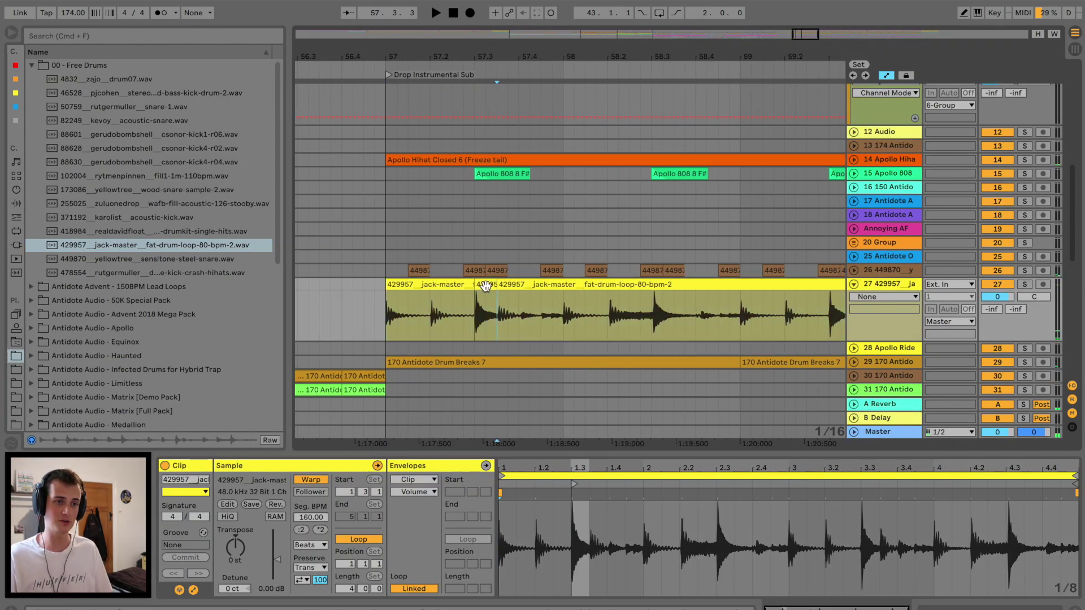
left_click_drag(484, 286, 442, 299)
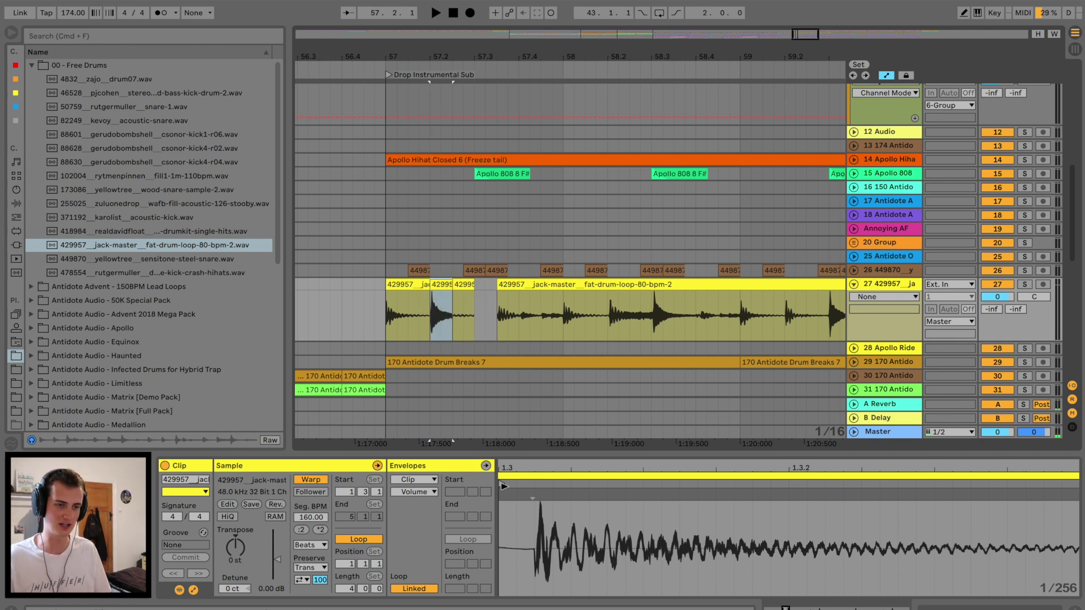
left_click_drag(502, 483, 527, 484)
key("space")
Fade out the hit slice at 57.2 and audition the sliced loop from bar 57.
left_click(389, 285)
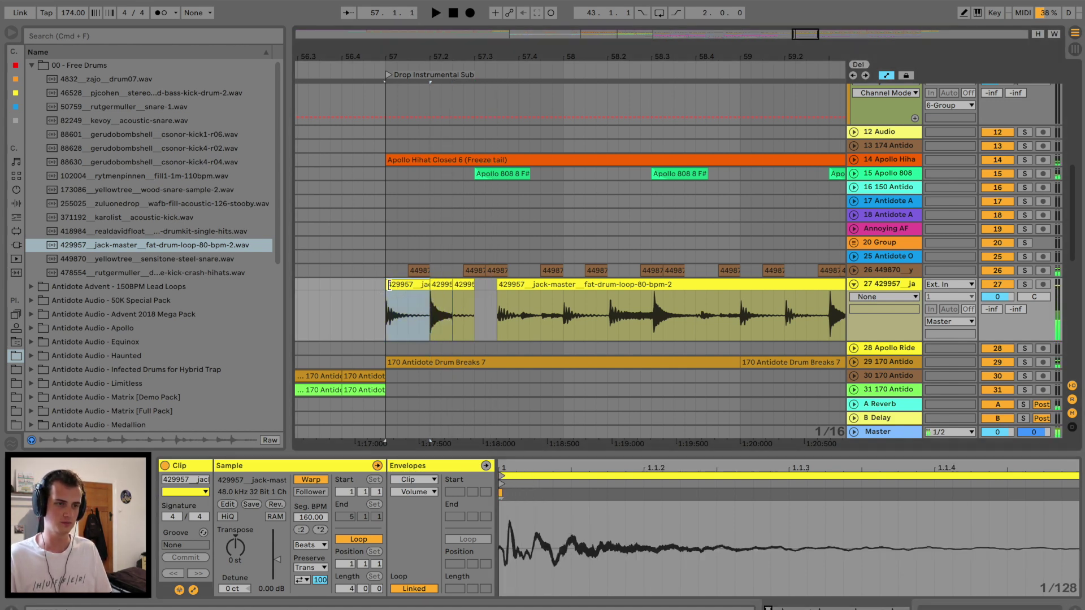
mouse_move(450, 287)
left_mouse_down()
mouse_move(474, 286)
mouse_move(433, 294)
left_mouse_up()
key("space")
key("space")
left_click(401, 284)
key("a")
Split the drum loop at 58.3 and at bar 59, delete everything after bar 59 and play the result.
left_click(652, 315)
key("super+e")
left_click(740, 314)
key("super+e")
key("Delete")
left_click(440, 287)
key("space")
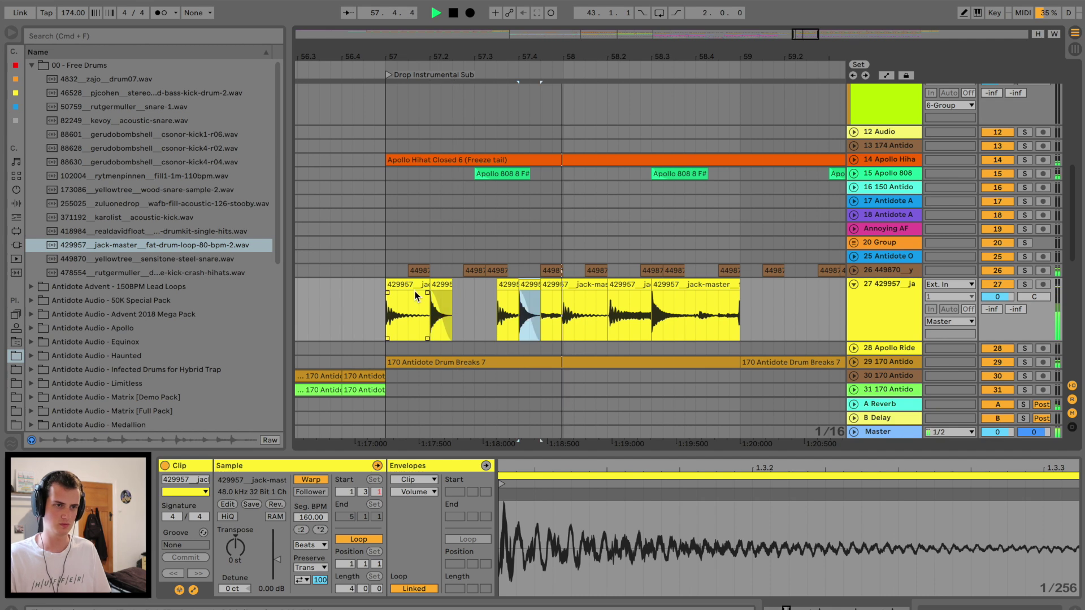
Paste the faded hit slice at 58.2 and 58.4 and delete the unwanted pieces of the drum loop.
scroll(516, 314, "right", 1)
key("super+v")
left_click(581, 288)
key("Delete")
left_click(509, 314)
Play the sliced drum loop from bar 57 with track 27 soloed.
key("space")
key("space")
left_click(365, 285)
left_click(1026, 284)
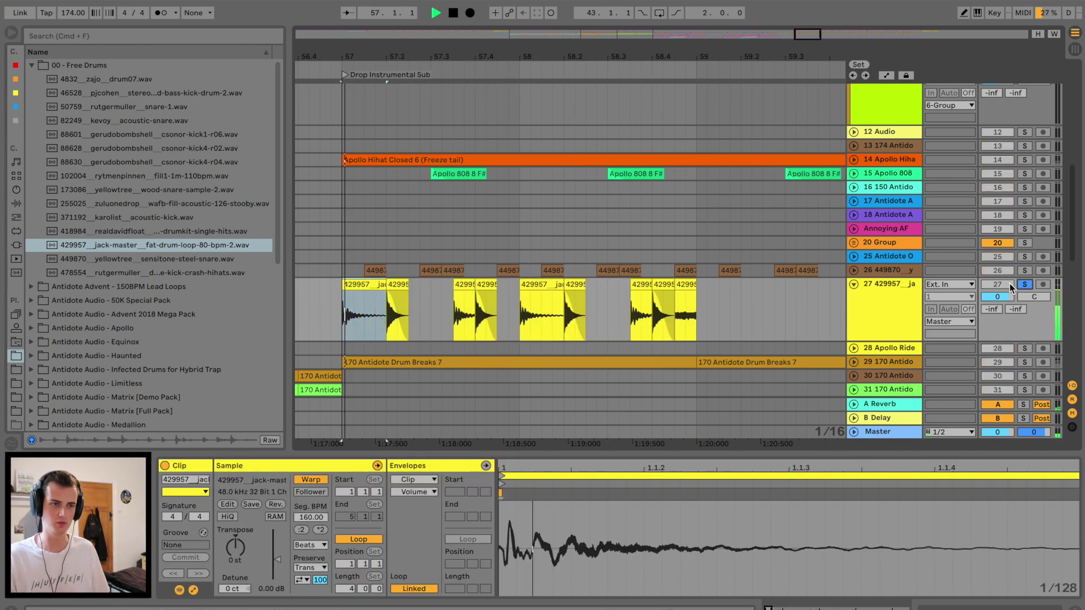
Add an EQ Eight to track 27 with a band 1 low cut at 144 Hz and band 2 at 198 Hz, -2.60 dB.
left_click(15, 203)
left_click_drag(70, 262, 413, 557)
left_click(223, 582)
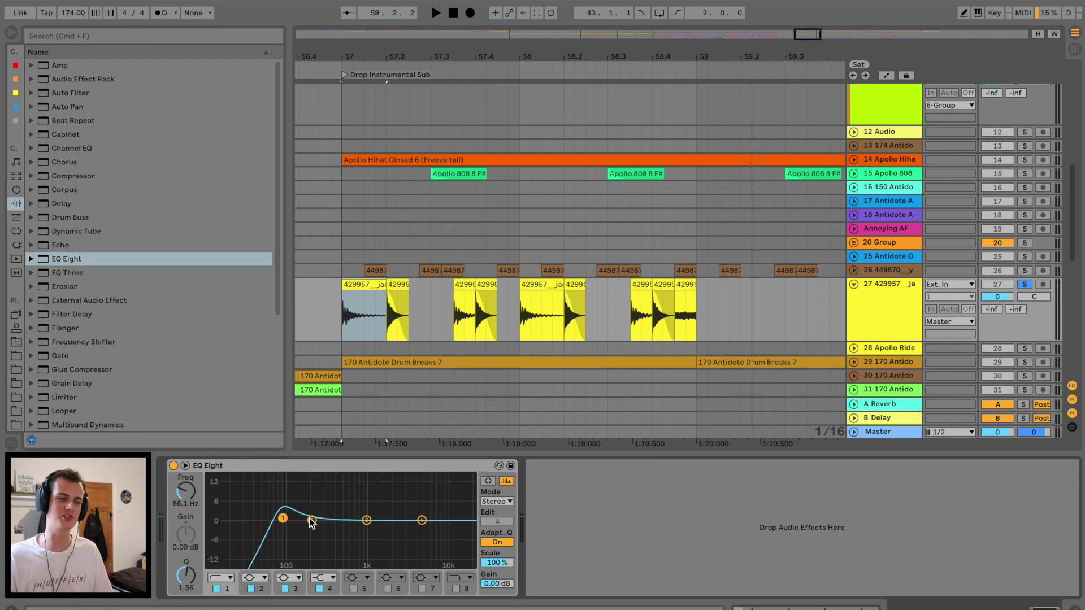
left_click_drag(311, 518, 311, 527)
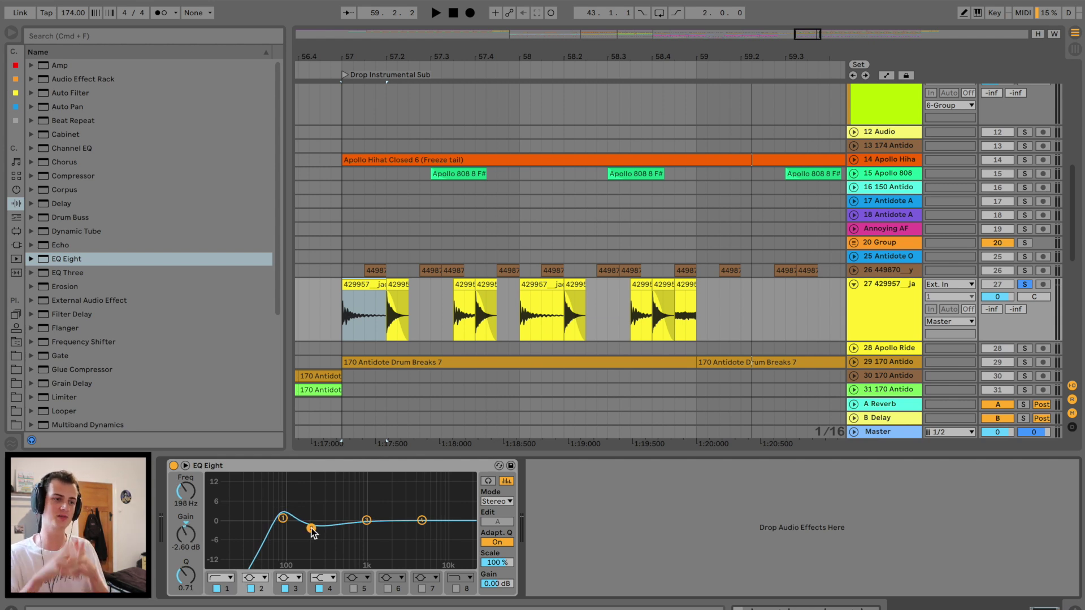
left_click_drag(282, 518, 300, 518)
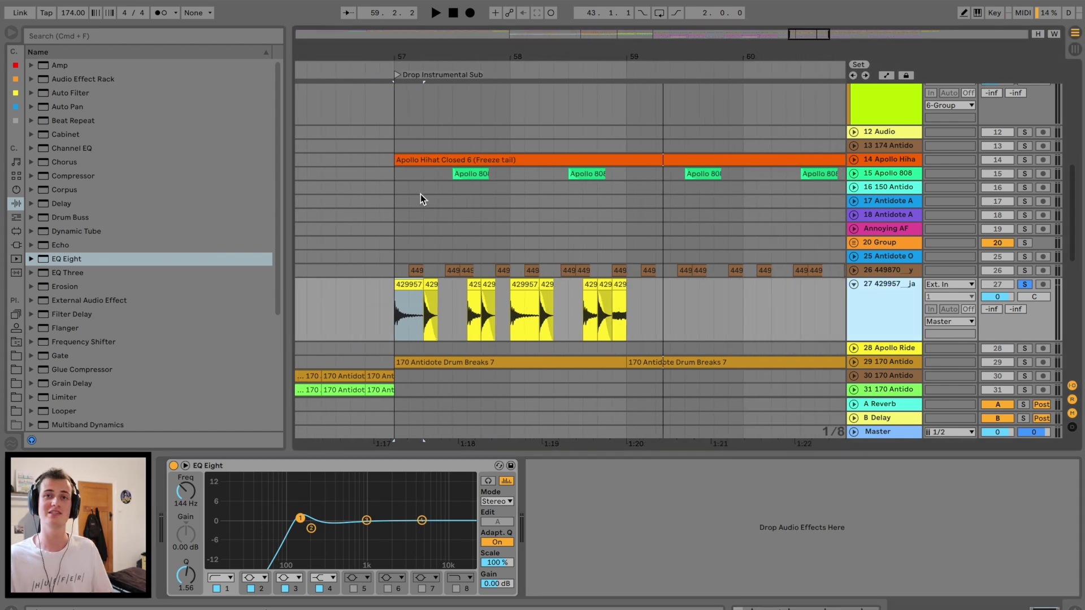
Unsolo track 27 and lower its volume to -1.7 dB while playing the section.
key("space")
left_click(1024, 284)
left_click_drag(1003, 297, 984, 297)
key("space")
key("space")
Copy the Utility device from track 26 to the end of track 27's effect chain and audition it from bar 57.
left_click(908, 270)
left_click(904, 243)
left_click(903, 270)
key("space")
left_click_drag(312, 465, 382, 392)
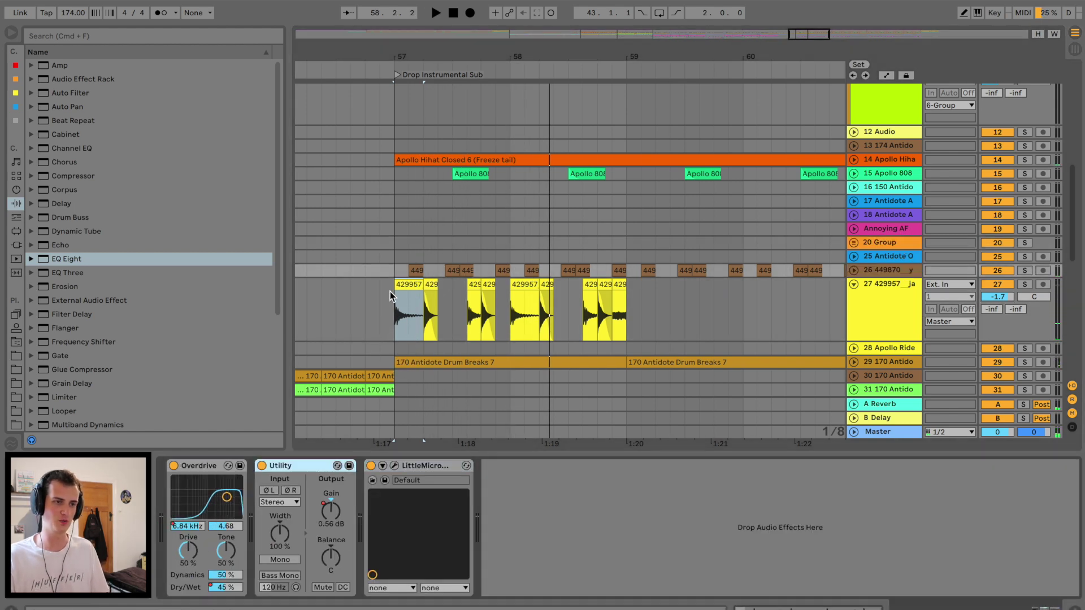
left_click_drag(391, 294, 389, 293)
key("space")
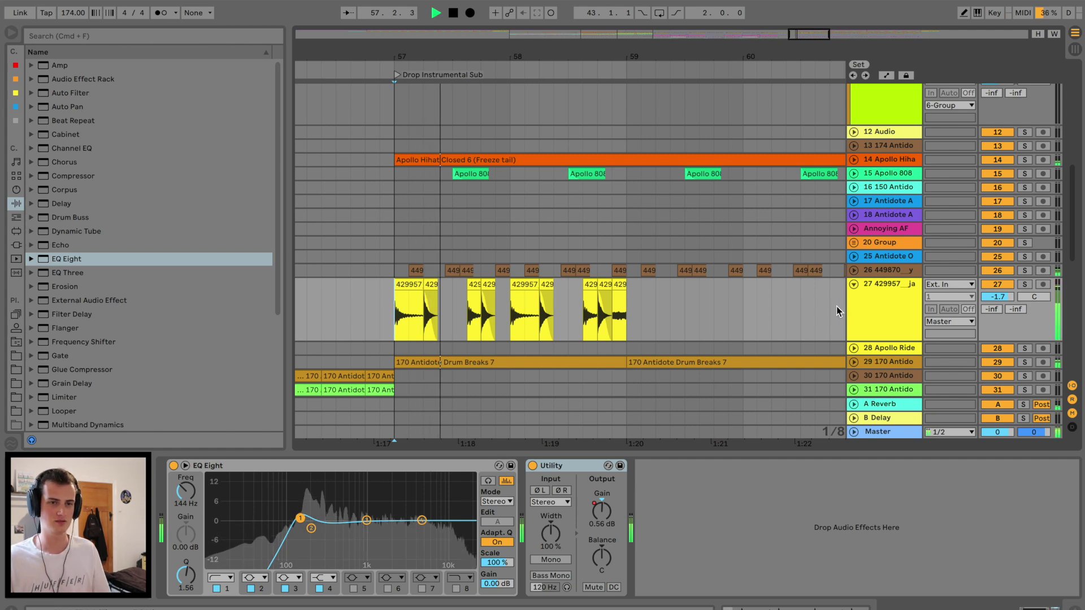
key("space")
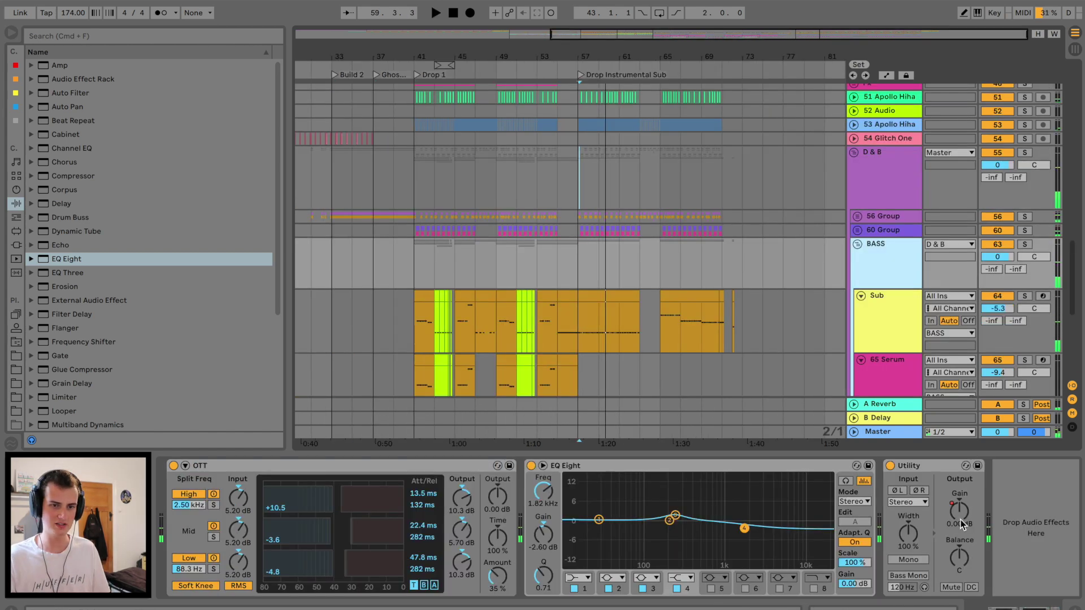
Show the Utility Gain automation on the BASS group and play from bar 57.
right_click(959, 518)
left_click(983, 527)
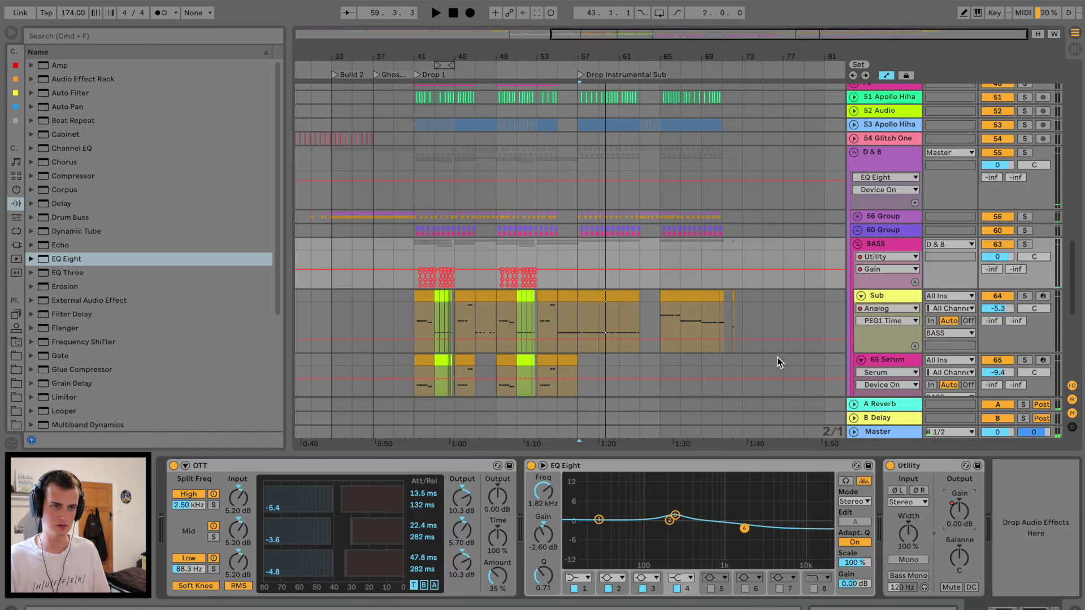
left_click_drag(525, 60, 526, 113)
key("space")
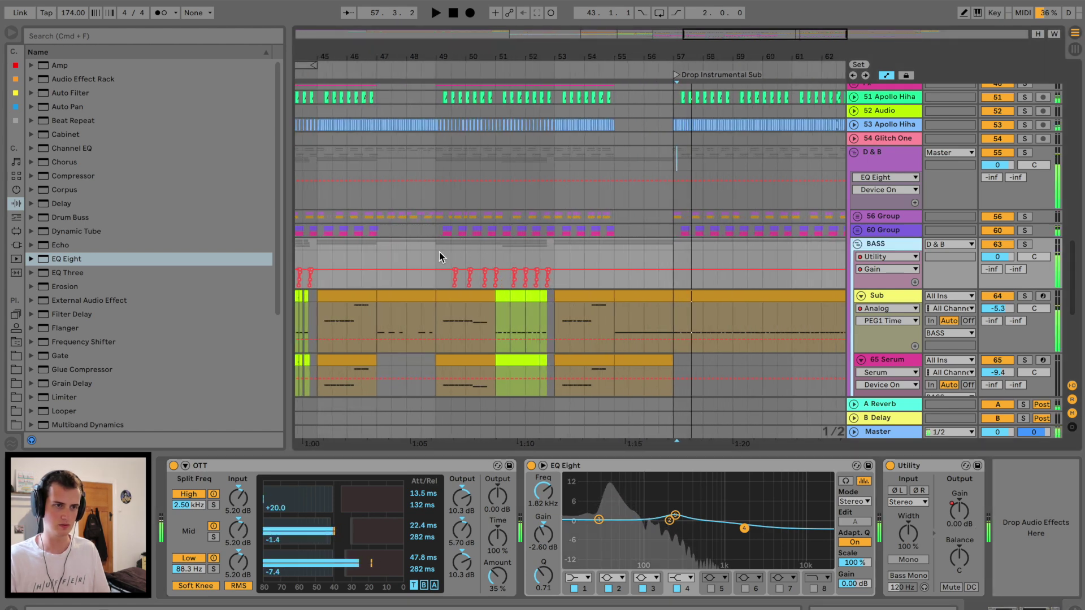
Copy the BASS group's gain automation from bars 49–53 to bar 53 and duplicate it onward through bar 73.
left_click_drag(441, 254, 555, 257)
left_click(559, 252)
key("space")
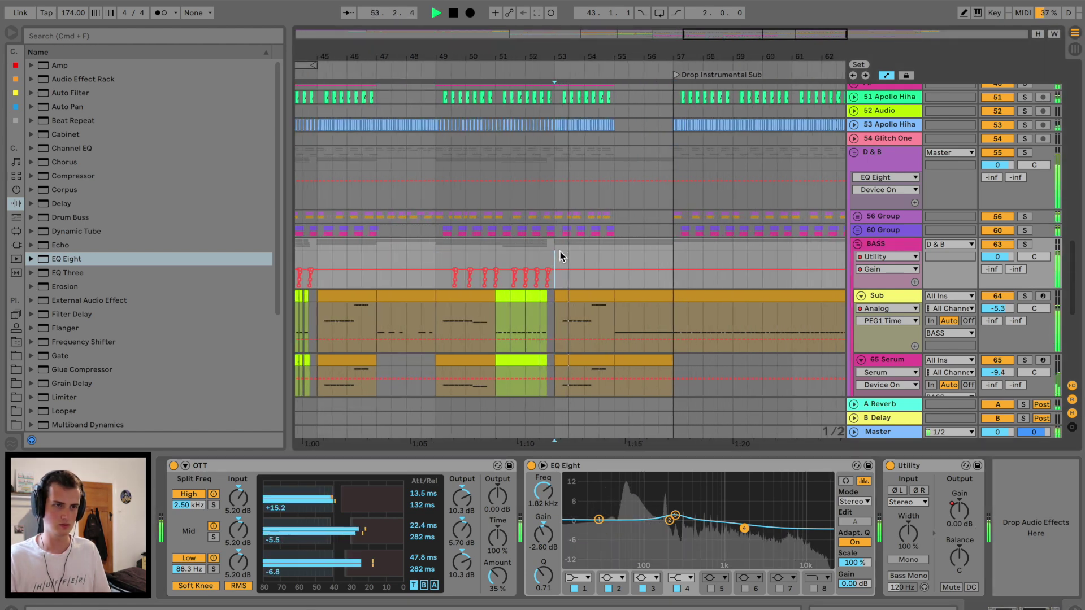
key("super+v")
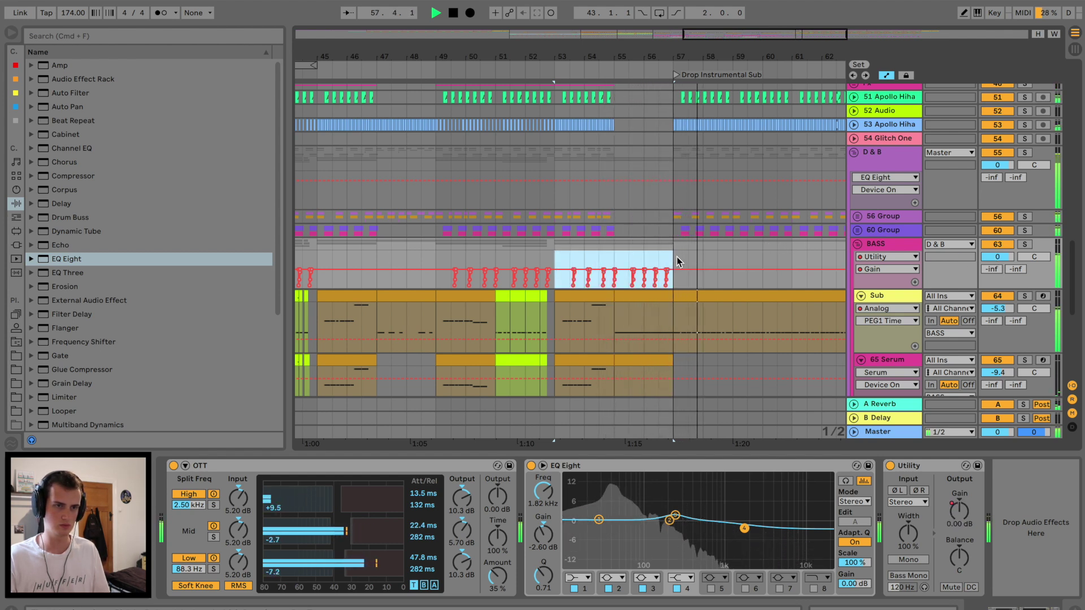
key("super+d")
key("super+d")
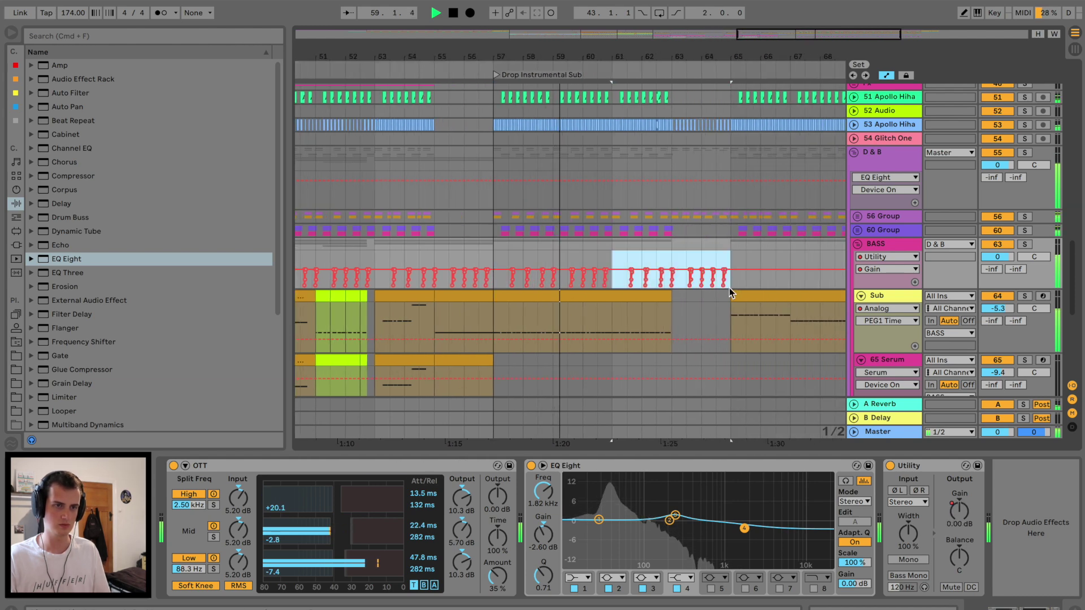
key("super+d")
key("space")
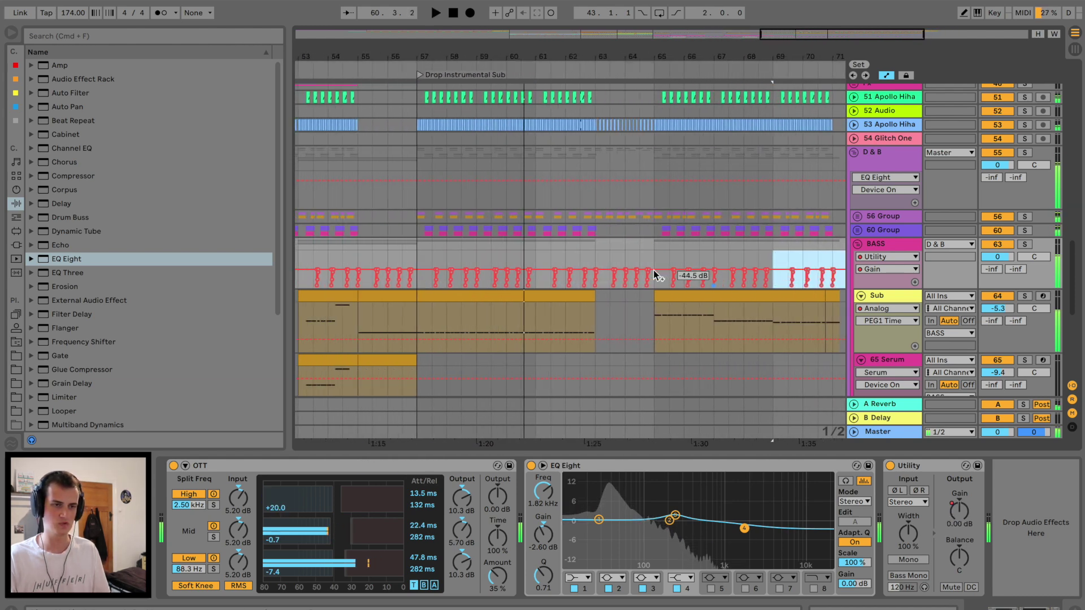
Audition the BASS group's gain ducking from bar 57.
left_click(419, 247)
key("plus")
key("plus")
key("space")
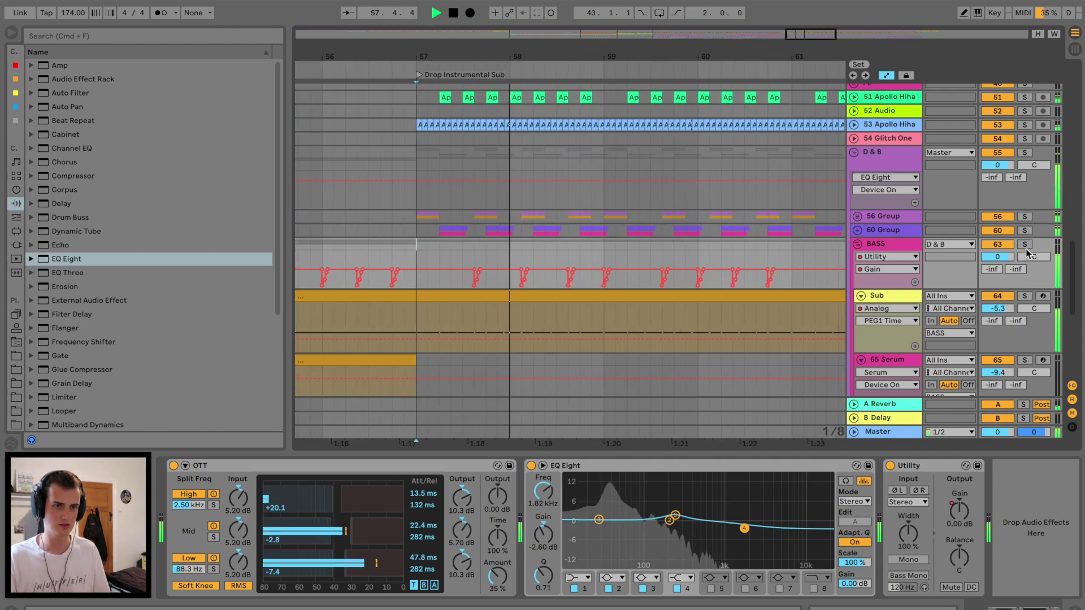
key("space")
Copy a single BASS gain dip onto the downbeats of bars 57, 61, 65 and 69.
left_click_drag(485, 284, 473, 282)
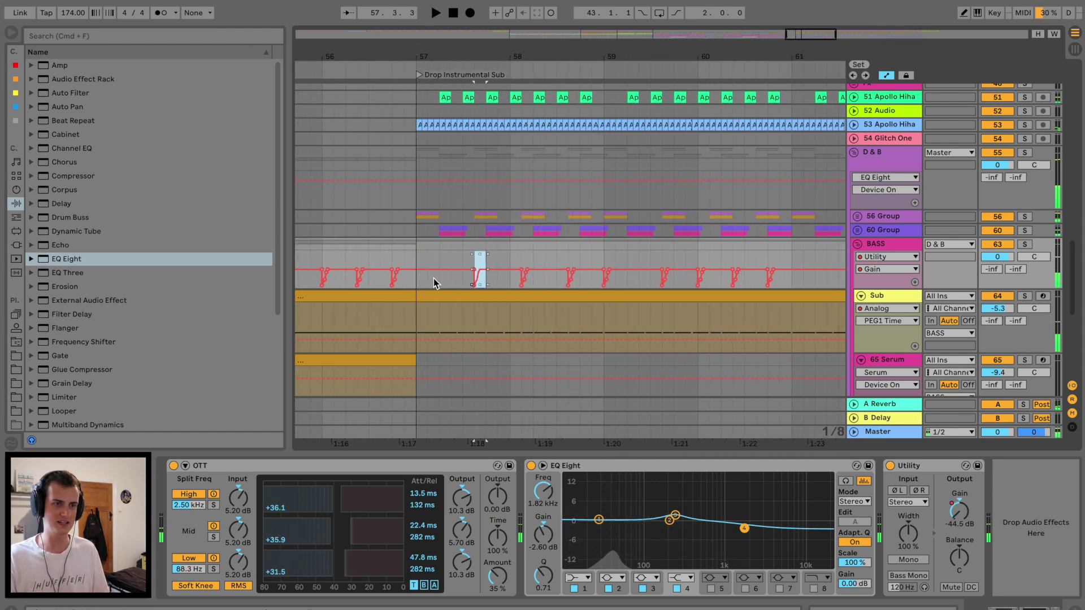
scroll(557, 274, "right", 5)
scroll(659, 263, "right", 14)
scroll(409, 277, "left", 4)
scroll(446, 269, "right", 3)
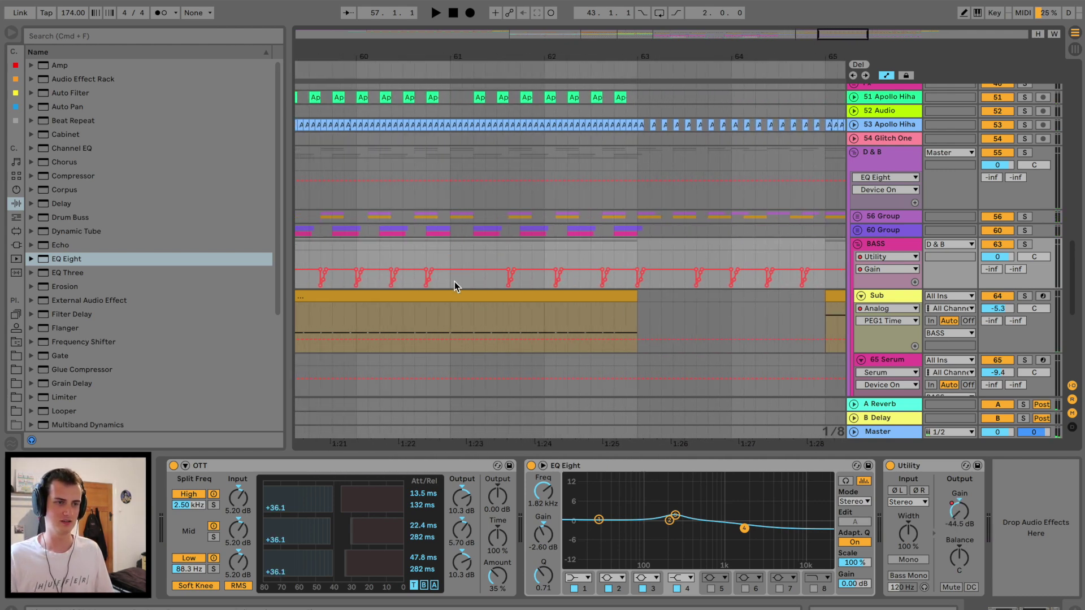
left_click(616, 280)
scroll(611, 276, "right", 10)
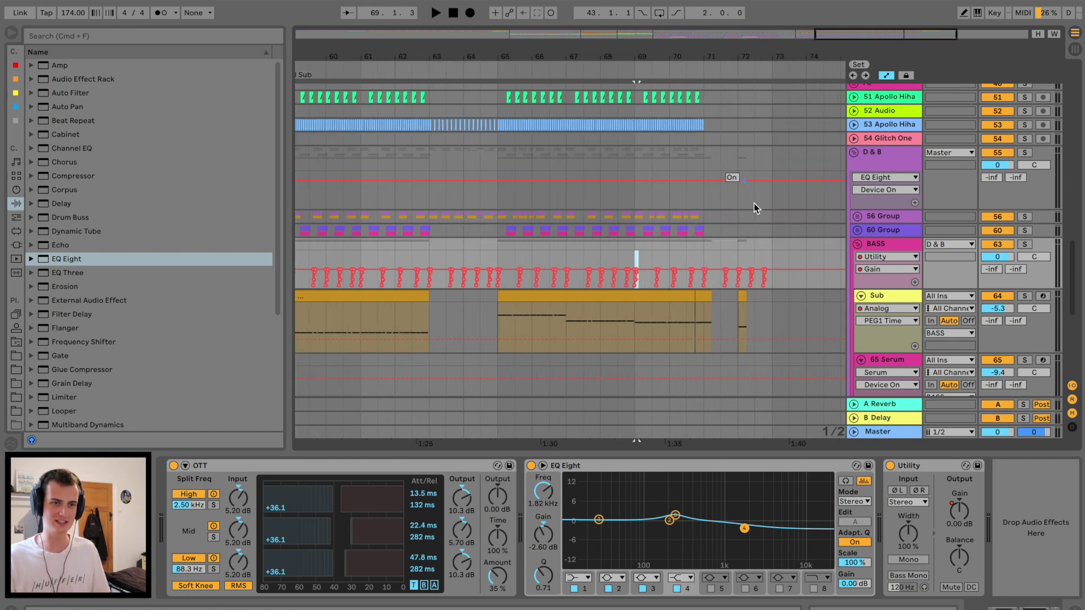
Audition the gain ducking in Drop 1 from bar 41, first with the BASS group soloed, then with the full mix.
key("space")
scroll(469, 249, "left", 4)
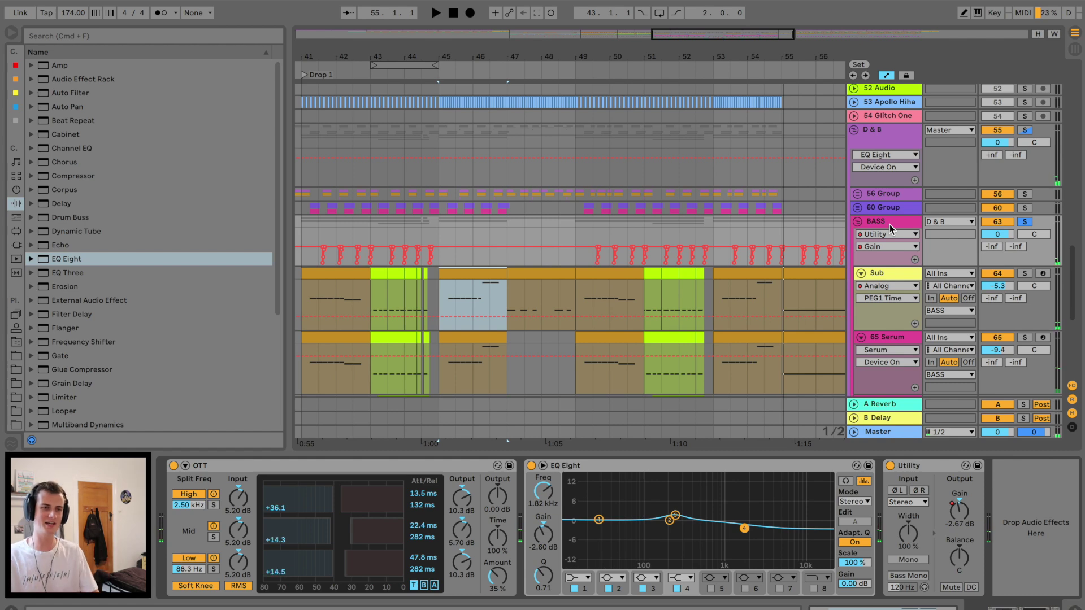
key("space")
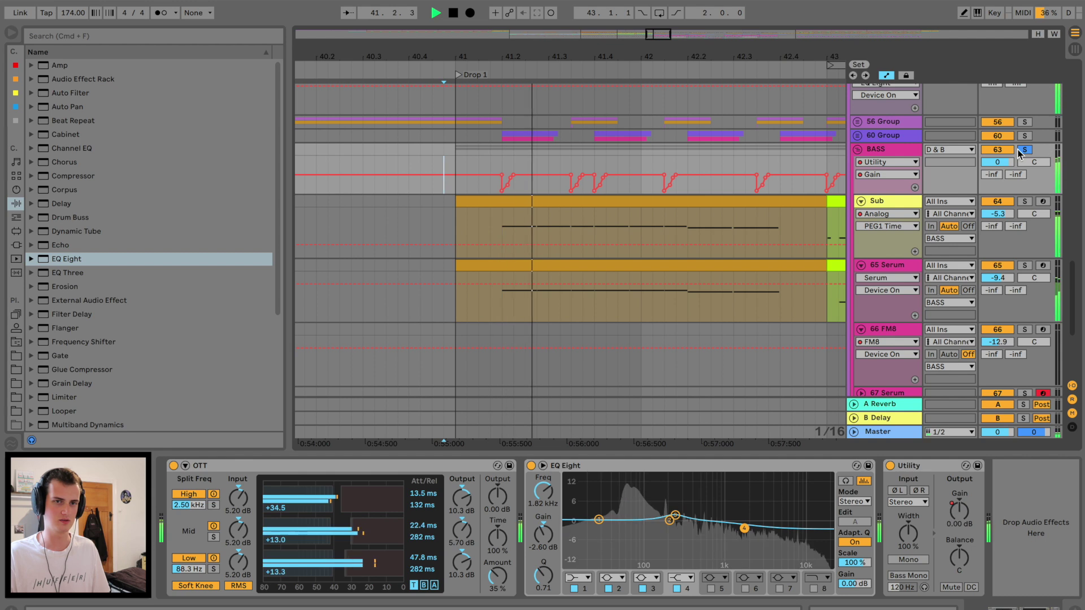
left_click(1024, 149)
key("space")
key("space")
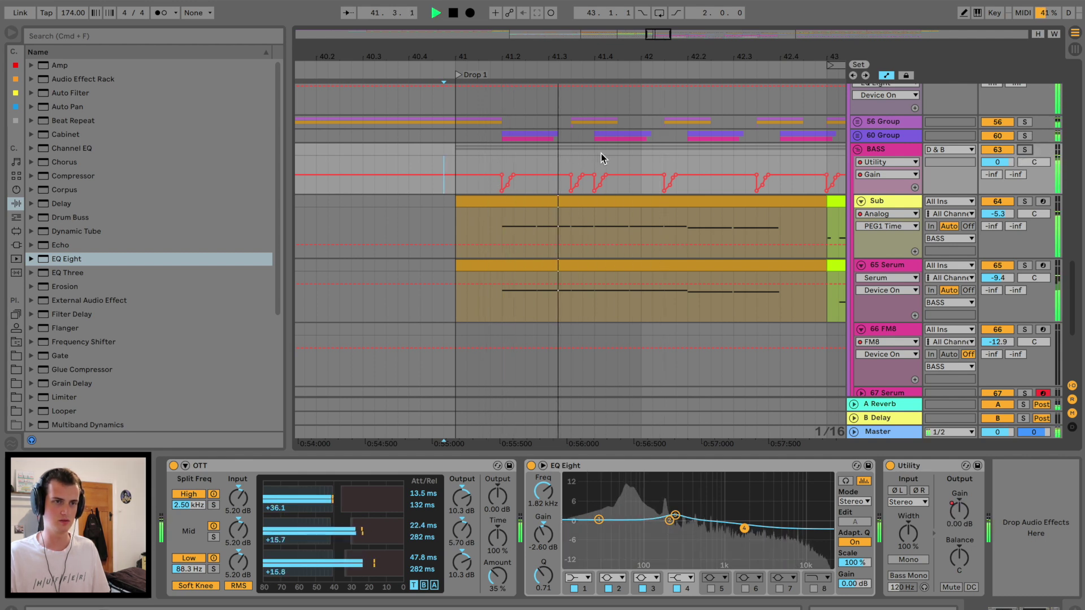
Undo the extra gain dips added to the BASS automation at 41.2 and 41.4 and stop playback.
key("super+z")
key("super+z")
key("space")
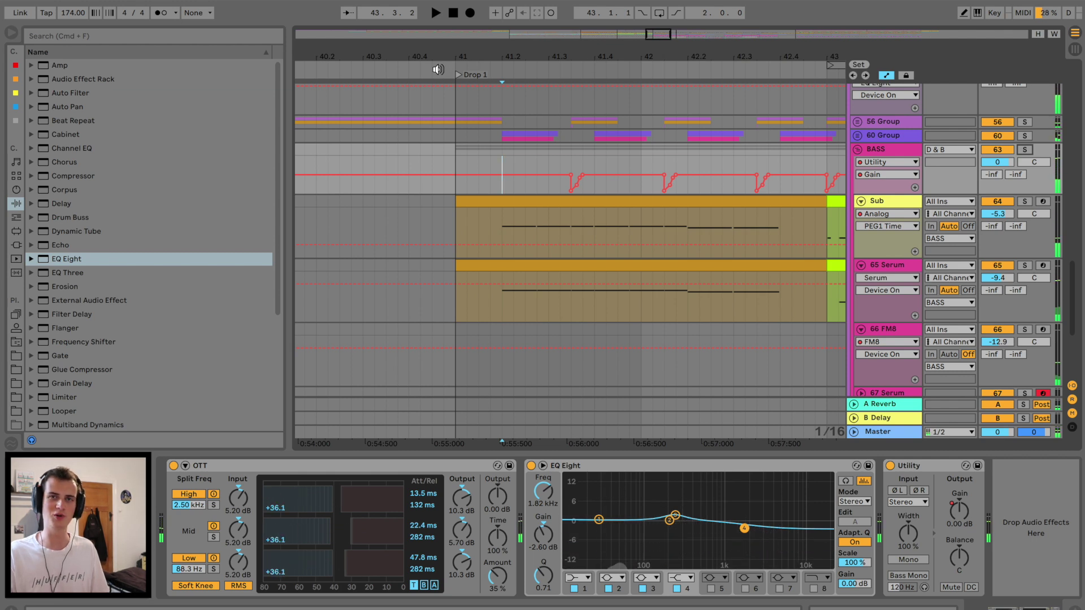
Play Drop 1 and the start of Drop Instrumental Sub at bar 57 to compare their bass ducking.
left_click_drag(513, 53, 514, 45)
key("space")
scroll(639, 153, "right", 5)
left_click_drag(651, 60, 651, 30)
scroll(671, 184, "right", 5)
left_click_drag(701, 59, 701, 84)
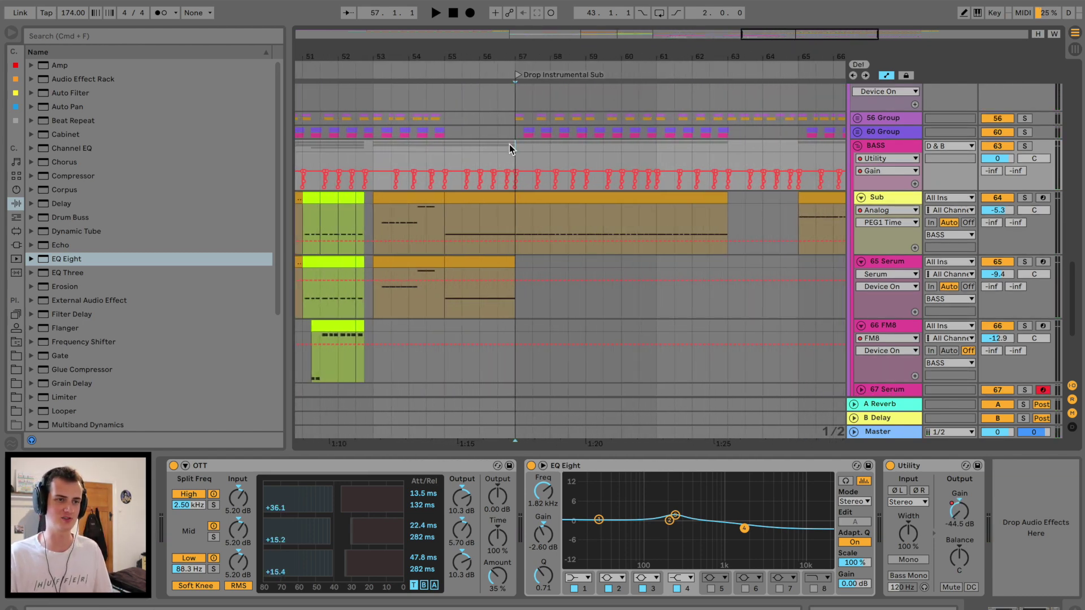
key("space")
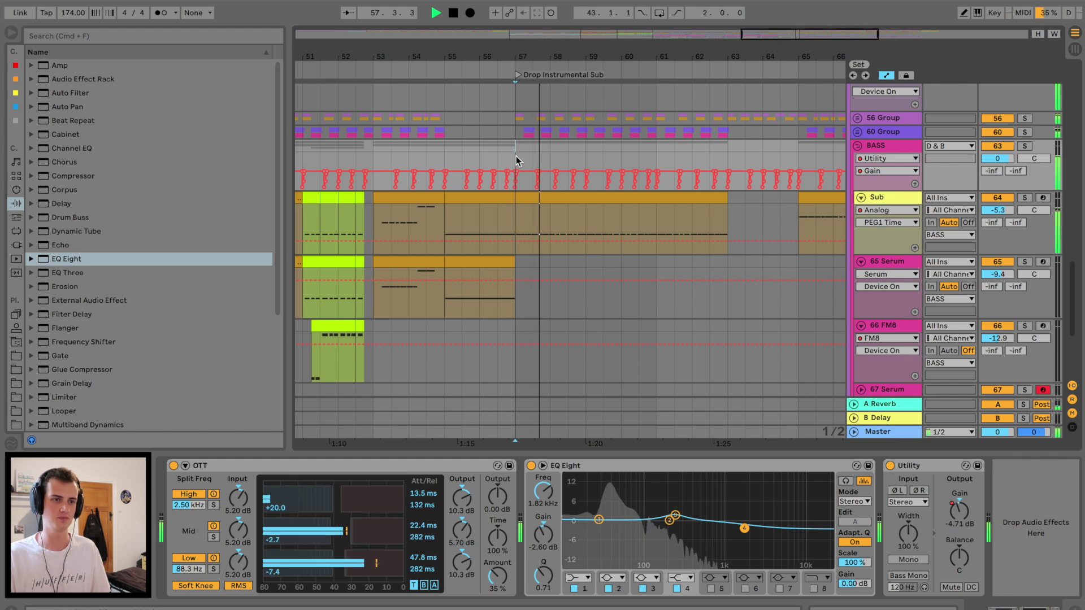
scroll(517, 155, "up", 5)
key("space")
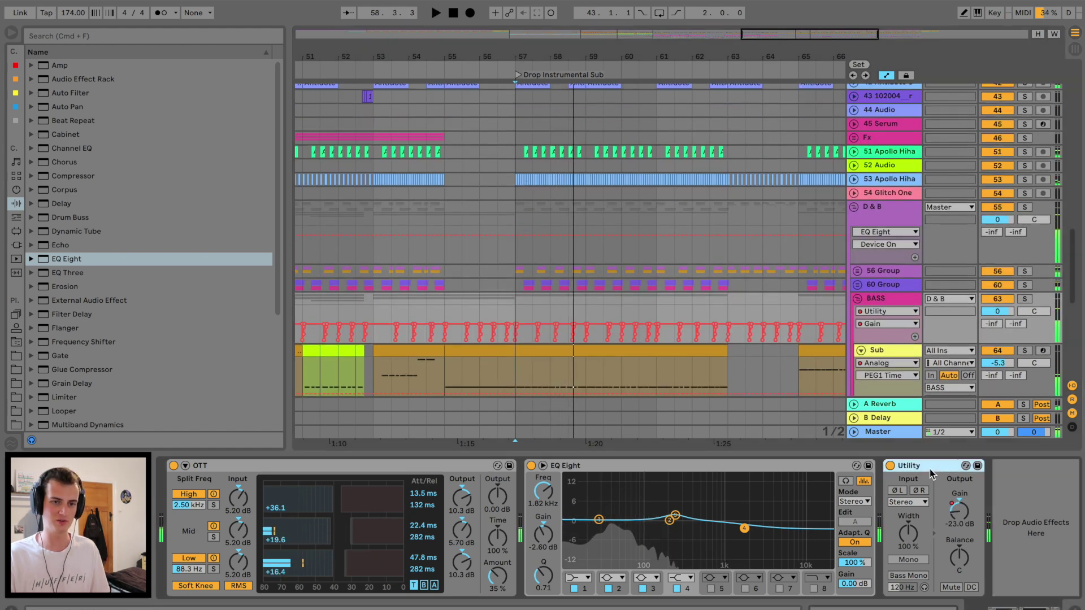
Copy the BASS group's ducking Utility to drum-loop track 27 and set its EQ Eight low cut to 445 Hz, Q 0.78.
scroll(592, 254, "up", 10)
left_click_drag(930, 465, 514, 226)
key("space")
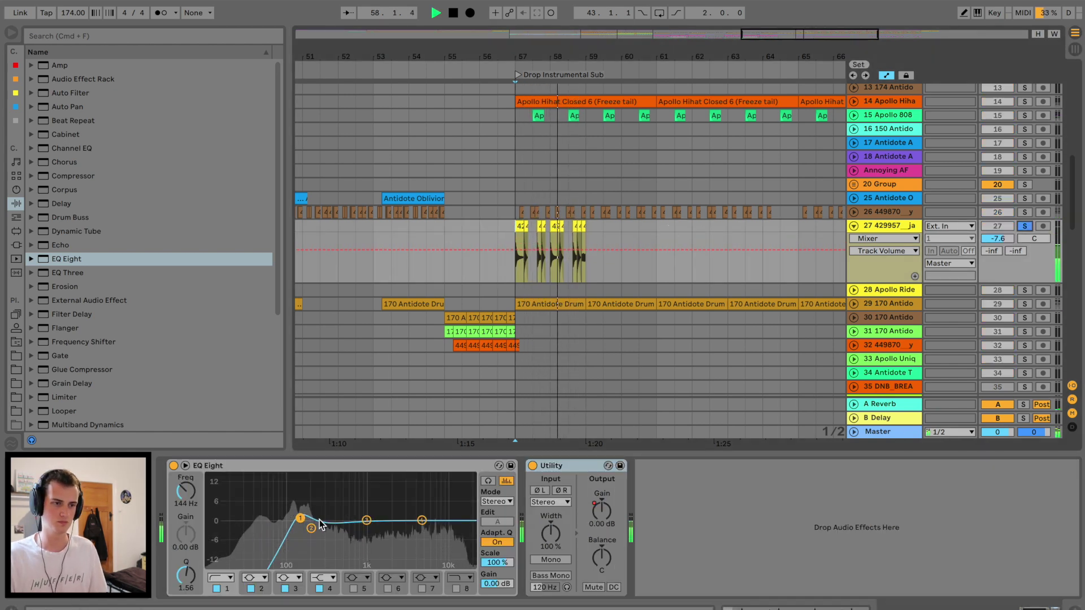
left_click_drag(300, 518, 339, 530)
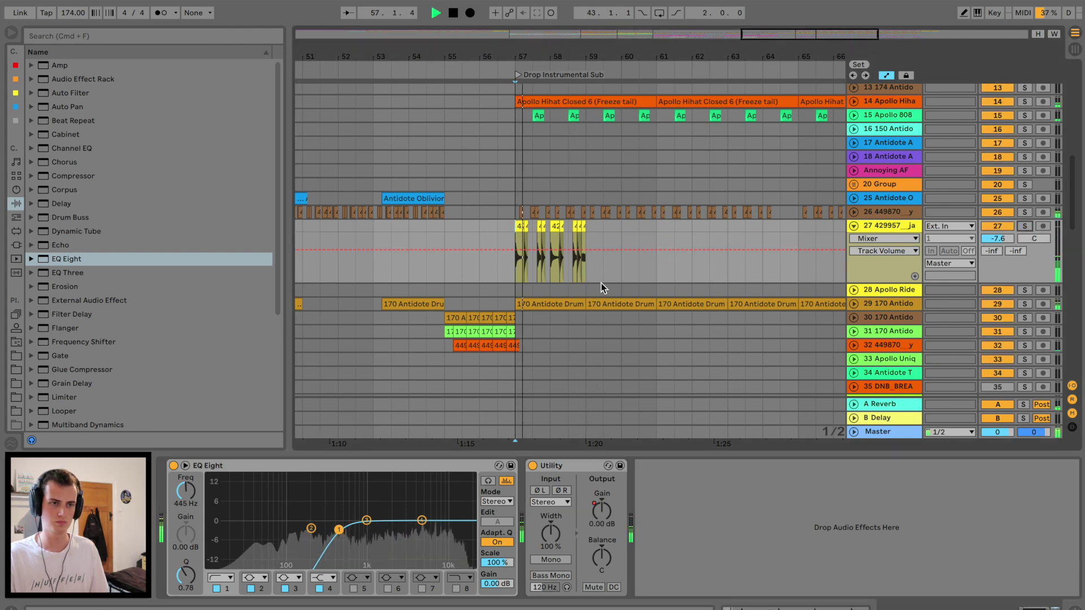
key("space")
Select the two-bar sliced drum loop on track 27 from bar 57 and duplicate it repeatedly up to bar 71.
left_click_drag(581, 280, 514, 226)
key("super+d")
key("super+d")
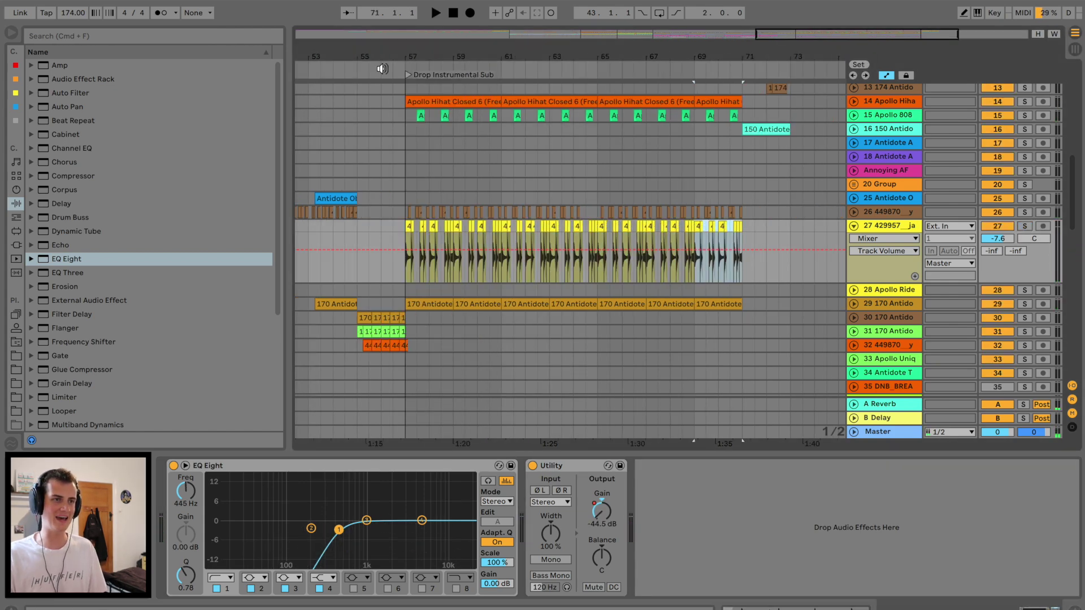
Play the section from bar 57 and lower drum-loop track 27's volume to -9.6 dB.
left_click(382, 68)
left_click_drag(398, 57, 398, 76)
left_click_drag(1006, 236, 1005, 241)
Add the Soundtoys LittleMicroShift plug-in to track 27's device chain and close its plug-in window.
left_click(16, 246)
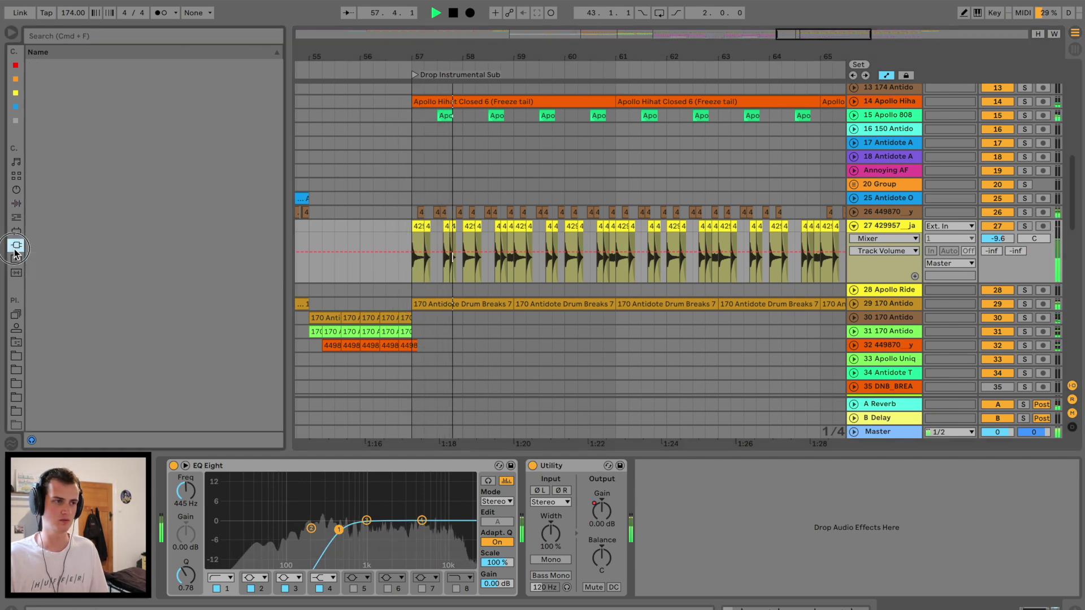
key("space")
mouse_move(97, 163)
left_mouse_down()
mouse_move(445, 246)
mouse_move(411, 232)
left_mouse_up()
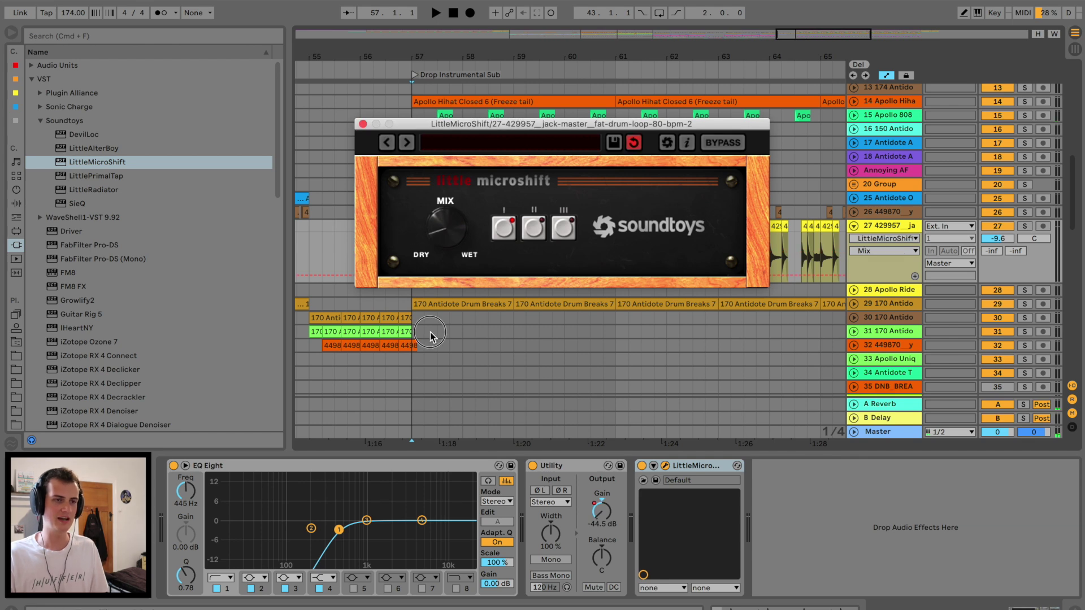
left_click(363, 123)
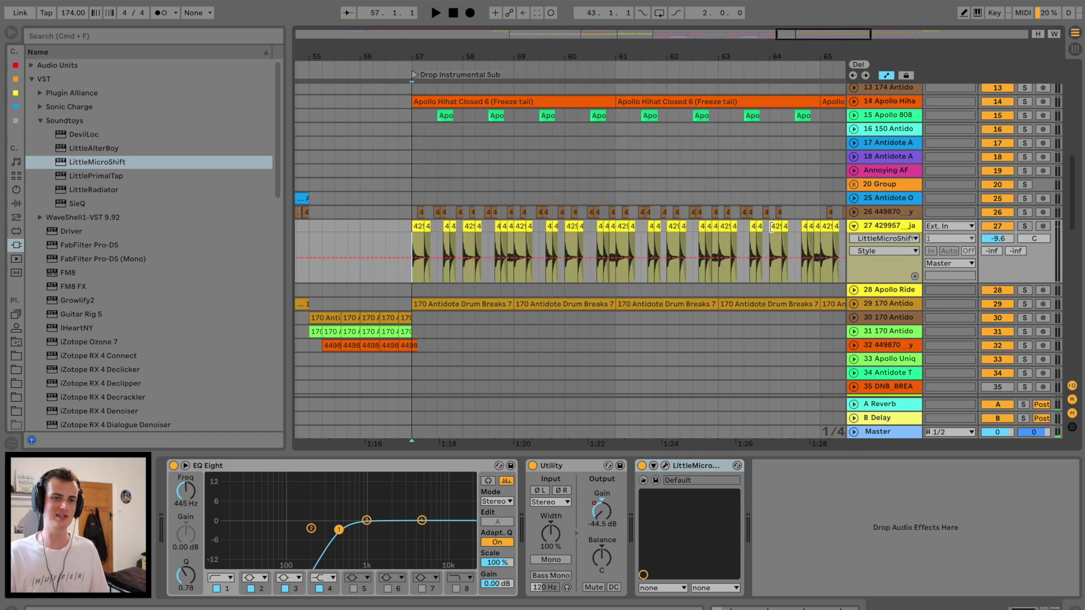
Insert an audio track below track 27 and place the 173086 yellowtree wood-snare-sample-2 on it near bar 57.
key("super+t")
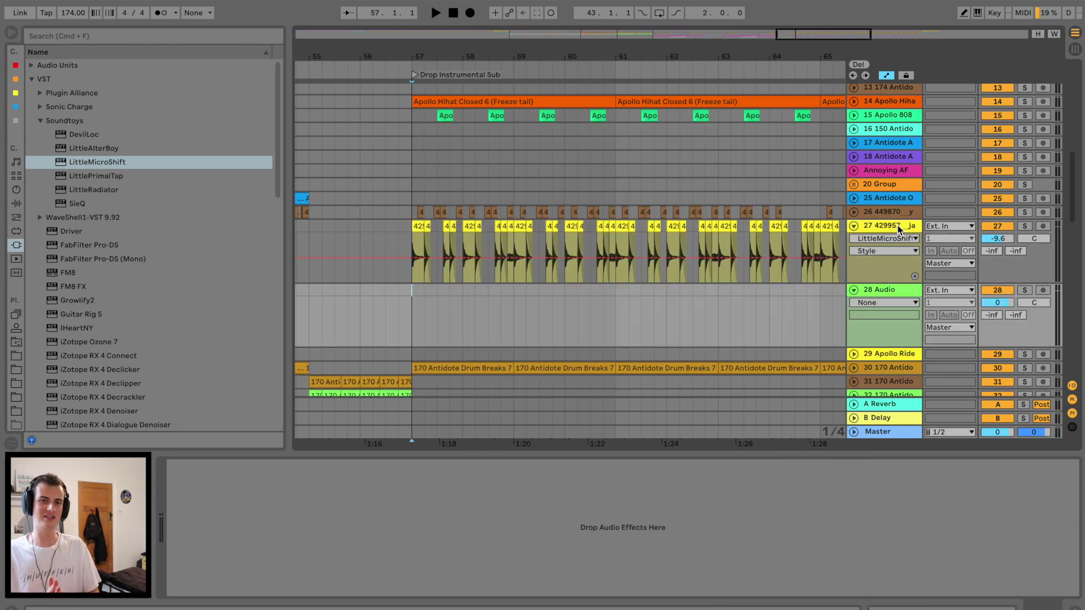
left_click_drag(421, 48, 421, 53)
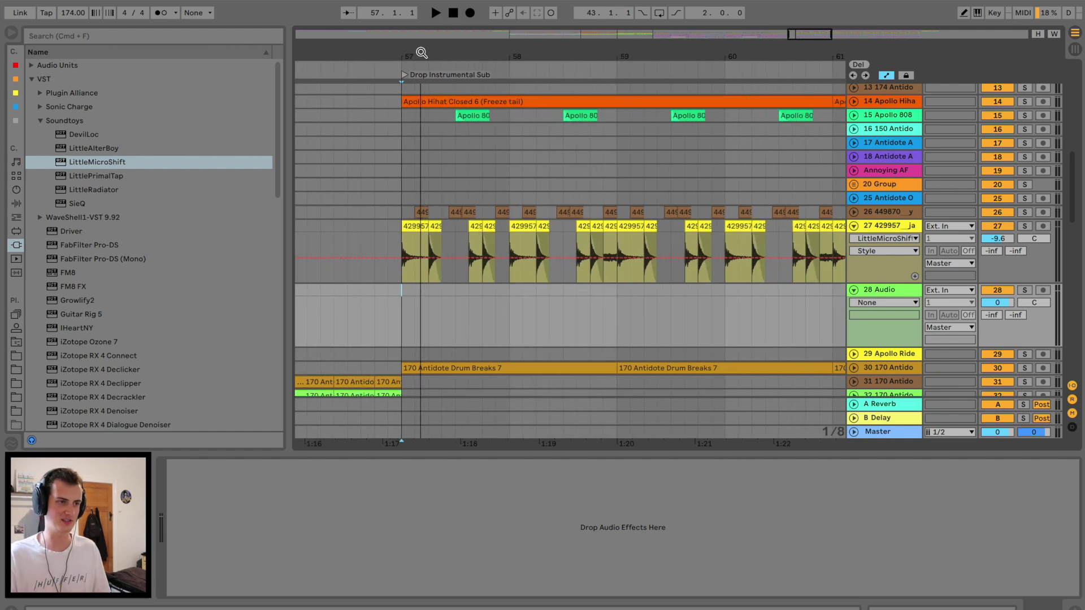
left_click(17, 356)
left_click(141, 190)
left_click_drag(141, 190, 432, 314)
left_click(403, 318)
Turn off warping for the wood snare clip and move it onto the snare hit at 57.2.
key("space")
mouse_move(422, 55)
left_mouse_down()
mouse_move(422, 65)
mouse_move(410, 59)
left_mouse_up()
key("space")
double_click(464, 287)
left_click(311, 479)
left_click(454, 305)
left_click_drag(454, 299, 481, 298)
key("space")
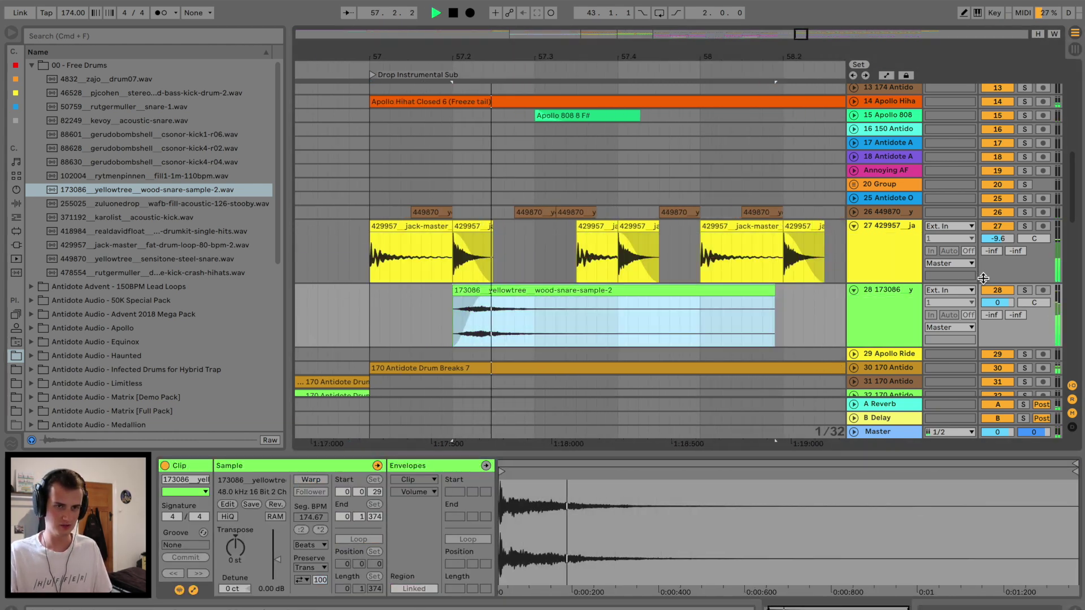
Solo track 28, shorten the tail of the wood snare clip, and play it.
left_click(1025, 290)
key("space")
left_click_drag(769, 291, 512, 293)
key("space")
key("space")
Transpose the wood snare clip by 5 st with 22 ct detune and consolidate it.
left_click_drag(237, 547, 236, 532)
key("space")
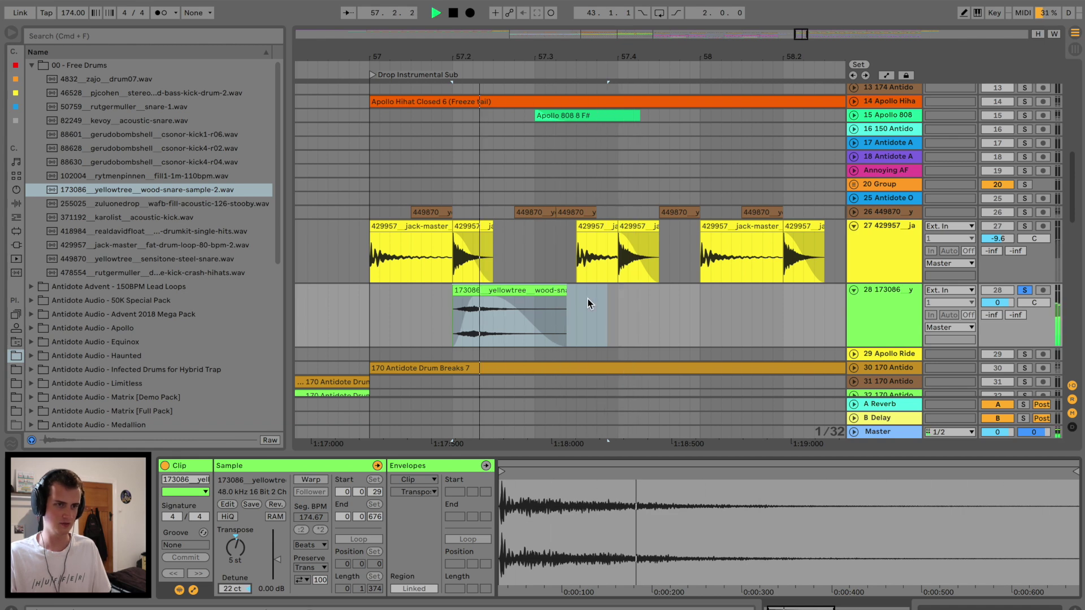
key("space")
key("super+j")
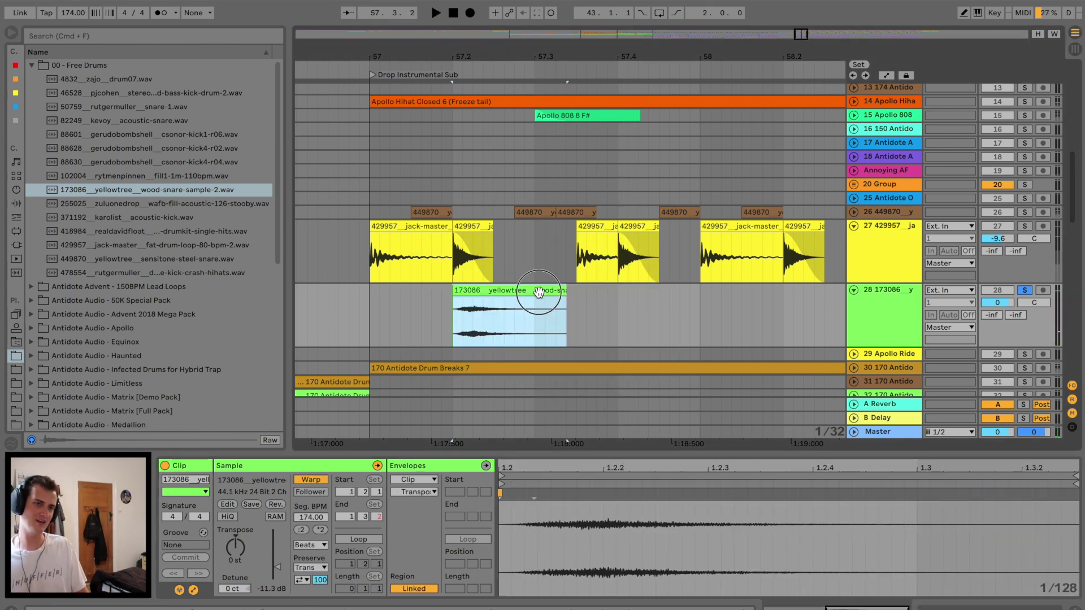
Paste the consolidated snare at 57.4 on track 28 and duplicate the half-bar pattern up to bar 71.
left_click_drag(518, 54, 516, 55)
left_click(557, 297)
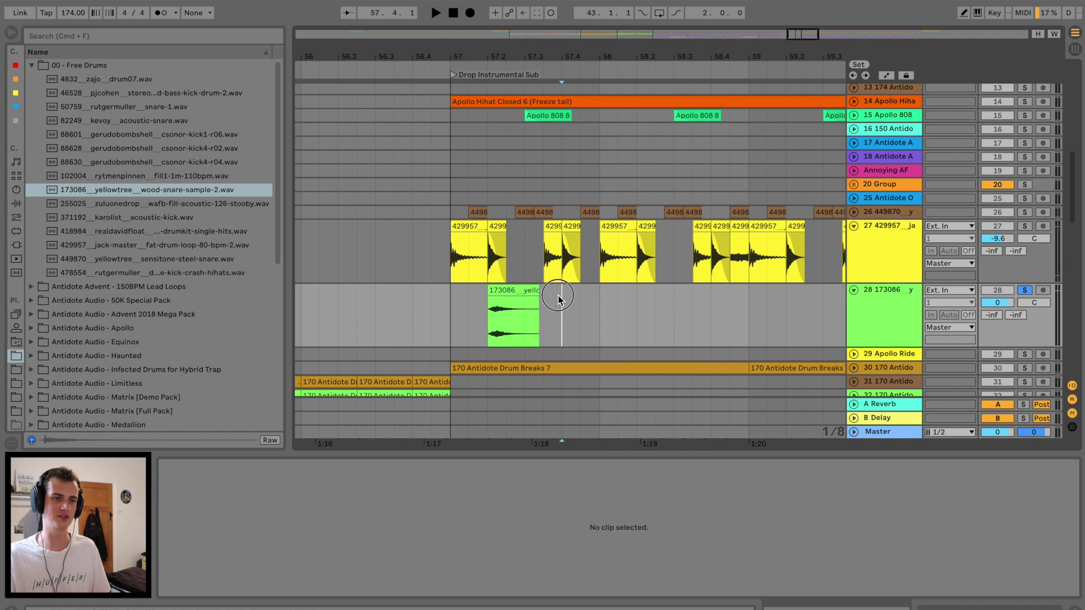
key("super+v")
left_click(632, 301, "shift")
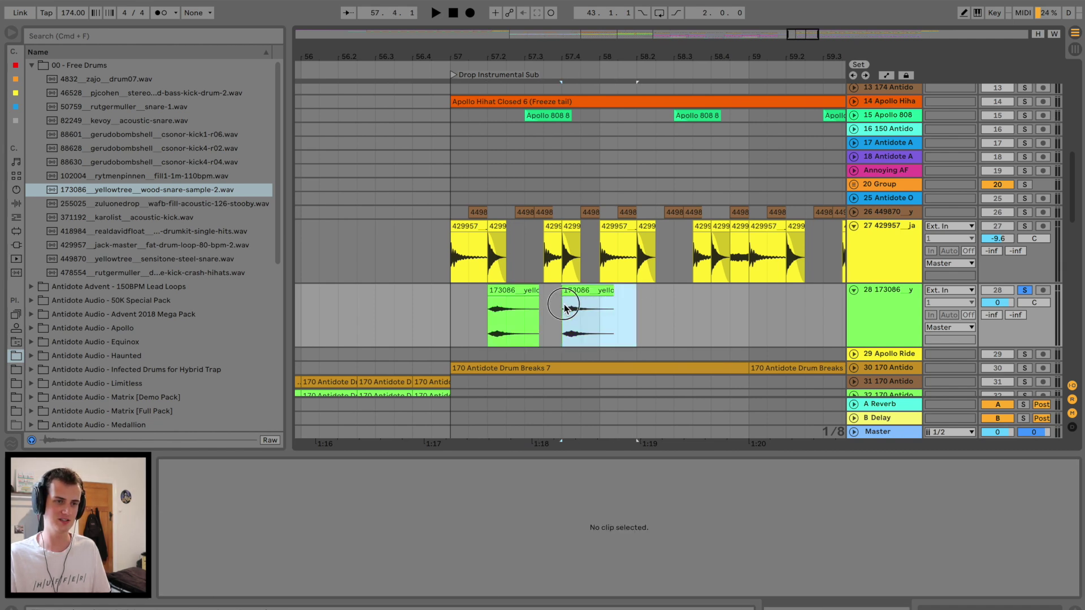
key("super+d")
key("super+d")
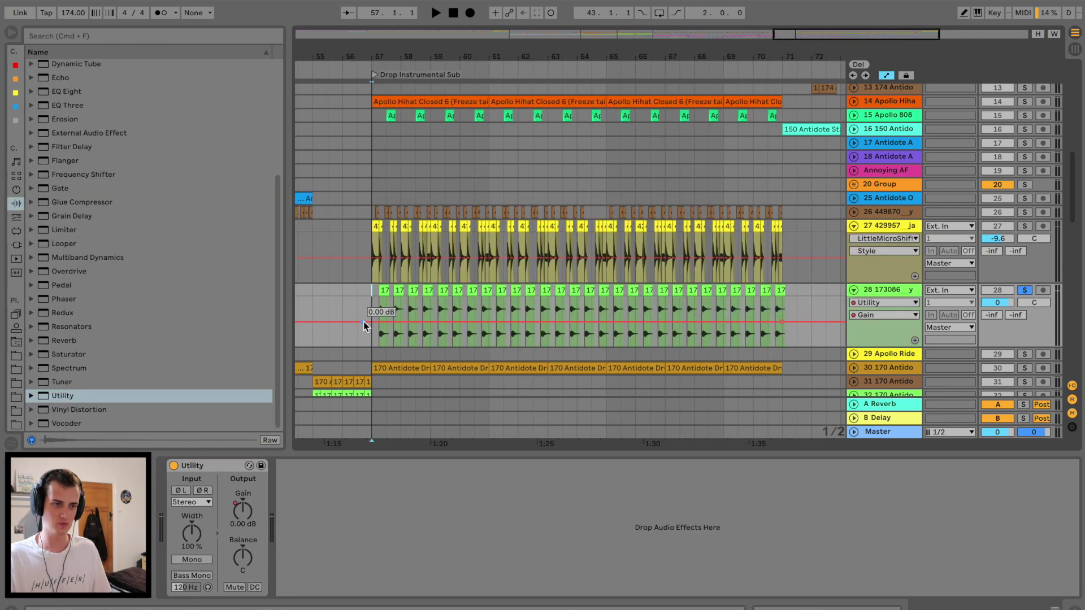
Pull track 28's Utility gain automation down at bar 57, set its Reverb send to -10.6 dB, and unsolo it.
left_click_drag(364, 322, 371, 345)
left_click_drag(991, 316, 991, 312)
left_click(1025, 291)
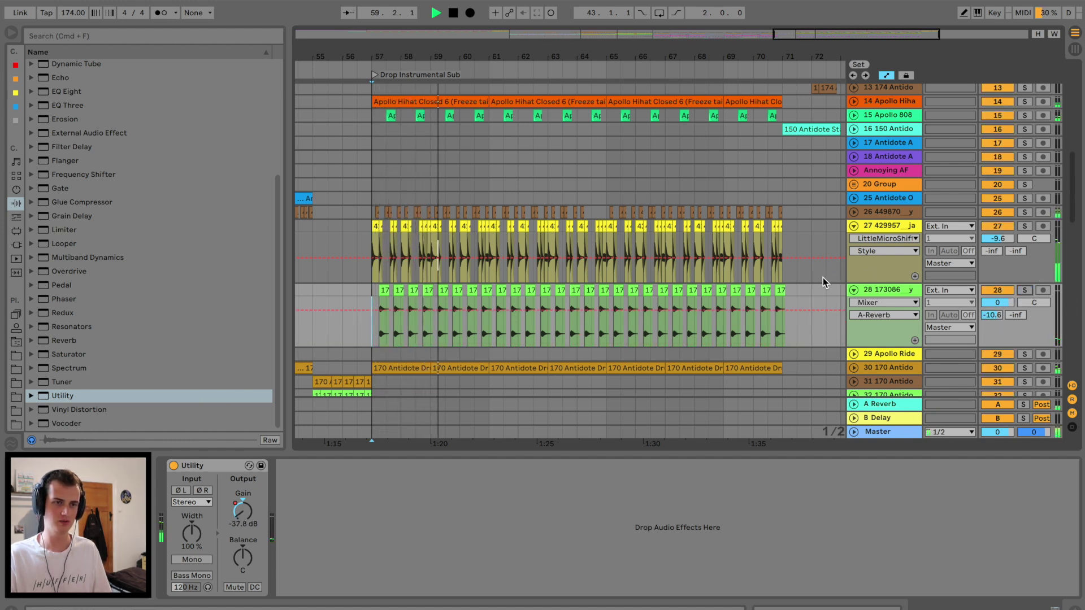
Shape track 28's Utility gain automation to stay low from bar 57 and rise sharply just before bar 65.
left_click(243, 511)
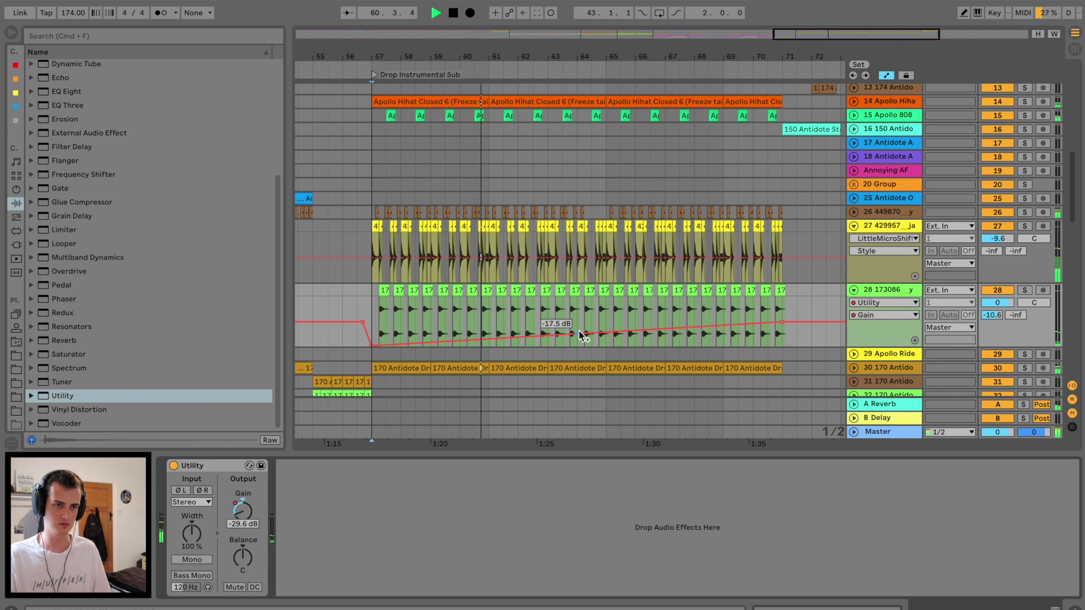
mouse_move(597, 332)
left_mouse_down()
mouse_move(597, 343)
mouse_move(604, 334)
left_mouse_up()
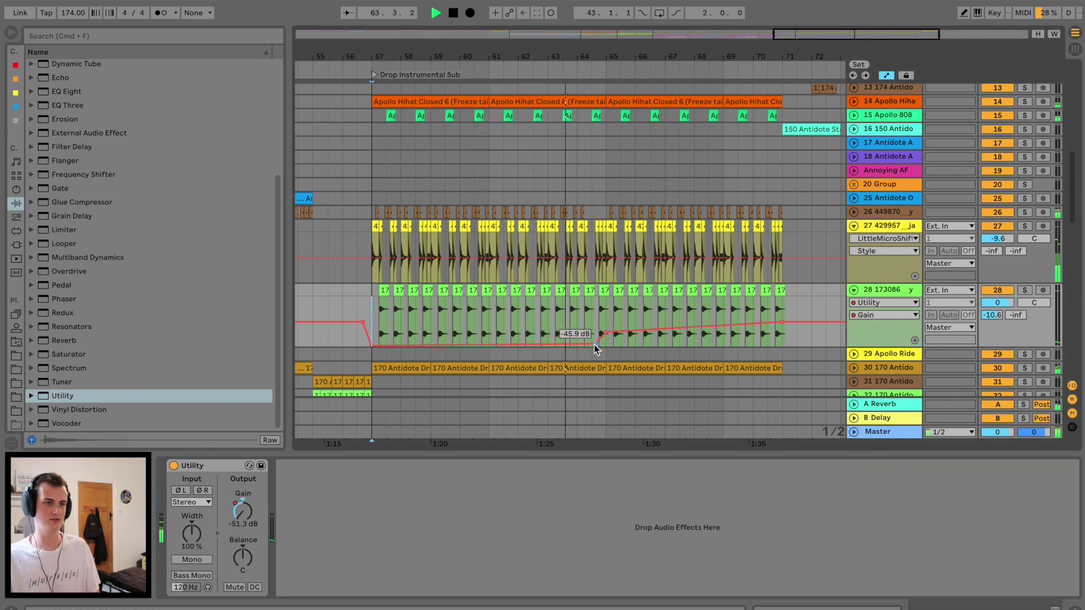
left_click_drag(606, 332, 606, 326)
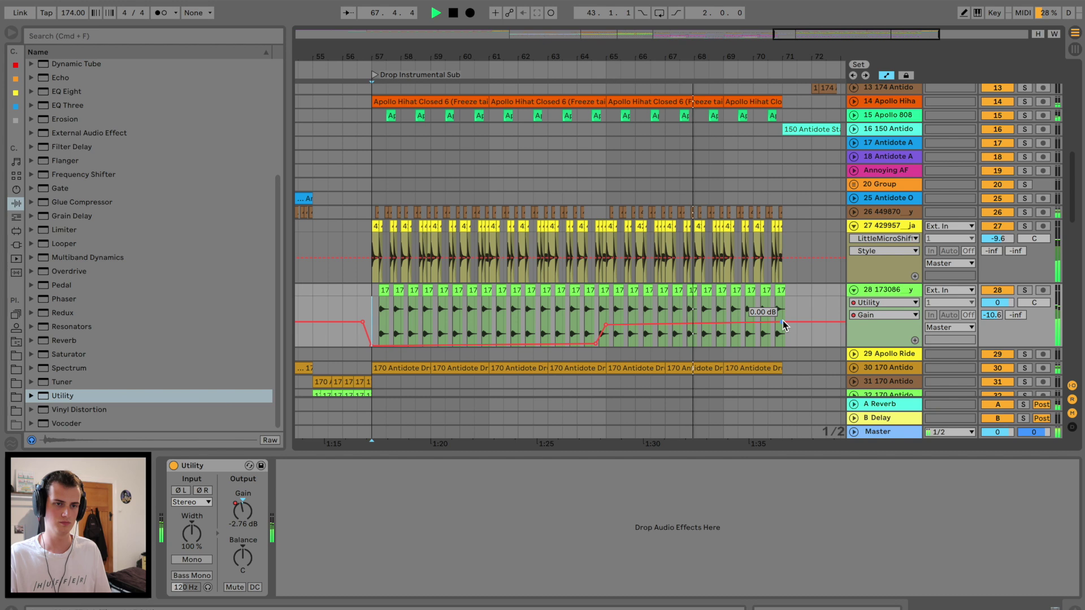
Add Overdrive to track 28 at 2.06 kHz, bandwidth 0.50, with Dry/Wet 12 %, and play from bar 65.
left_click_drag(52, 273, 283, 565)
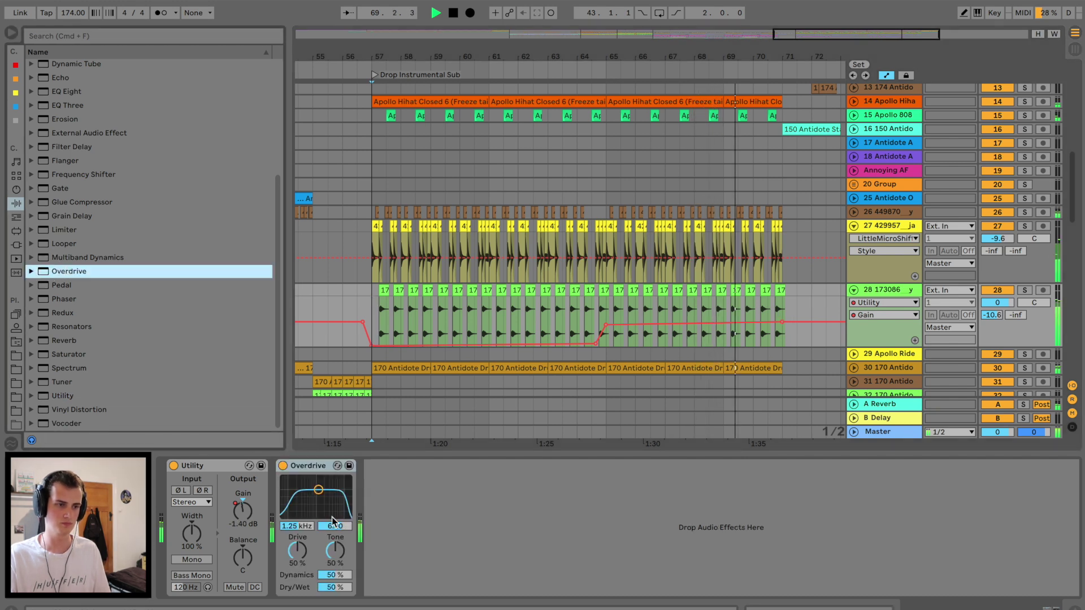
left_click_drag(319, 514, 316, 515)
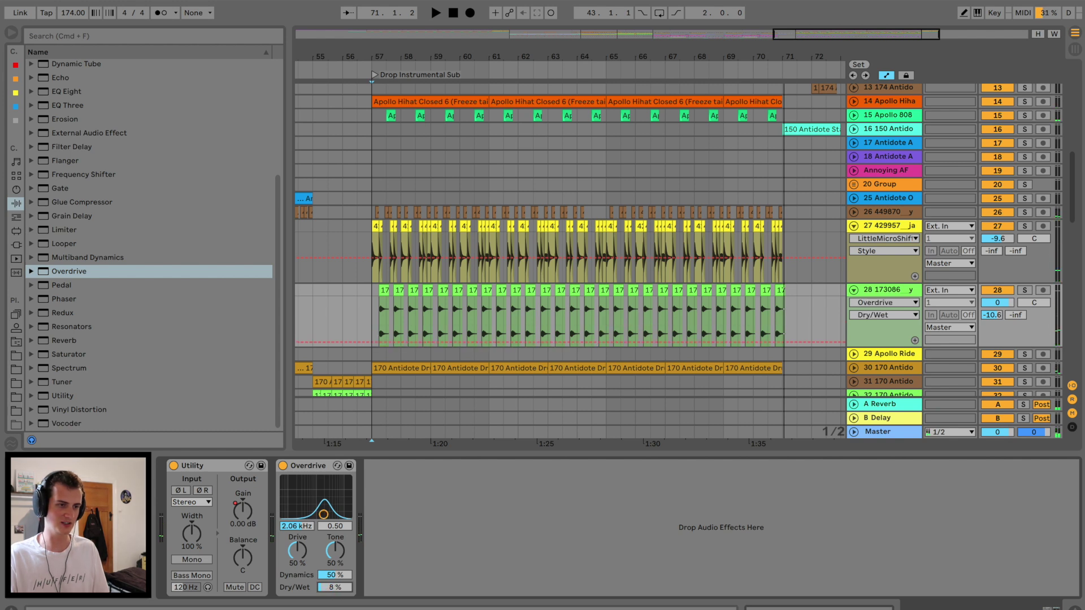
key("space")
left_click(616, 315)
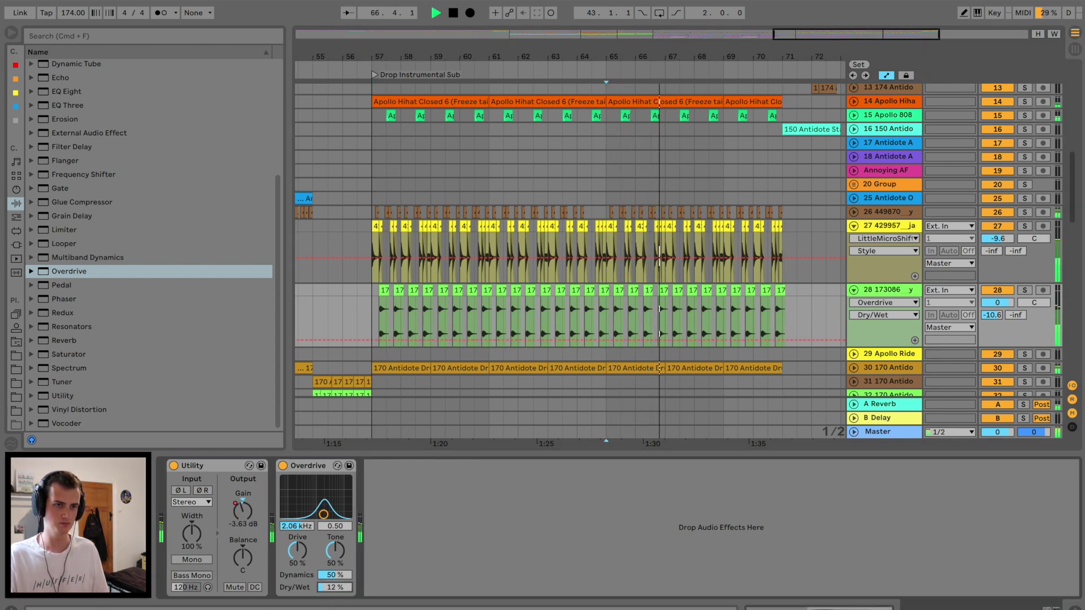
Fold tracks 27 and 28, and move up the arrangement to play the section from just before bar 57.
left_click(854, 227)
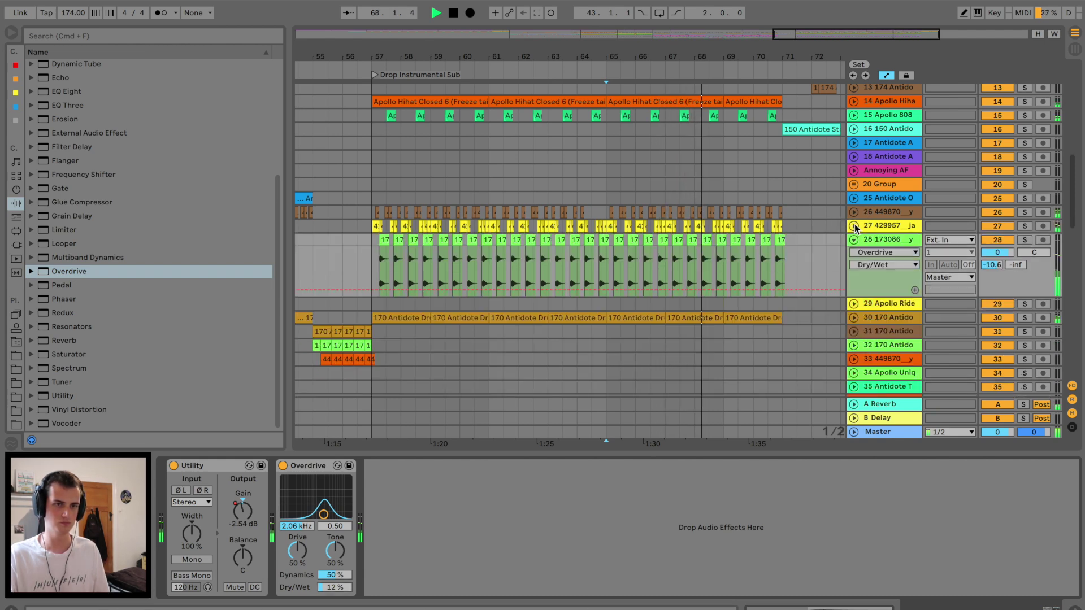
left_click(854, 239)
left_click(345, 225)
key("space")
scroll(344, 224, "up", 10)
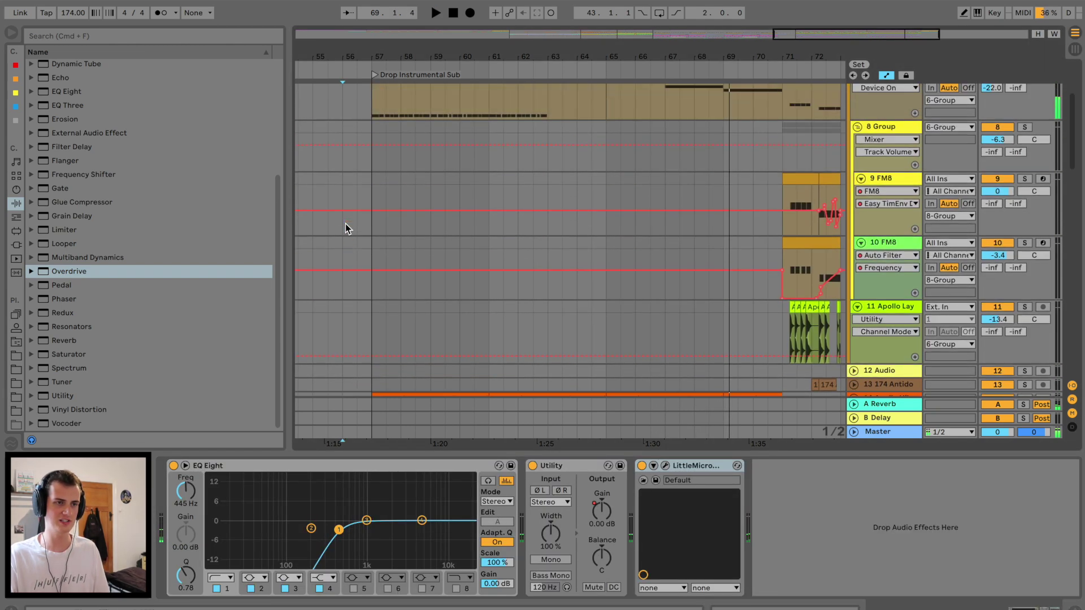
scroll(345, 224, "up", 4)
left_click_drag(432, 44, 428, 28)
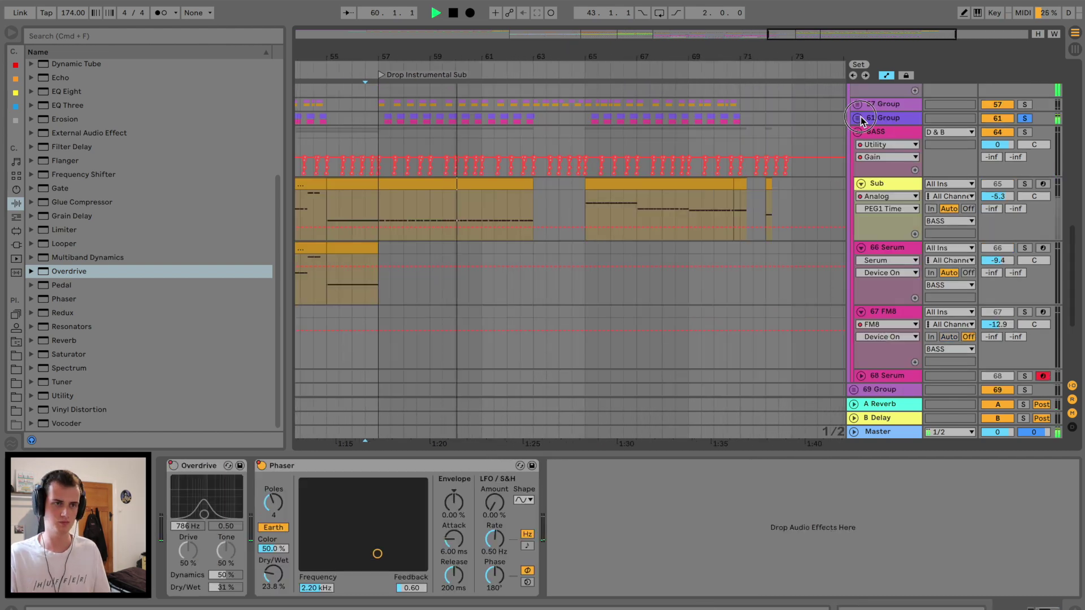
Unfold 61 Group and select the first snare clip at 57.2 on track 62.
left_click(859, 118)
key("space")
left_click_drag(375, 64, 404, 166)
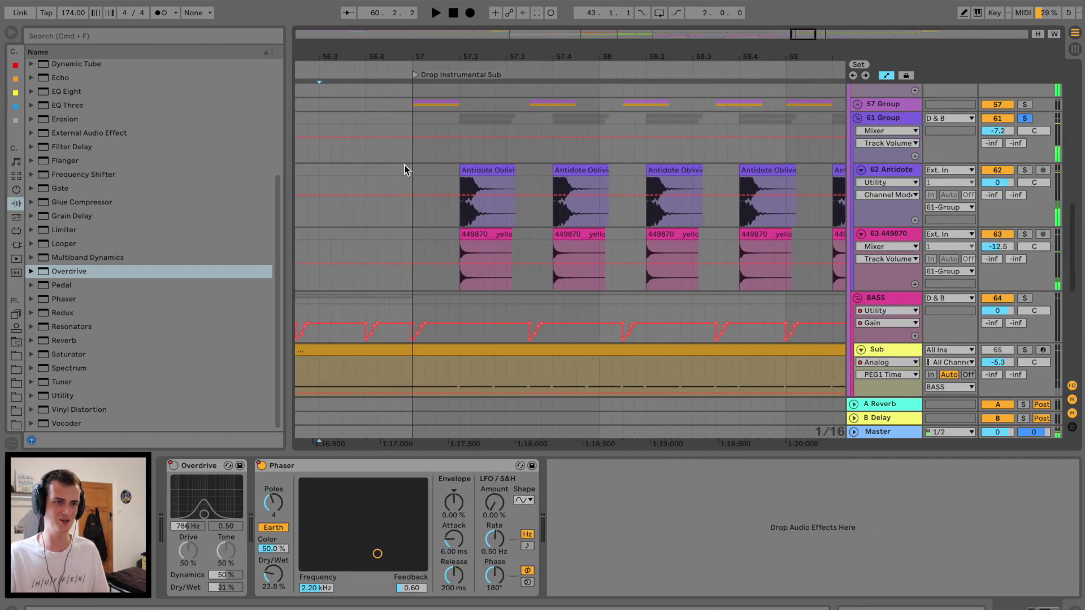
left_click(484, 169)
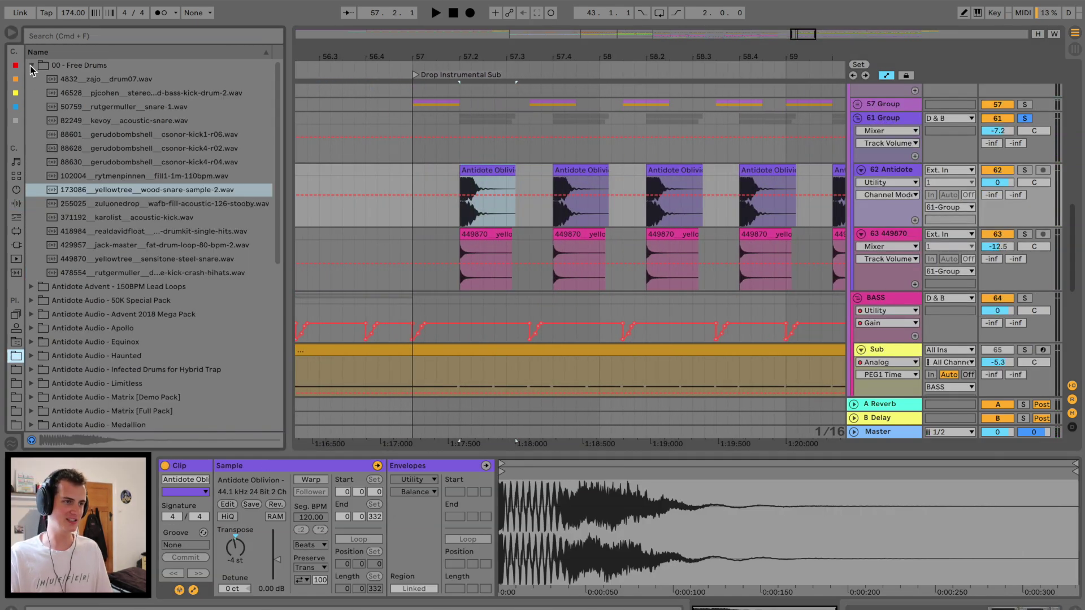
Audition snares in the Antidote Audio - Matrix [Full Pack] folder and place Matrix Snare - 06 at 57.2 on track 62.
left_click(31, 66)
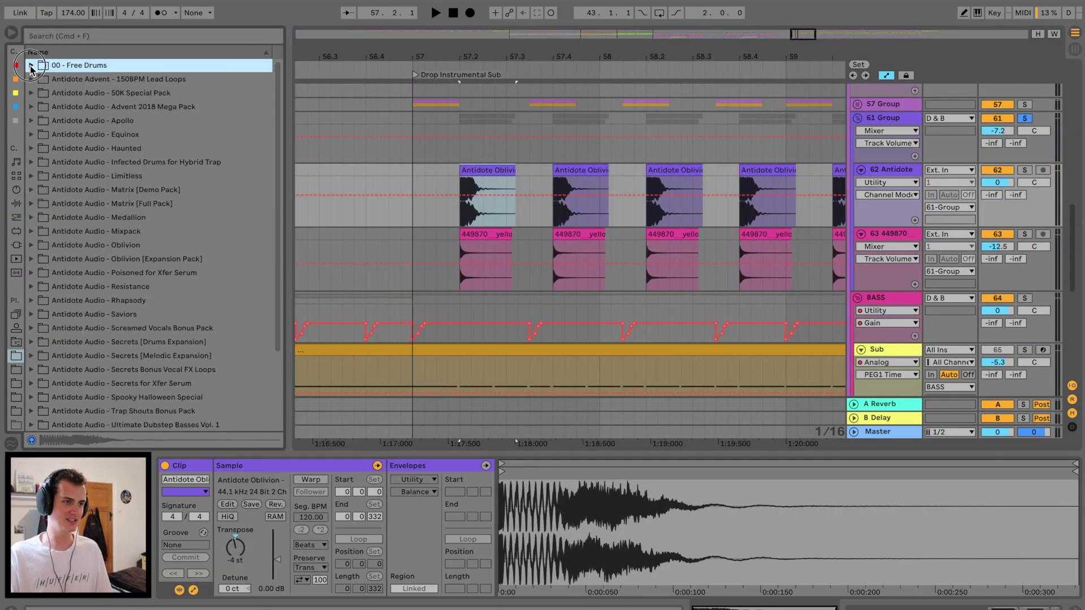
left_click(31, 203)
left_click(138, 357)
left_click(138, 331)
mouse_move(138, 332)
left_mouse_down()
mouse_move(392, 260)
mouse_move(461, 197)
left_mouse_up()
left_click(399, 176)
key("space")
key("space")
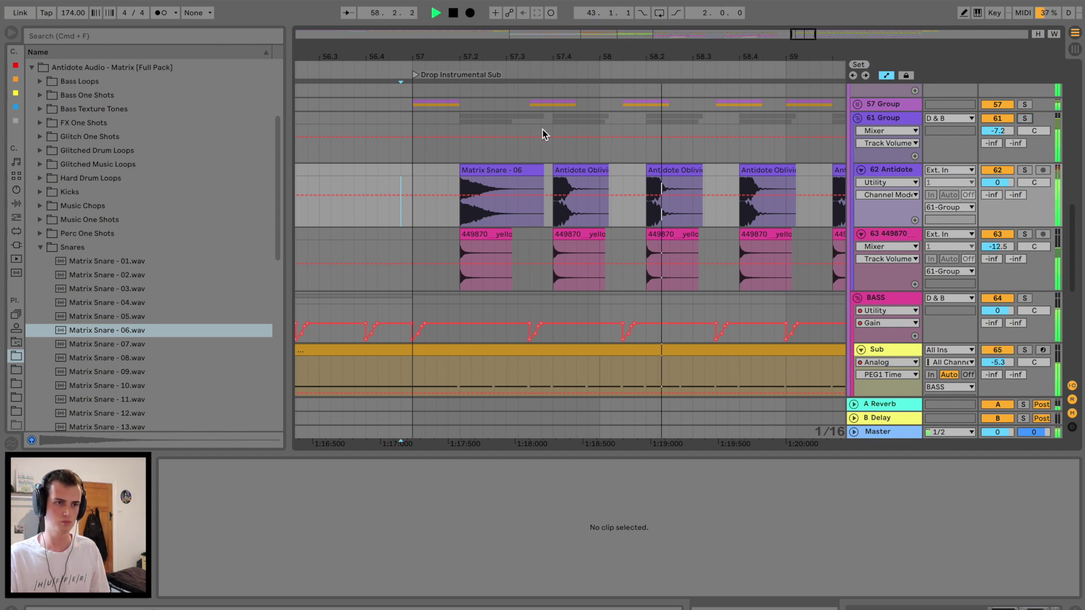
Trim the end of the Matrix Snare - 06 clip at 57.2 and play it with the full mix.
left_click_drag(523, 61, 524, 46)
left_click_drag(531, 174, 472, 209)
key("a")
key("space")
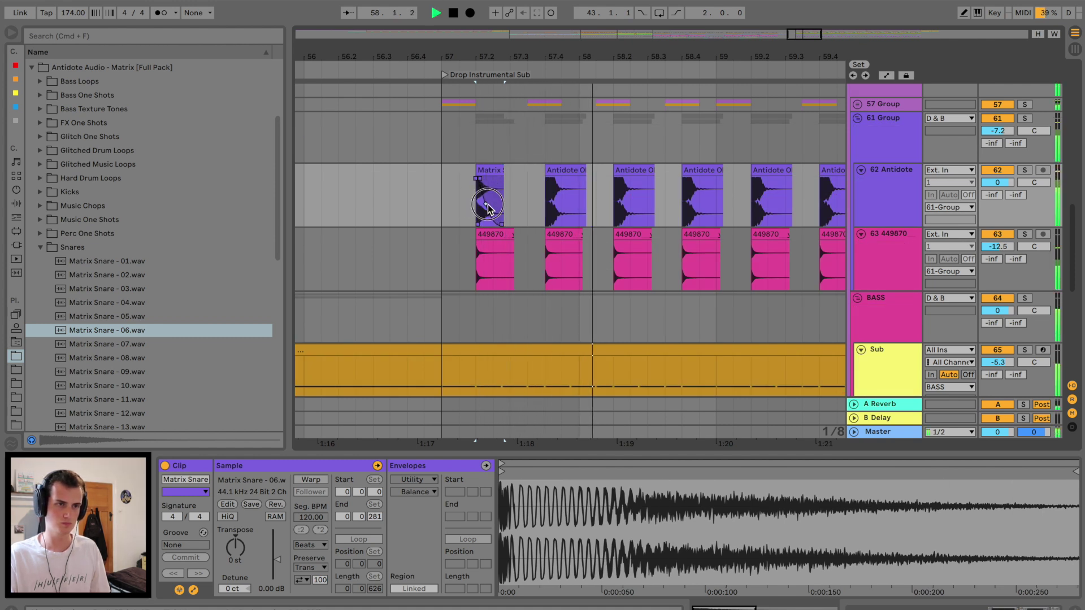
left_click_drag(503, 172, 509, 170)
key("space")
key("space")
Select the half bar holding the Matrix snare on track 62 from bar 57 and duplicate it up to bar 63.
left_click_drag(443, 189, 512, 185)
key("space")
key("super+d")
key("super+d")
key("super+d")
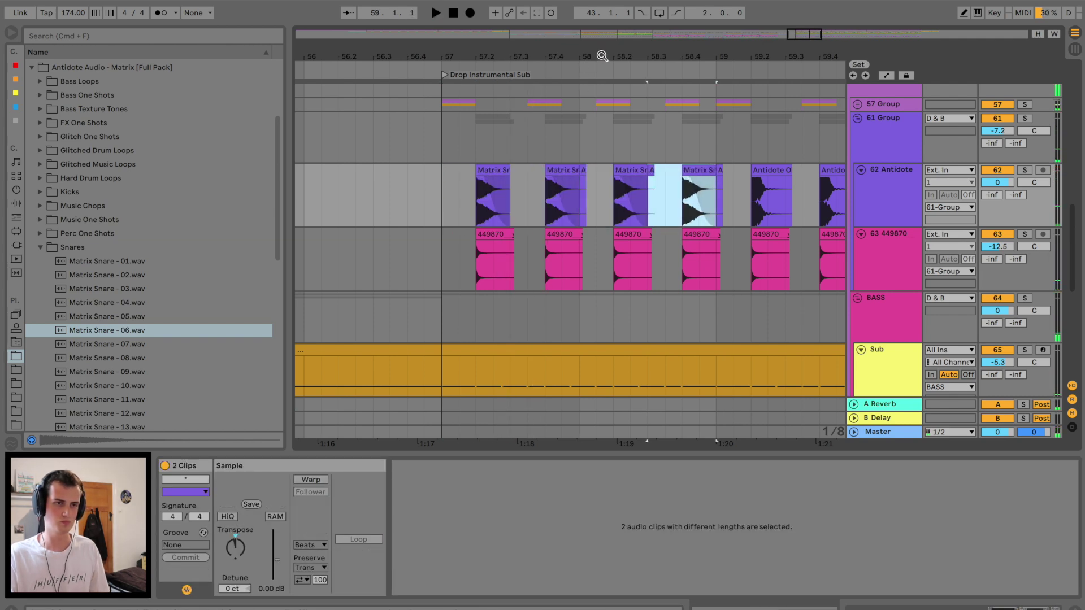
left_click_drag(602, 56, 602, 34)
key("super+d")
key("super+d")
key("super+d")
scroll(538, 152, "right", 5)
key("super+d")
key("super+d")
left_click_drag(524, 58, 523, 39)
key("super+d")
key("super+d")
key("super+d")
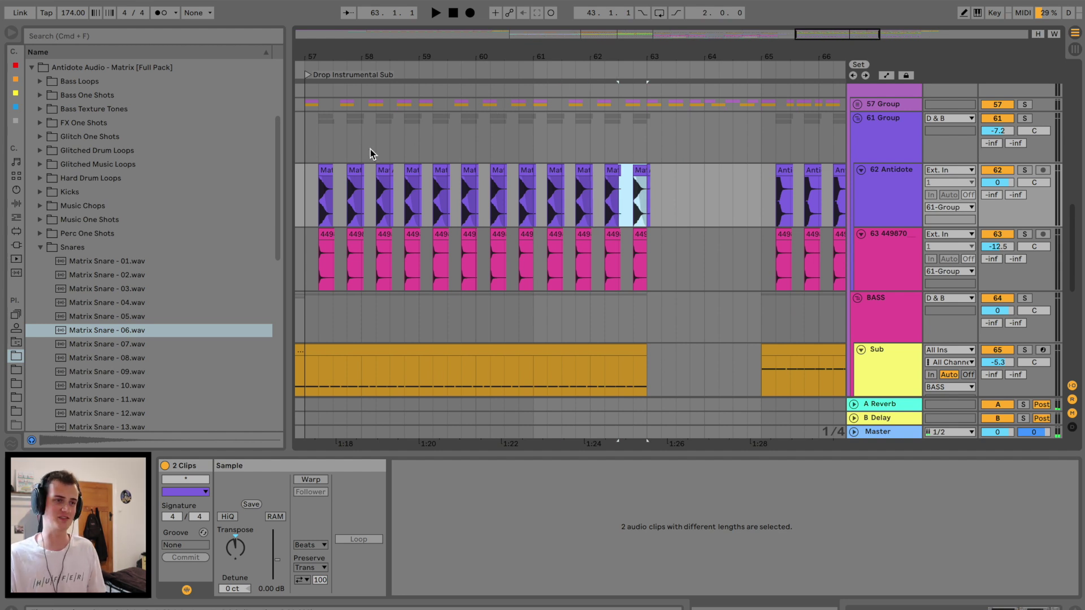
Show the BASS group's Utility gain automation around bar 57.
left_click(309, 180)
left_click_drag(298, 54, 298, 77)
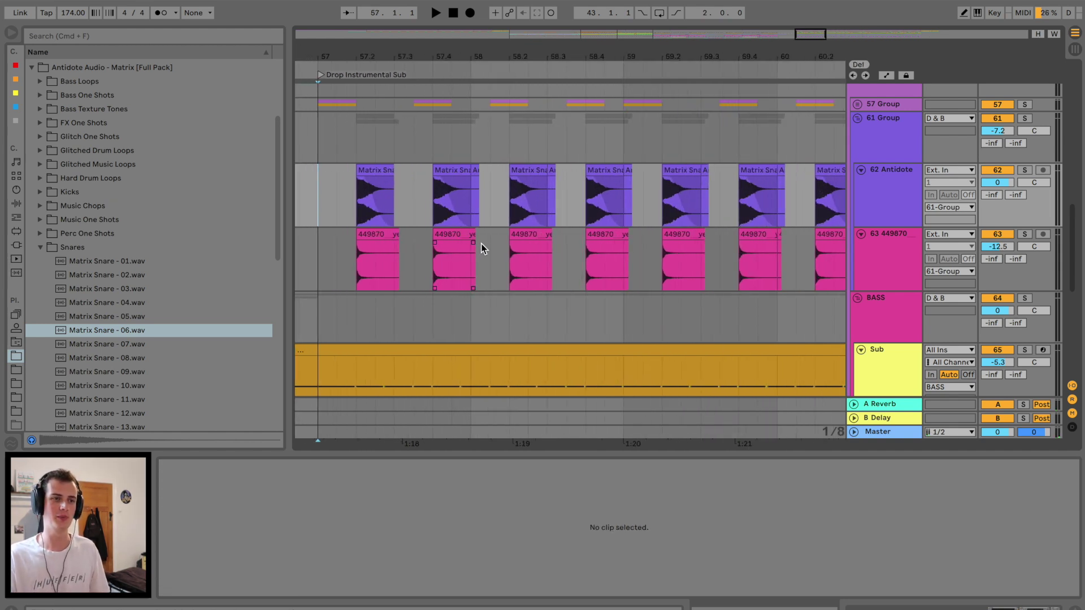
scroll(644, 256, "up", 1)
left_click(874, 335)
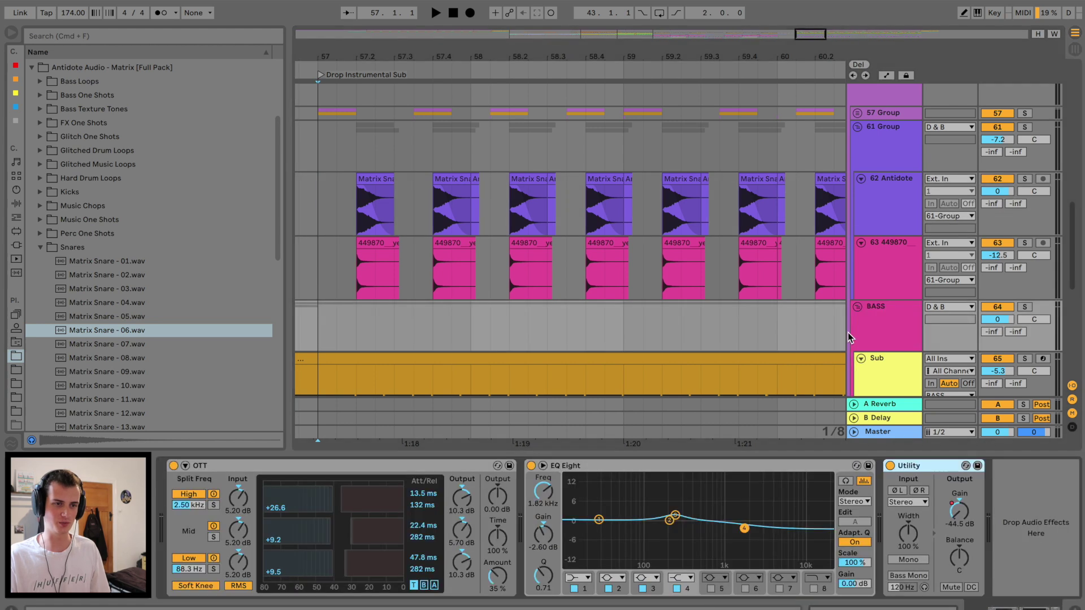
scroll(670, 381, "down", 4)
right_click(956, 510)
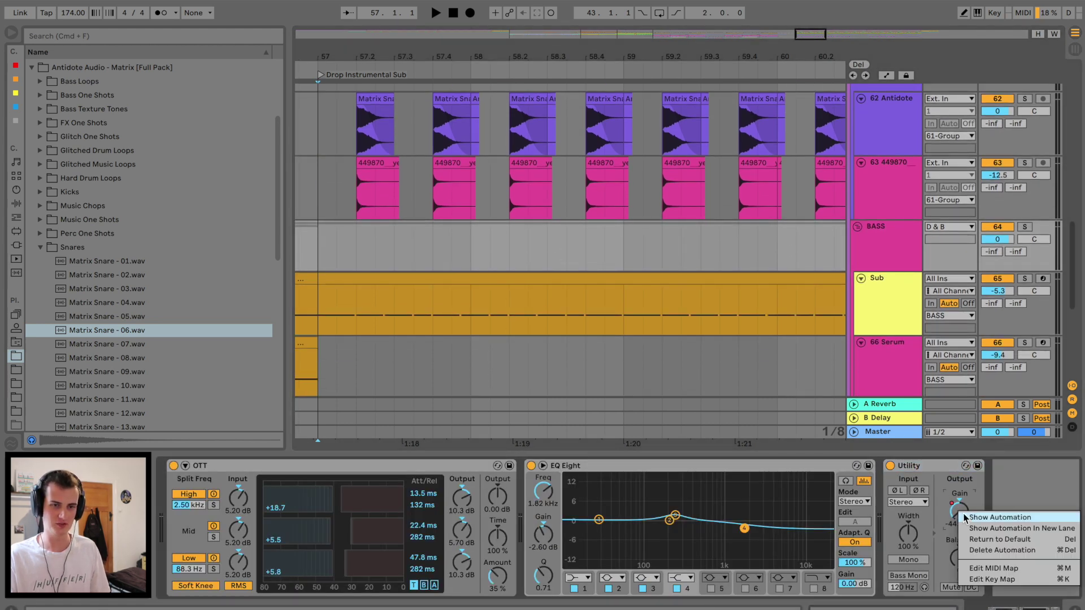
left_click(981, 515)
Copy the BASS gain dip located before 57.4 onto the snare hits at 57.2 and 57.4, and play it.
left_click_drag(415, 242, 432, 241)
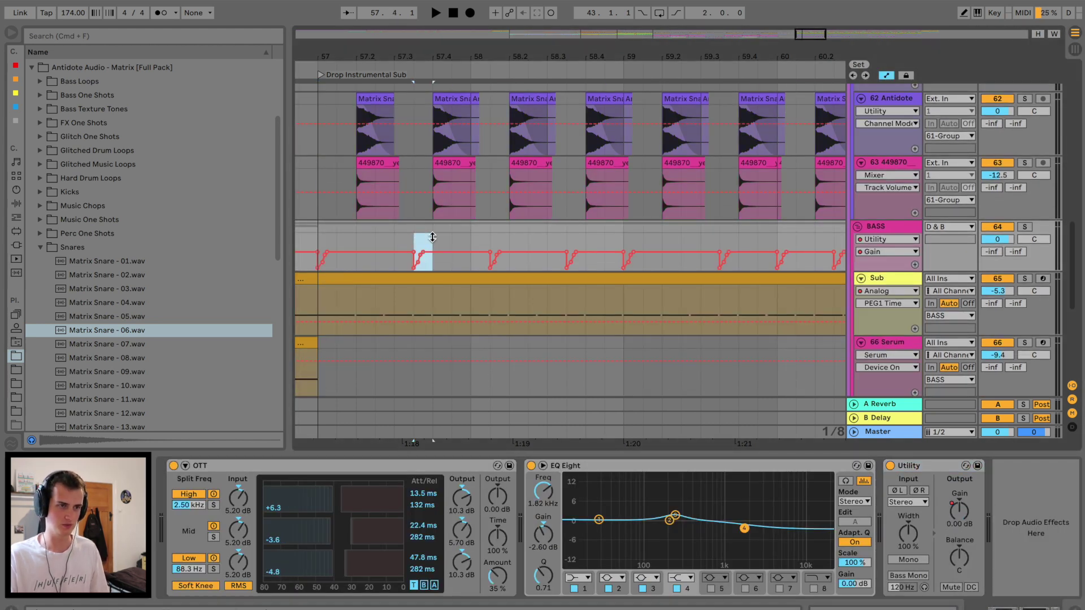
left_click(360, 239)
key("ctrl+v")
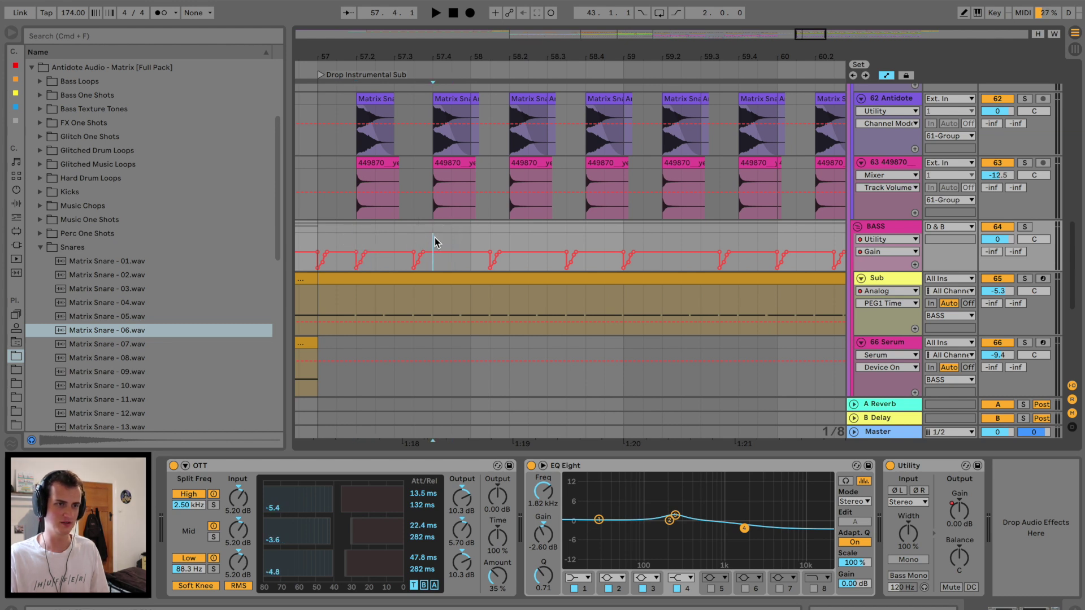
key("ctrl+v")
left_click(316, 229)
key("space")
Select the one-bar BASS gain ducking pattern from bar 57 and duplicate it up to bar 63.
left_click_drag(356, 233, 318, 255)
key("super+d")
key("super+d")
key("super+d")
left_click_drag(669, 55, 712, 56)
key("super+d")
key("super+d")
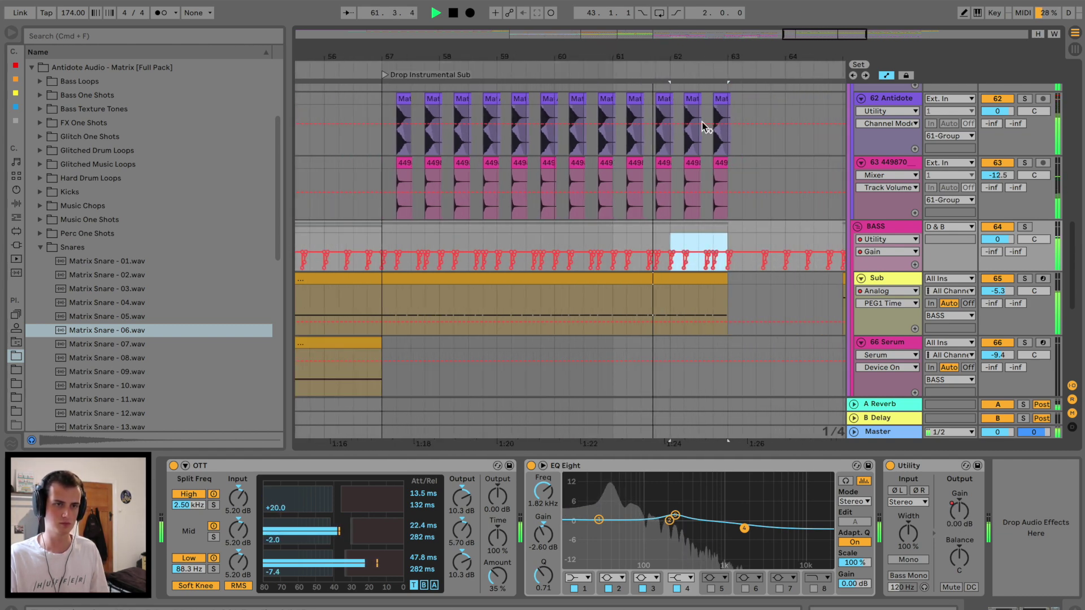
Paste the BASS gain ducking pattern at bar 65, duplicate it up to bar 71, and undo the extra duplicate.
scroll(704, 113, "right", 10)
left_click(548, 236)
key("super+v")
key("super+d")
key("super+d")
key("super+d")
key("super+d")
key("super+d")
key("super+d")
key("super+z")
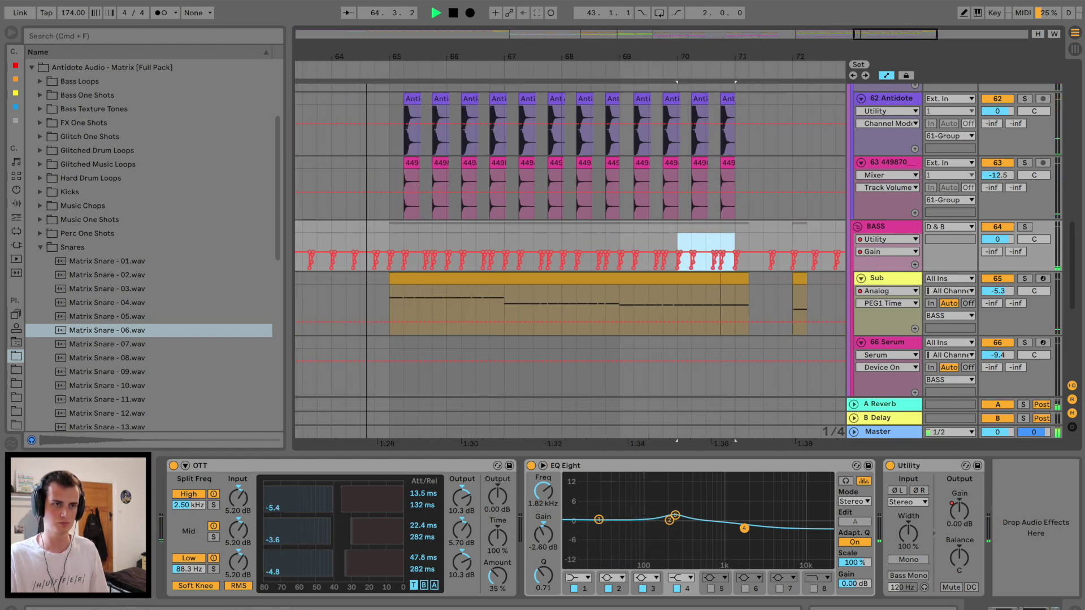
Copy the original Antidote snare clip after bar 65 on track 62 and return to bar 57.
left_click_drag(688, 55, 688, 65)
scroll(441, 142, "left", 5)
left_click(419, 100)
scroll(434, 123, "left", 10)
scroll(432, 120, "left", 8)
key("space")
left_click_drag(619, 62, 619, 93)
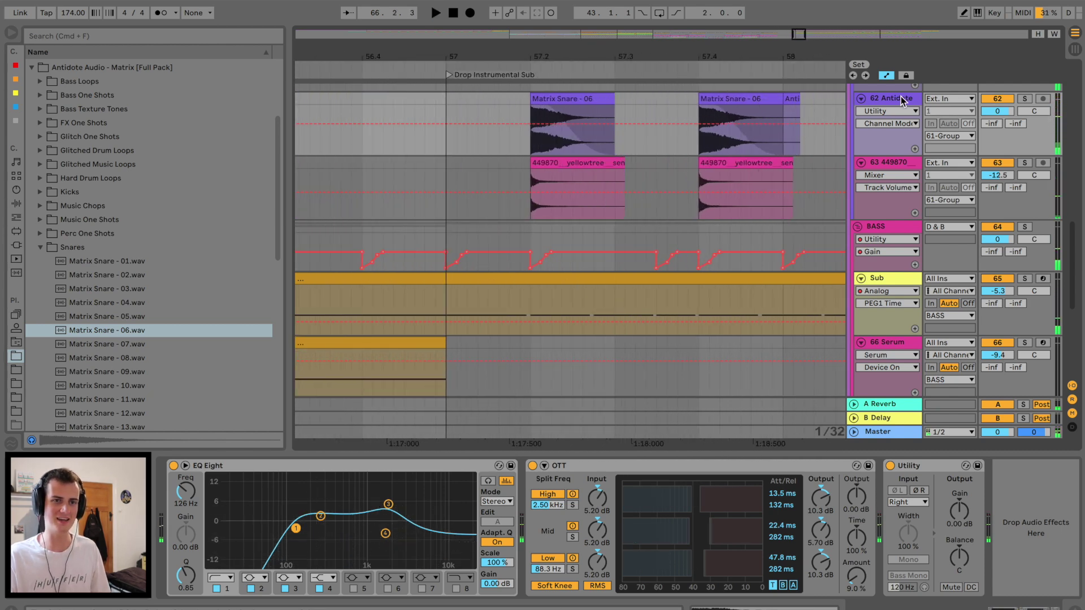
Insert an audio track below track 62, paste the Antidote Oblivion snare at 57.2, and play both layers.
key("super+t")
left_click(530, 166)
key("super+v")
left_click_drag(546, 64, 531, 209)
key("space")
key("space")
Split the Antidote Oblivion snare on track 63 just after its attack and delete the tail portion.
left_click_drag(522, 67, 522, 90)
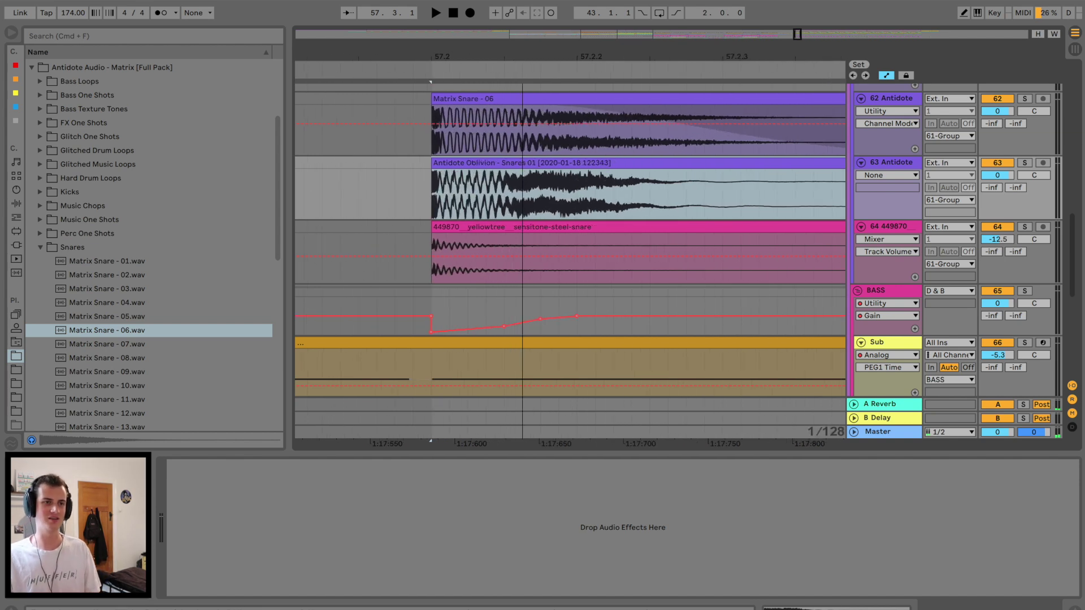
left_click(522, 191)
key("super+e")
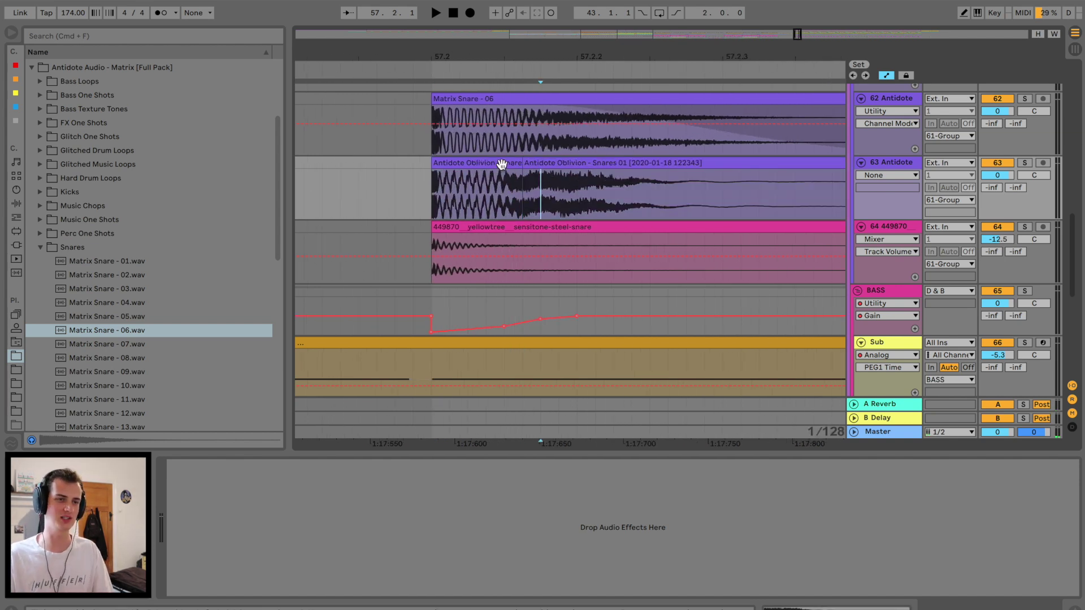
left_click(536, 162)
key("Delete")
Move the Antidote snare's attack onto the start of Matrix Snare - 06 on track 62 and play it soloed.
left_click_drag(477, 167, 477, 118)
key("a")
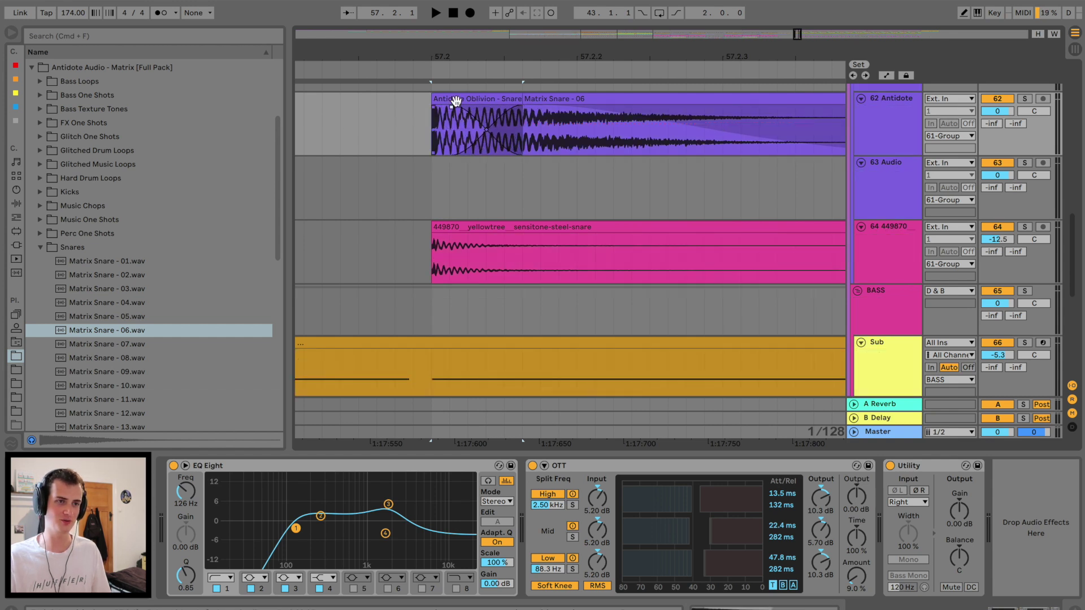
key("space")
left_click(1024, 99)
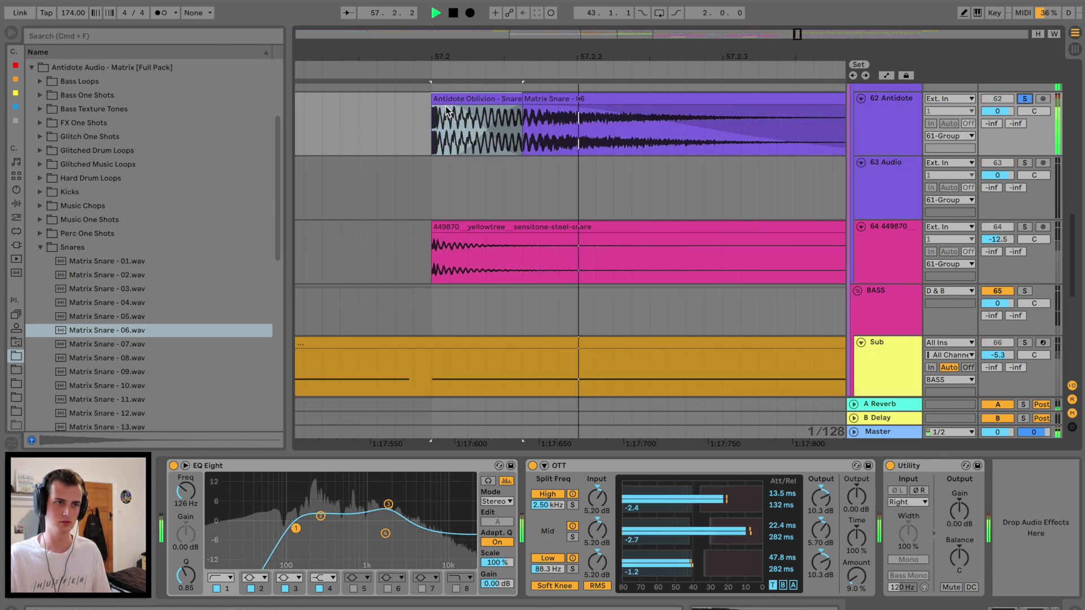
Transpose the first Matrix Snare - 06 clip at 57.2 to -2 st and audition it in the full mix with track 62 unsoloed.
left_click(597, 101)
key("space")
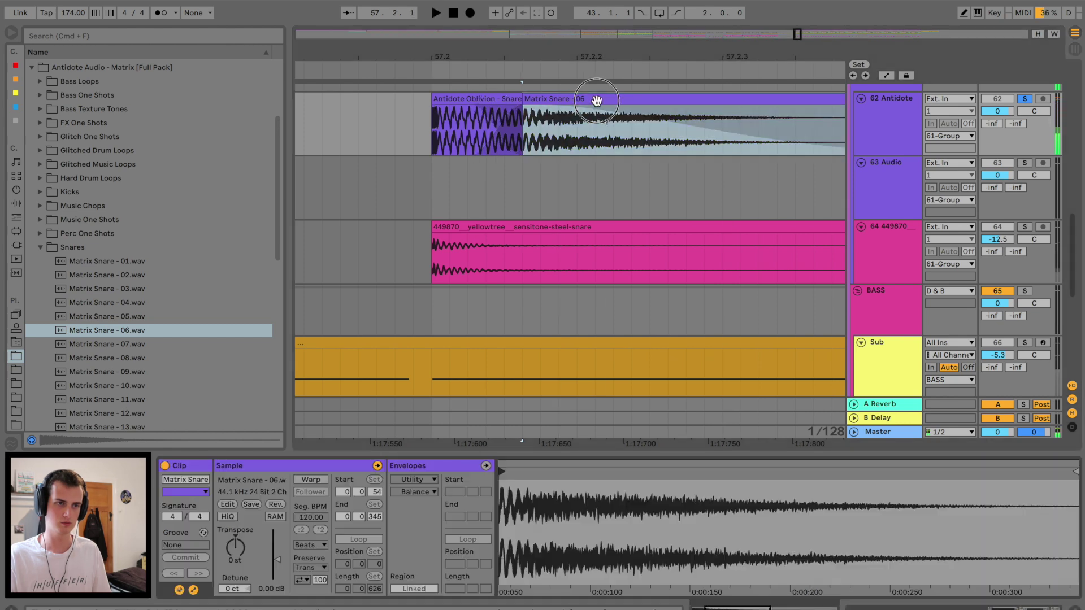
left_click_drag(236, 544, 236, 552)
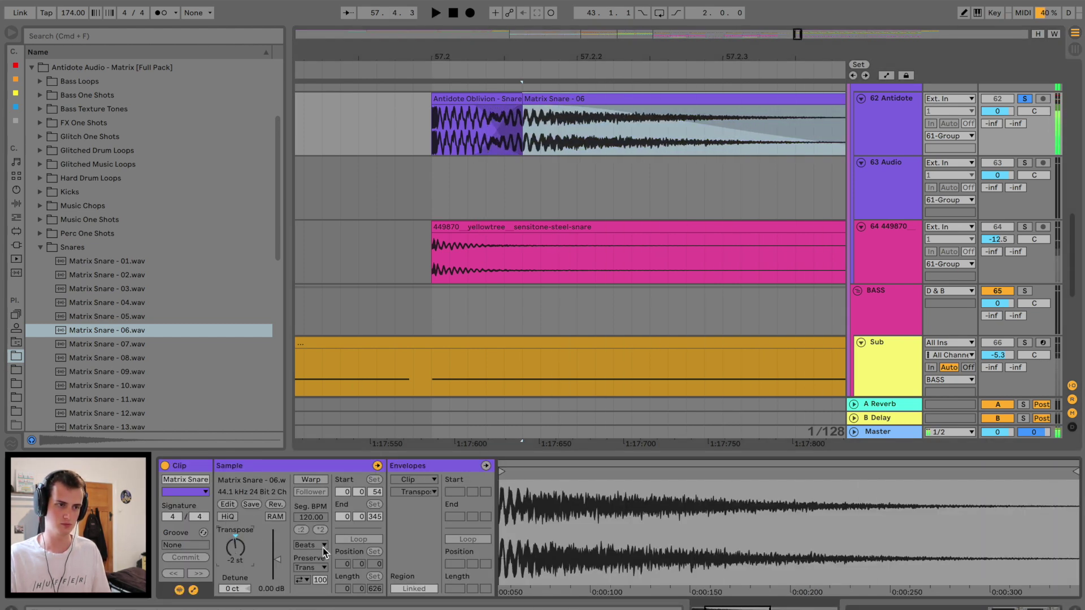
mouse_move(488, 49)
left_mouse_down()
mouse_move(492, 22)
mouse_move(464, 40)
left_mouse_up()
left_click(360, 129)
key("space")
left_click(1026, 100)
left_click(485, 99)
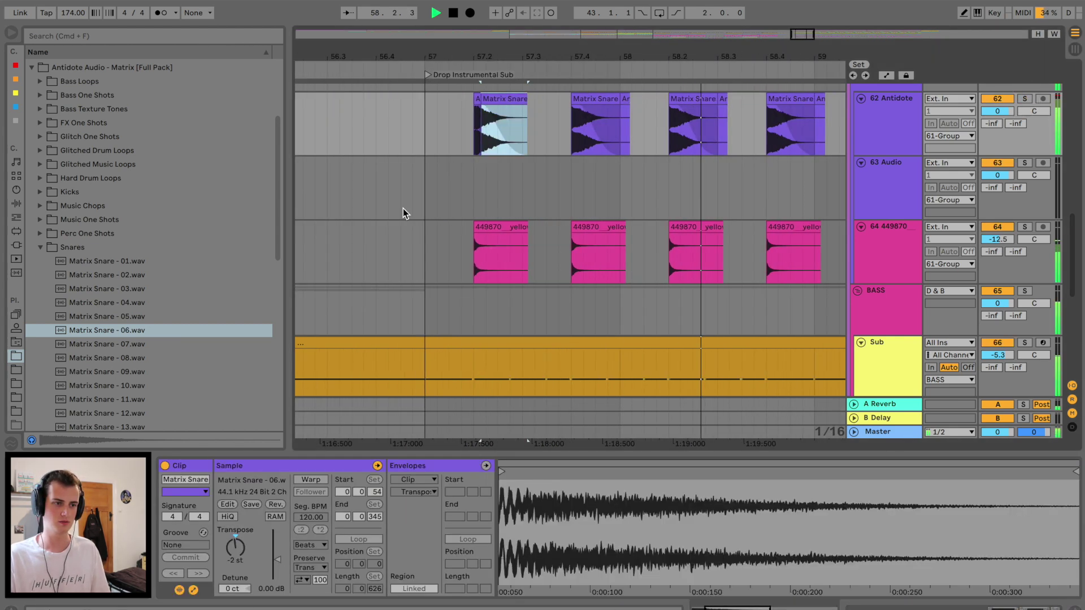
Transpose the first Matrix Snare - 06 clip to 4 st and play the start of the drop to check it.
left_click(236, 547)
left_click(415, 132)
key("space")
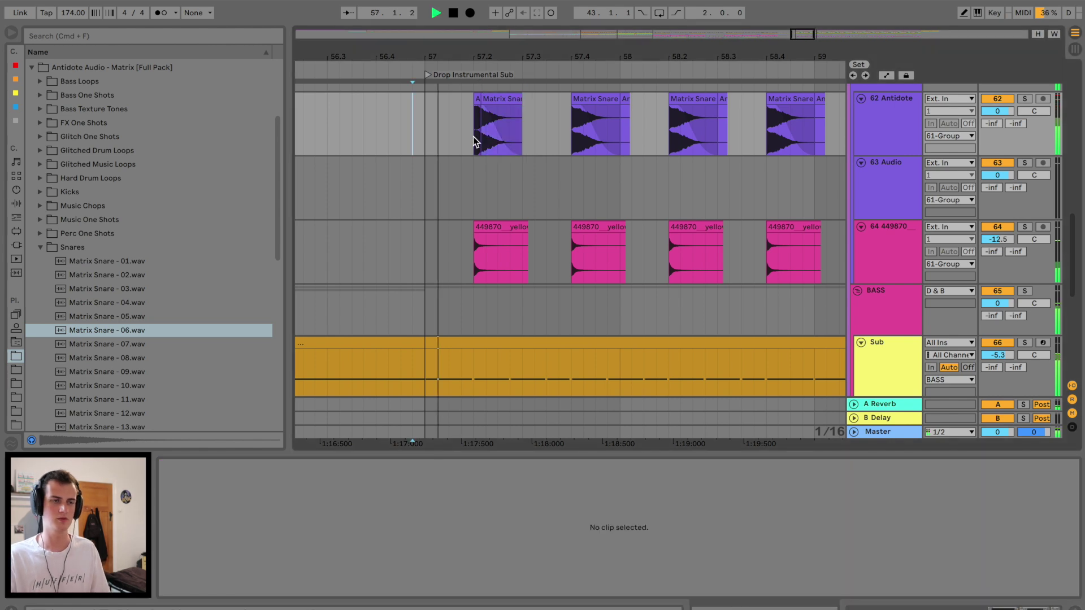
left_click(496, 99)
left_click_drag(235, 547, 235, 535)
key("space")
key("space")
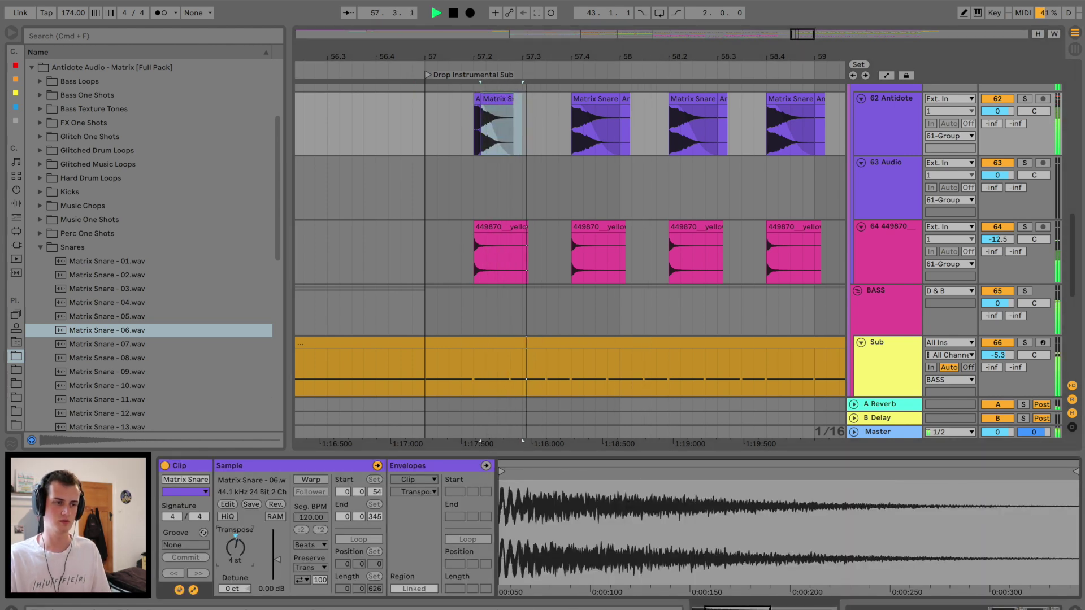
key("space")
left_click(426, 127)
key("space")
Shift the join between the Antidote Oblivion snare and Matrix Snare - 06 at 57.2 later in time and audition the combined hit.
left_click_drag(482, 54, 465, 111)
key("space")
key("space")
left_click(416, 105)
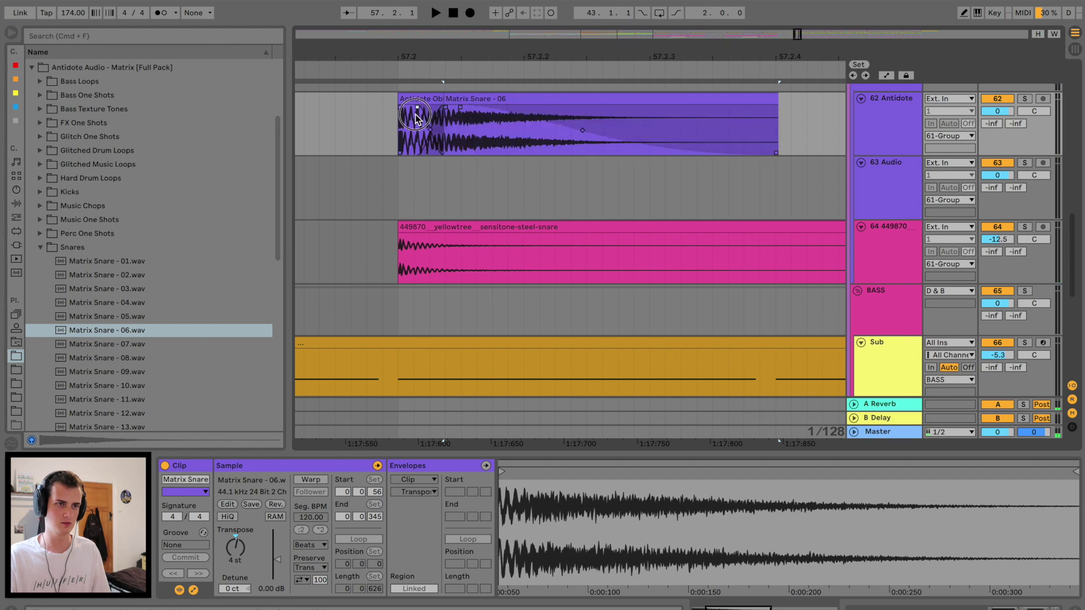
key("space")
key("space")
left_click_drag(443, 112, 481, 114)
left_click(456, 132)
key("space")
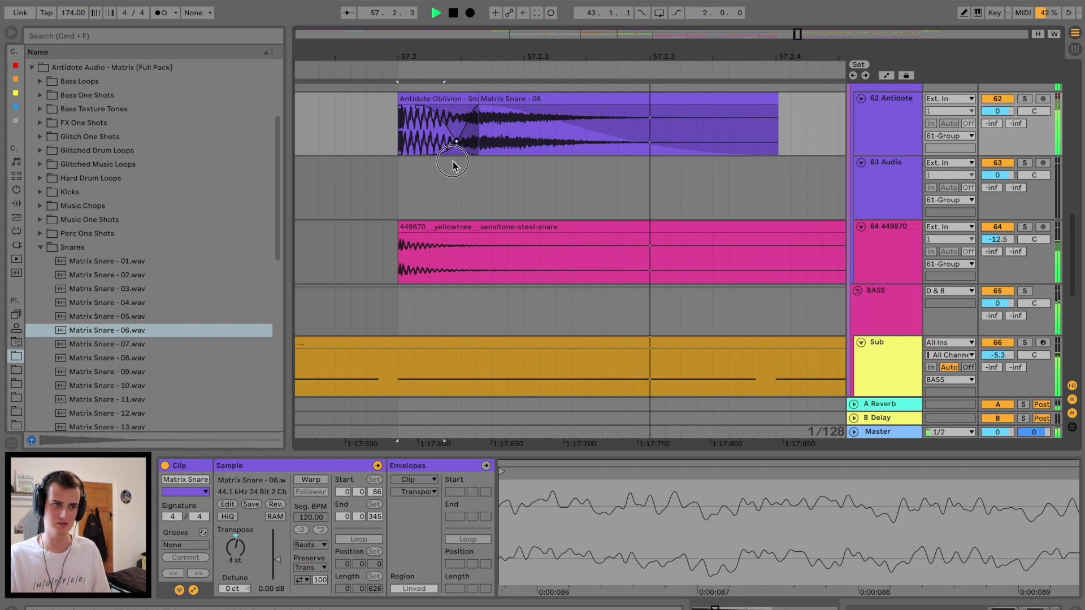
key("space")
Duplicate the half-bar snare section at bar 57 repeatedly along track 62 towards bar 63.
left_click_drag(471, 60, 471, 26)
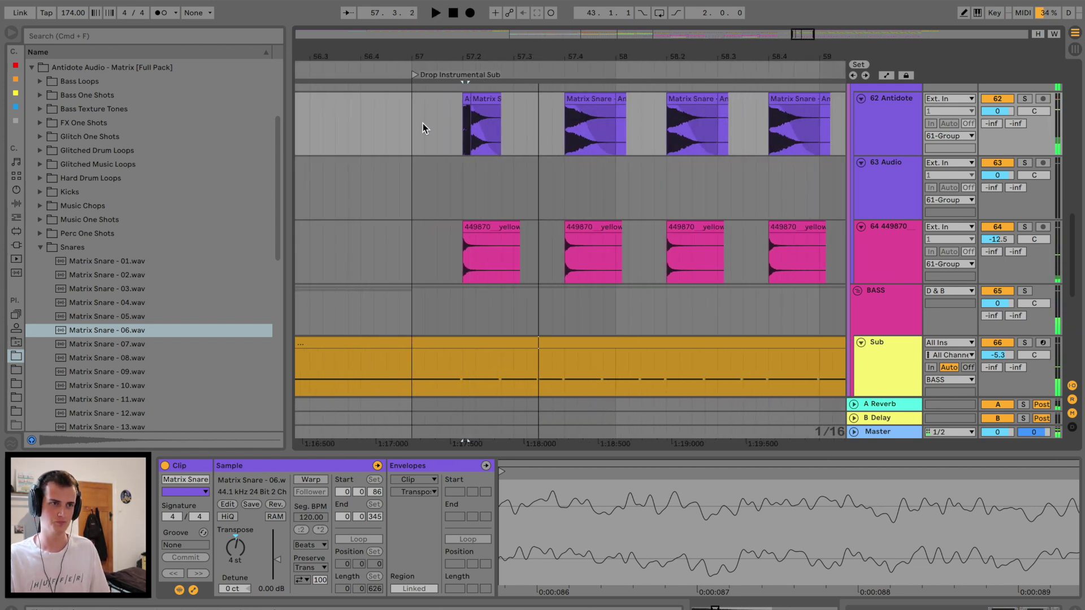
left_click_drag(411, 136, 504, 135)
key("super+d")
key("super+d")
key("super+d")
key("super+d")
left_click_drag(597, 45, 601, 23)
key("super+d")
key("super+d")
key("super+d")
key("super+d")
key("super+d")
key("super+d")
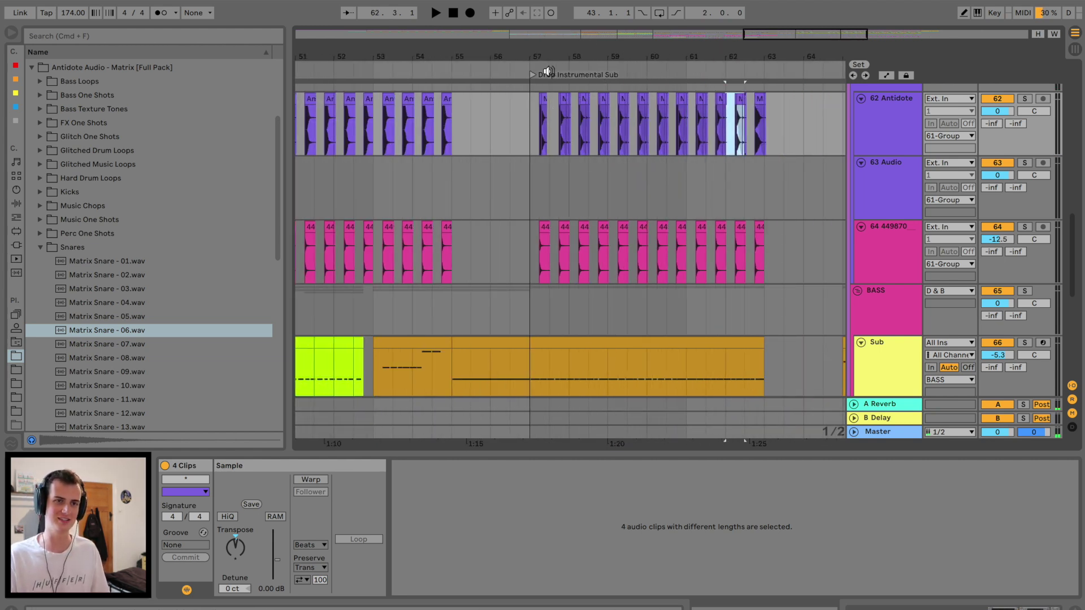
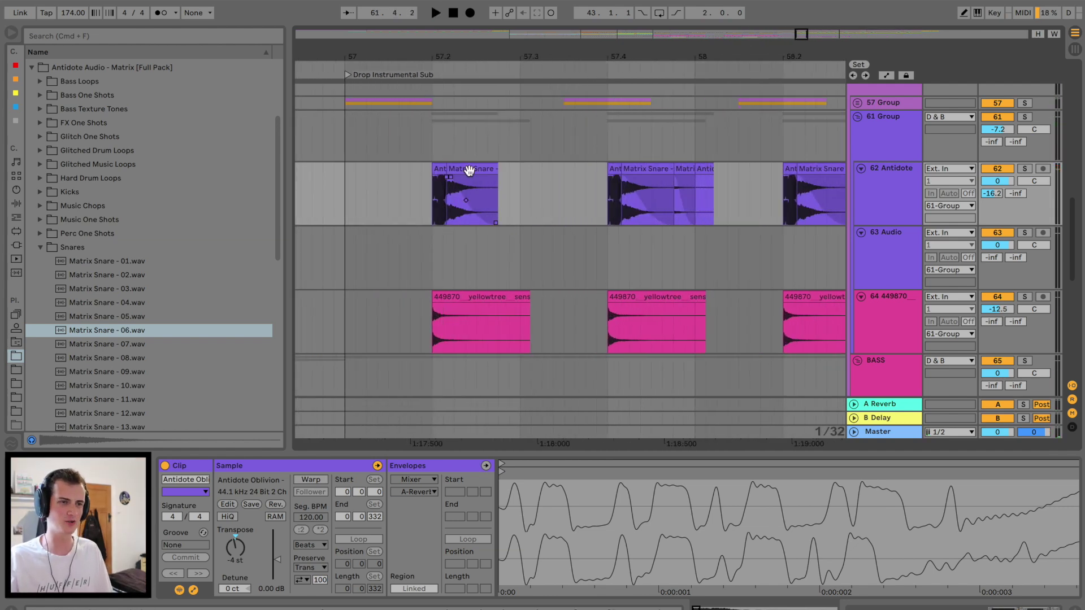
Move the first Matrix Snare - 06 clip to track 63, extend the Antidote Oblivion snare above it, and audition the overlapping layers.
left_click_drag(469, 171, 454, 194)
left_click(435, 171)
key("space")
key("space")
key("space")
key("space")
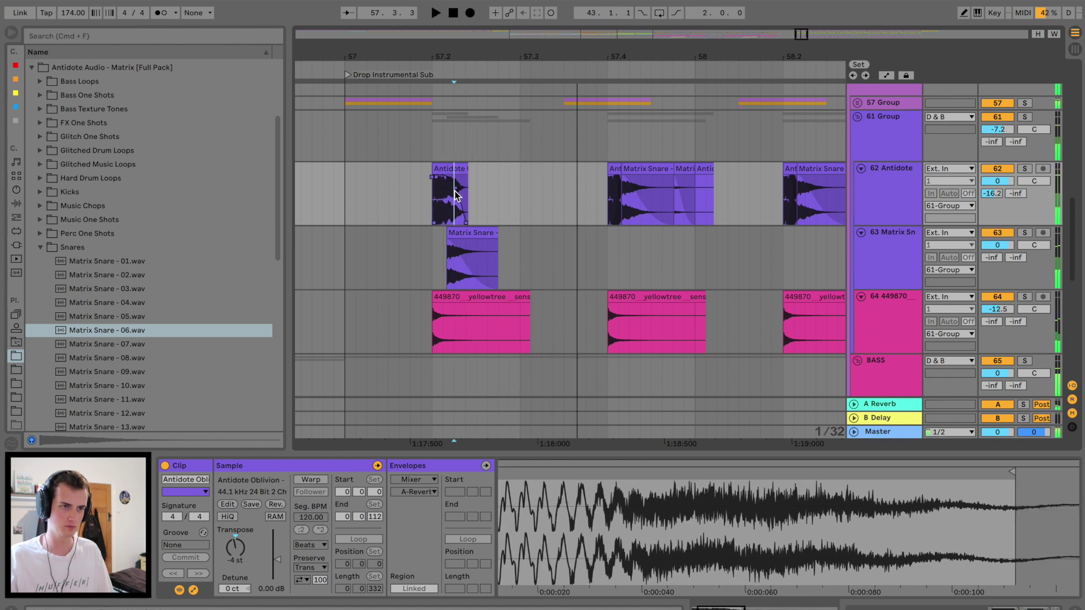
left_click(411, 207)
key("space")
key("space")
Delete the snare clips on track 62 that follow the first hit, up to bar 63.
left_click_drag(458, 60, 459, 28)
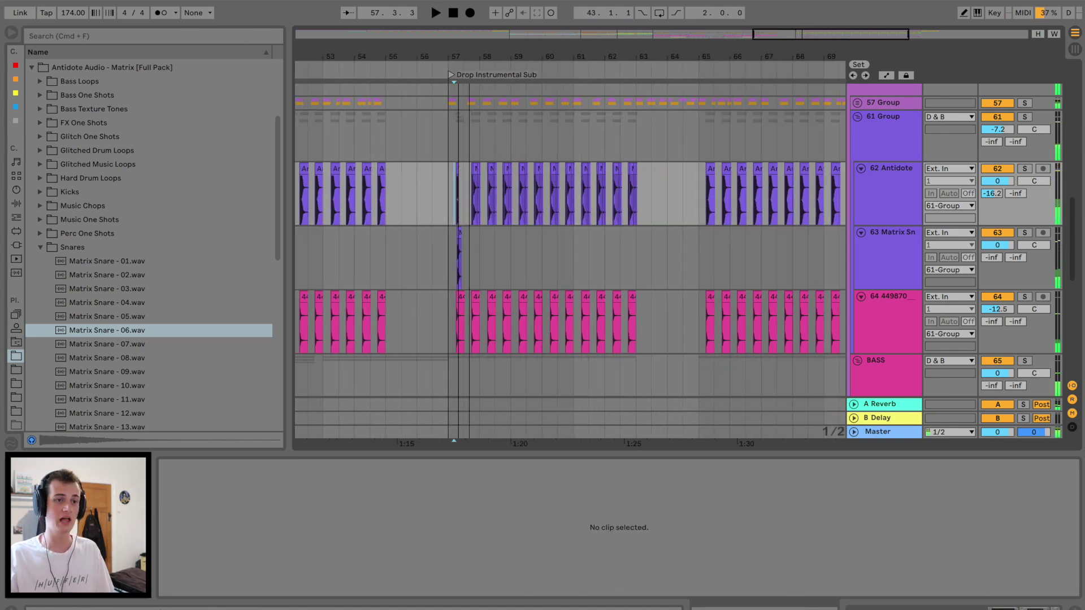
left_click_drag(651, 170, 480, 182)
key("Delete")
Duplicate the half-bar section with both snare layers on tracks 62 and 63 from bar 57 through to bar 63, and start playback.
left_click_drag(448, 50, 443, 170)
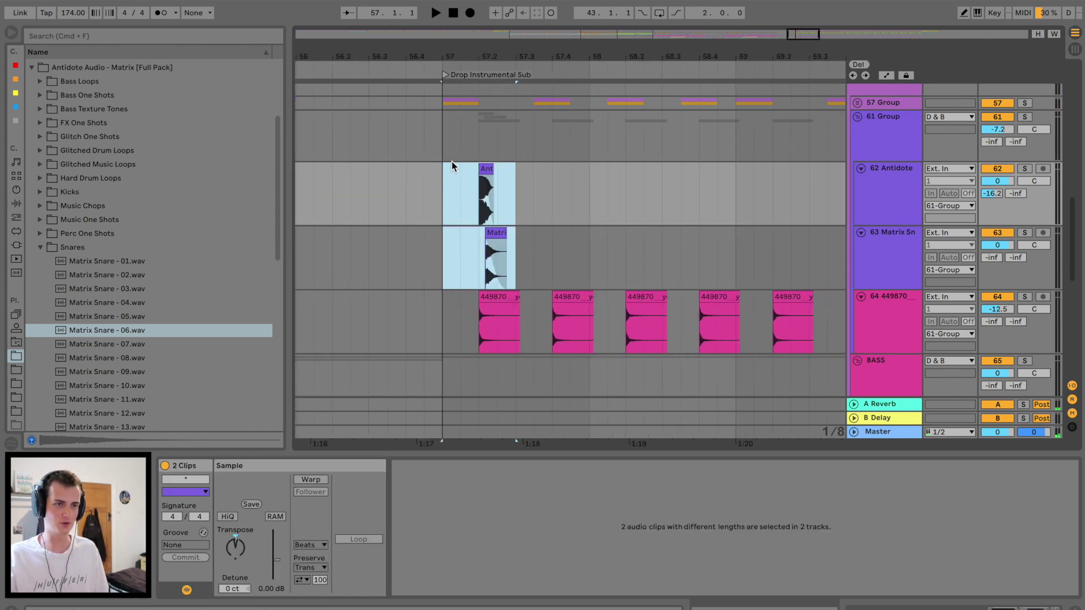
key("super+d")
key("super+d")
key("super+d")
key("super+d")
key("super+d")
left_click_drag(581, 51, 581, 24)
key("super+d")
key("super+d")
key("super+d")
key("super+d")
key("super+d")
key("super+d")
key("super+d")
scroll(573, 124, "right", 3)
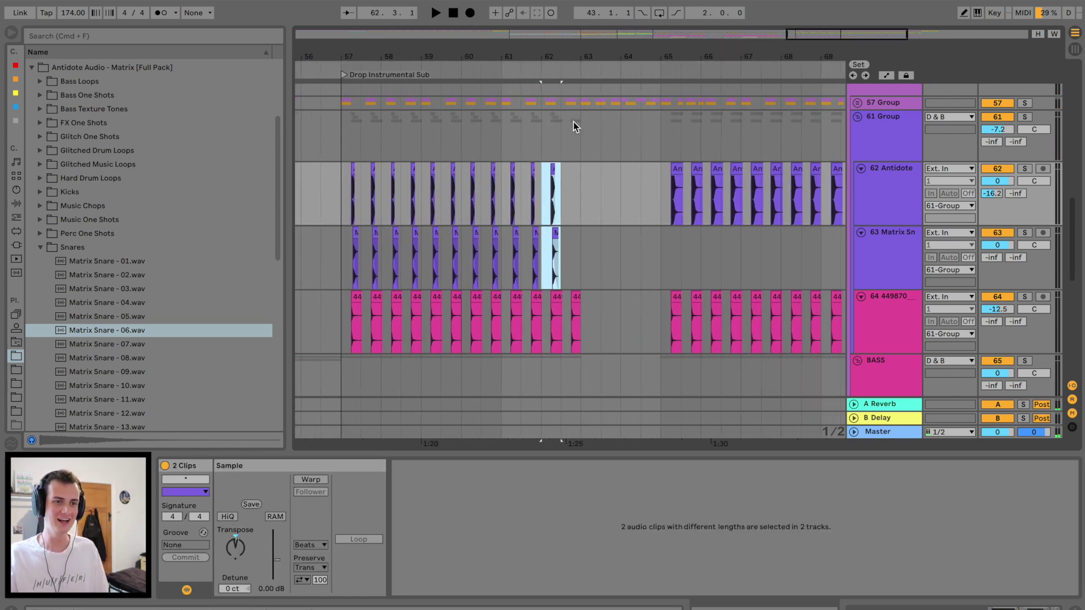
key("super+z")
left_click(304, 62)
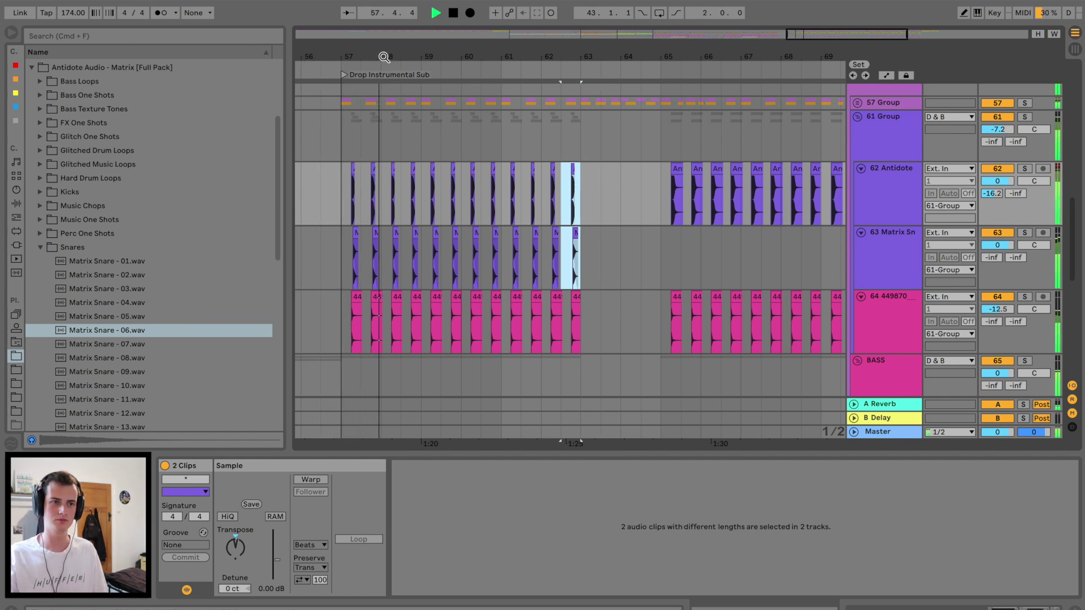
left_click(673, 189)
key("super+v")
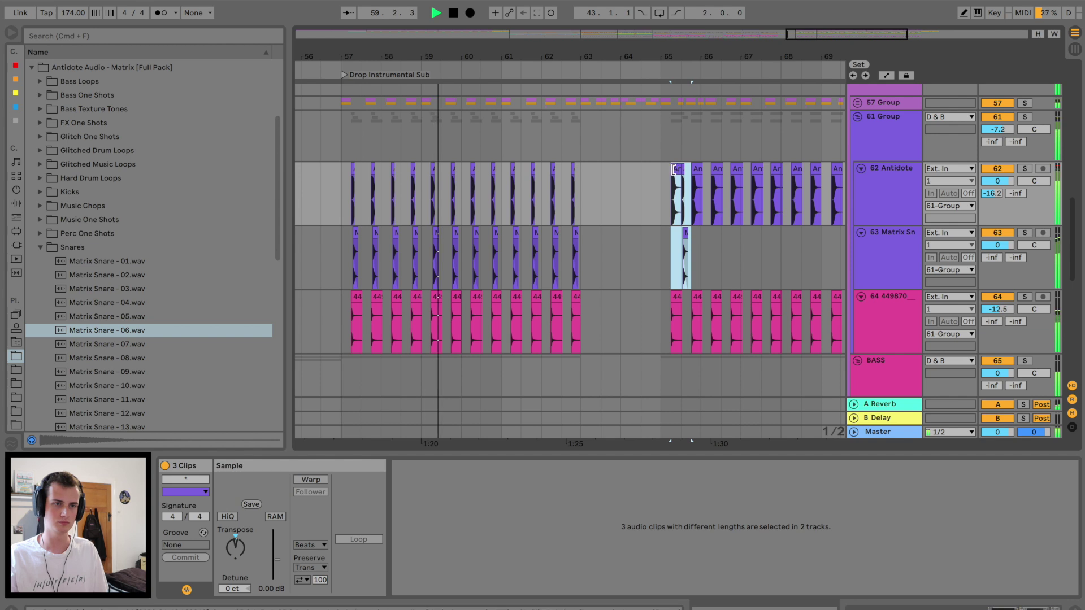
key("super+z")
Delete the old snare clips on track 62 between bars 65 and 71.
left_click(660, 173)
scroll(672, 176, "right", 5)
mouse_move(652, 180)
left_mouse_down()
mouse_move(377, 195)
mouse_move(345, 177)
left_mouse_up()
key("Delete")
Paste the two-track snare section at bar 65 and duplicate it through to bar 71 on tracks 62 and 63.
left_click(353, 170)
key("super+v")
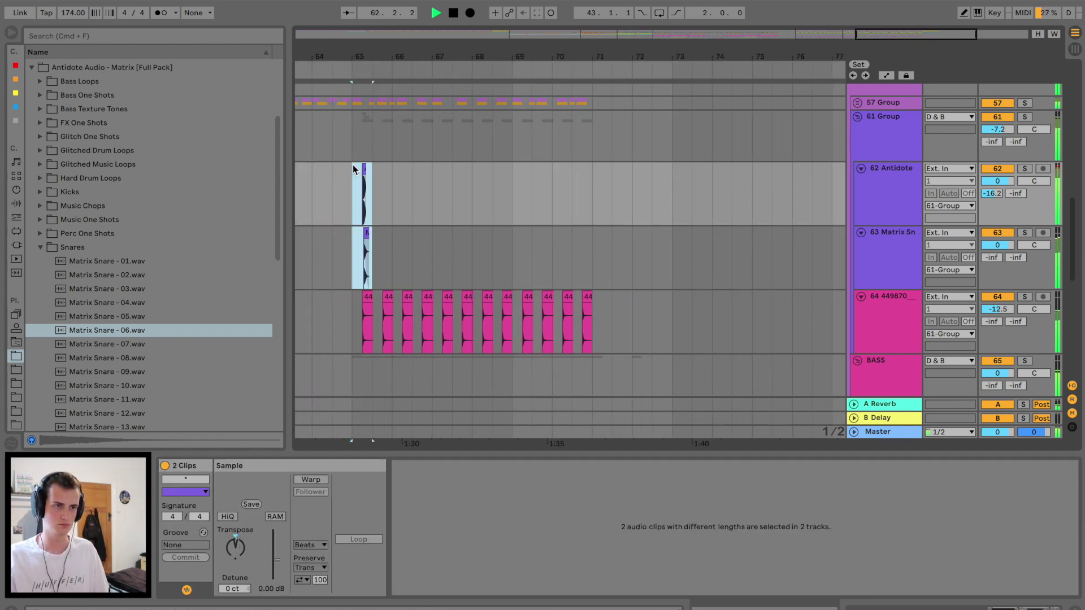
key("super+d")
key("super+d")
key("super+d")
key("super+d")
key("super+d")
key("super+d")
key("super+d")
key("super+d")
key("super+d")
key("super+d")
key("super+d")
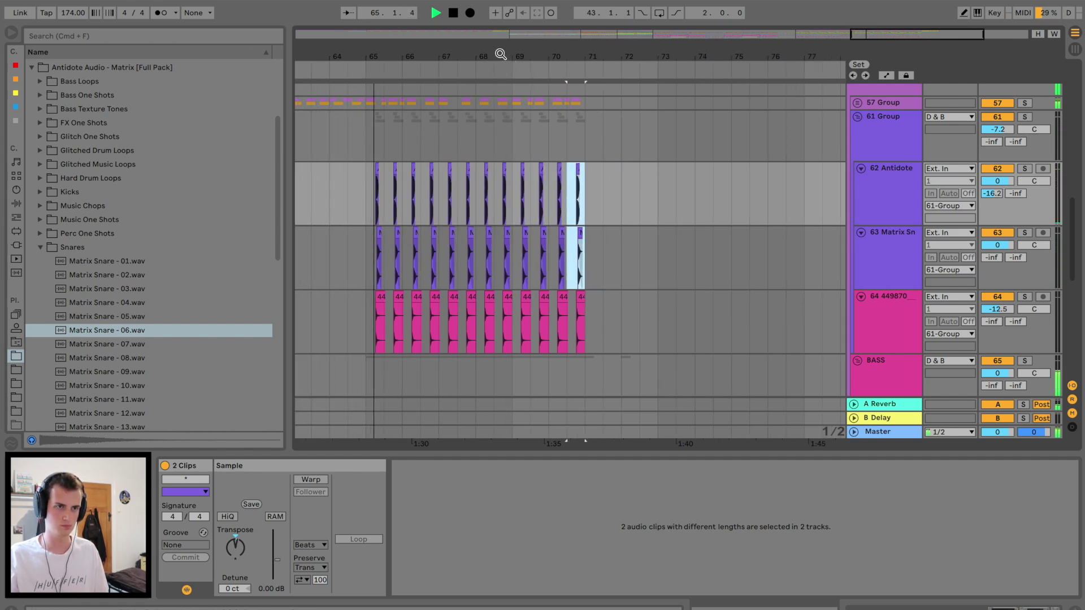
Set the Matrix Snare track's reverb send to -4.0 dB, then solo track 63 and stop playback.
left_click_drag(501, 55, 501, 71)
left_click_drag(991, 258, 991, 184)
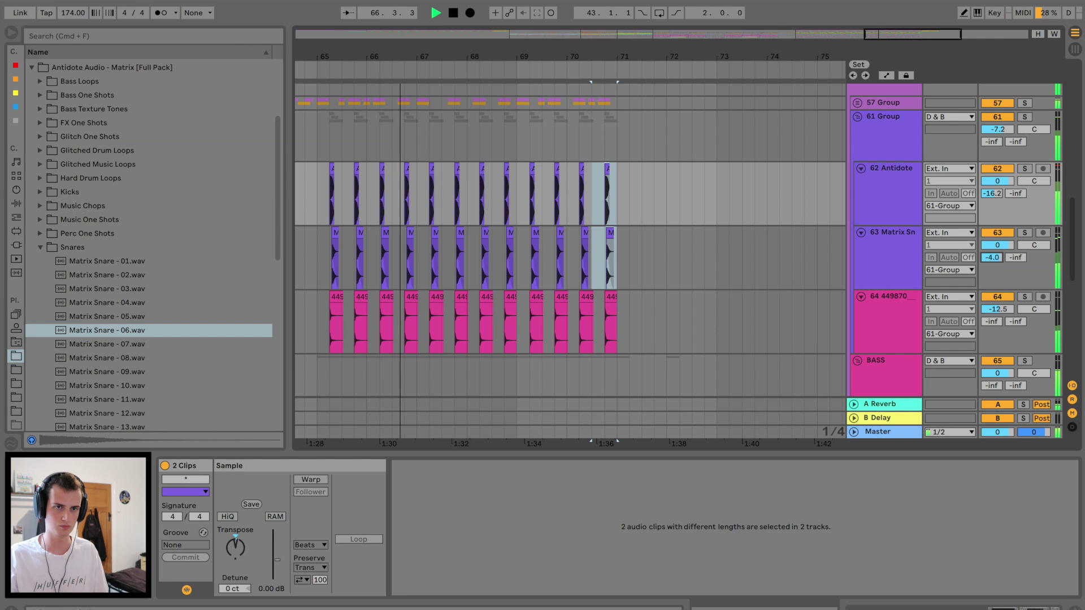
left_click_drag(492, 59, 494, 43)
scroll(654, 328, "down", 3)
left_click(882, 234)
left_click(1025, 233)
key("space")
Audition soloed track 28 from just before bar 65 and find Overdrive among the audio effects.
scroll(559, 325, "down", 4)
scroll(558, 324, "up", 10)
scroll(558, 325, "left", 2)
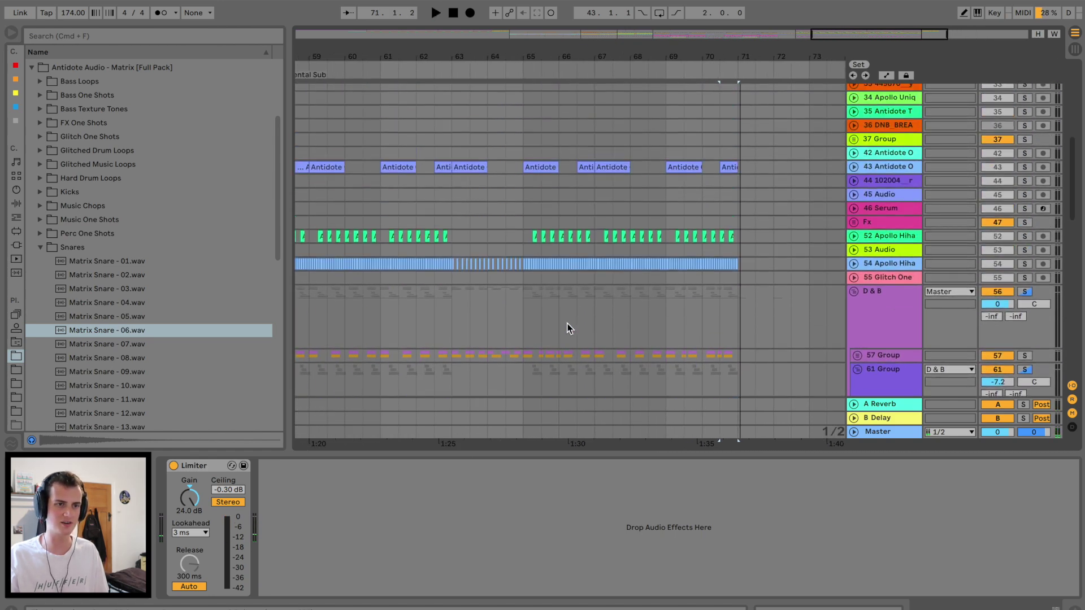
left_click_drag(545, 56, 374, 192)
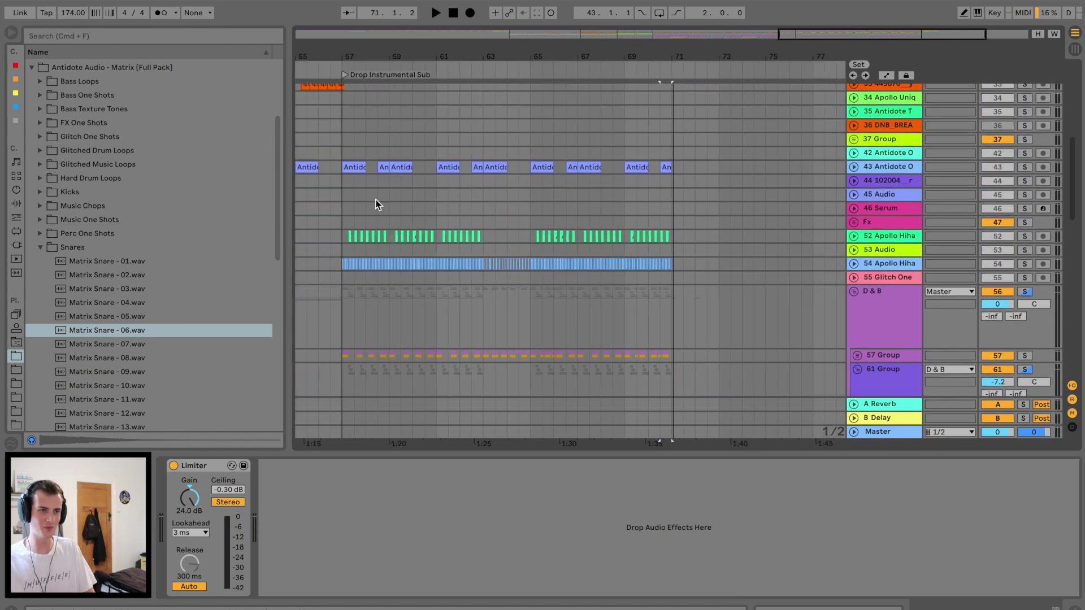
left_click(336, 232)
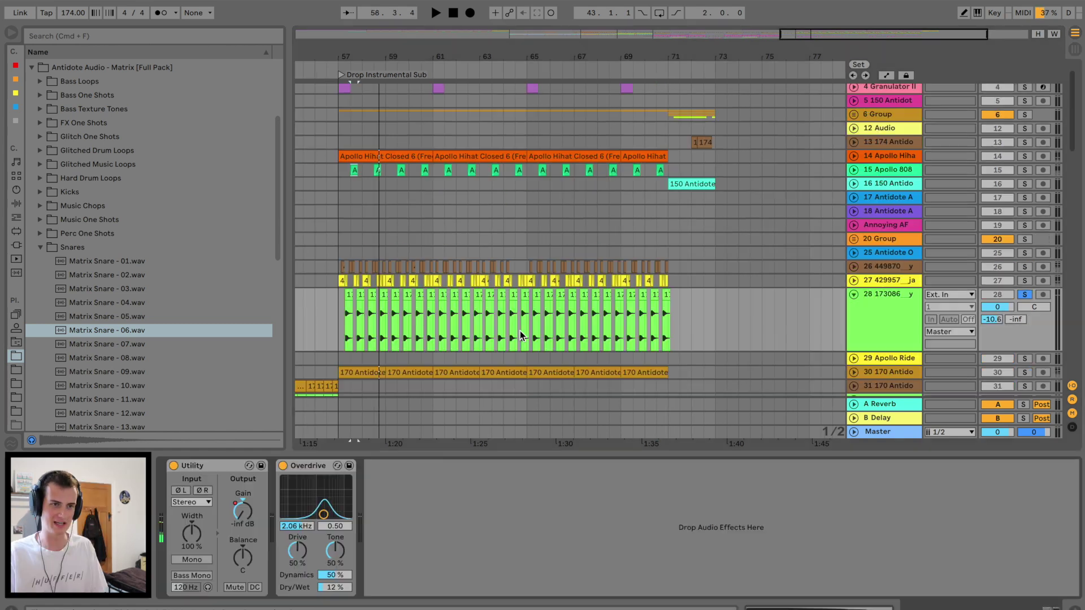
left_click(520, 330)
key("space")
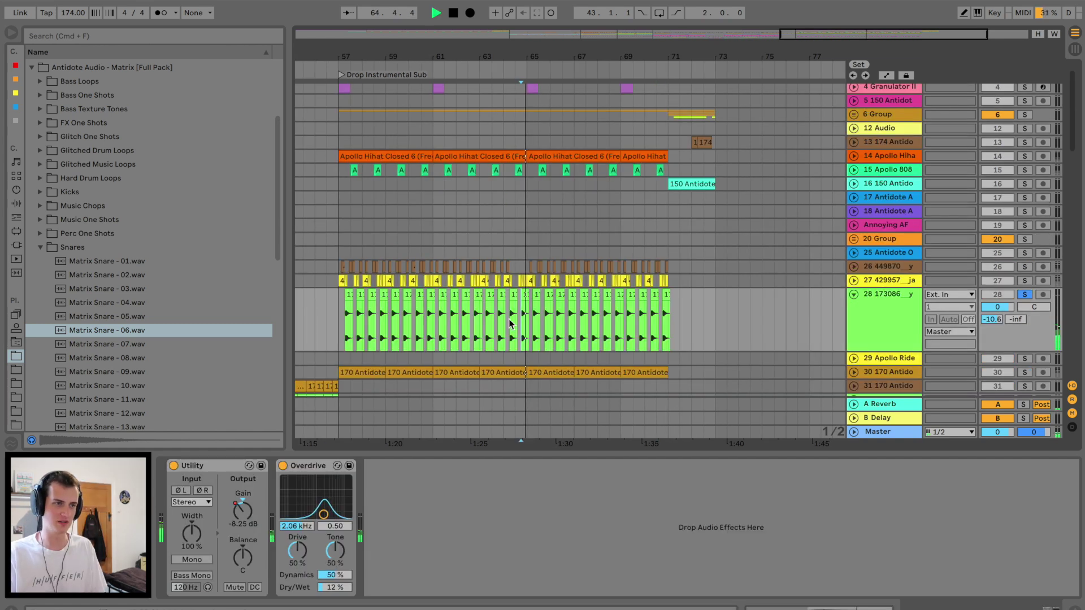
left_click(16, 204)
left_click(65, 273)
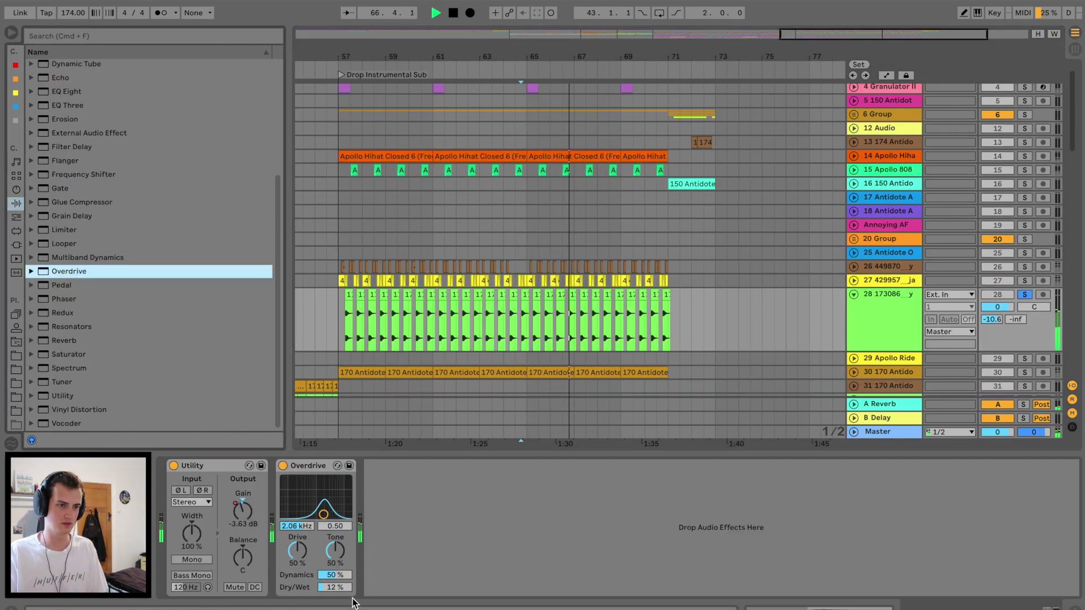
Raise the Overdrive Dry/Wet on track 28 to 100% and unsolo the track to hear it in the mix.
left_click_drag(344, 588, 343, 578)
left_click(1026, 295)
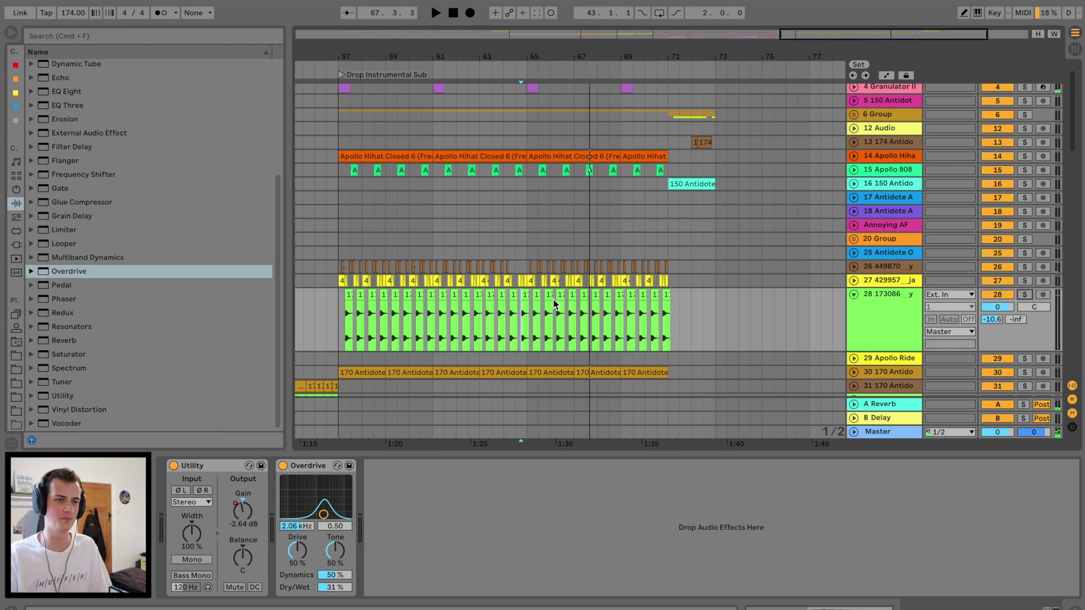
left_click_drag(334, 590, 334, 580)
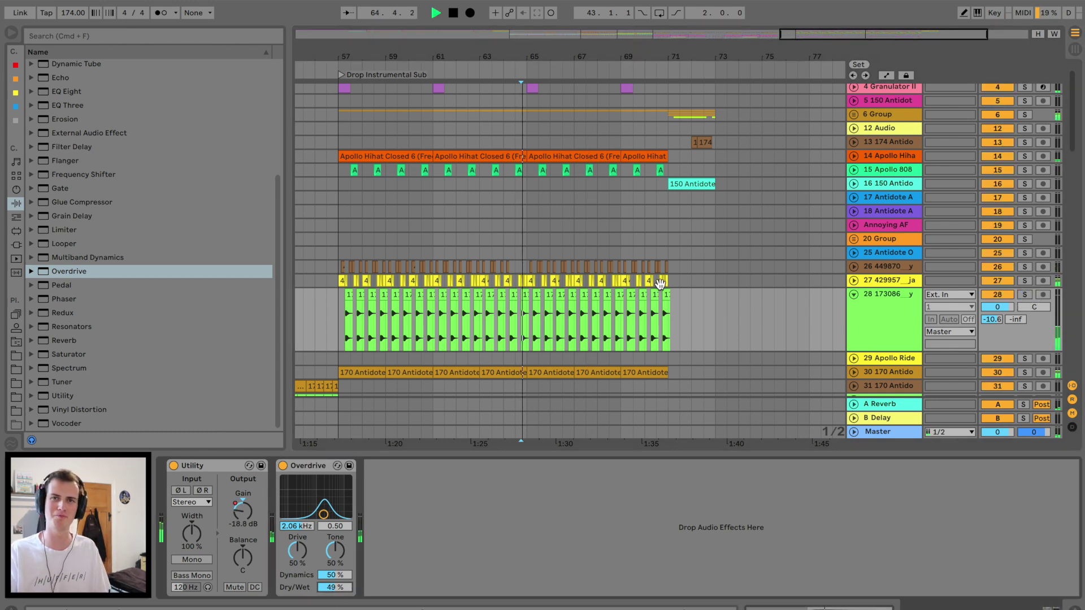
left_click_drag(331, 590, 330, 561)
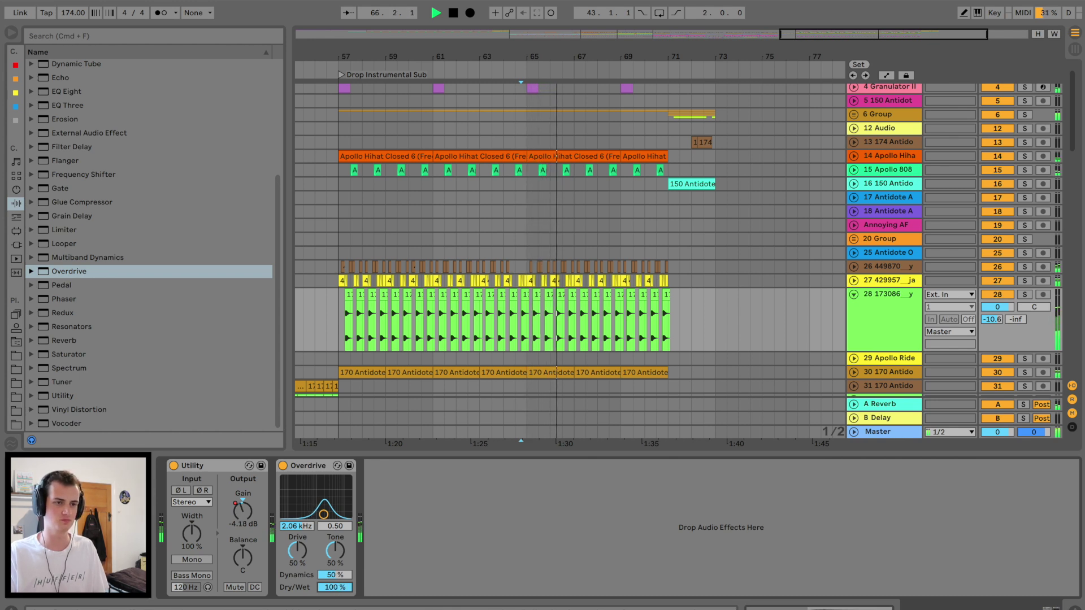
Set track 28's reverb send to 0 dB and its volume to -2.1 dB, and place the playback start near bar 55.
mouse_move(997, 320)
left_mouse_down()
mouse_move(997, 299)
mouse_move(998, 310)
left_mouse_up()
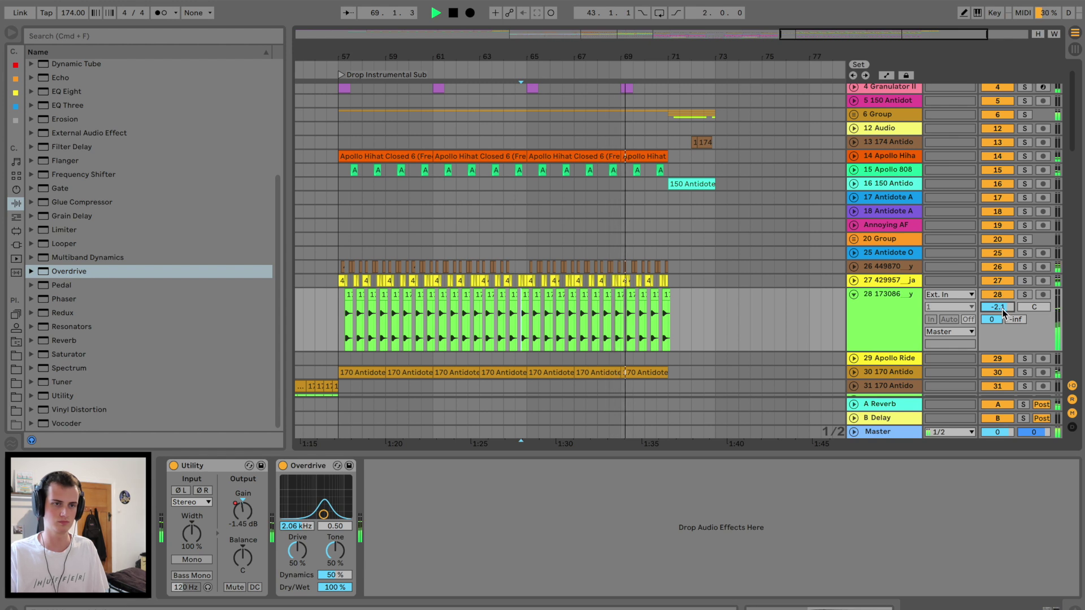
left_click_drag(539, 55, 539, 48)
left_click(330, 318)
key("space")
Add the Pedal effect after Overdrive on track 28 and set its Dry/Wet to 0%.
left_click(911, 319)
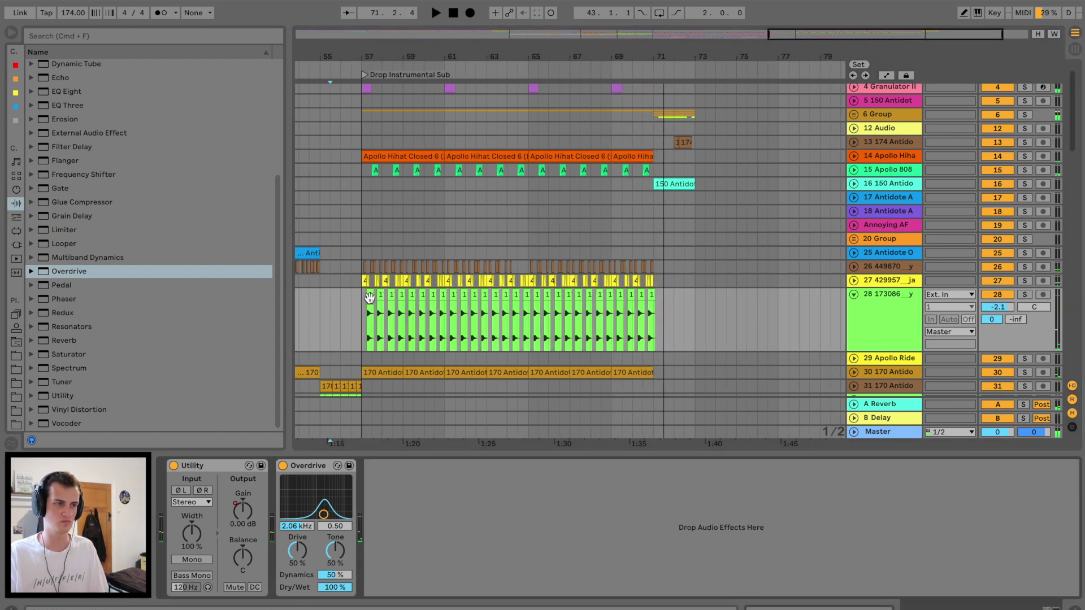
left_click_drag(79, 285, 62, 285)
left_click_drag(442, 551, 442, 552)
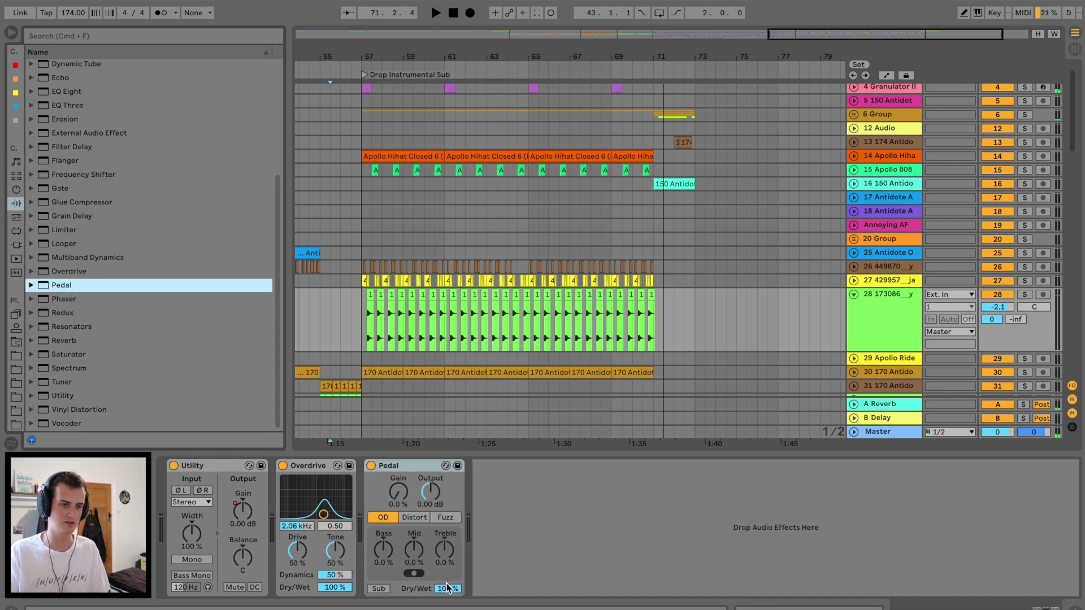
left_click_drag(440, 589, 440, 609)
Automate Pedal Dry/Wet on track 28 with a rising ramp from bar 65 to bar 71 and play it back.
key("a")
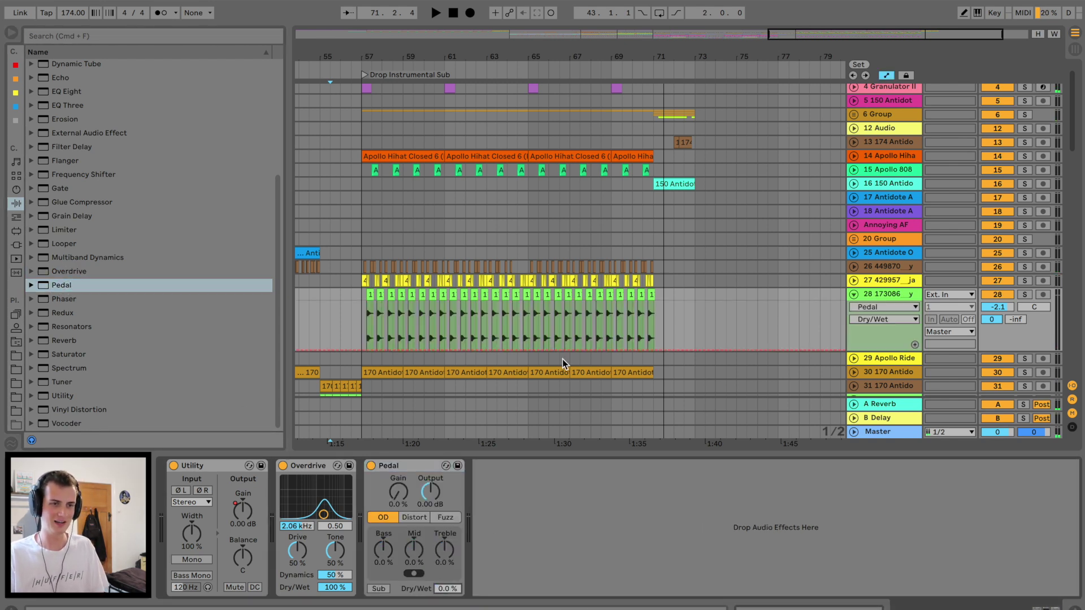
left_click(529, 349)
left_click_drag(654, 349, 654, 326)
key("space")
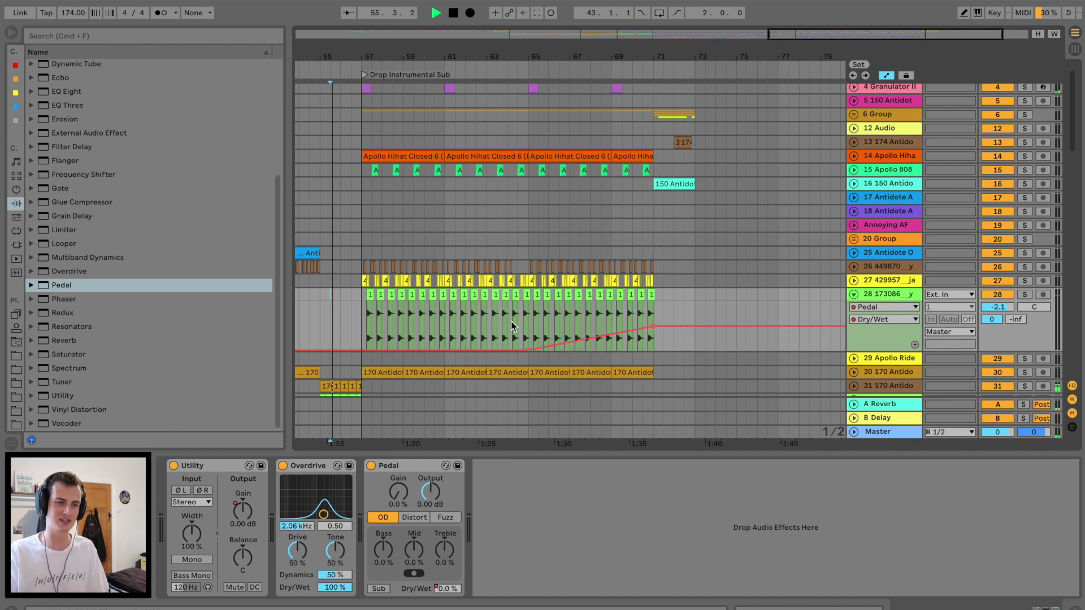
Solo track 28 and shape the Pedal with Mid at -56%, Treble at 29% and the Fuzz type.
key("space")
left_click(1026, 295)
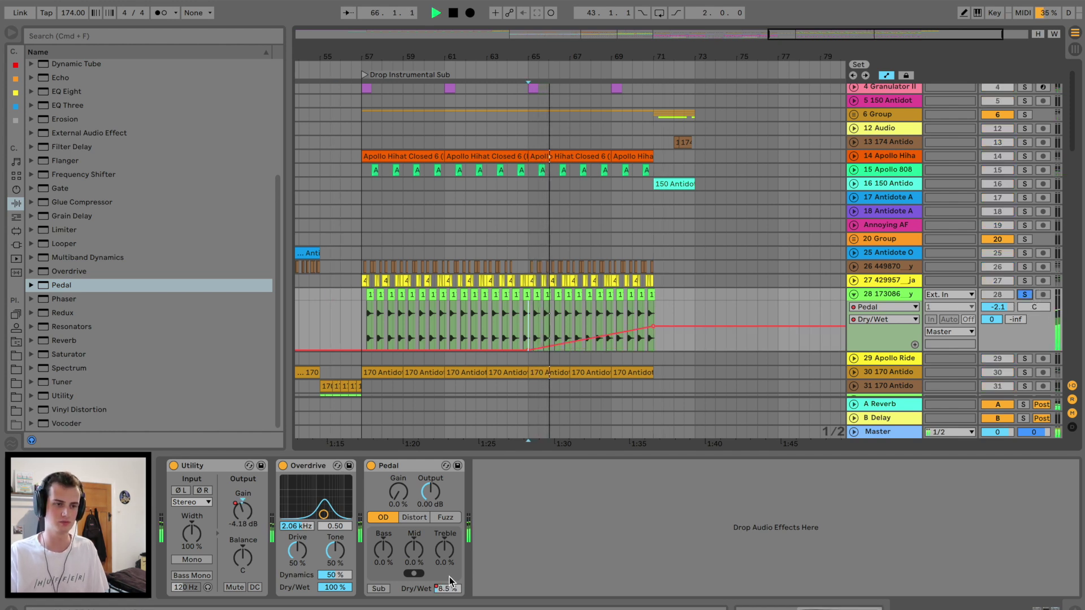
mouse_move(413, 549)
left_mouse_down()
mouse_move(413, 534)
mouse_move(432, 553)
left_mouse_up()
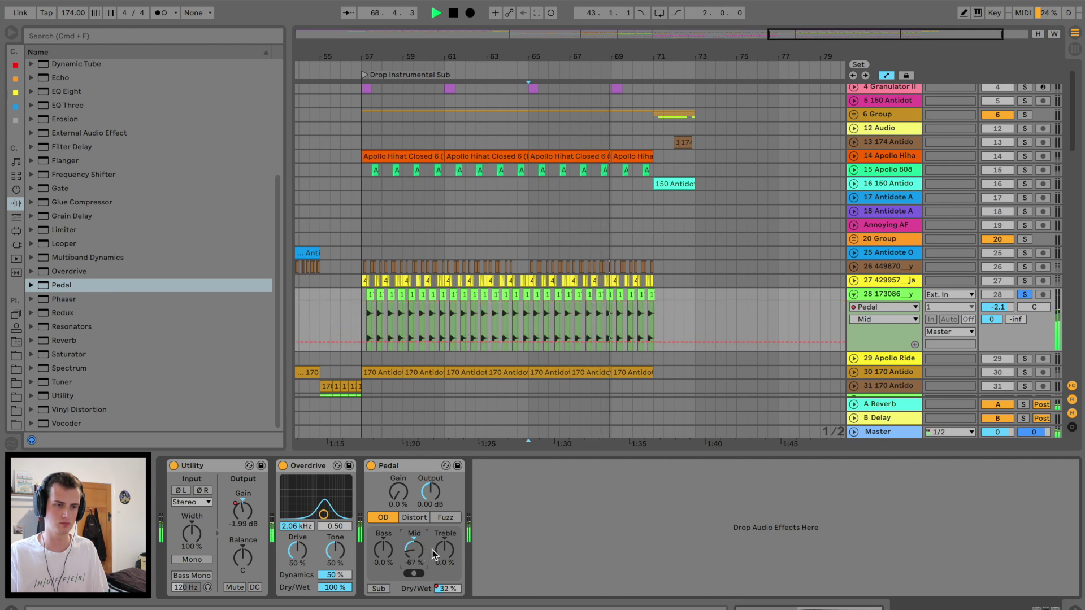
left_click(436, 518)
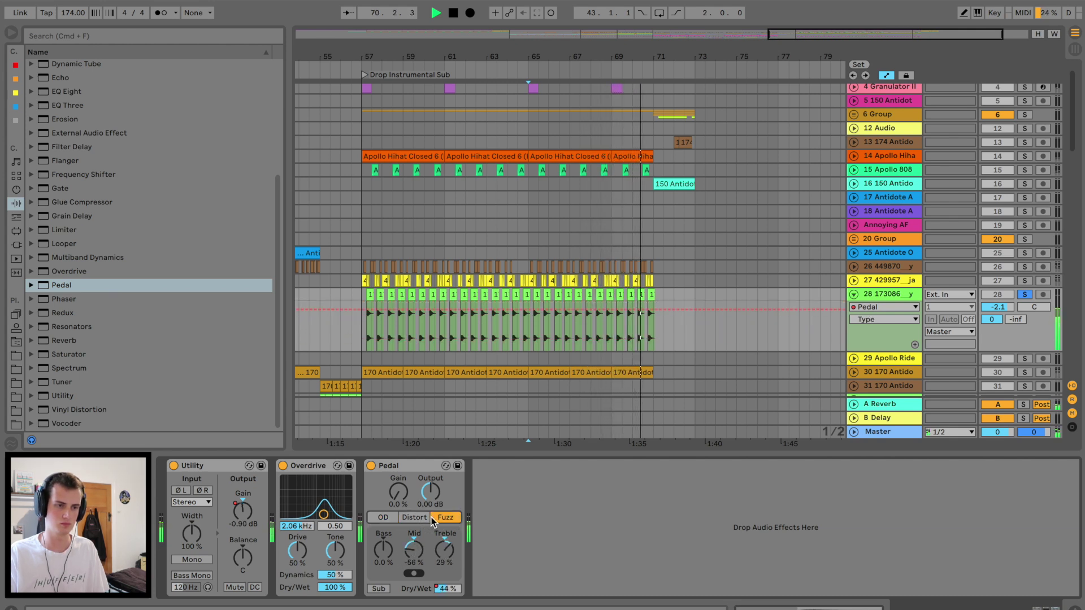
Switch the Pedal on track 28 to OD, unsolo the track and lower its volume slightly while playing back.
left_click(383, 517)
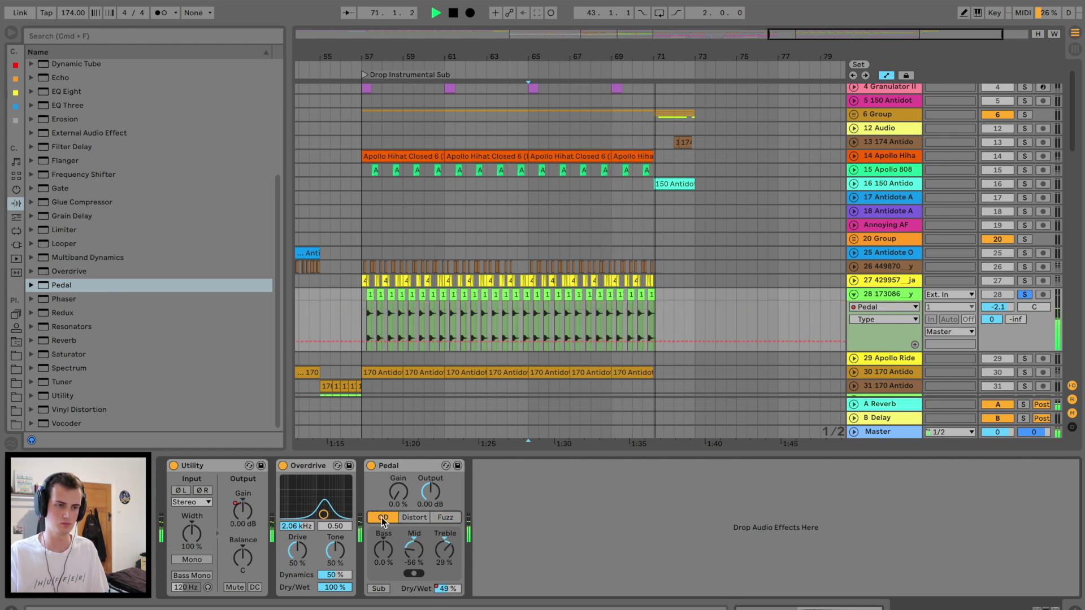
left_click(1024, 294)
key("space")
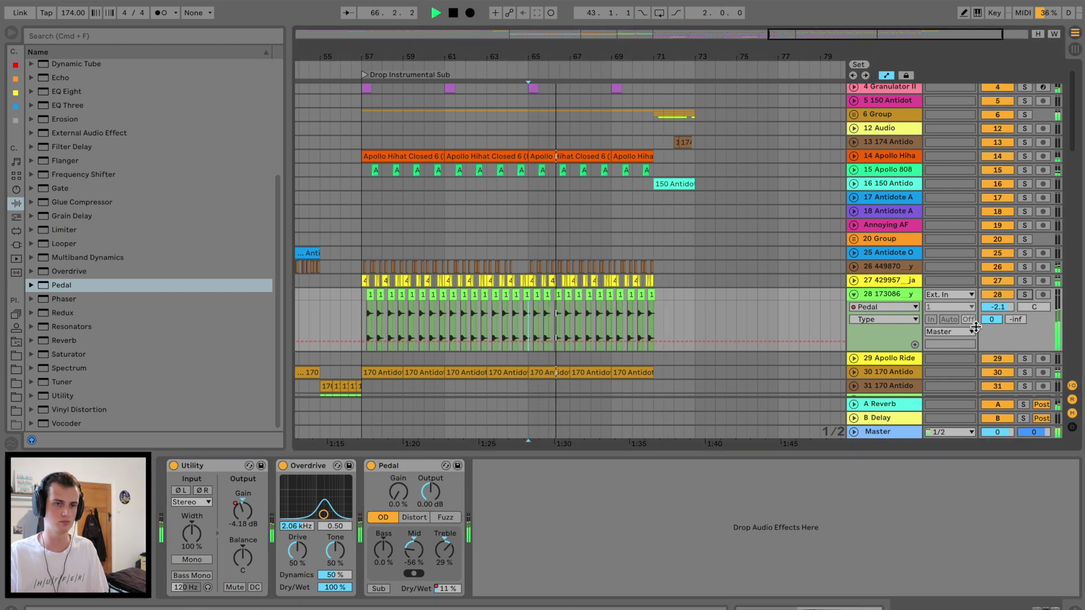
left_click_drag(999, 308, 999, 316)
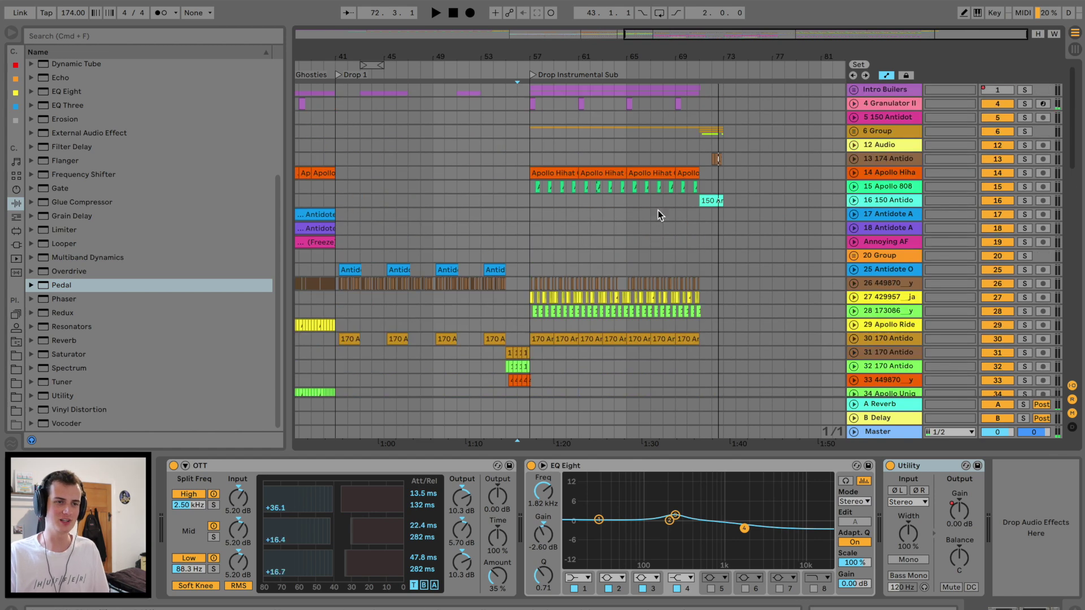
Paste the copied Utility after Overdrive on the Intro Builers group, play it back and expand the group.
left_click(881, 91)
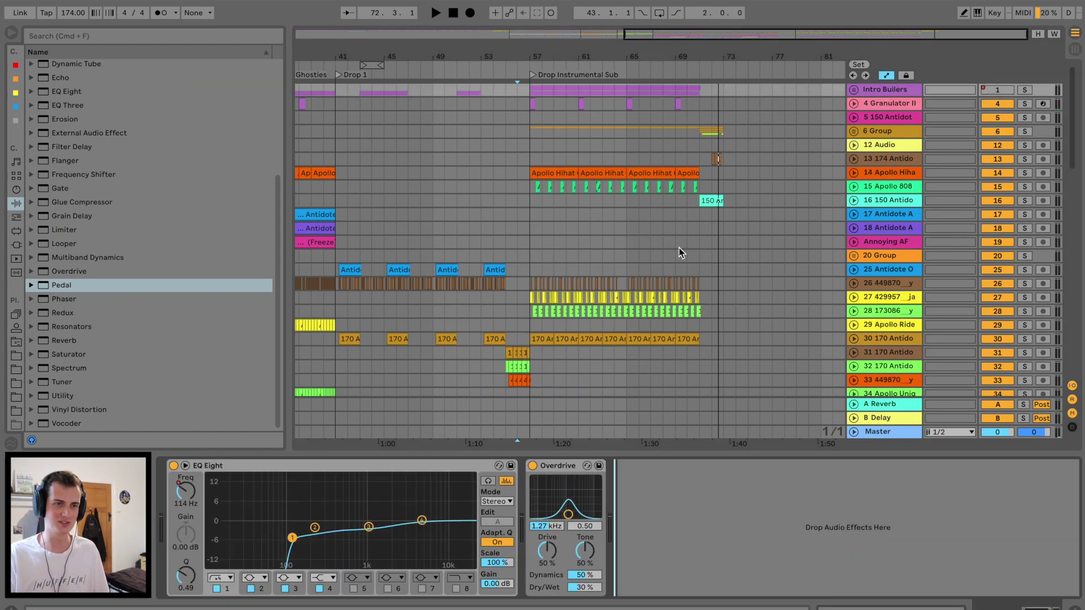
key("super+v")
key("space")
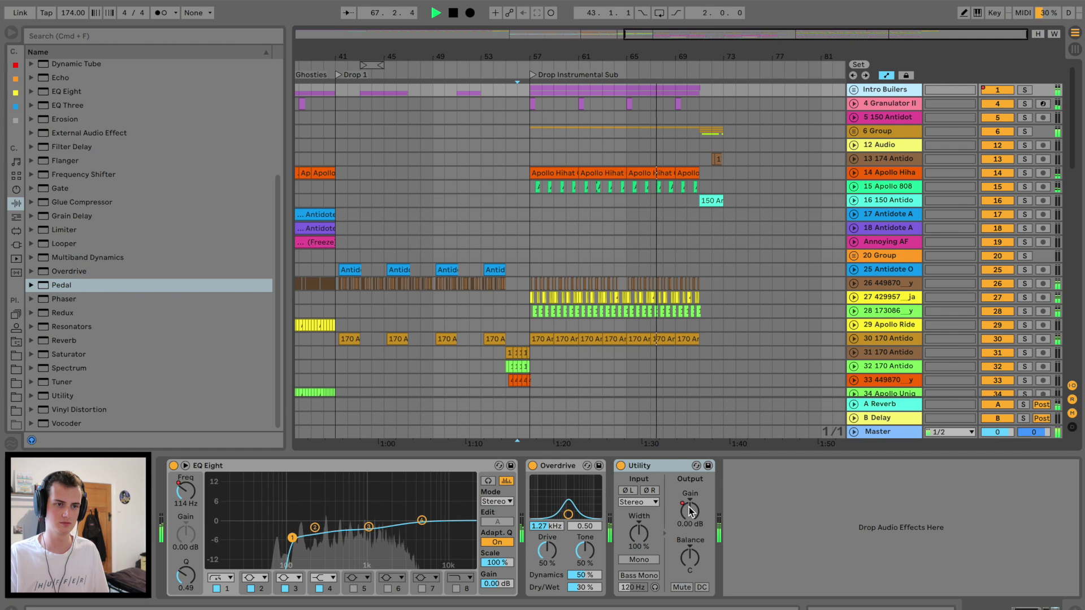
left_click(854, 90)
key("space")
Select the Intro Builers Utility Gain automation from bar 57 to bar 73, make its dips shallower and play back.
left_click_drag(684, 57, 684, 112)
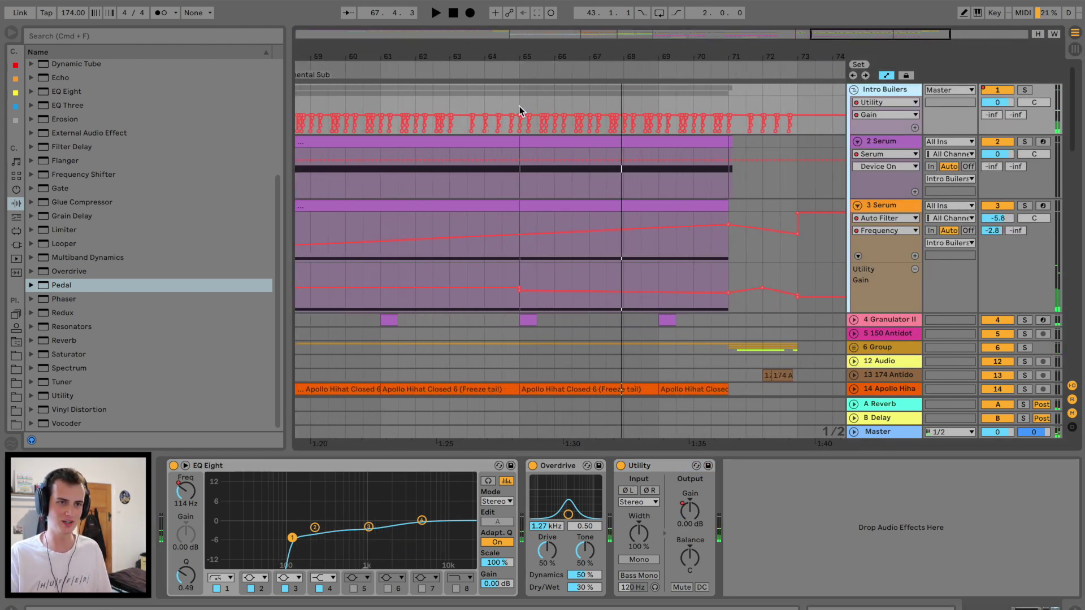
left_click_drag(519, 110, 775, 106)
scroll(689, 111, "left", 5)
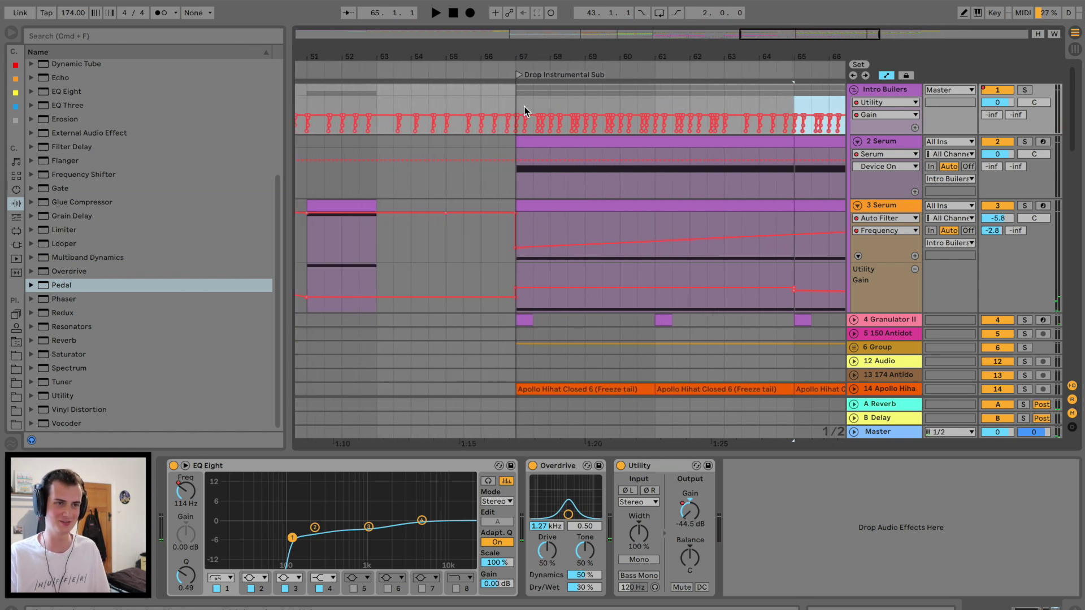
left_click(516, 101, "shift")
left_click_drag(536, 50, 535, 96)
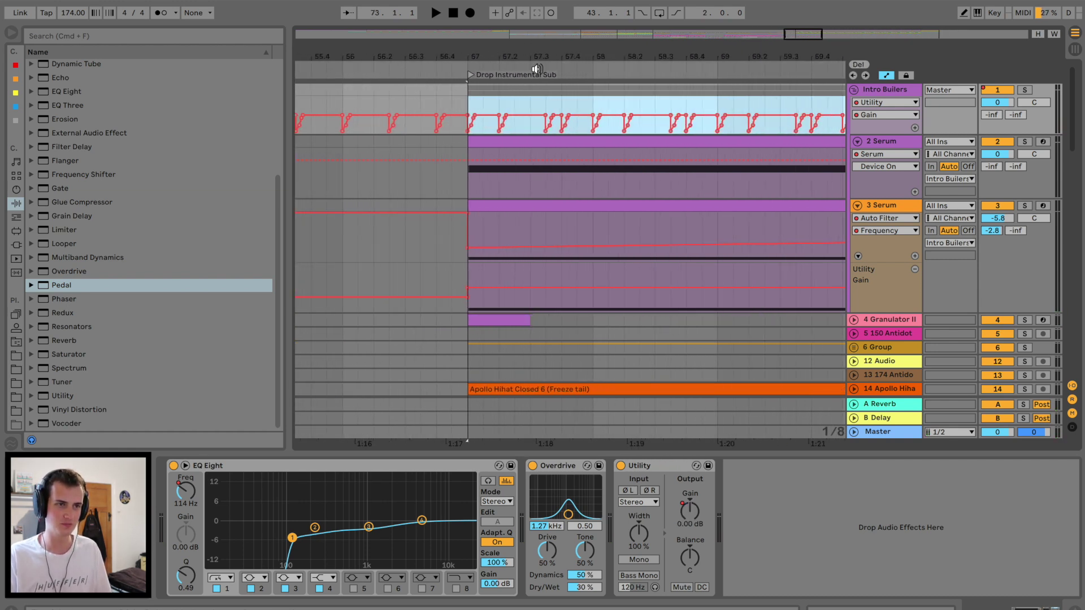
left_click_drag(546, 134, 546, 112)
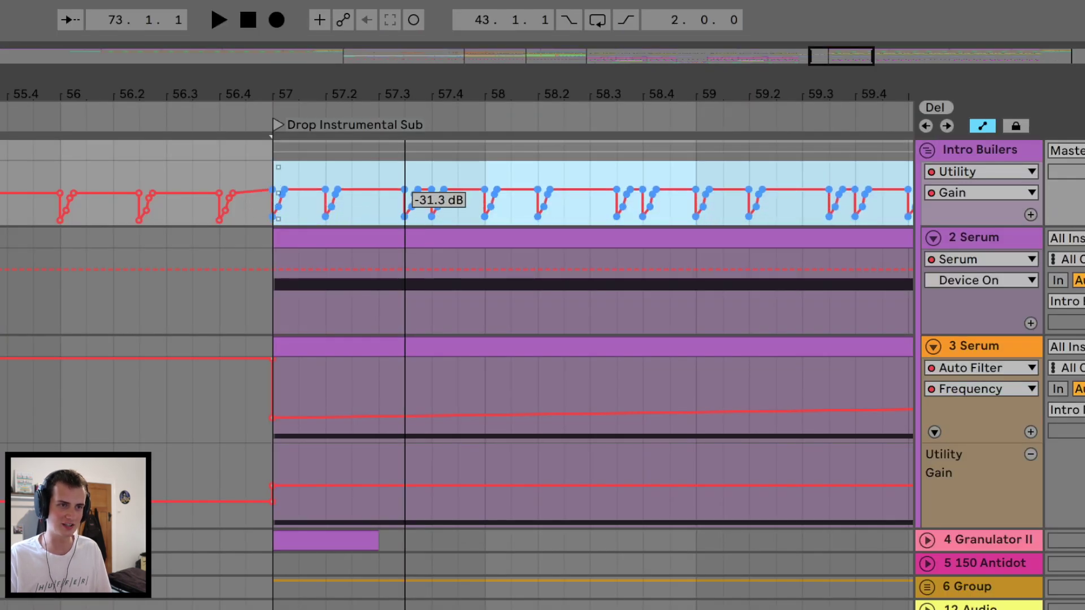
mouse_move(438, 189)
left_mouse_down()
mouse_move(438, 163)
mouse_move(438, 212)
mouse_move(408, 212)
left_mouse_up()
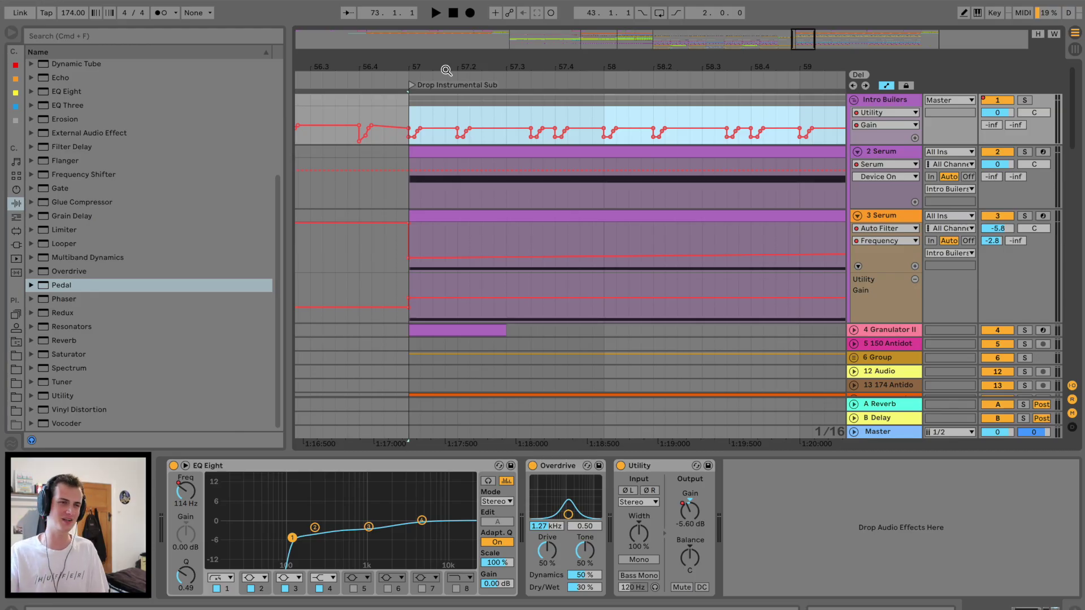
left_click_drag(446, 70, 446, 65)
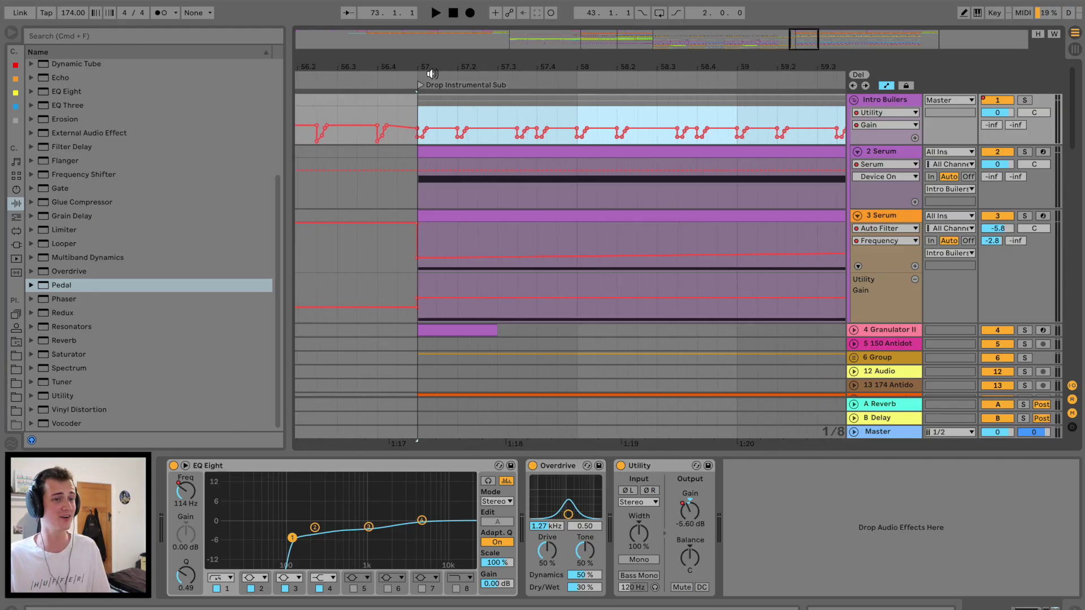
key("space")
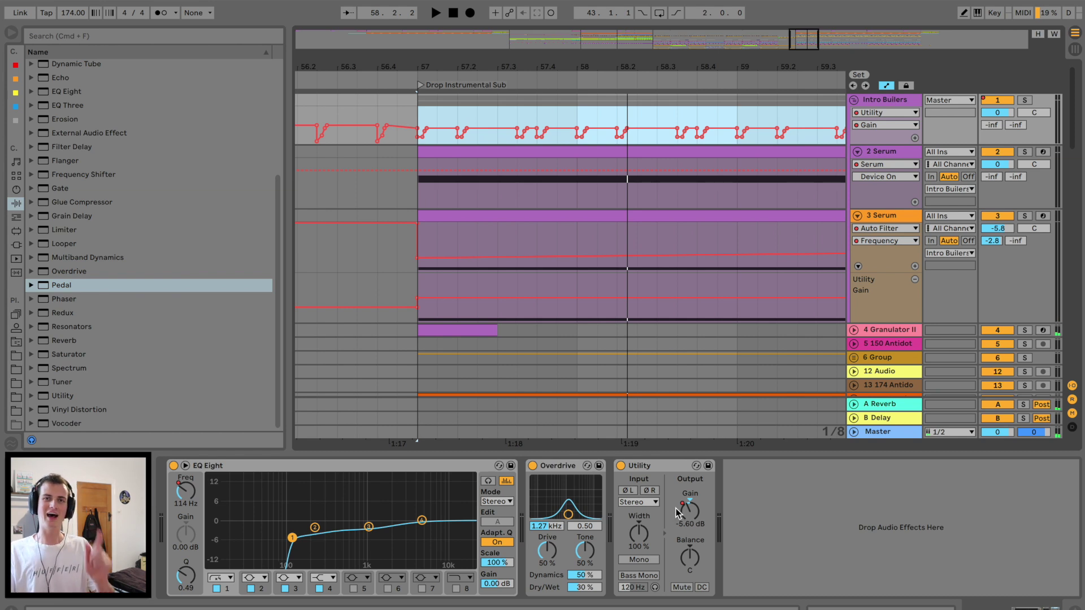
Raise the Intro Builers Utility Gain automation so its peaks from bar 57 to about bar 71 sit at 0 dB, then check playback.
left_click(591, 127)
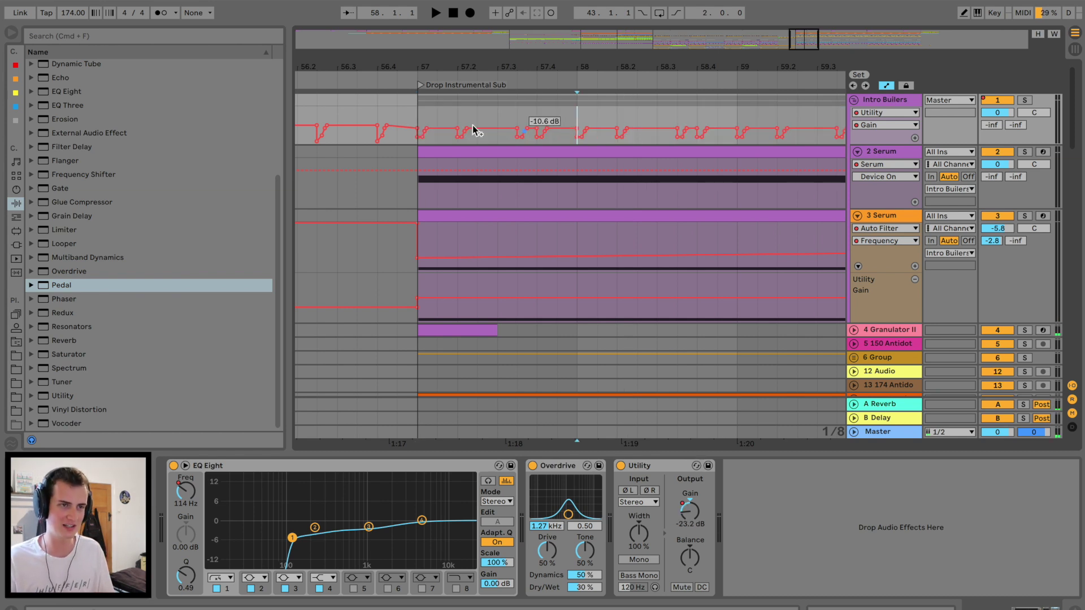
left_click_drag(632, 66, 632, 23)
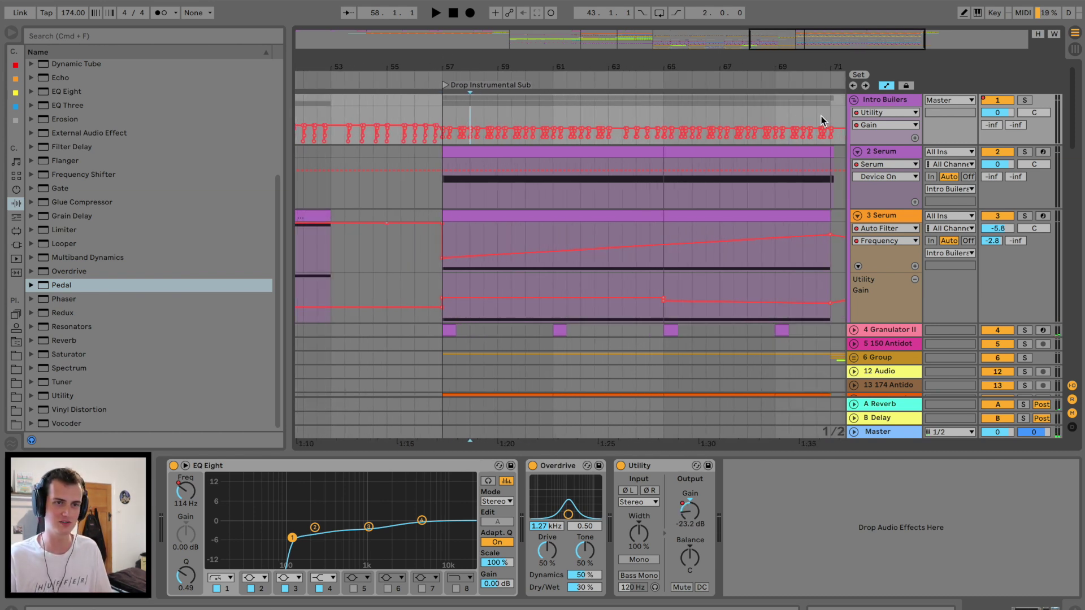
left_click_drag(827, 115, 473, 126)
scroll(444, 118, "up", 10)
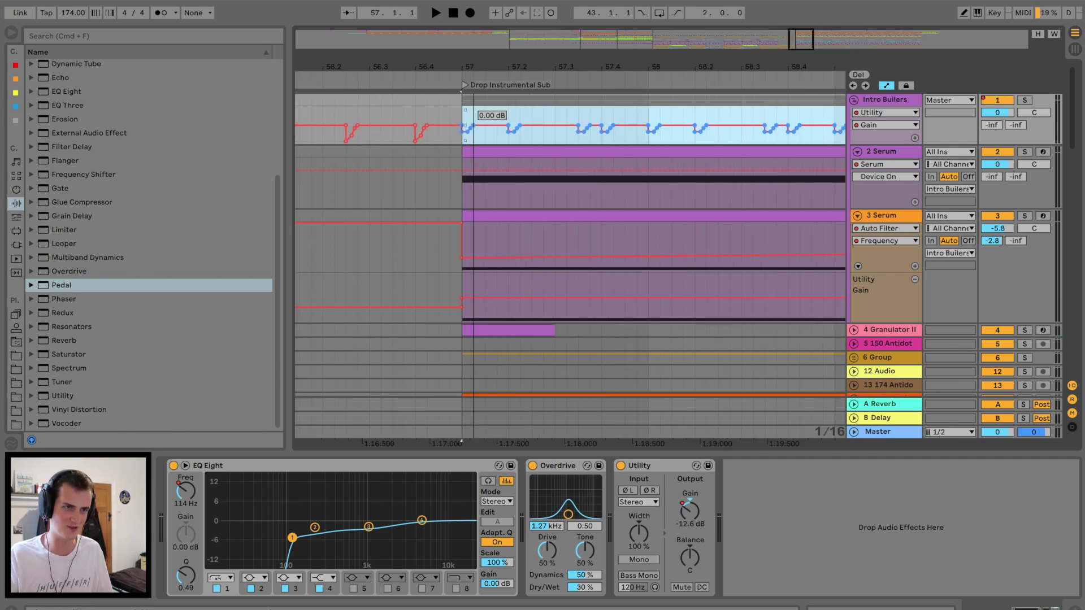
left_click(451, 106)
key("space")
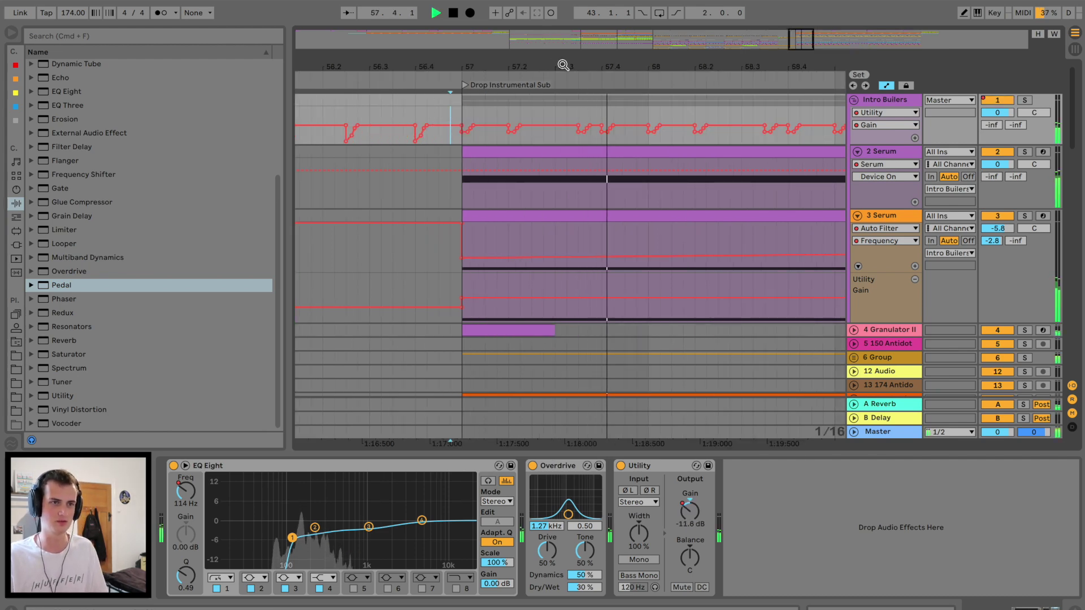
key("w")
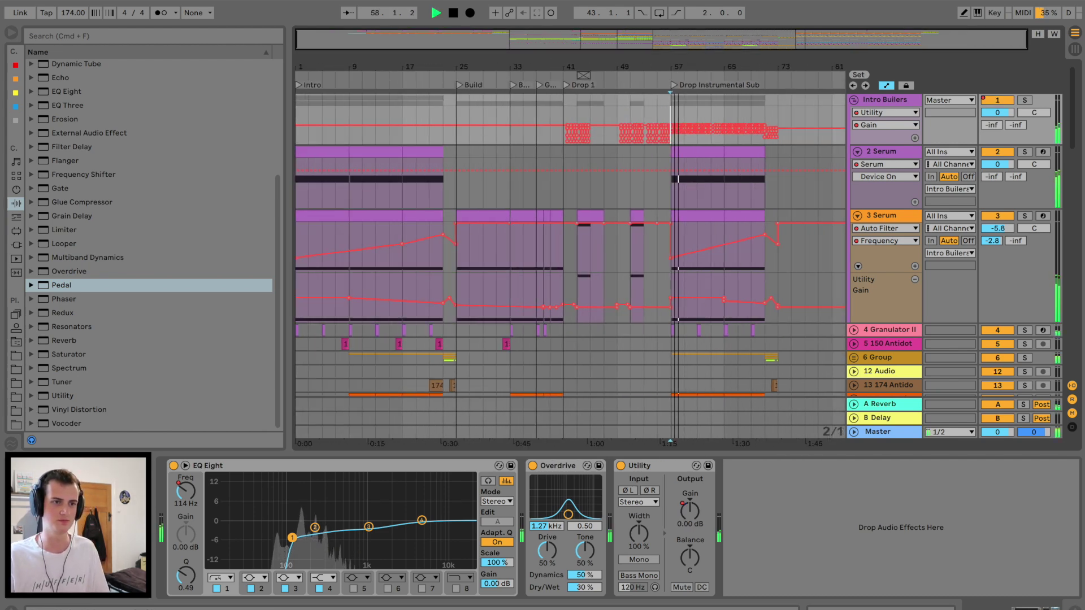
left_click(854, 100)
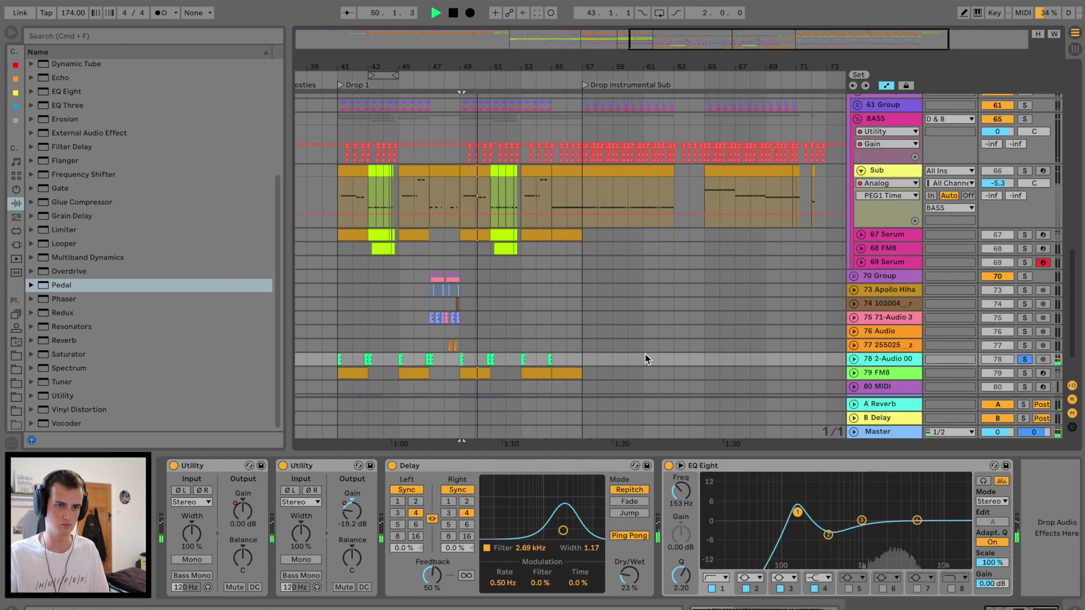
Unsolo track 78, place its hit at bar 57 and duplicate it to bar 65.
left_click(1025, 359)
key("space")
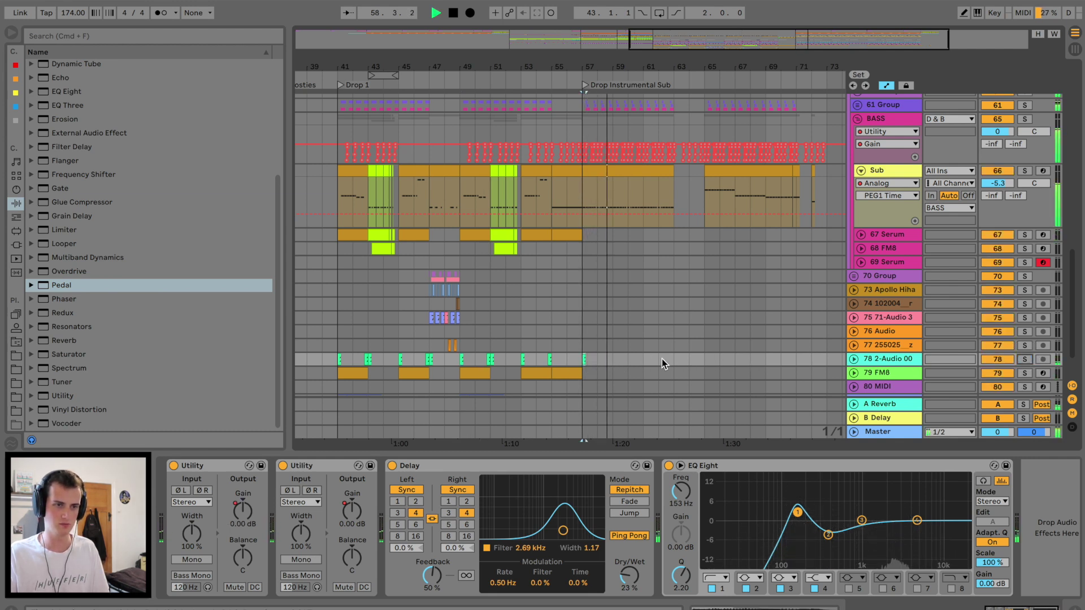
left_click_drag(702, 358, 585, 360)
key("super+d")
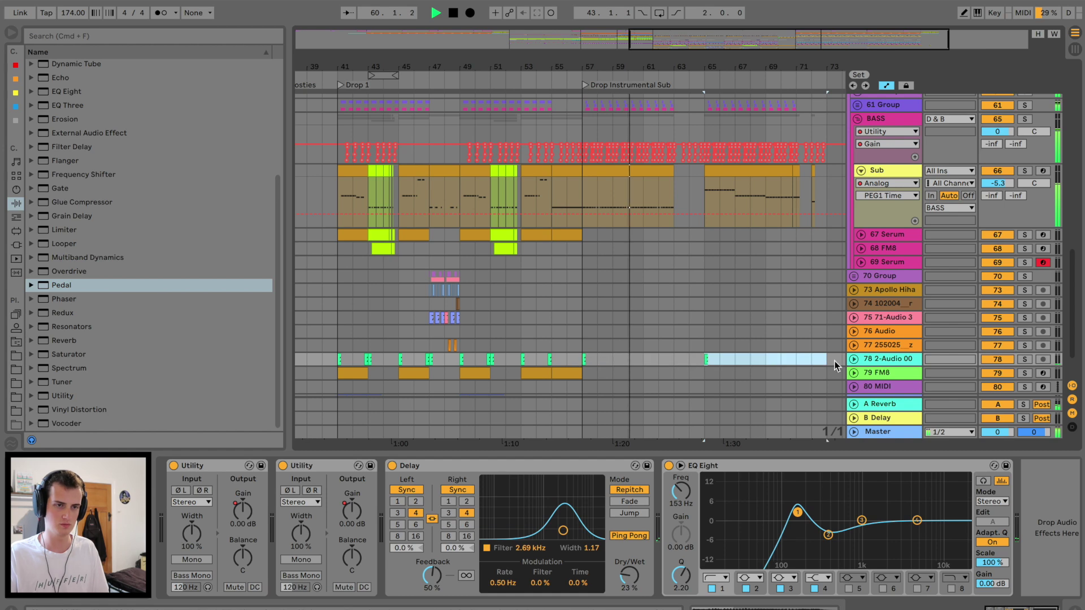
Enable EQ Eight band 8 as a high cut on track 78, with frequency 22.0 kHz and Q 0.78.
left_click(854, 359)
scroll(690, 333, "down", 2)
left_click(951, 589)
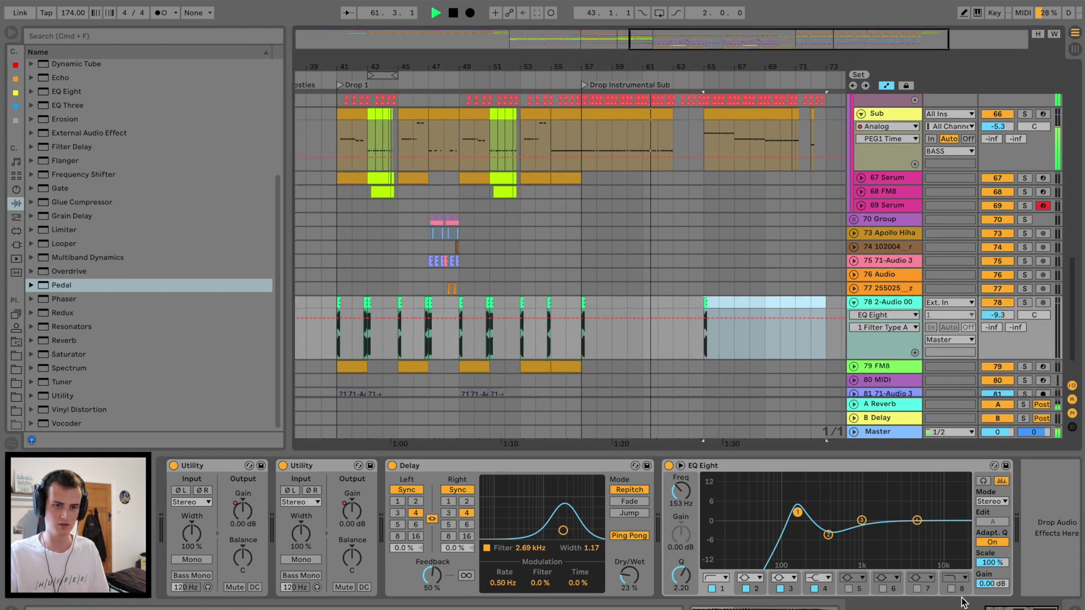
left_click(955, 578)
left_click(955, 591)
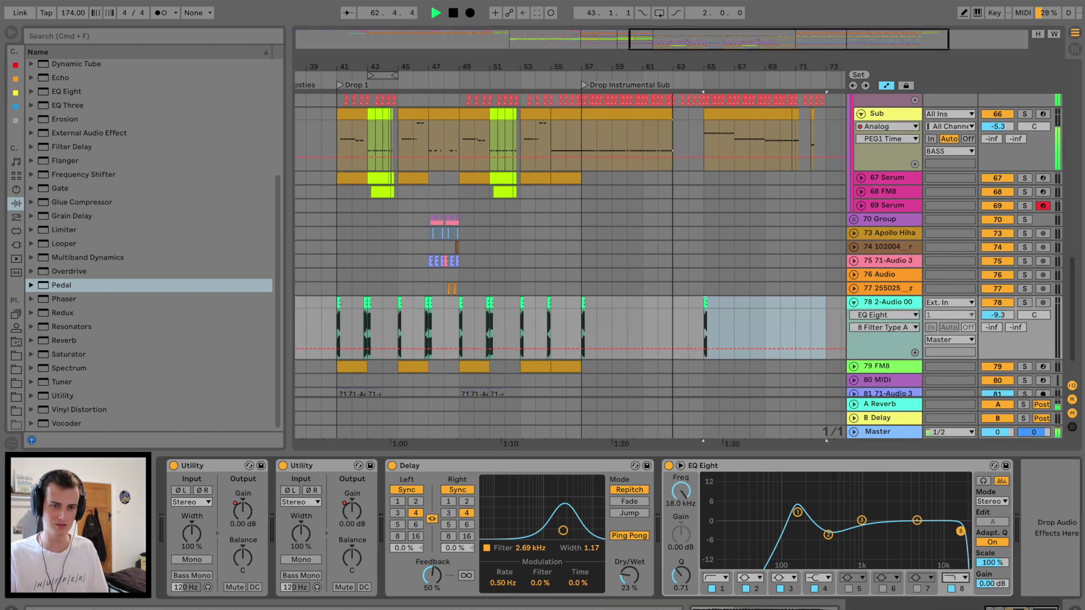
left_click_drag(962, 533, 967, 529)
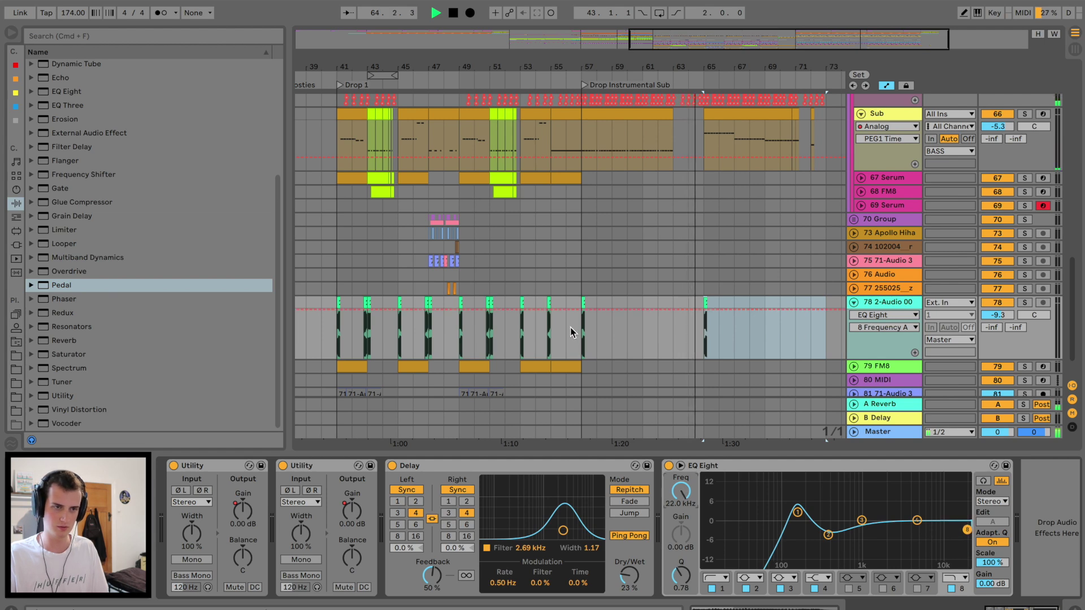
Automate EQ Eight band 8's frequency on track 78 down to 1.57 kHz just before bar 57 and play it back.
left_click(566, 310)
mouse_move(573, 310)
left_mouse_down()
mouse_move(574, 338)
mouse_move(576, 322)
left_mouse_up()
key("space")
left_click(583, 319)
key("space")
scroll(580, 322, "down", 1)
key("space")
key("space")
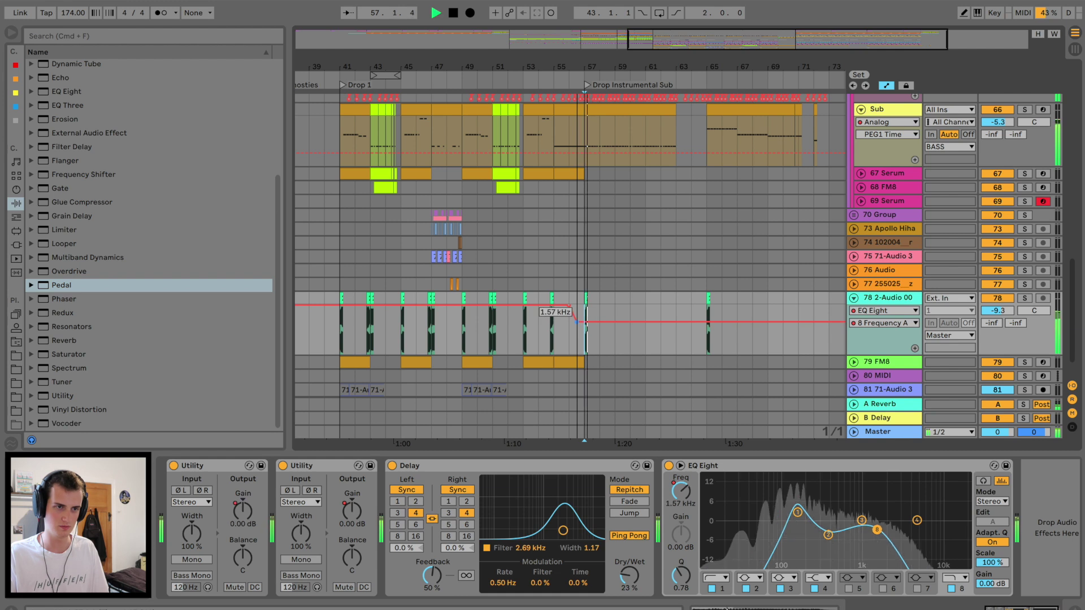
Automate EQ Eight band 1's frequency on track 78 up to 431 Hz at bar 57 and audition it.
left_click(797, 512)
left_click_drag(585, 336, 584, 324)
key("space")
key("space")
key("super+z")
key("space")
Automate track 78's reverb send with a ramp up to 0 dB at bar 57.
left_click(992, 319)
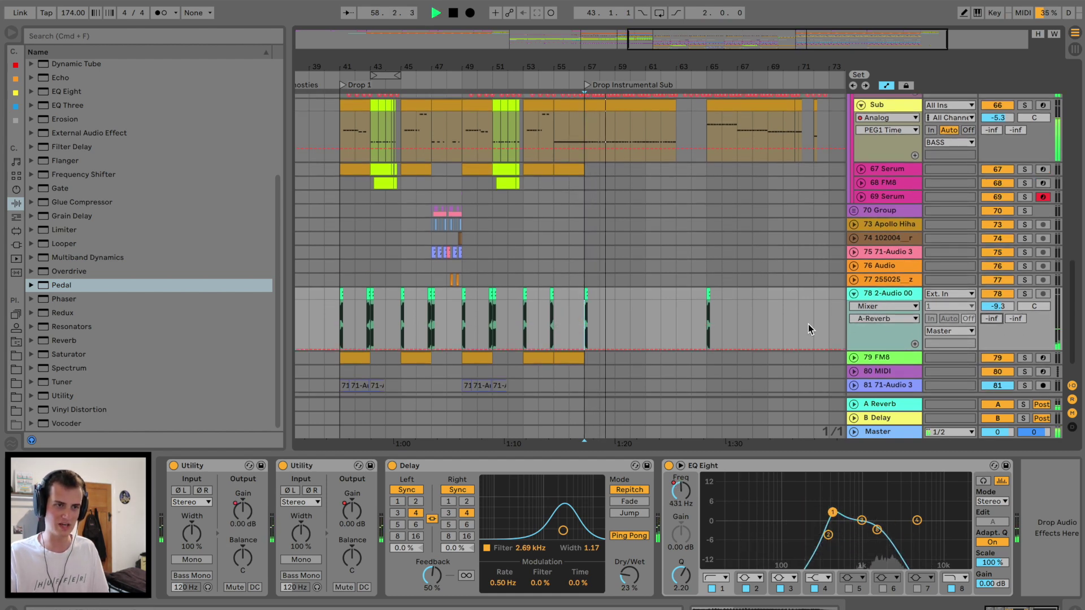
left_click(569, 350)
left_click_drag(585, 350, 584, 300)
key("space")
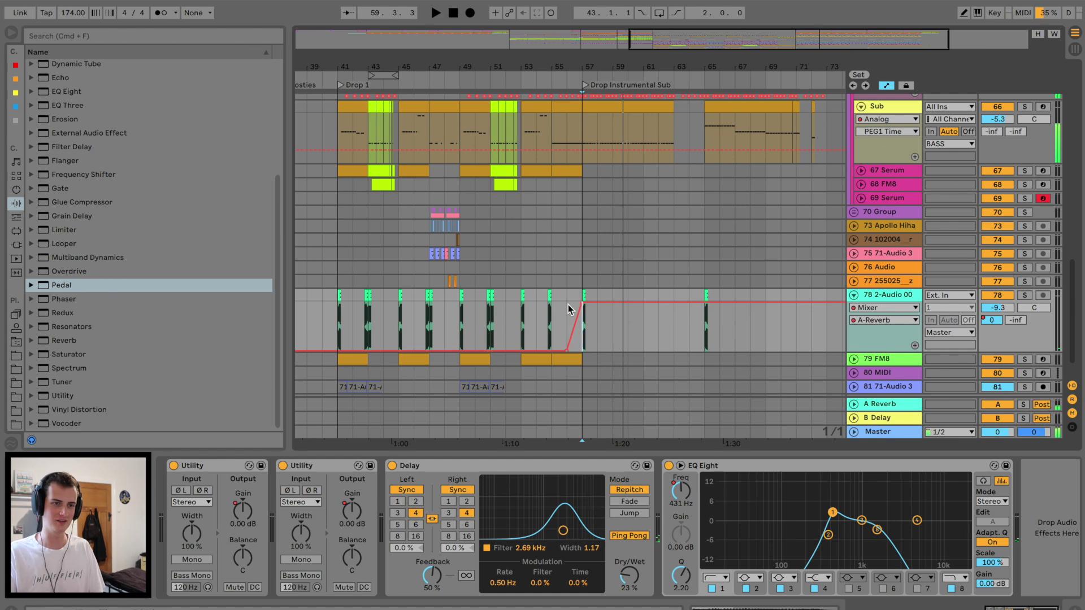
Automate the Delay Dry/Wet on track 78 up to about 53% at bar 57 and play it back.
left_click(568, 309)
left_click(629, 578)
left_click(569, 341)
left_click_drag(583, 340, 588, 330)
key("space")
Copy the Sub clips between just before bar 71 and bar 73 onto track 79 FM8 at the same position.
scroll(580, 331, "left", 1)
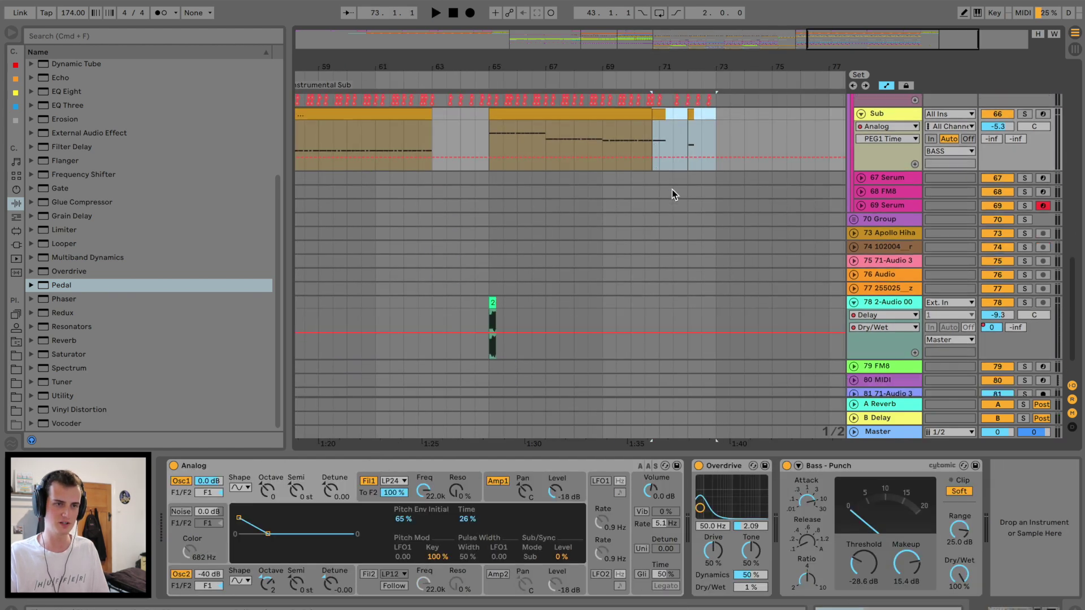
scroll(673, 194, "down", 2)
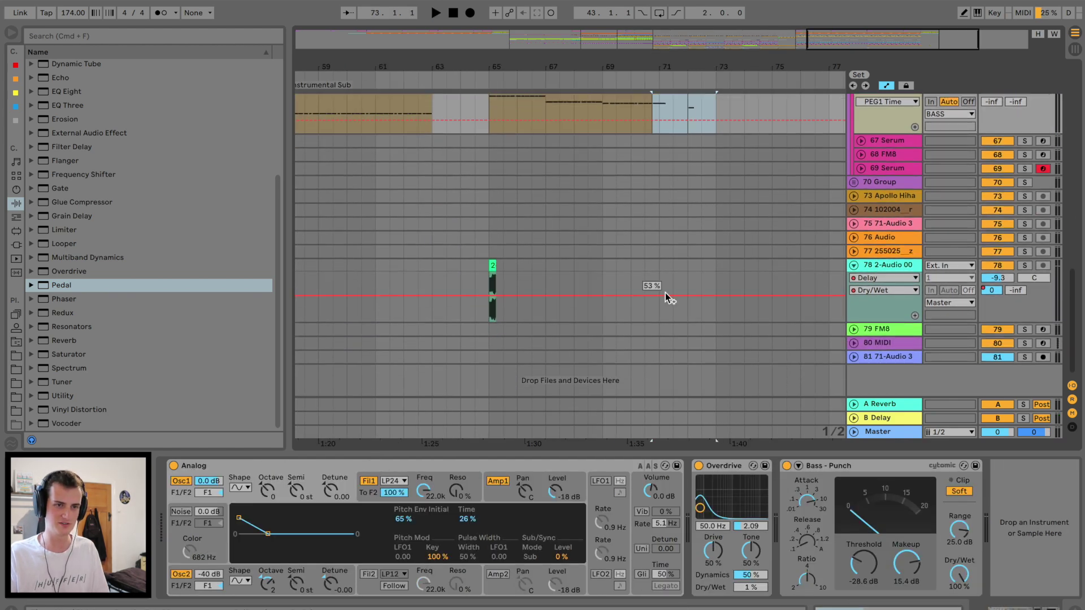
left_click_drag(664, 68, 667, 116)
left_click(636, 328)
key("super+v")
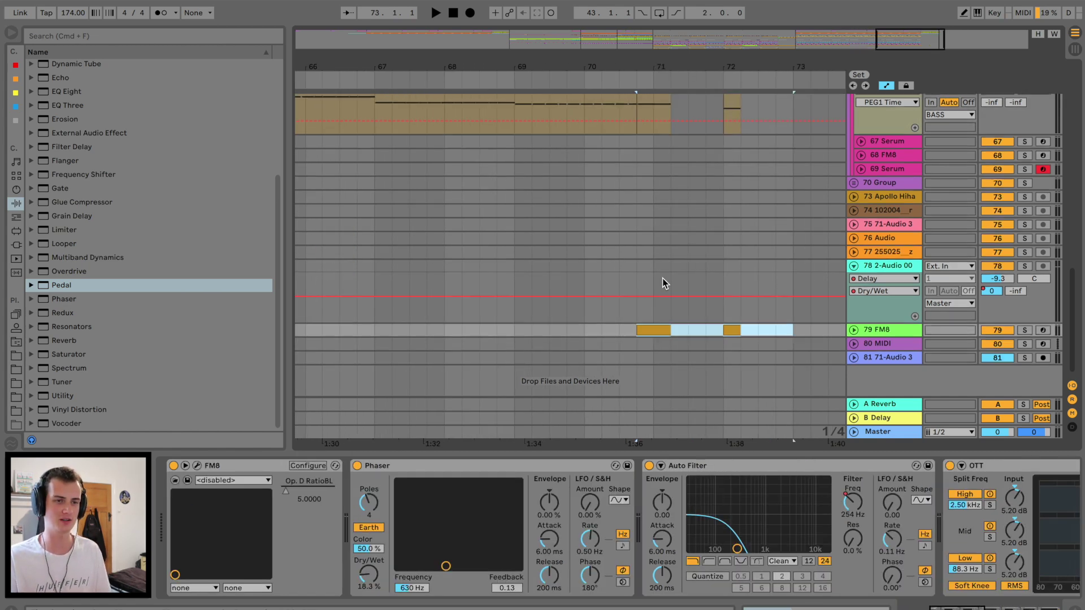
Solo track 79 and play its pasted clips from shortly before bar 71.
scroll(662, 278, "up", 10)
scroll(662, 278, "down", 10)
mouse_move(693, 64)
left_mouse_down()
mouse_move(693, 40)
mouse_move(734, 111)
left_mouse_up()
left_click(648, 169)
key("space")
left_click(1025, 331)
key("space")
key("space")
key("space")
Automate track 79's Auto Filter Frequency with a ramp up to 19.9 kHz at the first pasted clip, and play it back unsoloed.
left_click(854, 329)
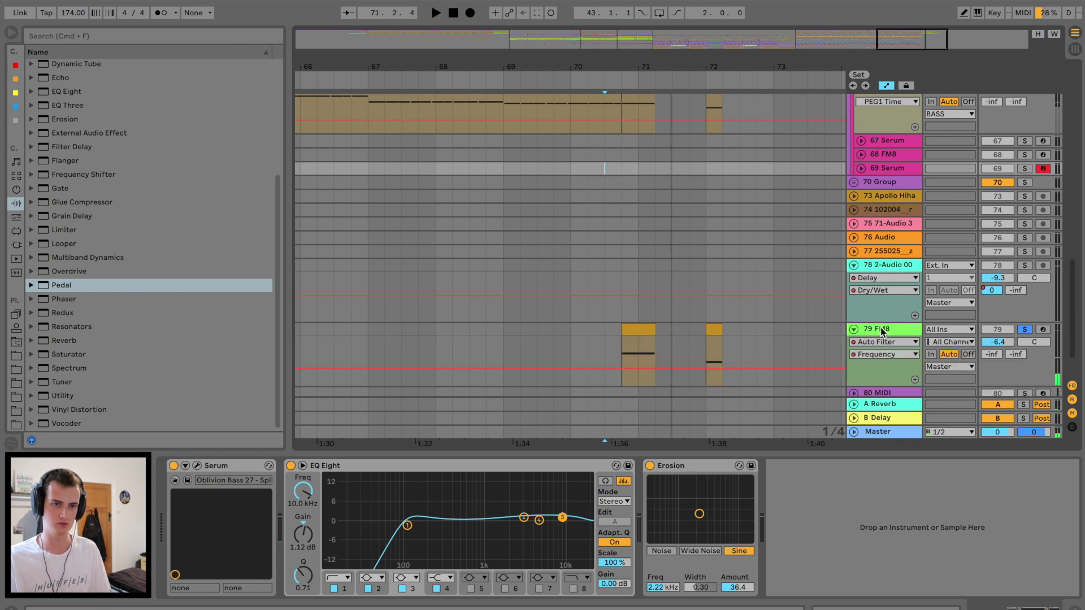
left_click(882, 331)
key("space")
key("space")
left_click(598, 368)
left_click_drag(621, 368, 621, 336)
left_click(605, 331)
key("space")
left_click(1025, 330)
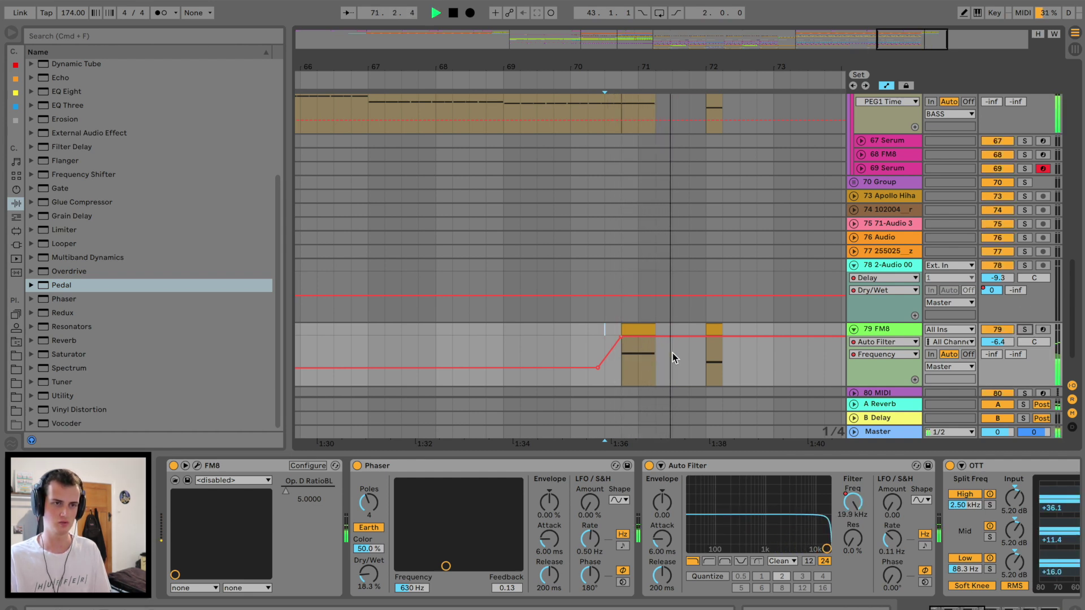
key("space")
Solo track 79 and play its short clip at bar 72.
left_click(720, 331)
left_click(1024, 329)
key("space")
key("space")
key("space")
Bring up FM8's Portamento Time automation on track 79 from the Master page of the plug-in, and close its window.
left_click(198, 467)
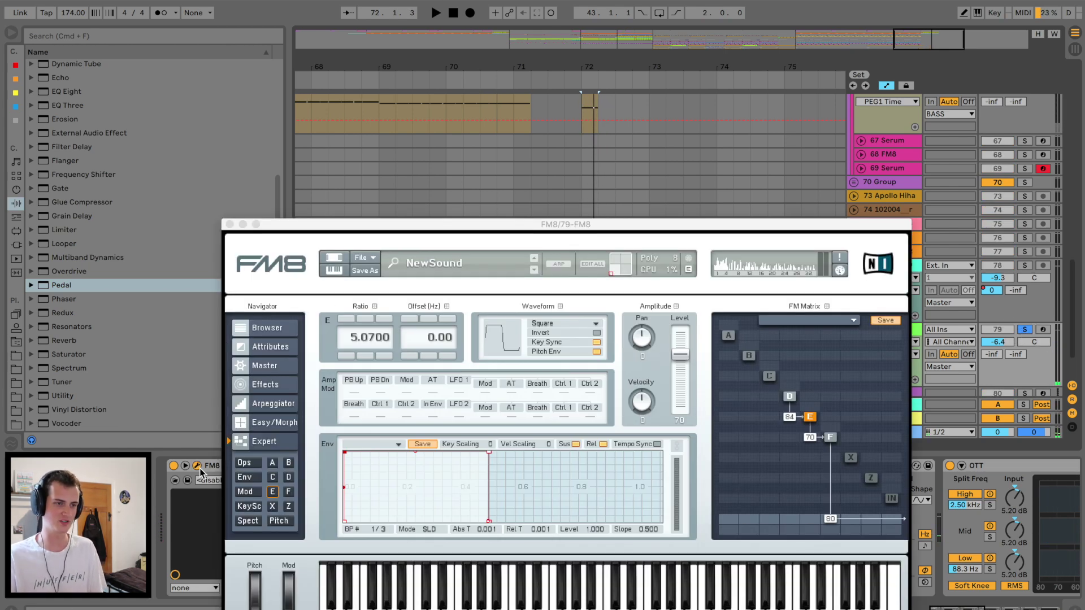
left_click_drag(397, 224, 450, 138)
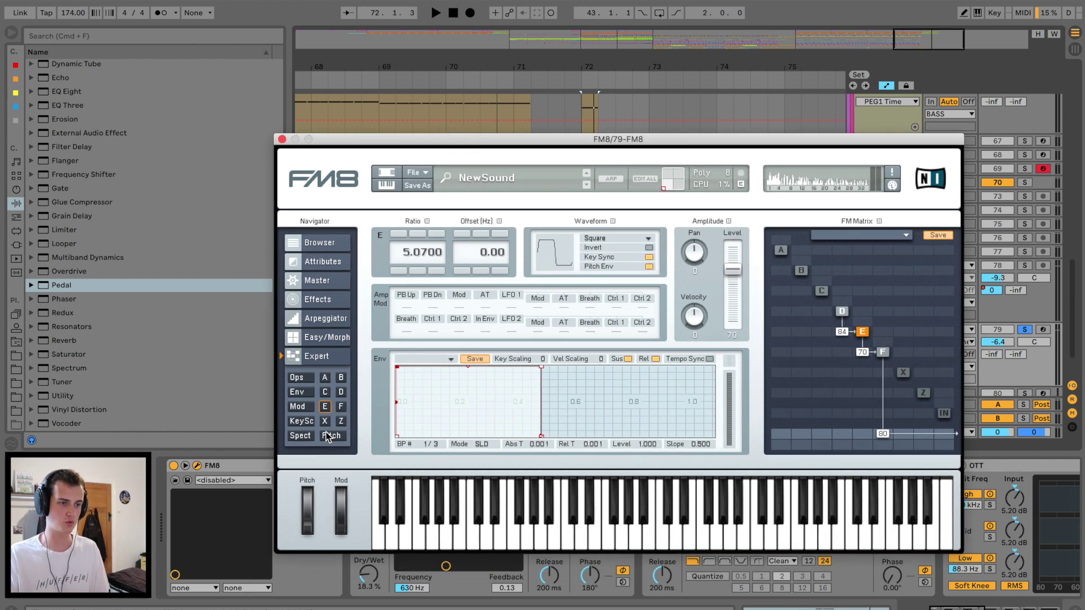
left_click(331, 299)
left_click(332, 282)
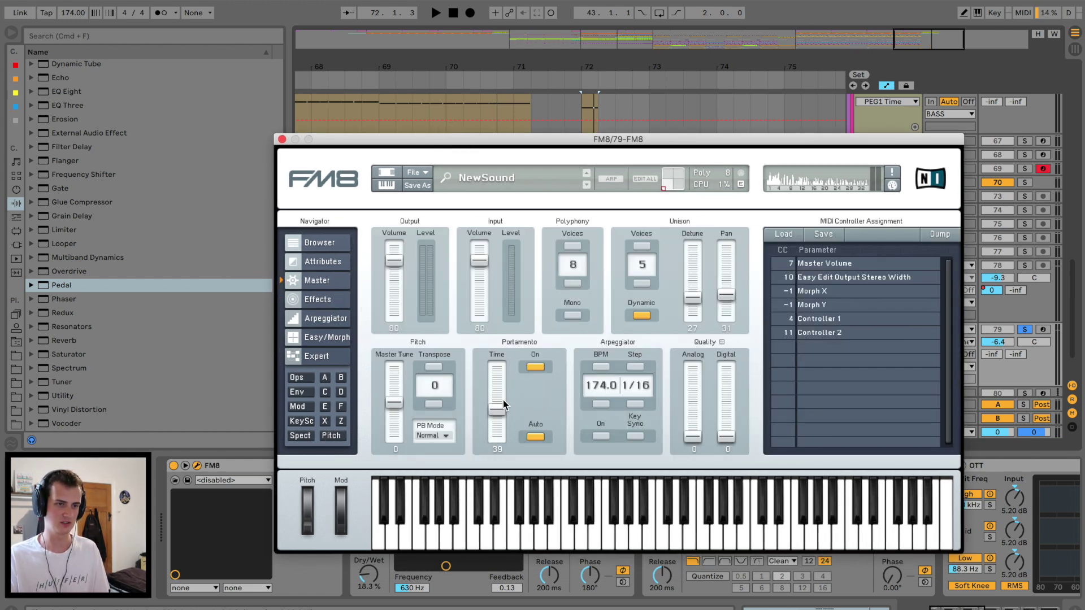
left_click(282, 140)
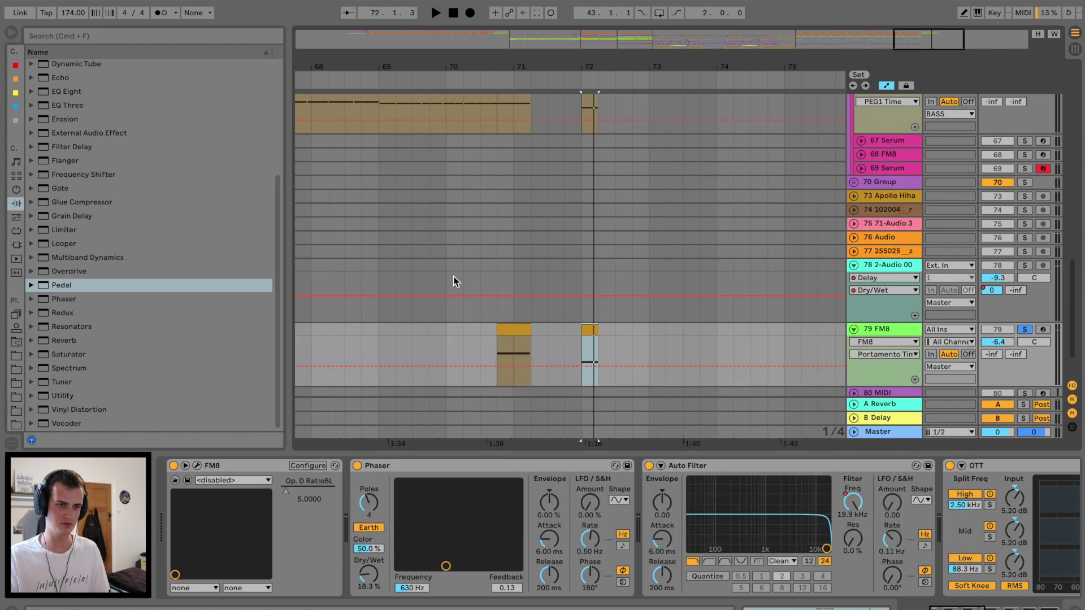
Automate track 79's FM8 Portamento Time to fall to its minimum at the clip before bar 71, and play it back.
left_click(481, 367)
left_click_drag(496, 367, 497, 386)
left_click(490, 356)
key("space")
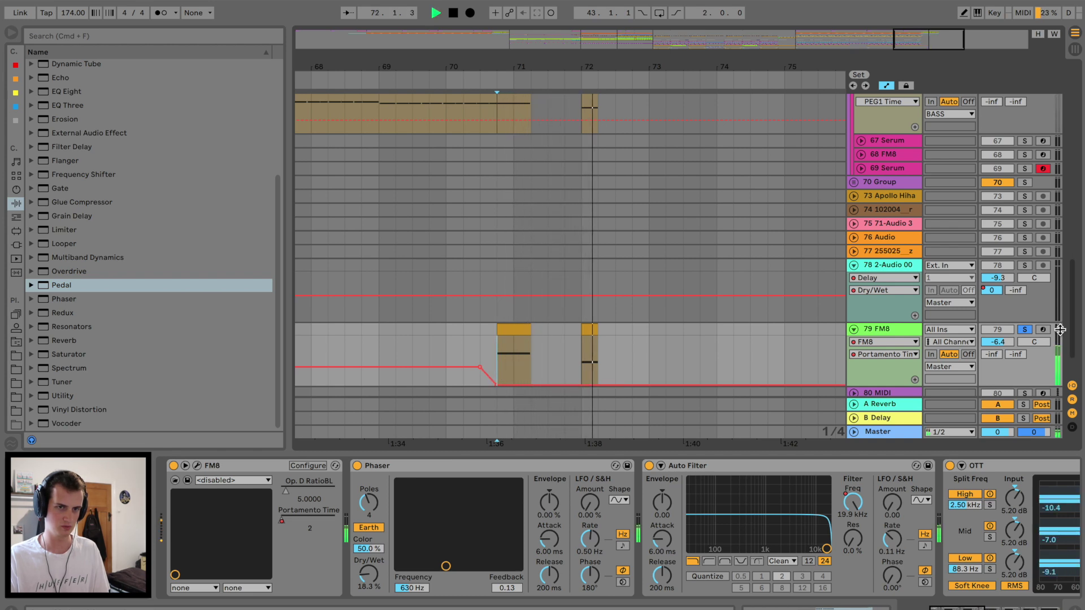
key("space")
Play track 79's first fill clip unsoloed, and arm the track to try a note live.
left_click(1028, 332)
key("space")
key("space")
key("space")
key("space")
left_click(1040, 331)
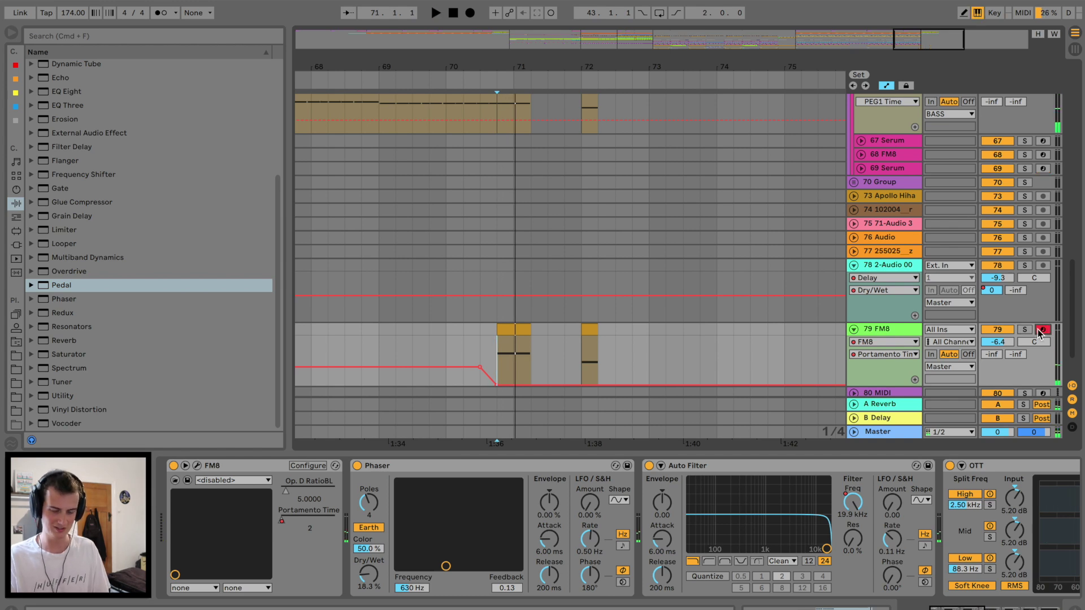
key("a")
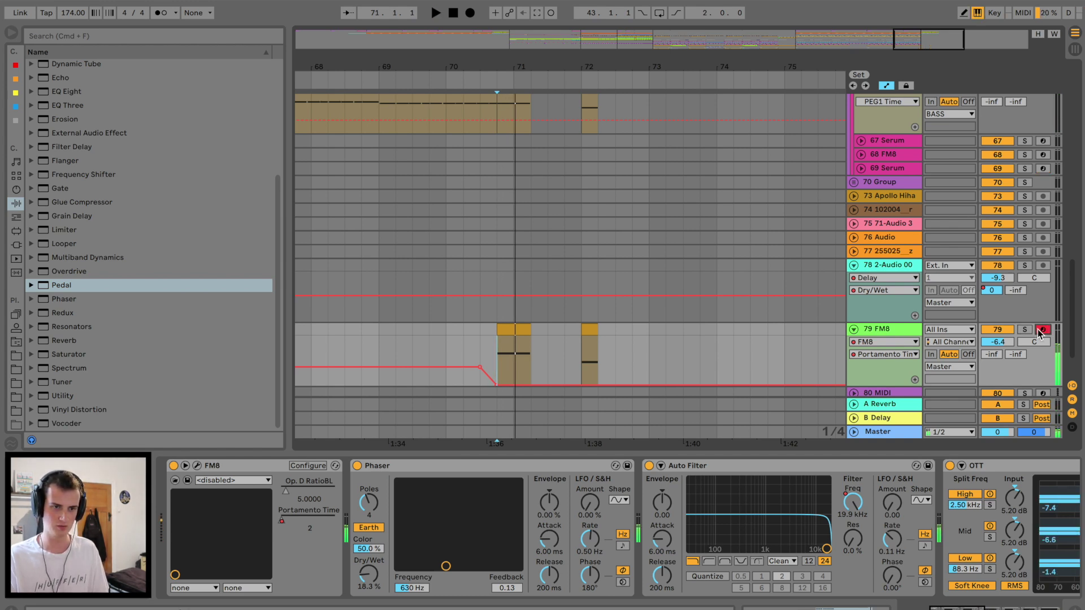
Delete the lowest Pitch Bend breakpoint at position 15 in both of track 79's fill clips.
left_click(506, 330)
key("space")
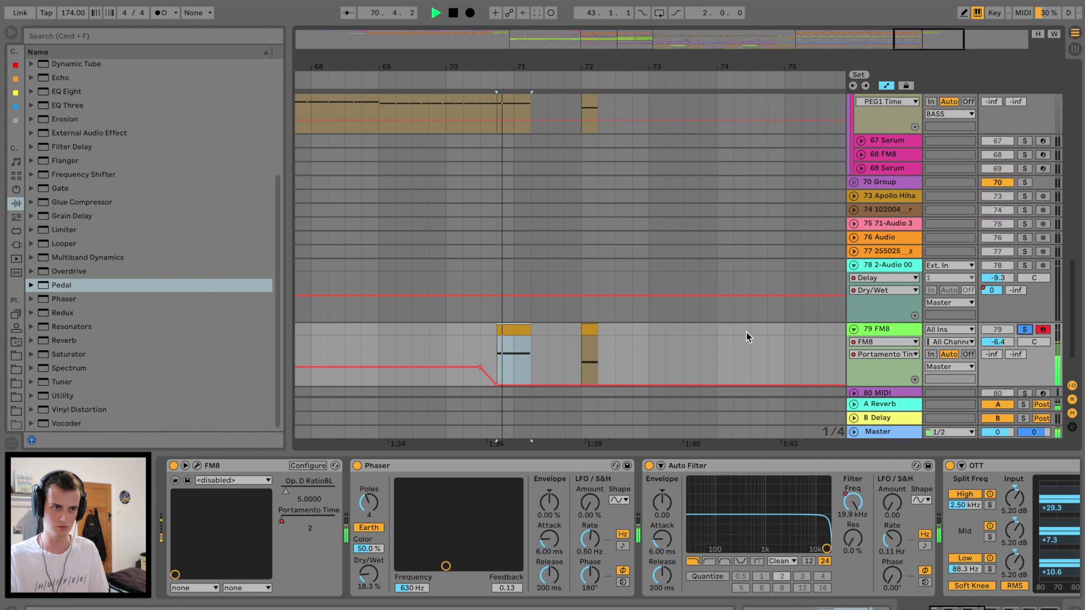
double_click(521, 330)
left_click_drag(741, 456, 735, 251)
left_click(351, 272)
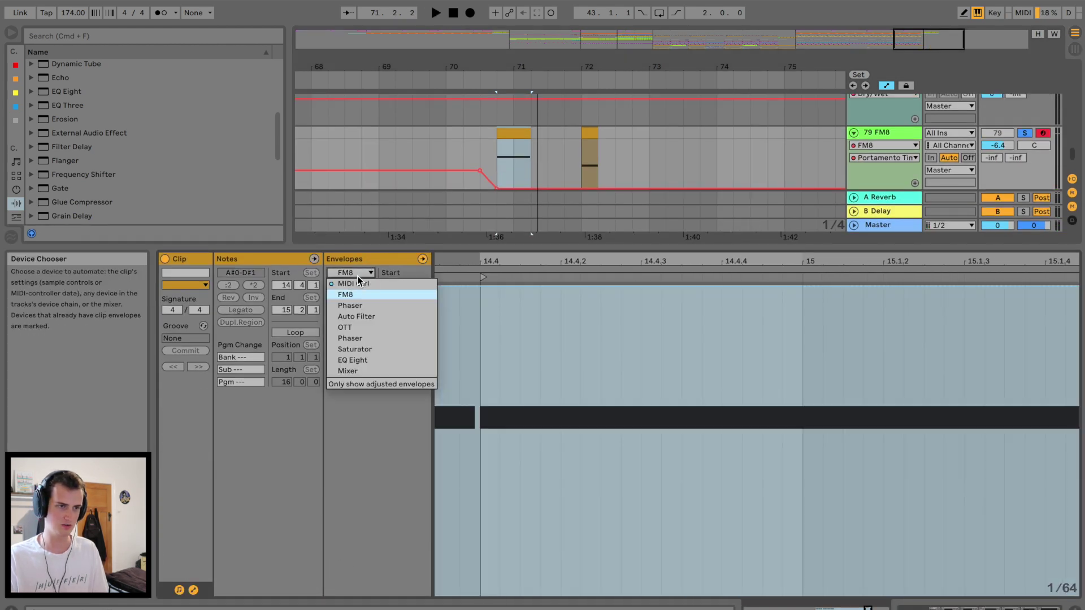
left_click(348, 281)
left_click(368, 285)
left_click(367, 294)
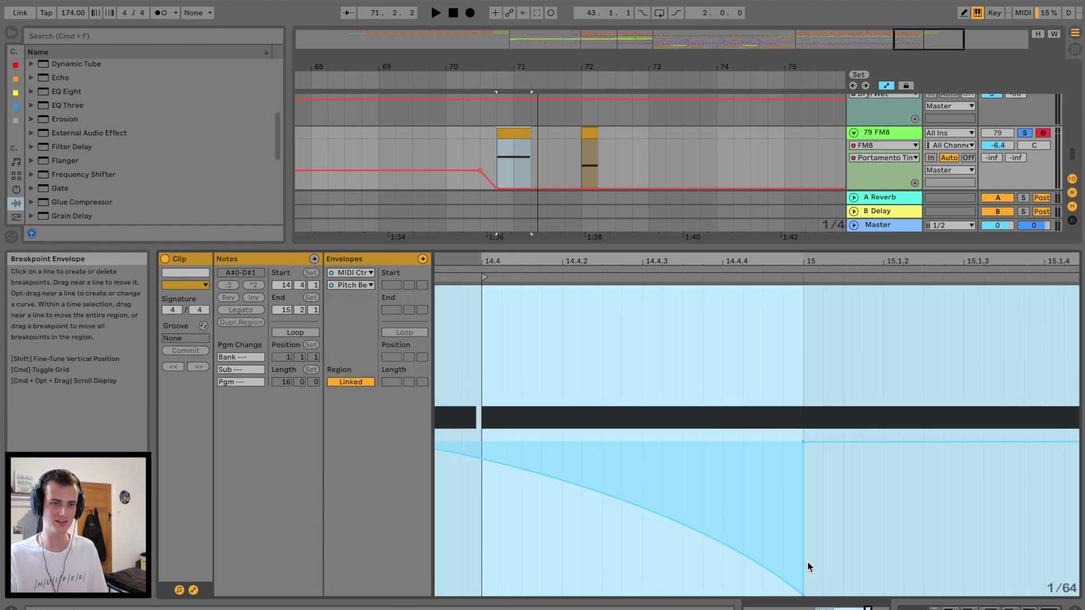
left_click(800, 593)
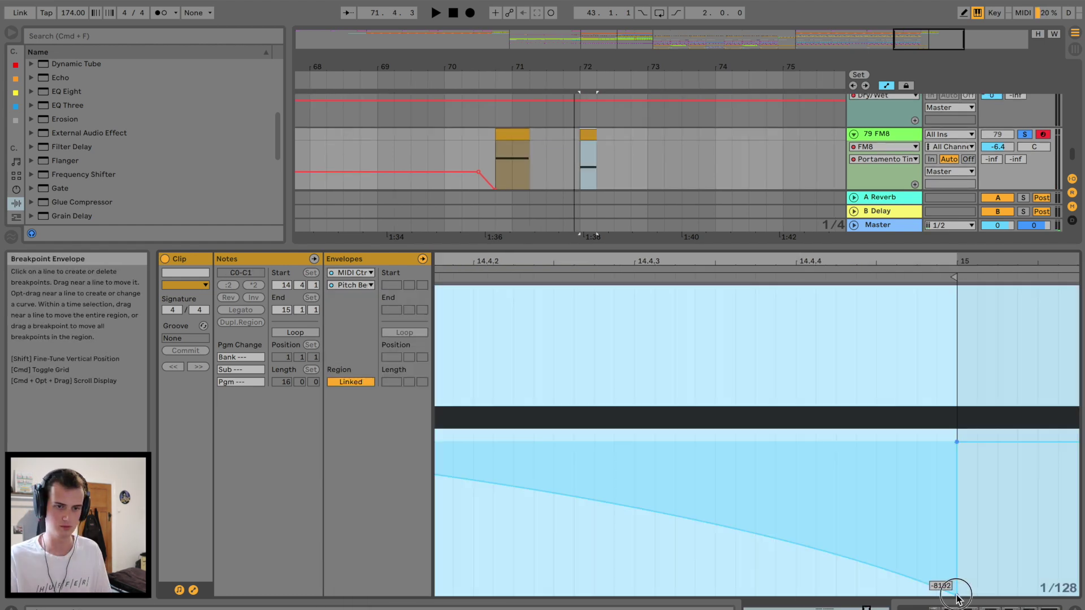
left_click(957, 594)
Delete the lowest Pitch Bend breakpoint at position 15 in the Sub clip just before bar 71, and unsolo Sub during playback.
left_click_drag(668, 247, 683, 454)
scroll(486, 220, "up", 15)
scroll(486, 221, "down", 4)
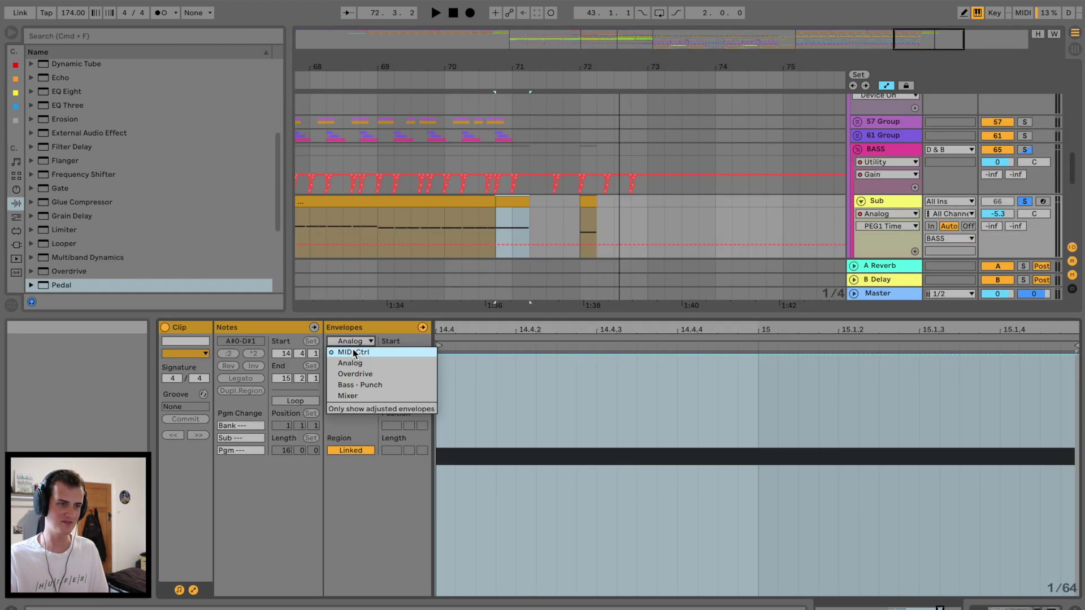
left_click(344, 352)
left_click(759, 598)
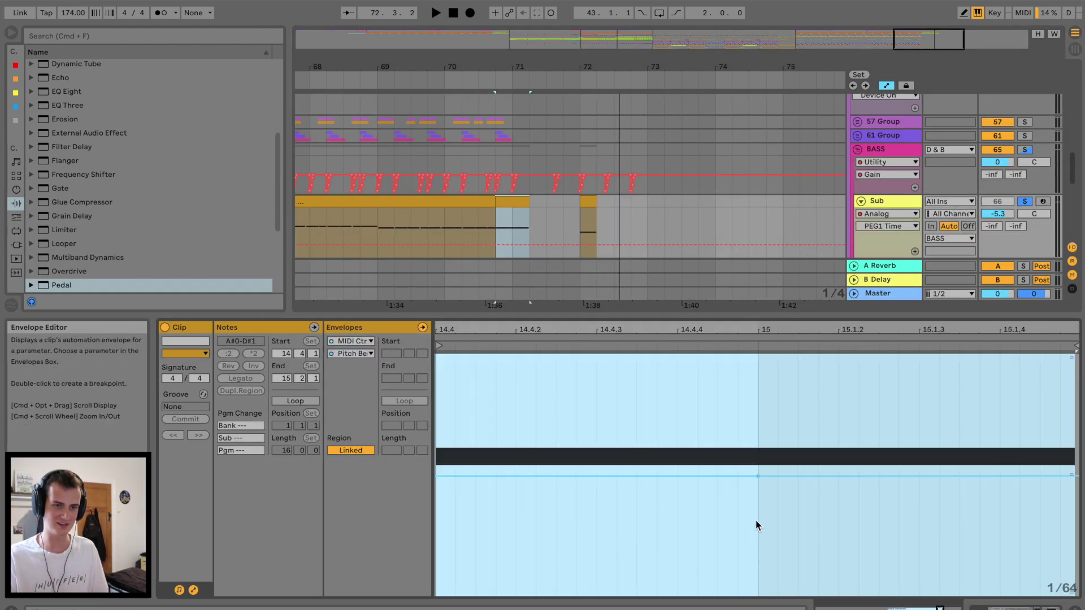
key("space")
left_click(1032, 201)
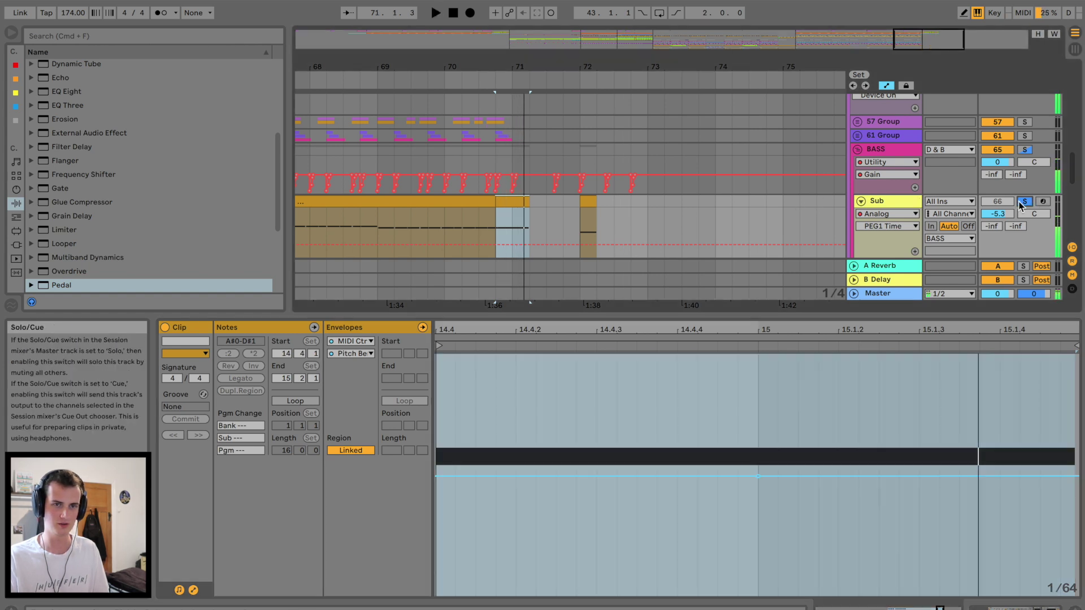
Delete the lowest Pitch Bend breakpoint at the end of the Sub clip at bar 72, and play the fill from bar 70.
left_click(585, 200)
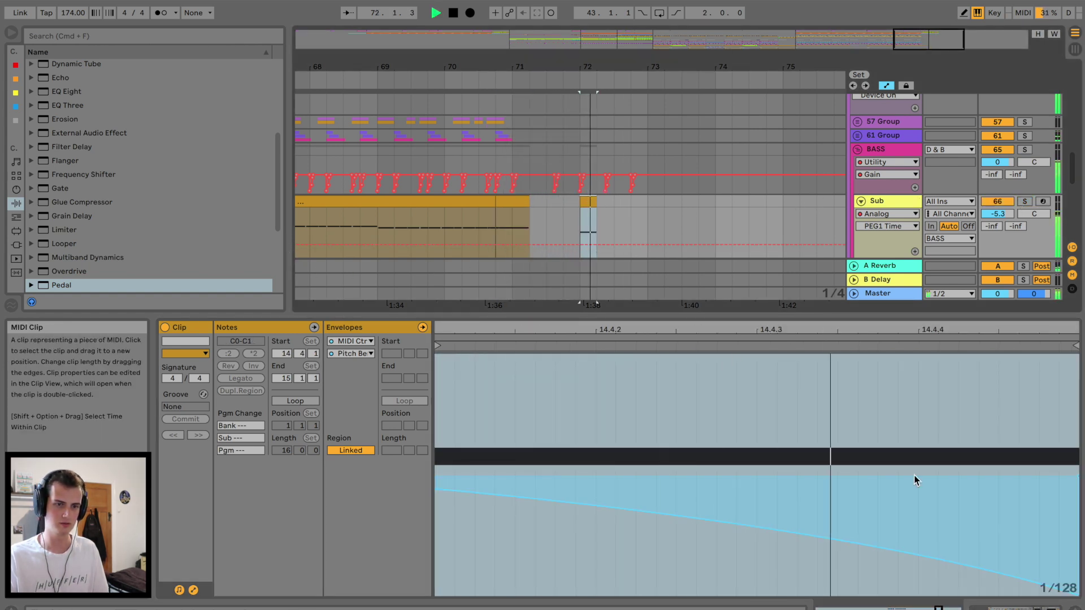
key("space")
left_click(1009, 594)
key("space")
key("space")
left_click_drag(768, 318, 770, 557)
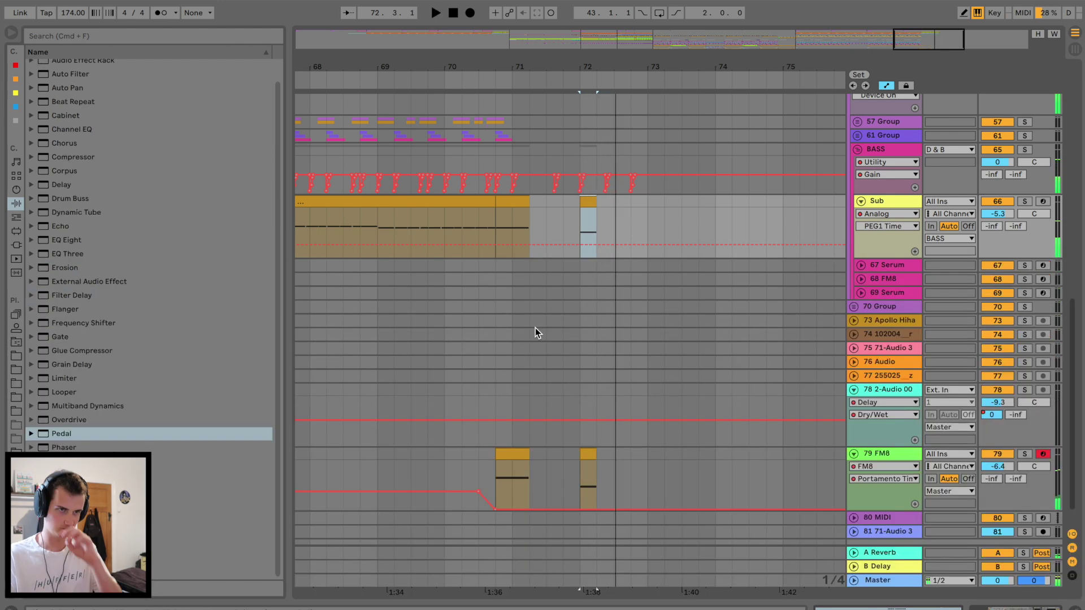
left_click(462, 220)
key("space")
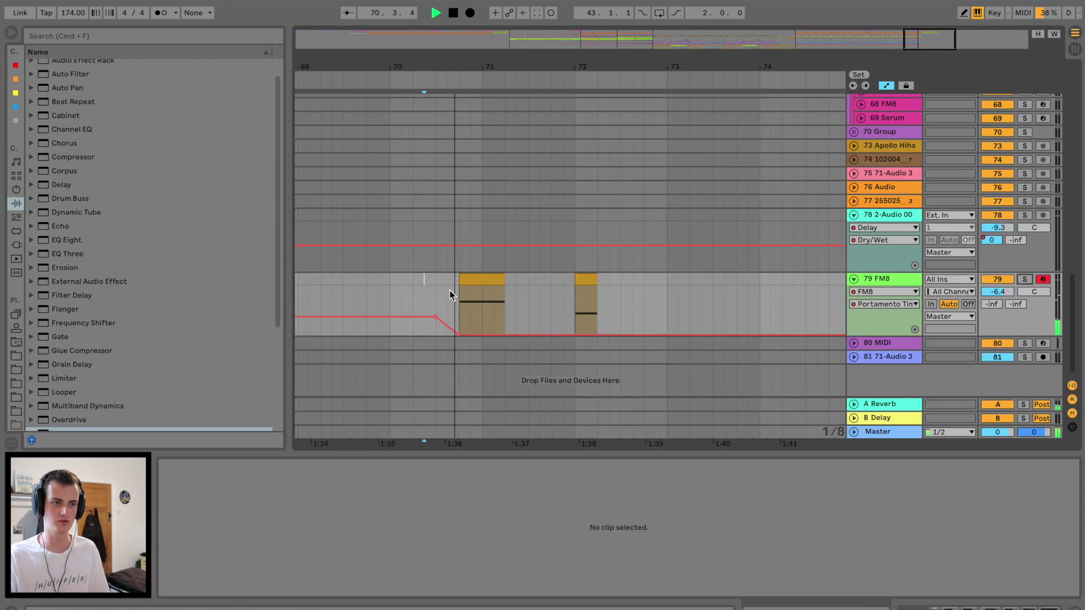
Shorten track 79's first fill clip to its first half, and move it to start at bar 71.
left_click(471, 280)
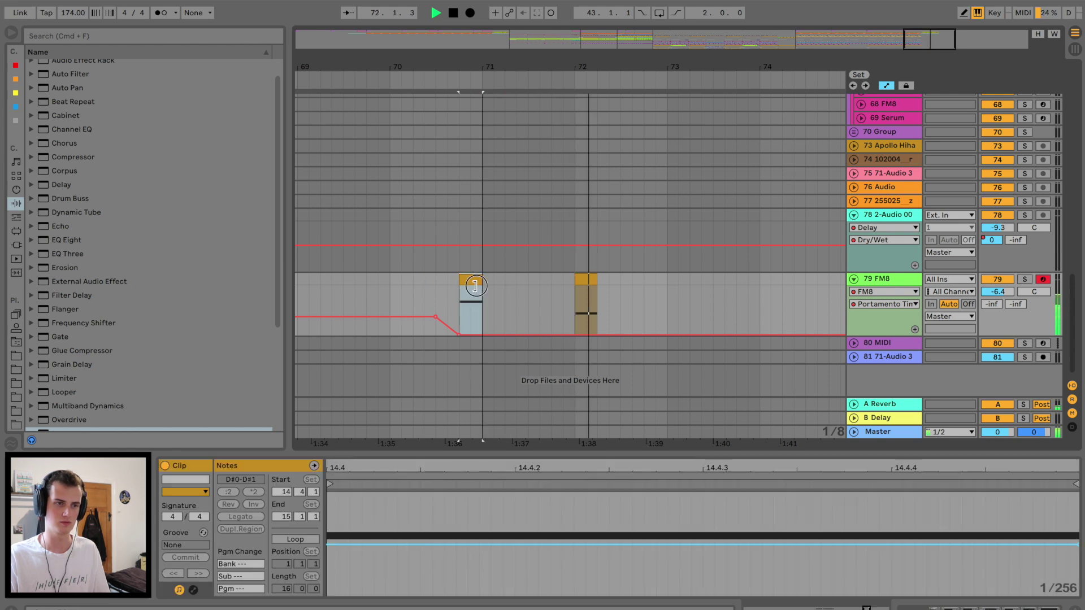
left_click_drag(470, 280, 494, 283)
left_click(452, 285)
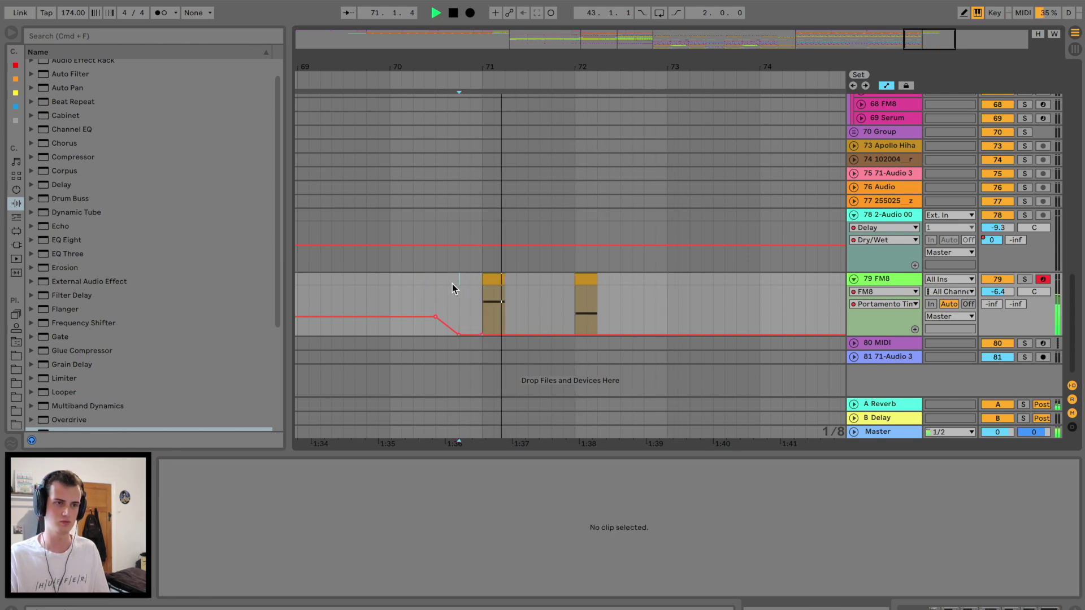
Play the fill from before bar 71, and audition the Sub clip at bar 72 both soloed and in the mix.
scroll(452, 285, "up", 5)
left_click(448, 267)
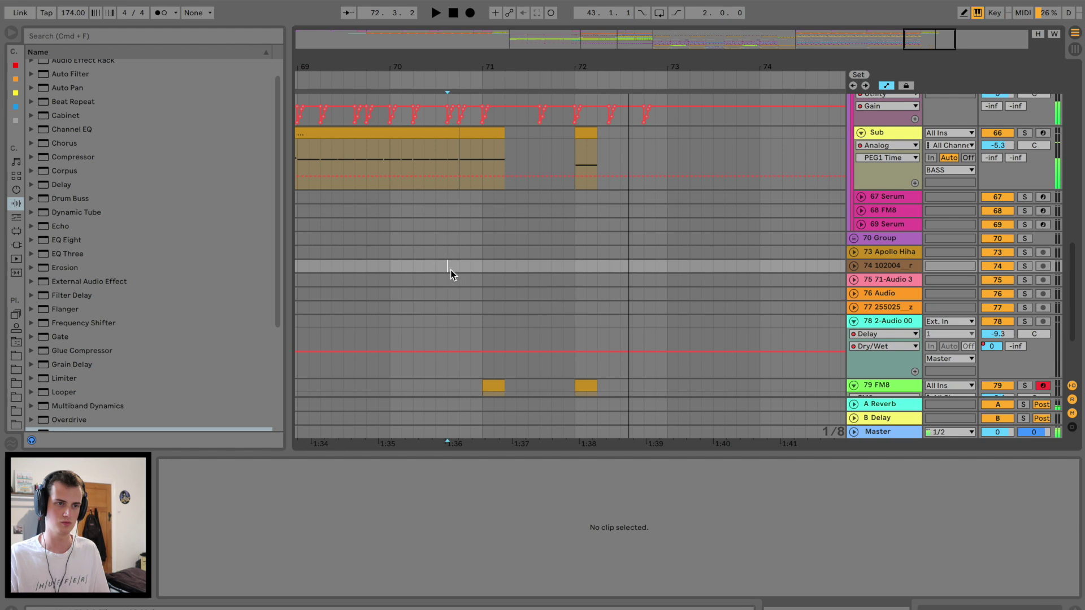
left_click(582, 130)
left_click(1025, 133)
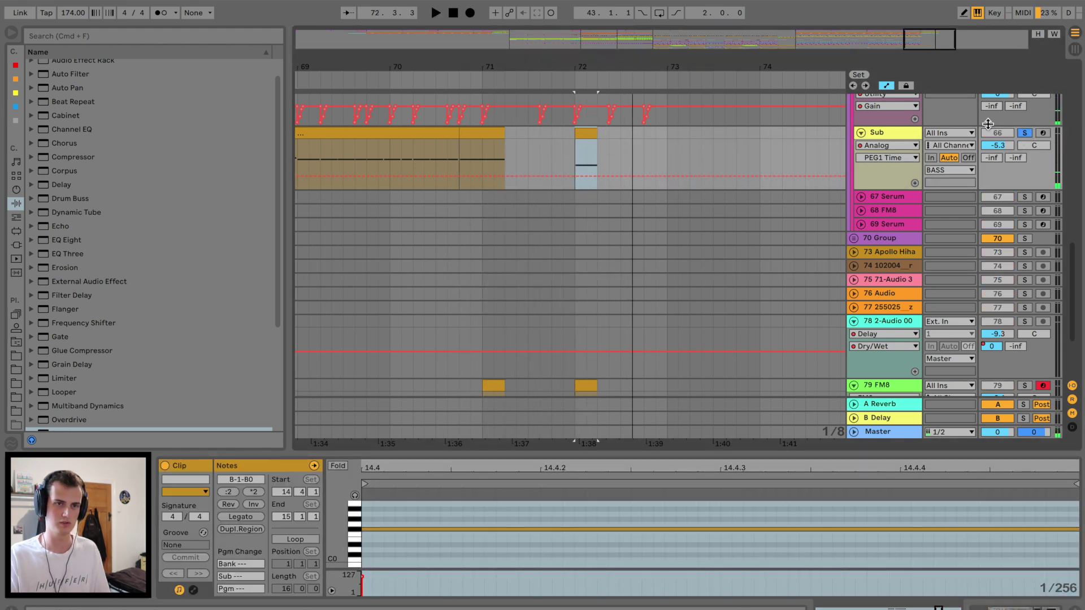
left_click(1026, 134)
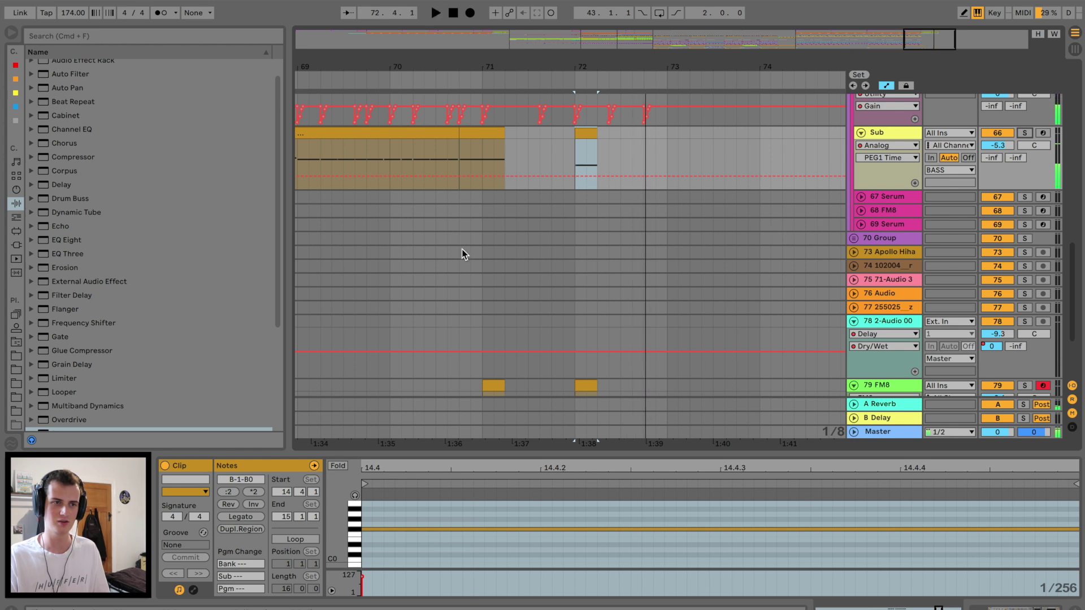
left_click(452, 252)
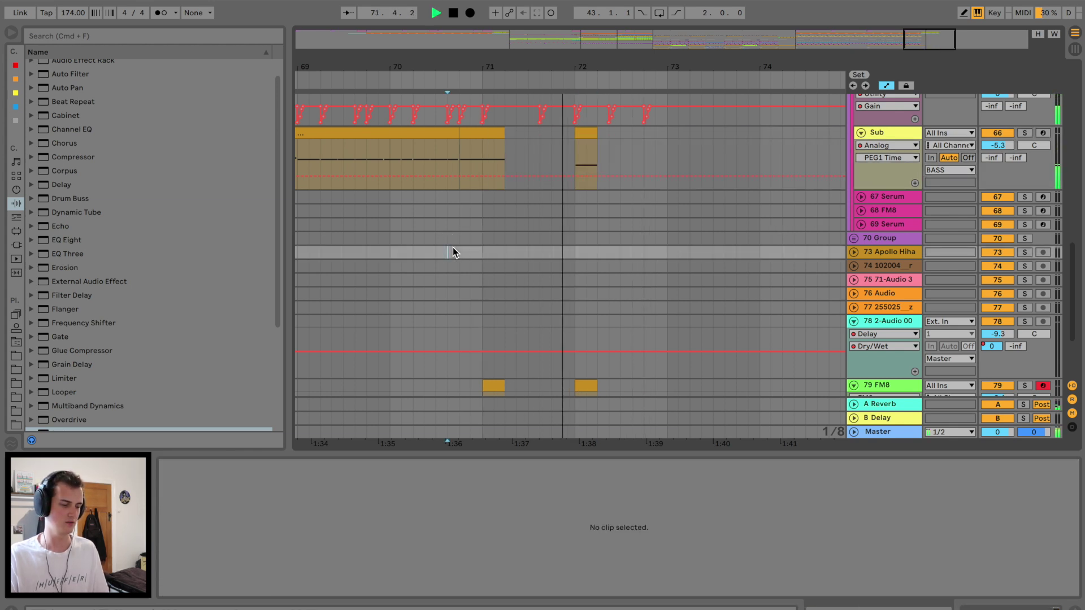
Copy the two Antidote Audio riser clips from before Drop 1 and paste them across bars 69 to 73.
left_click_drag(582, 54, 581, 38)
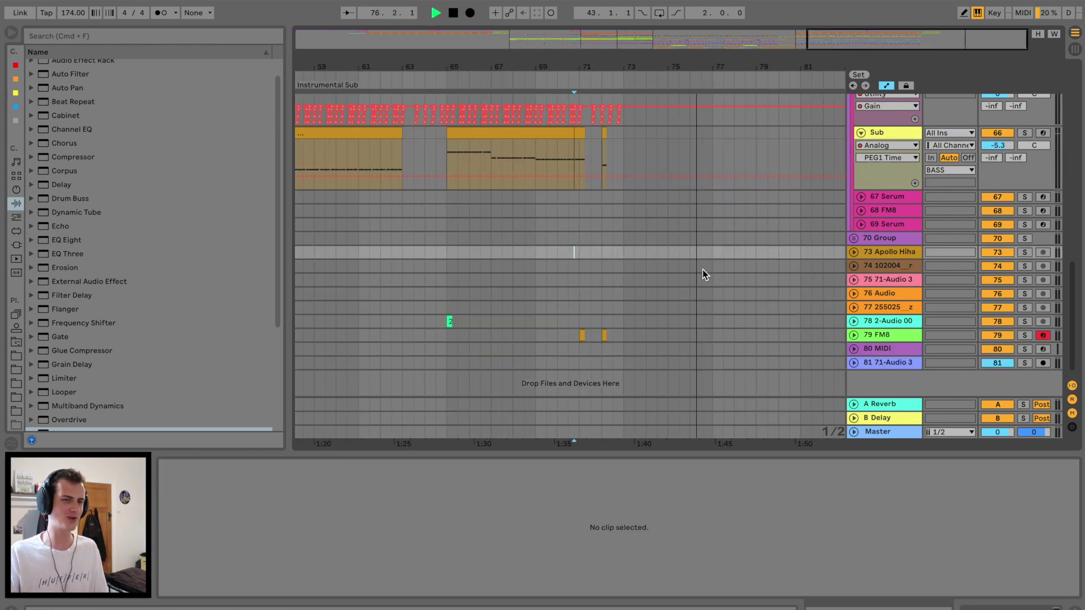
scroll(803, 264, "up", 4)
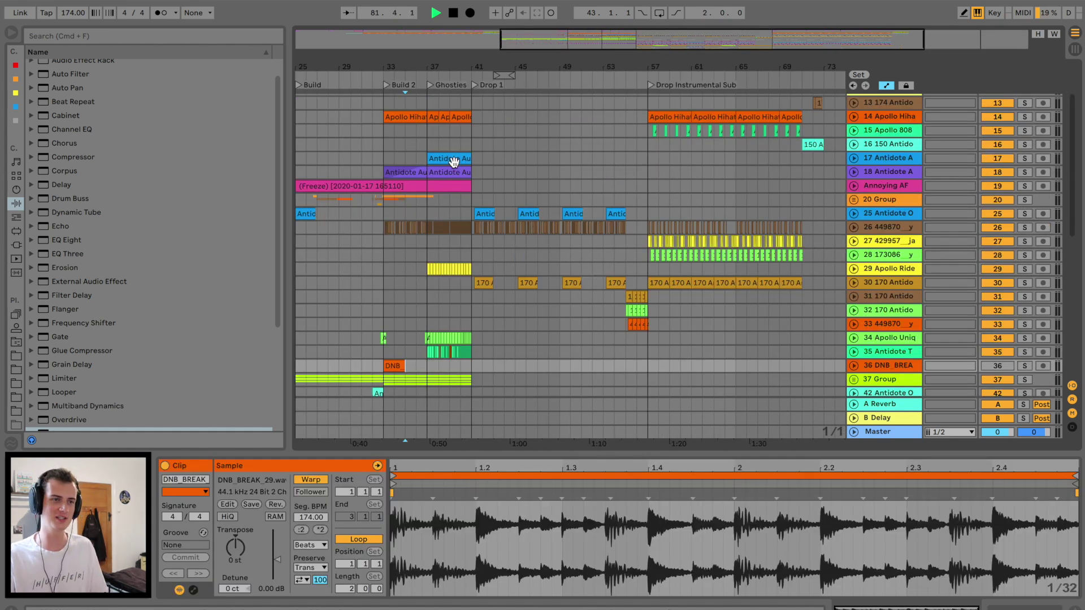
left_click(454, 162)
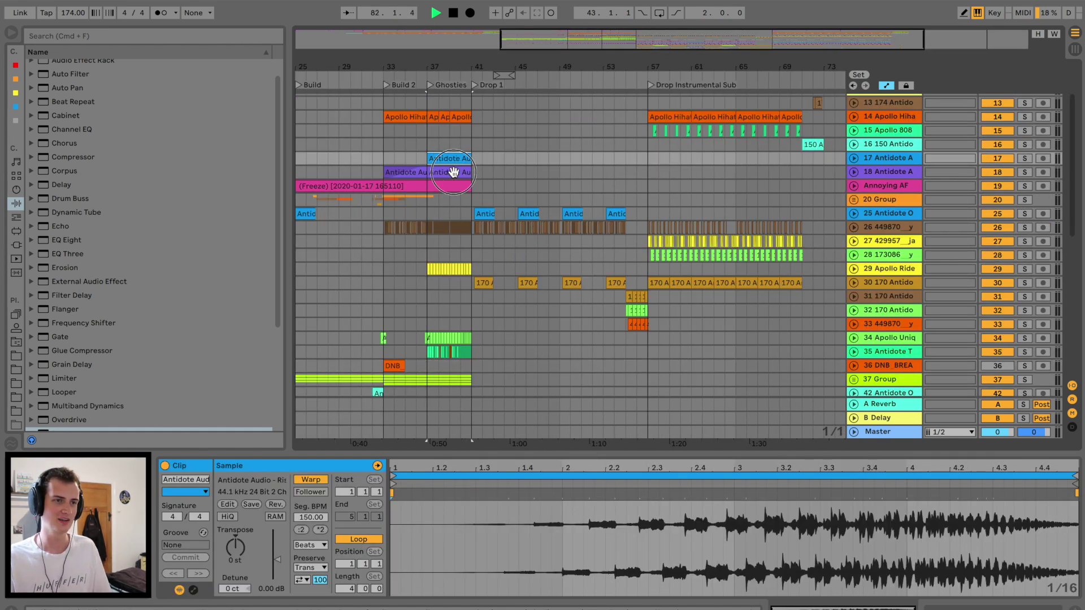
left_click(452, 173, "shift")
left_click(774, 167)
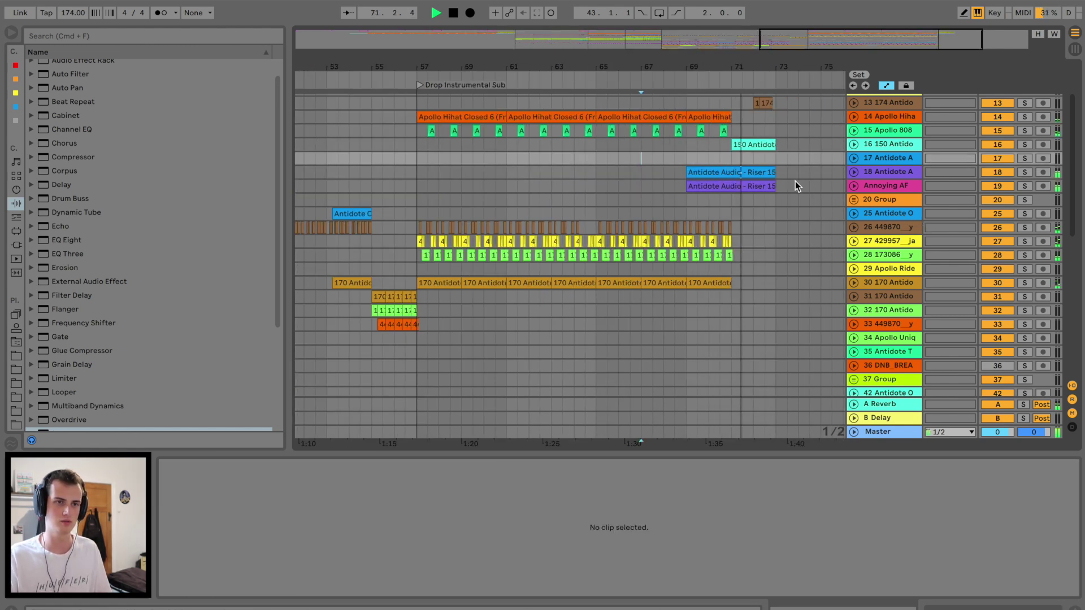
left_click(758, 172)
left_click(819, 175)
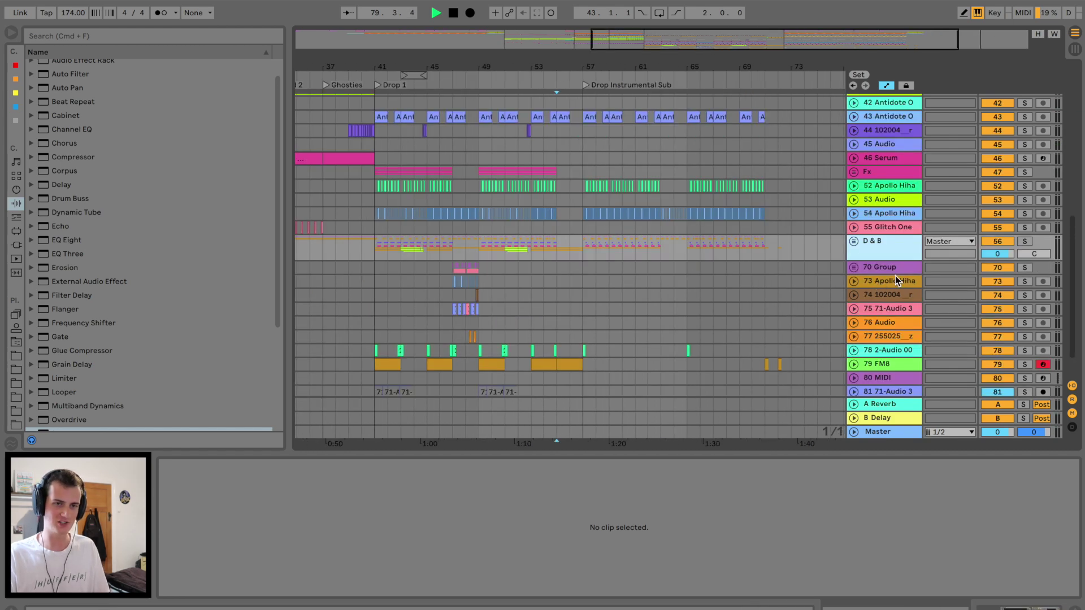
Insert a new MIDI track below the D & B group and load Serum on it.
left_click(897, 271)
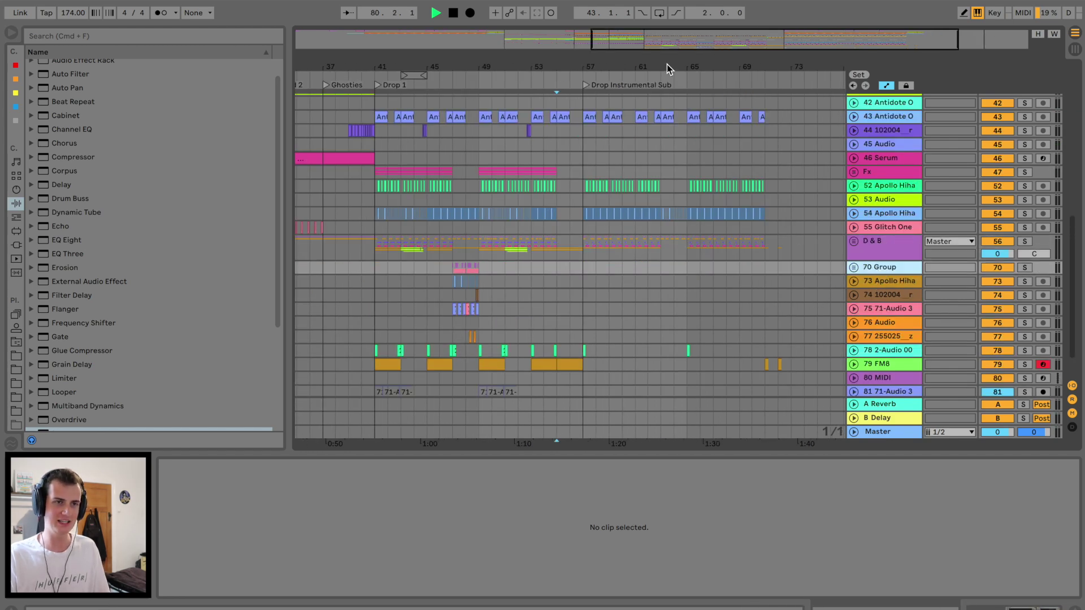
key("super+shift+t")
left_click_drag(667, 67, 667, 85)
left_click_drag(890, 282, 889, 271)
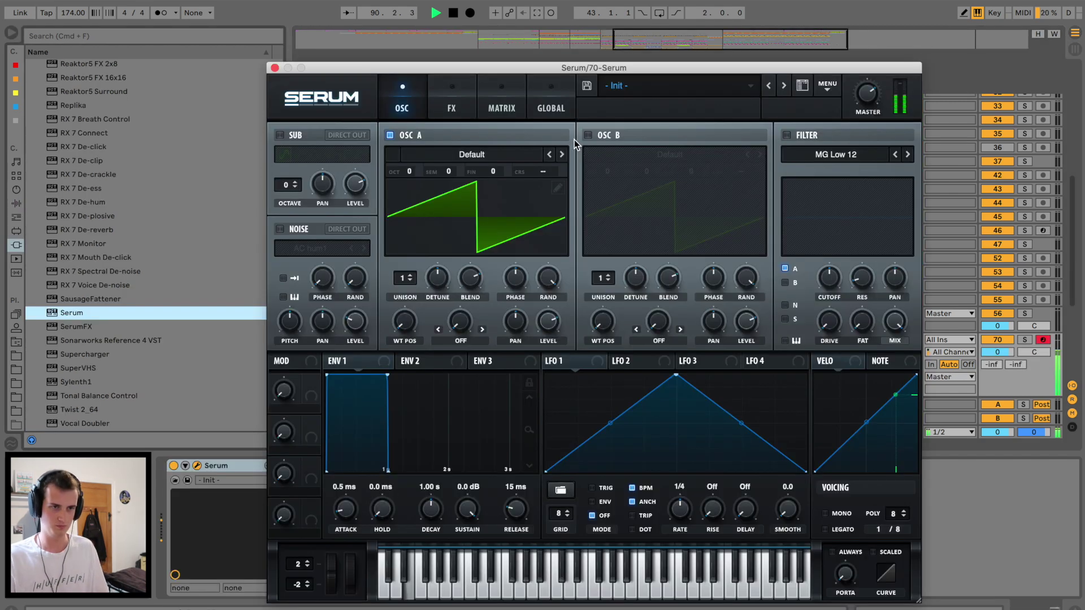
Enable Serum's Hyper/Dimension effect, lower the Dimension size, and set its mix to 20%.
left_click(410, 275)
left_click(452, 105)
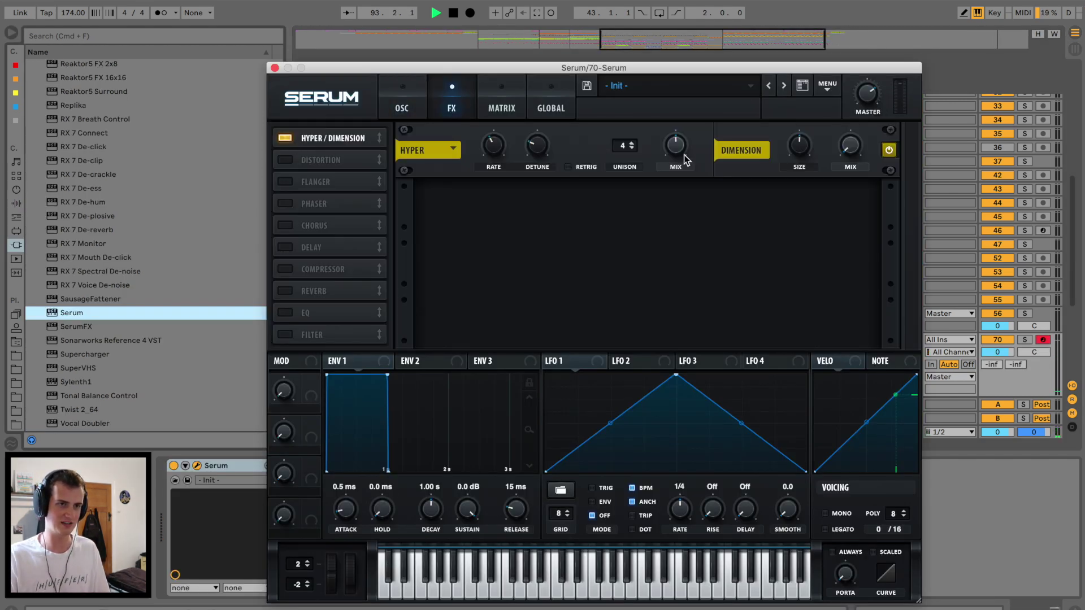
left_click_drag(668, 168, 668, 187)
left_click_drag(796, 147, 798, 179)
left_click_drag(848, 149, 848, 112)
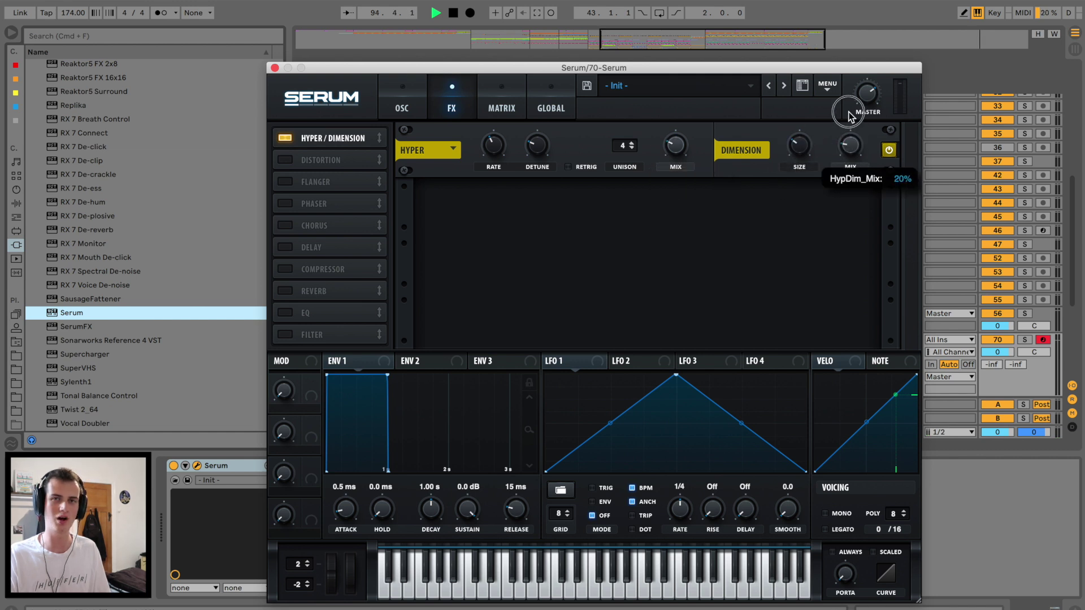
Enable Serum's Compressor in multiband mode and the Hall Reverb.
left_click(287, 270)
left_click(710, 224)
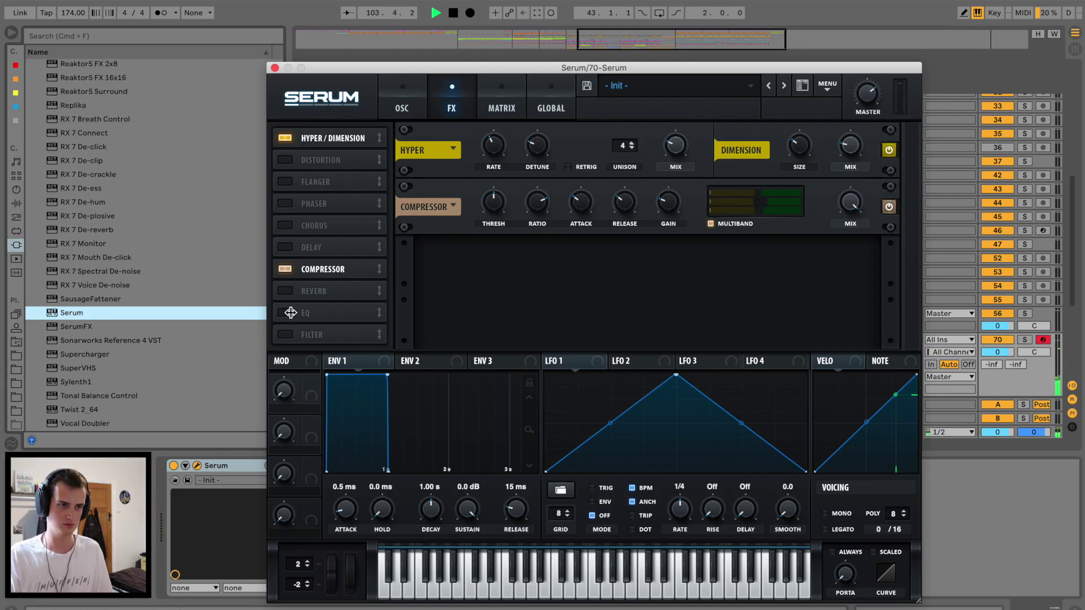
left_click(285, 291)
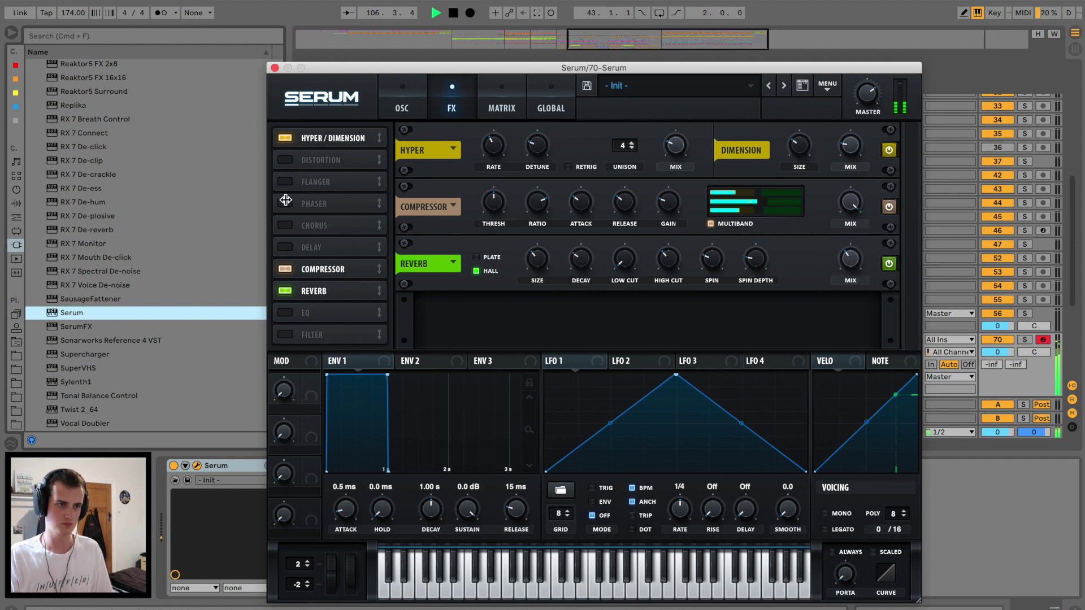
left_click(285, 314)
left_click(689, 334)
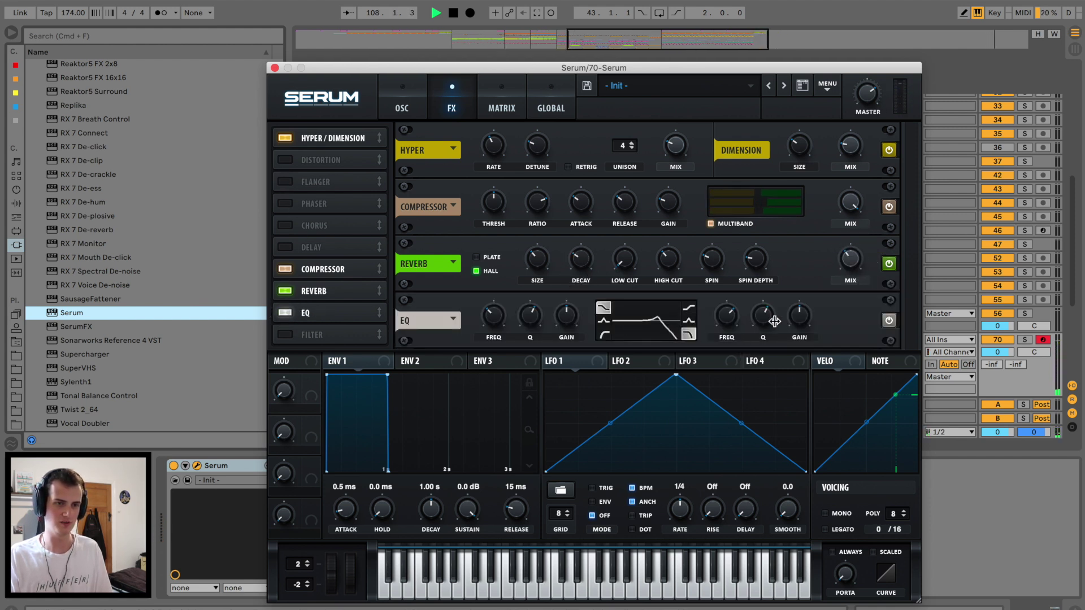
left_click(281, 314)
Enable Serum's effects Filter as MG Low 24, raise its cutoff, and place it first in the effects chain.
left_click(289, 334)
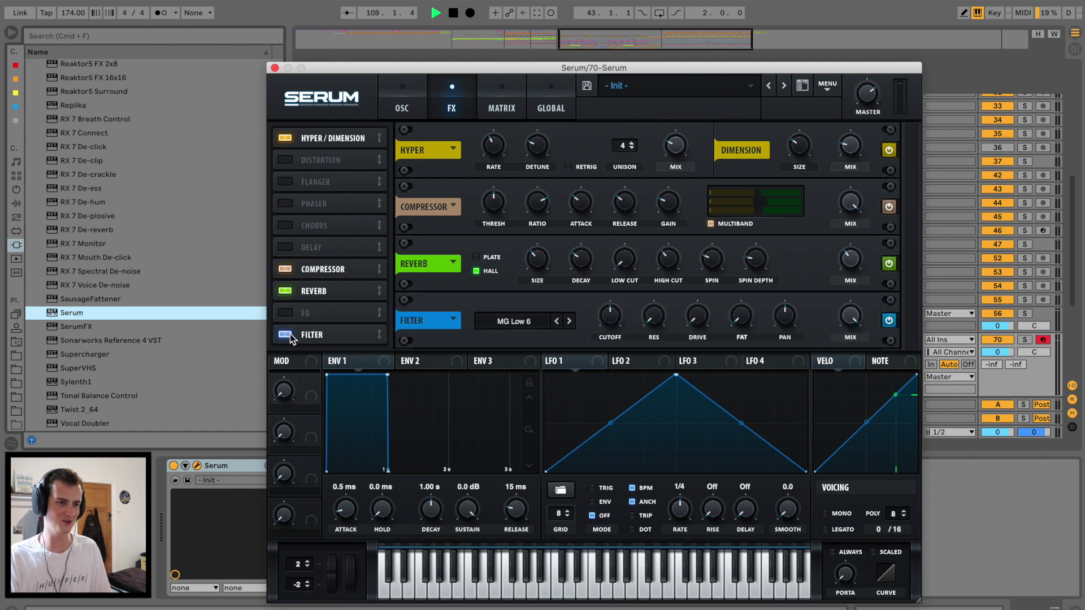
left_click(569, 319)
left_click(569, 321)
left_click_drag(626, 323, 626, 276)
left_click_drag(352, 333, 345, 149)
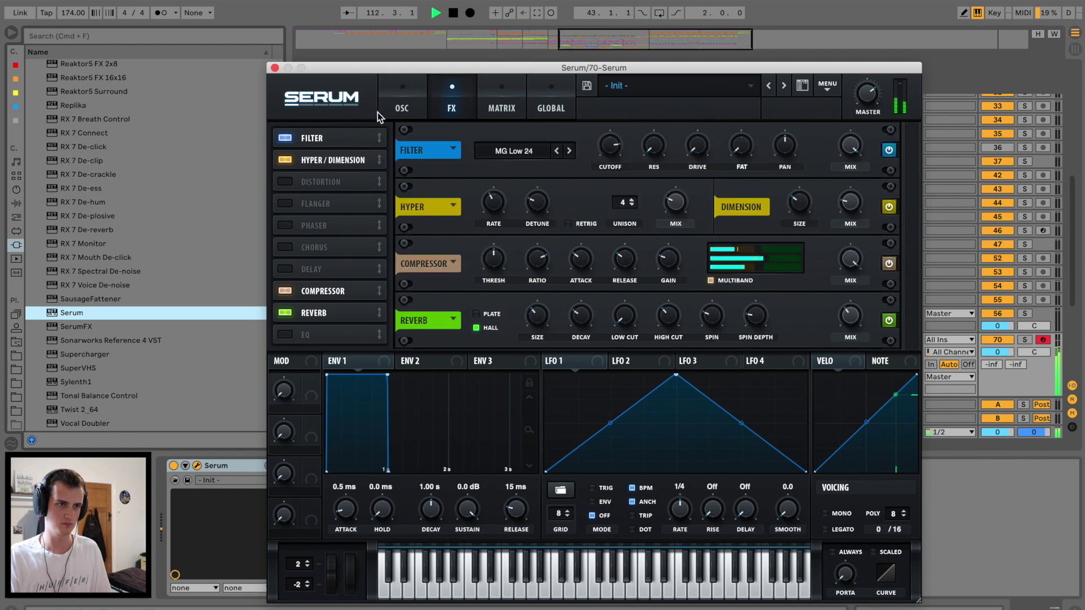
Set Oscillator A's unison to 4, and add Tube distortion after the Reverb in Serum's effects chain.
left_click(402, 106)
left_click_drag(404, 278, 433, 311)
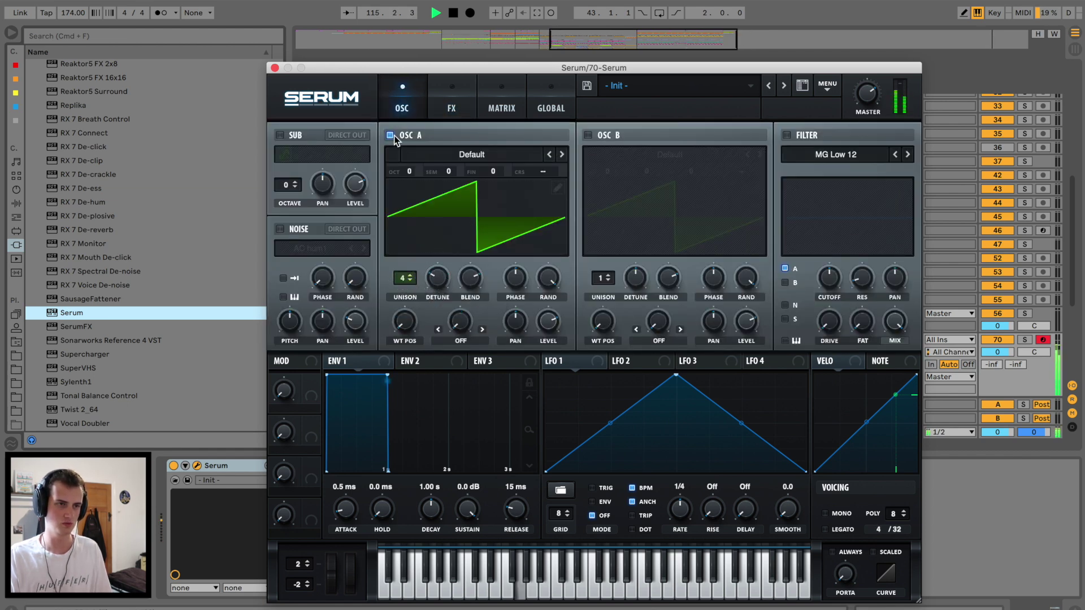
left_click(430, 112)
left_click_drag(314, 274, 332, 331)
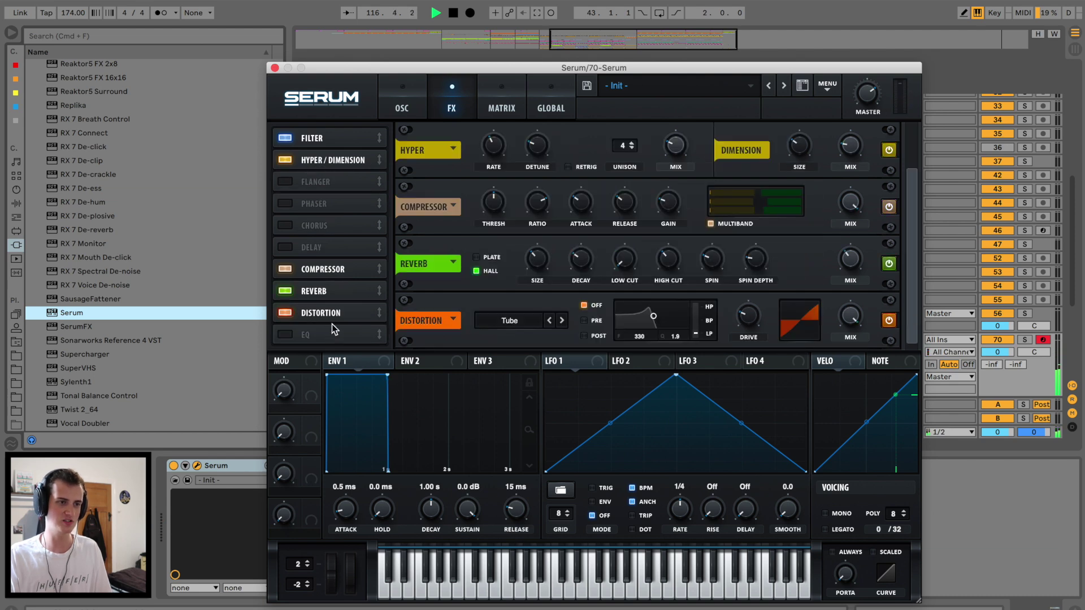
Raise the Tube distortion's drive and switch Serum's voicing to Mono.
left_click_drag(749, 321, 751, 235)
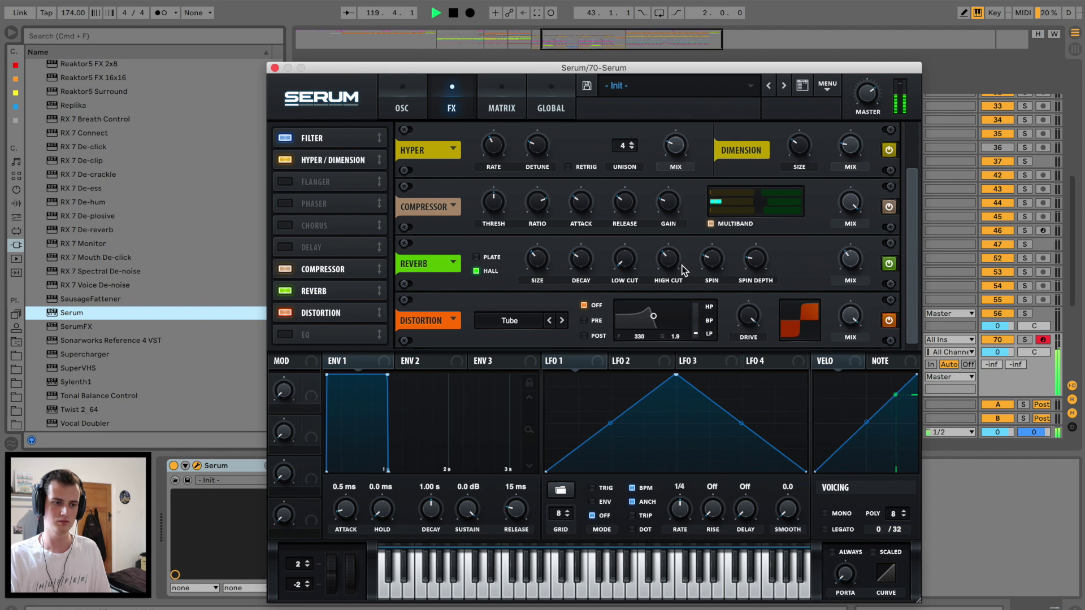
left_click(395, 103)
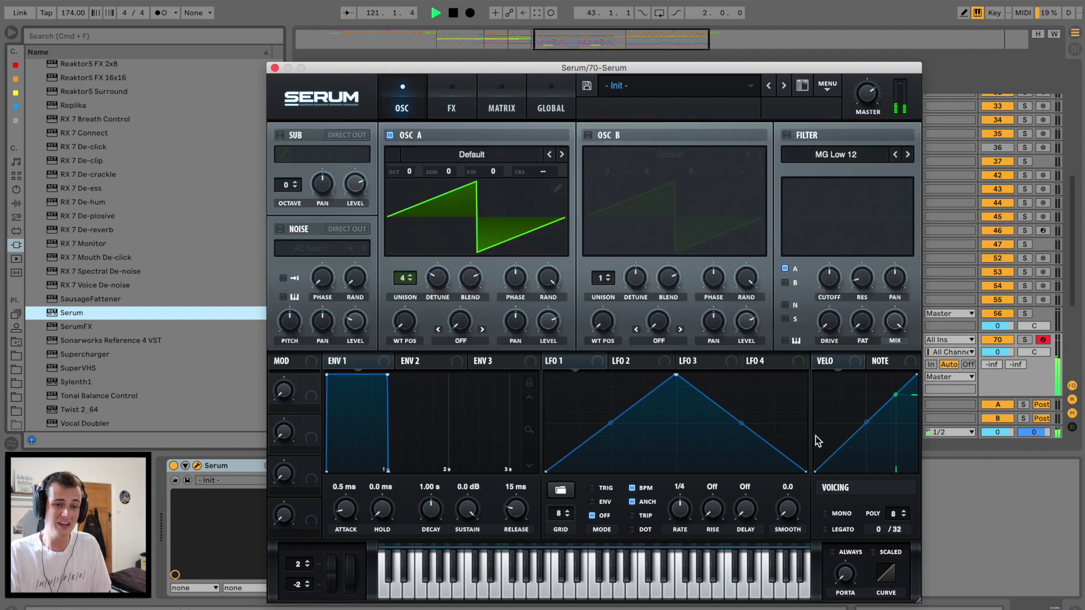
left_click(834, 515)
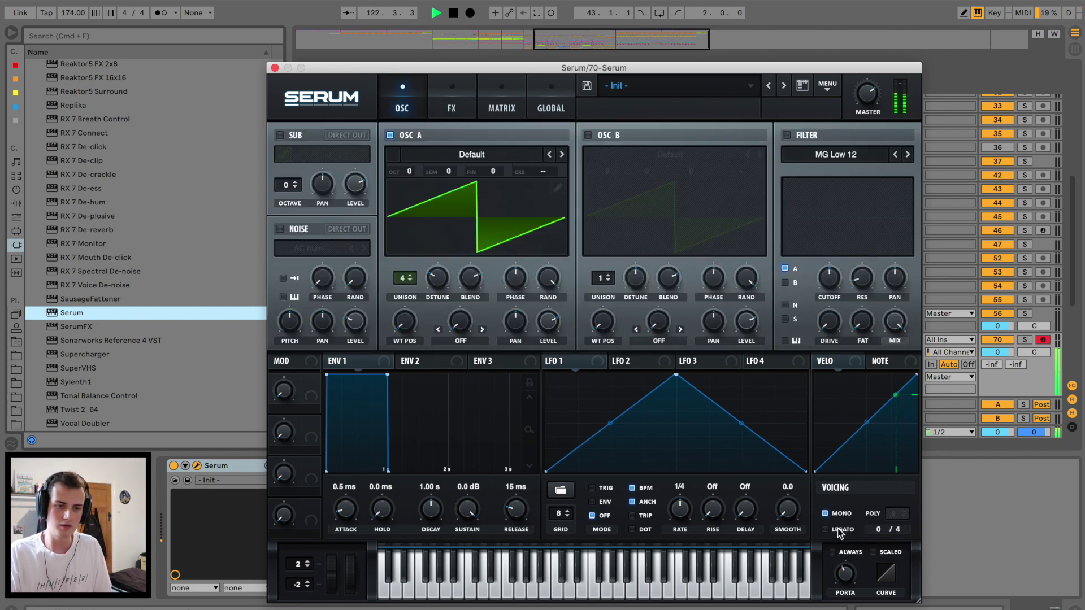
Lower Serum's master volume and enable Legato with the Analog_BD_Sin wavetable in Oscillator A.
left_click_drag(866, 92, 874, 162)
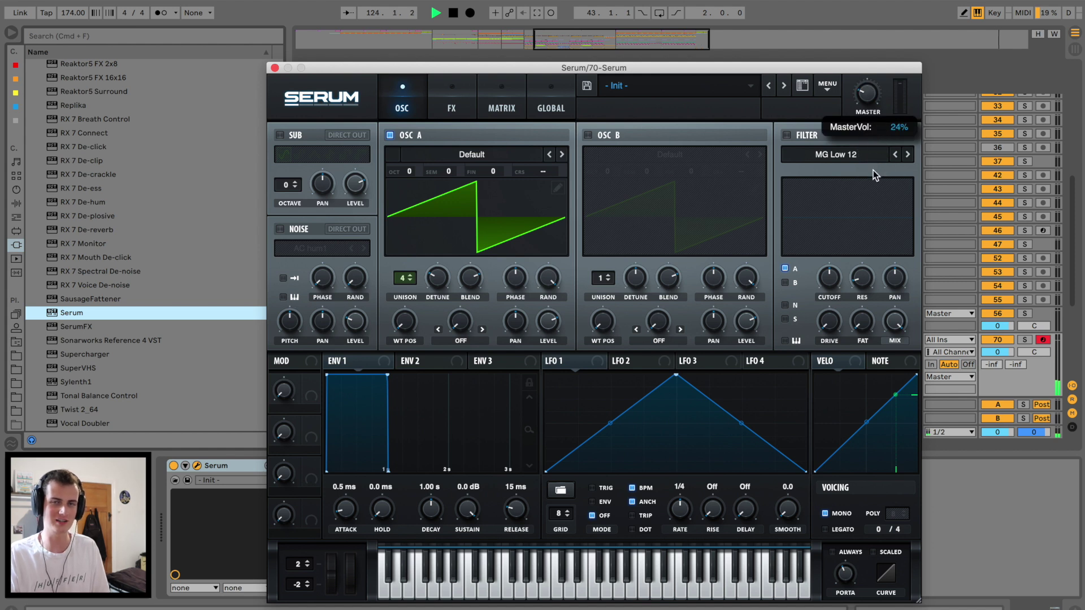
left_click_drag(864, 98, 865, 78)
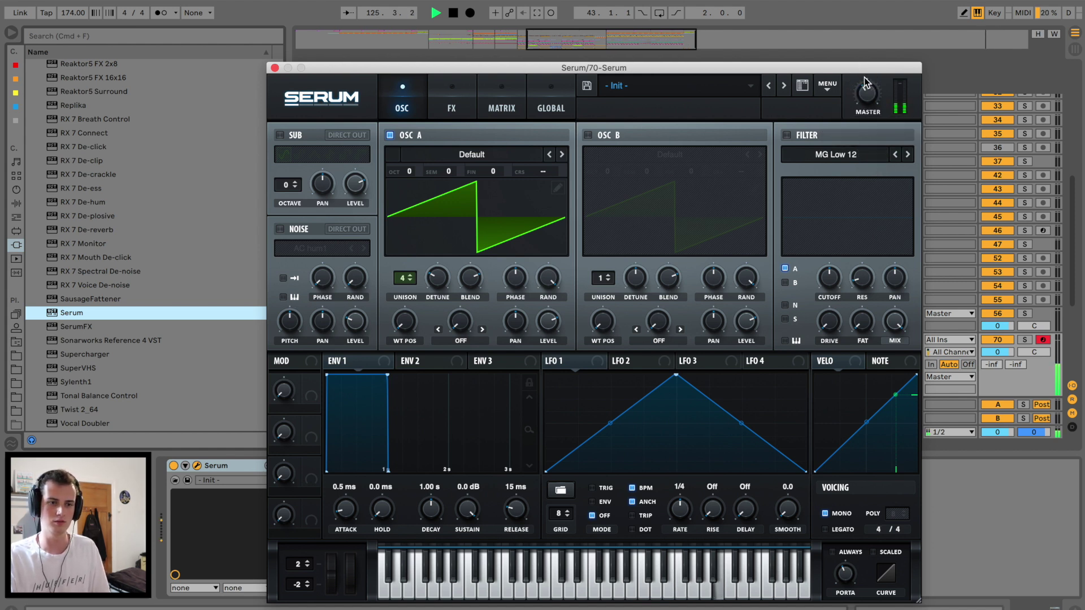
left_click(829, 530)
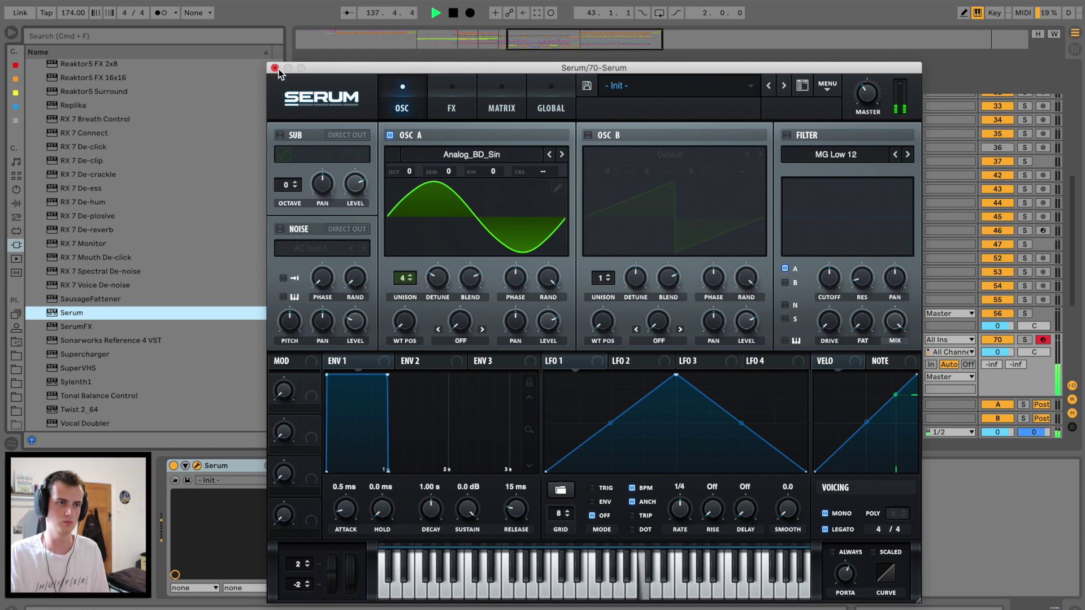
left_click(275, 68)
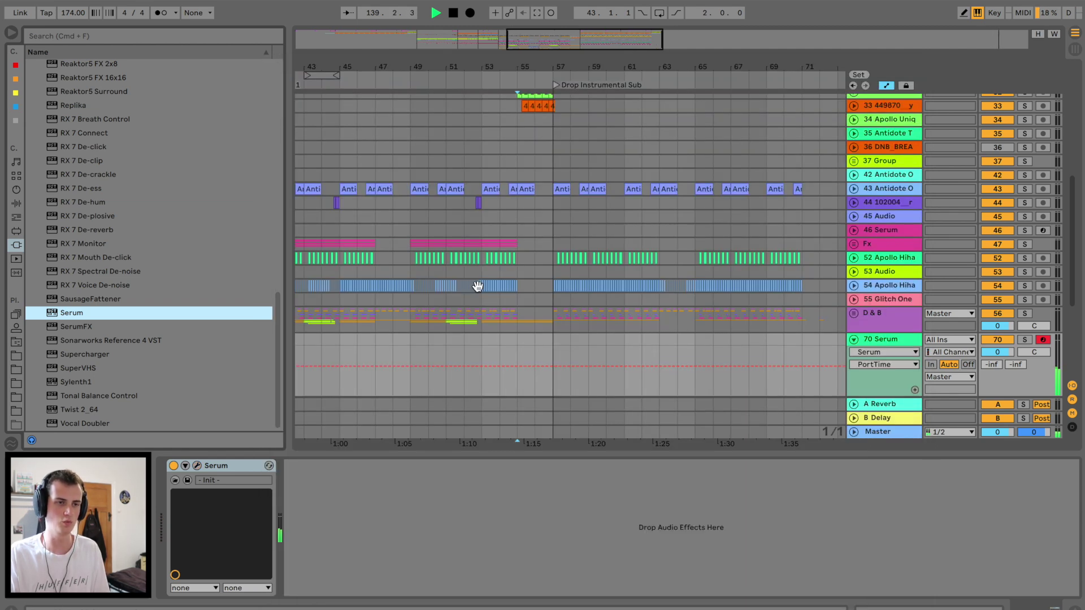
Play the drop from bar 55 and lower the 70 Serum track's volume to -3.7 dB.
left_click(518, 335)
key("space")
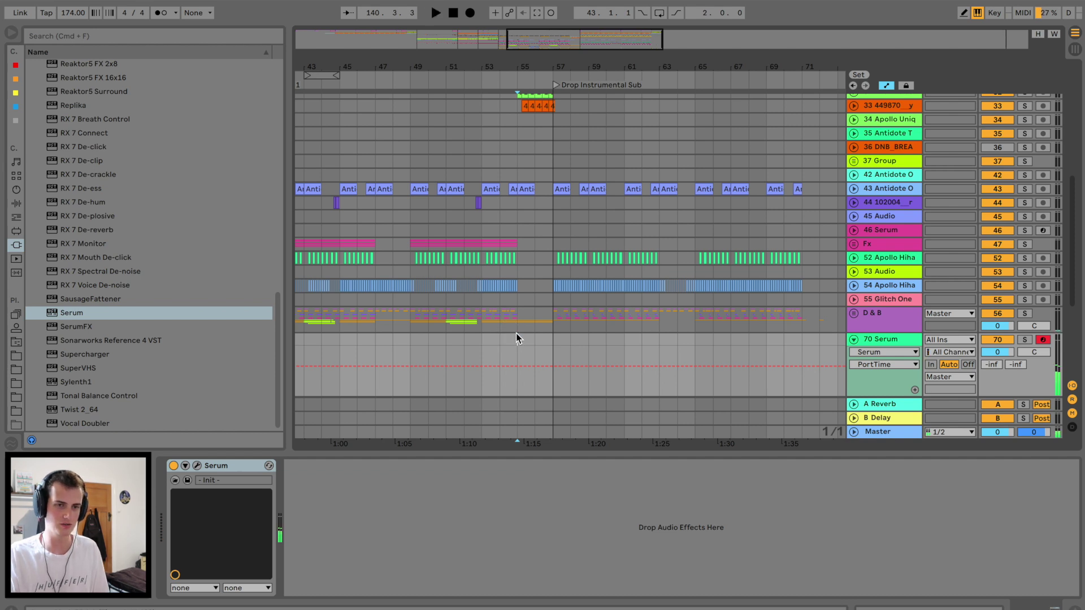
key("space")
mouse_move(1007, 352)
left_mouse_down()
mouse_move(1007, 363)
mouse_move(1007, 354)
left_mouse_up()
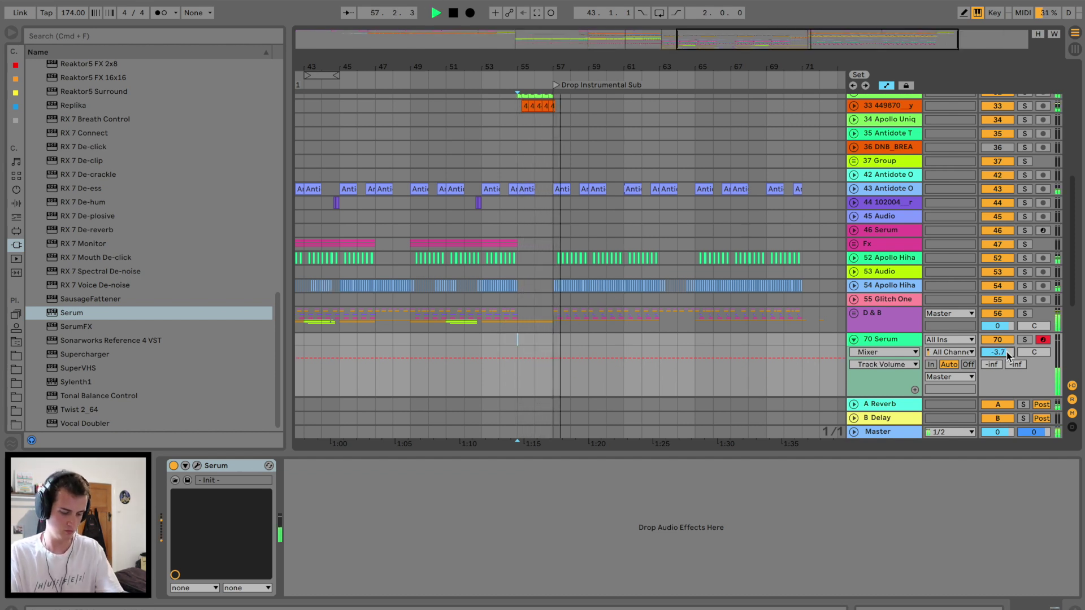
key("space")
Add the C Minor Scale MIDI effect before Serum on track 70 and set its base to D#.
left_click(853, 315)
scroll(858, 320, "down", 4)
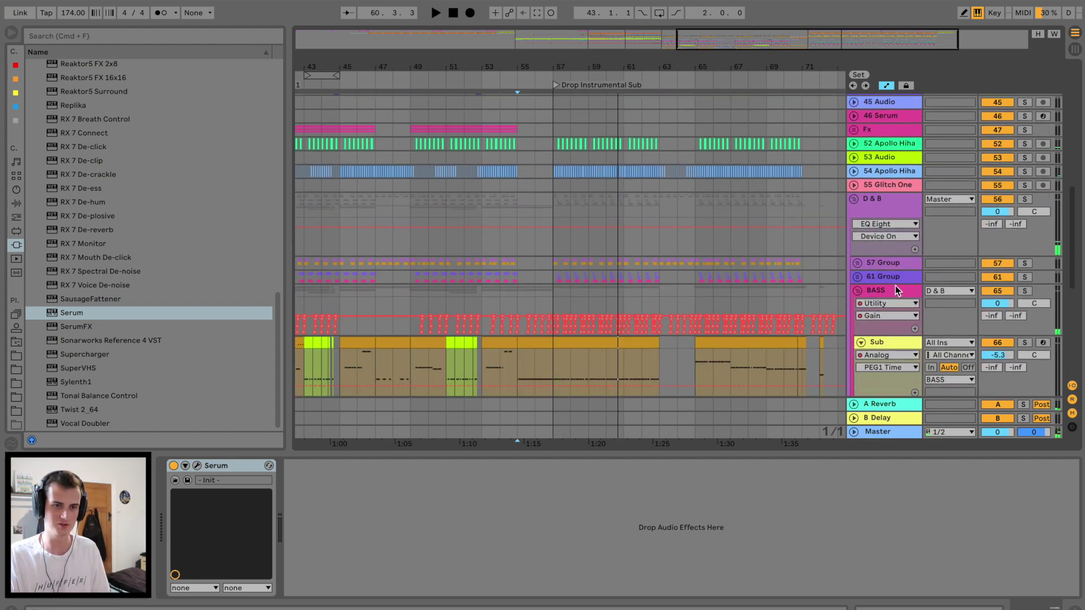
left_click(888, 339)
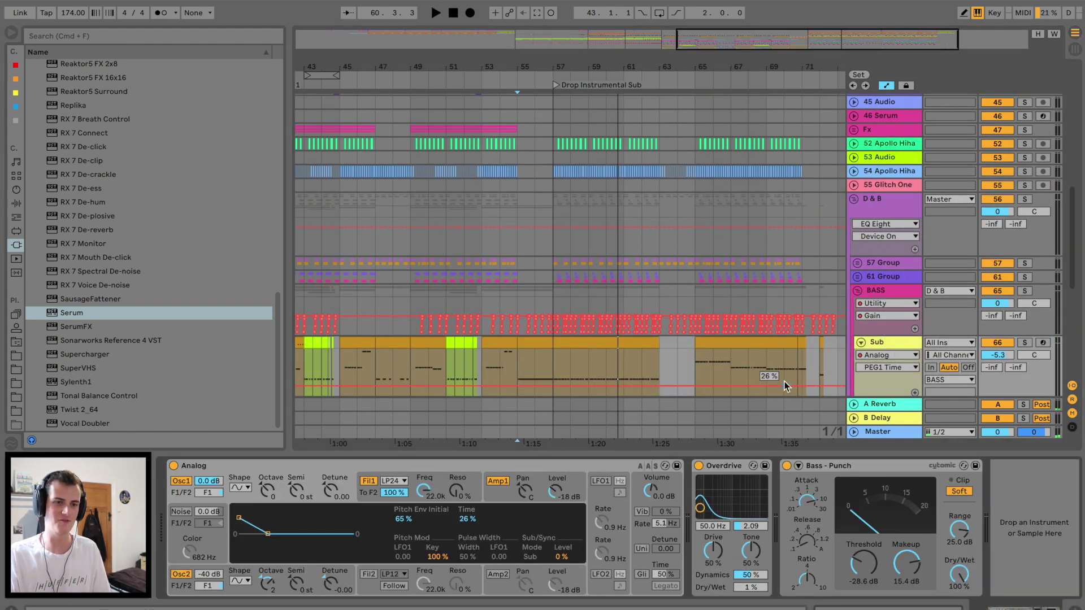
scroll(897, 232, "down", 5)
double_click(894, 200)
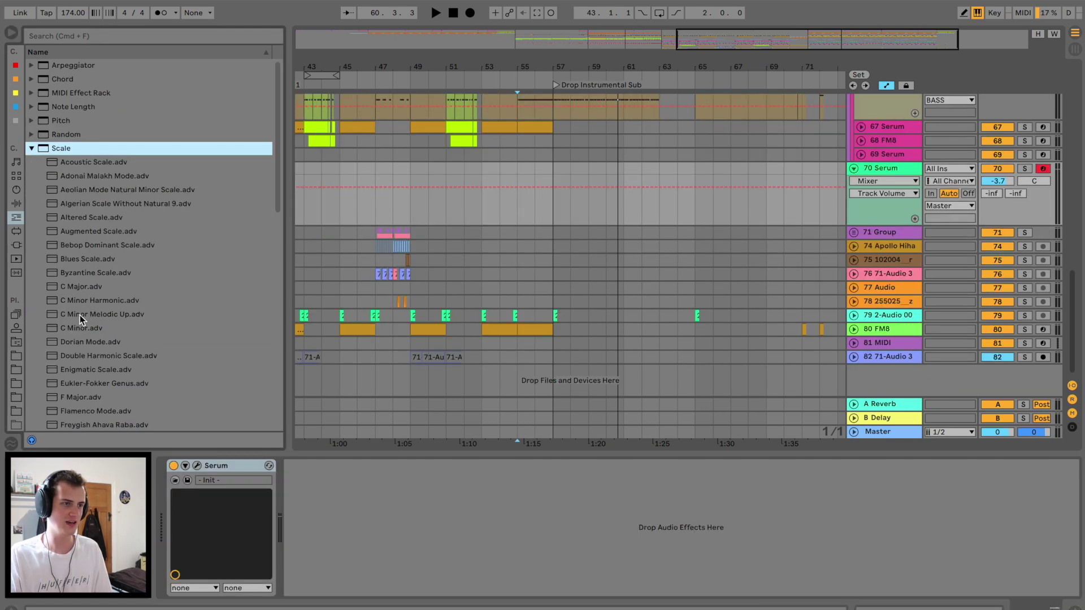
left_click_drag(84, 328, 670, 176)
left_click_drag(310, 495, 309, 486)
Play Serum notes along with the drop and capture them as a MIDI clip on the 70 Serum track.
left_click(547, 184)
key("space")
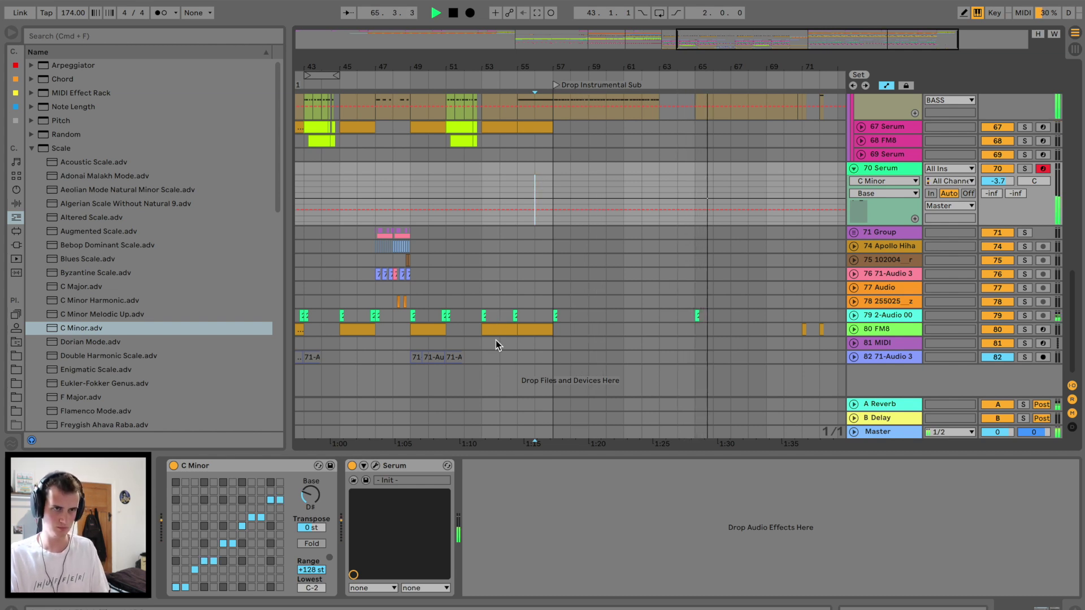
left_click(537, 13)
key("space")
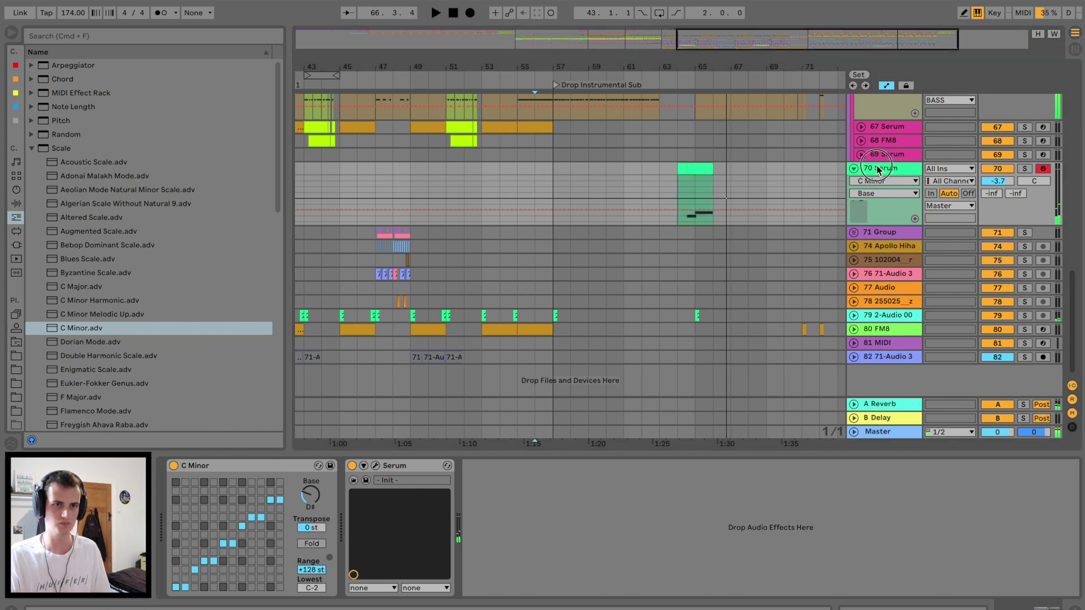
Add a Delay after Serum, set its filter to 1.87 kHz with width 2.62, and enable Ping Pong.
left_click(15, 205)
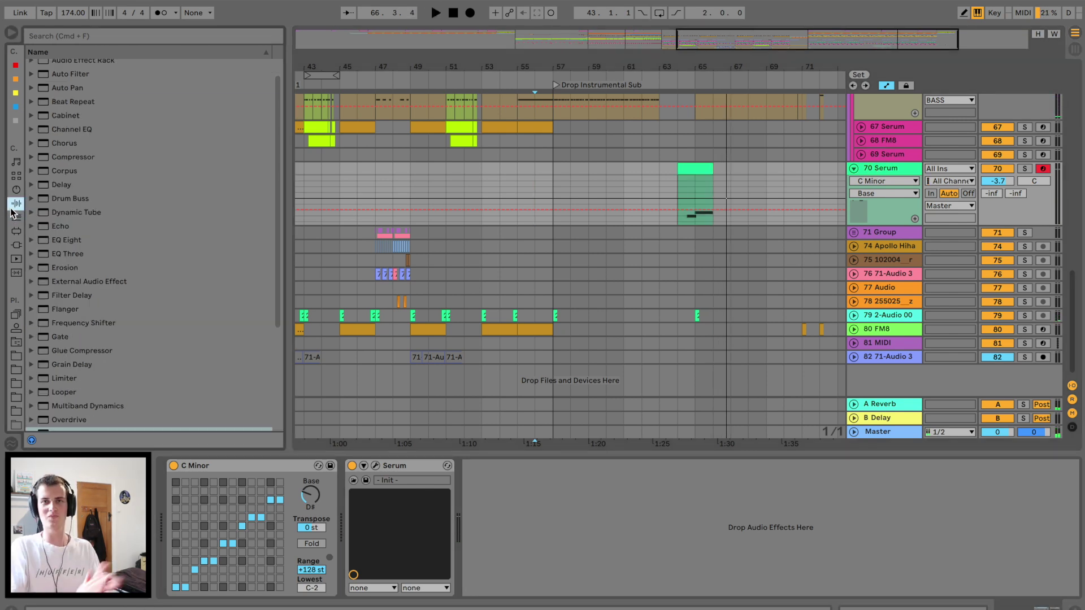
scroll(50, 105, "up", 1)
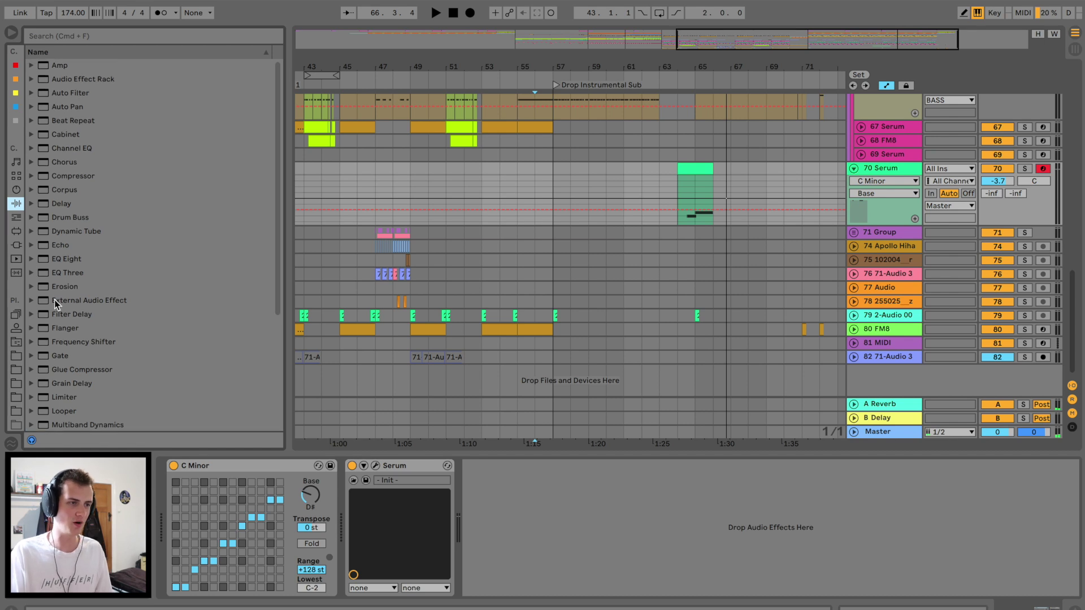
left_click(63, 204)
left_click_drag(63, 204, 622, 565)
key("space")
left_click_drag(620, 487, 633, 521)
left_click(704, 534)
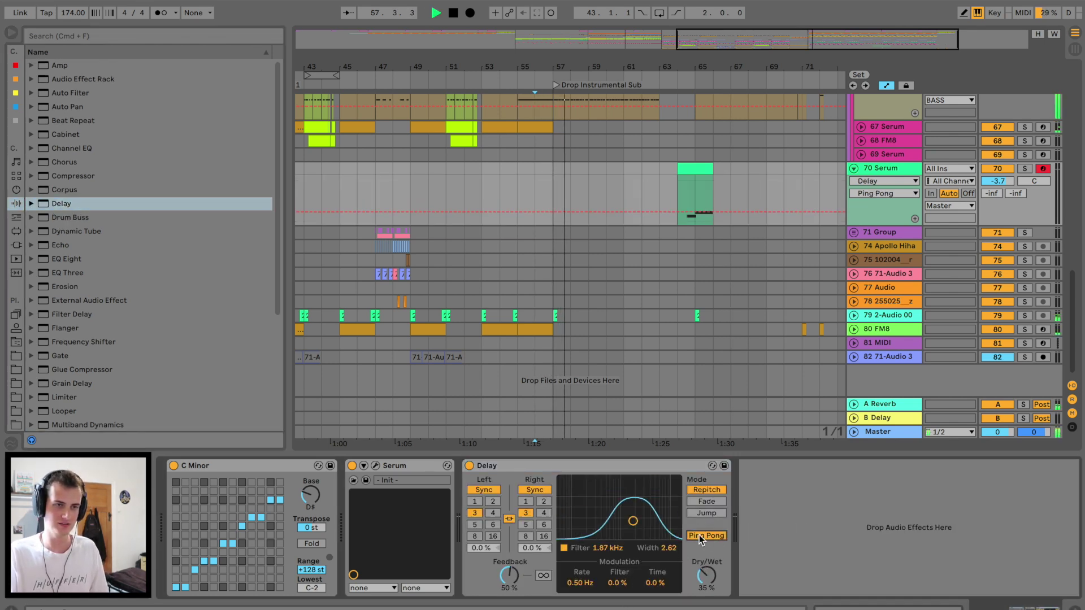
Play back from bar 63 and set the 70 Serum track's A-Reverb send to 0.
key("space")
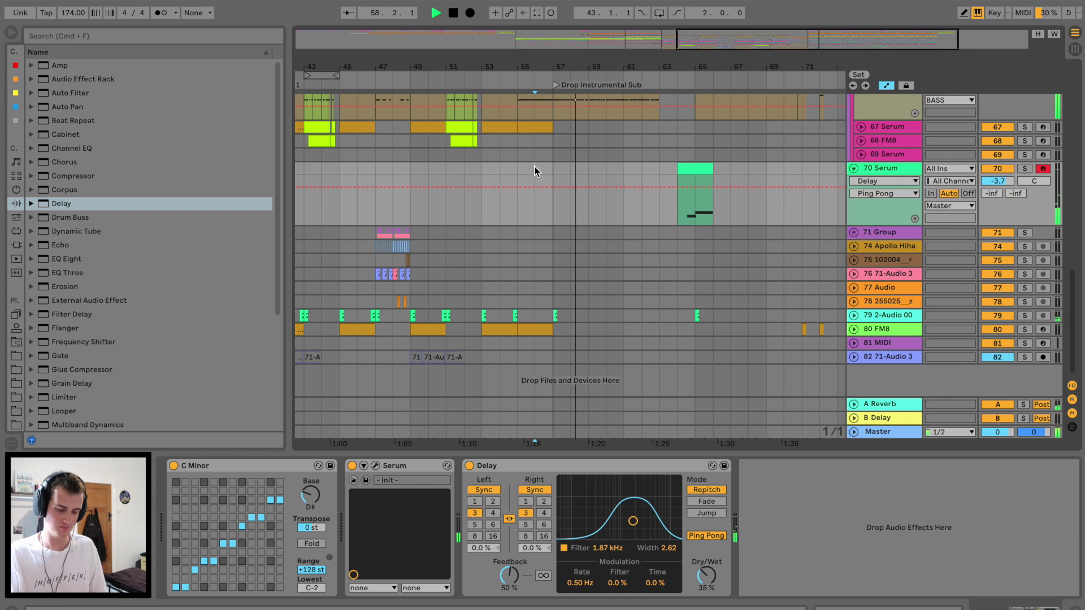
key("space")
left_click(660, 169)
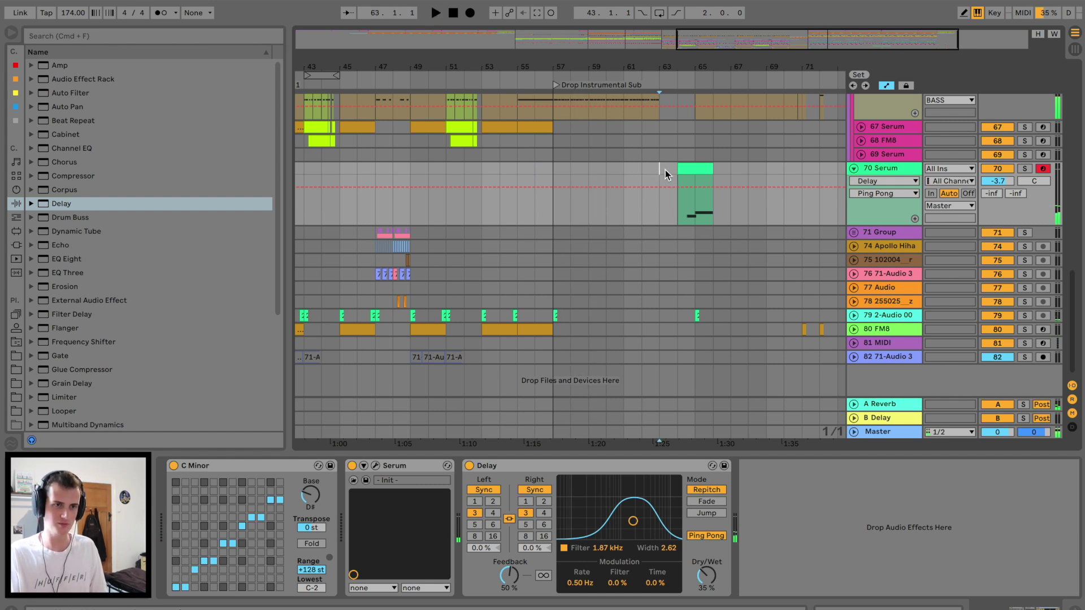
key("space")
left_click(991, 194)
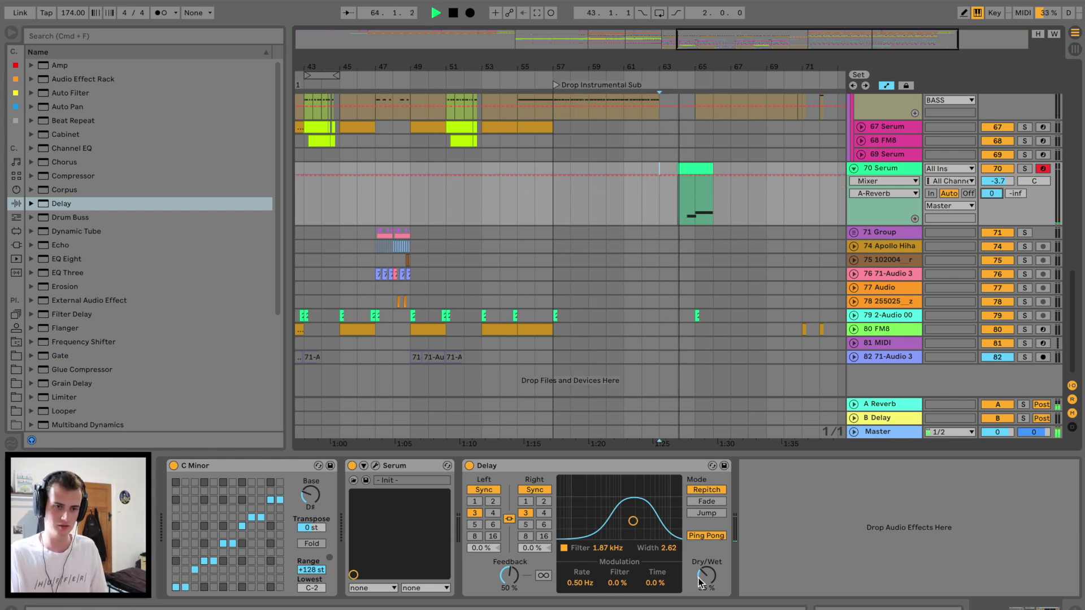
Set the Delay's dry/wet to 44% and its feedback to 70%.
left_click_drag(699, 577, 699, 569)
left_click_drag(510, 576, 511, 564)
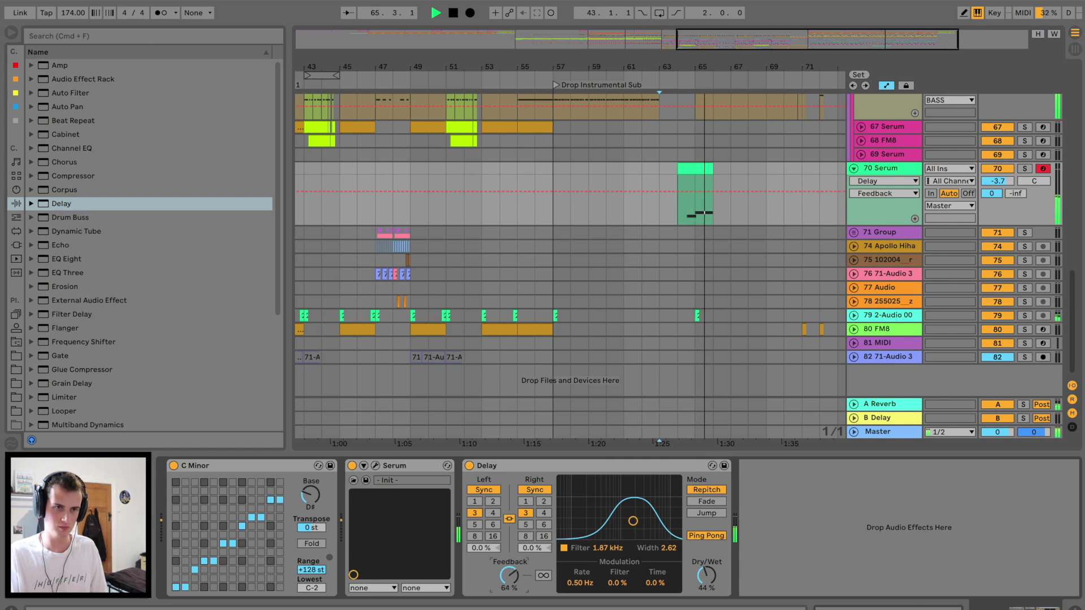
scroll(710, 198, "right", 5)
left_click_drag(511, 575, 512, 563)
Stop playback and insert a new audio track directly below the 70 Serum track.
left_click(874, 169)
key("space")
key("super+shift+t")
key("super+z")
key("super+t")
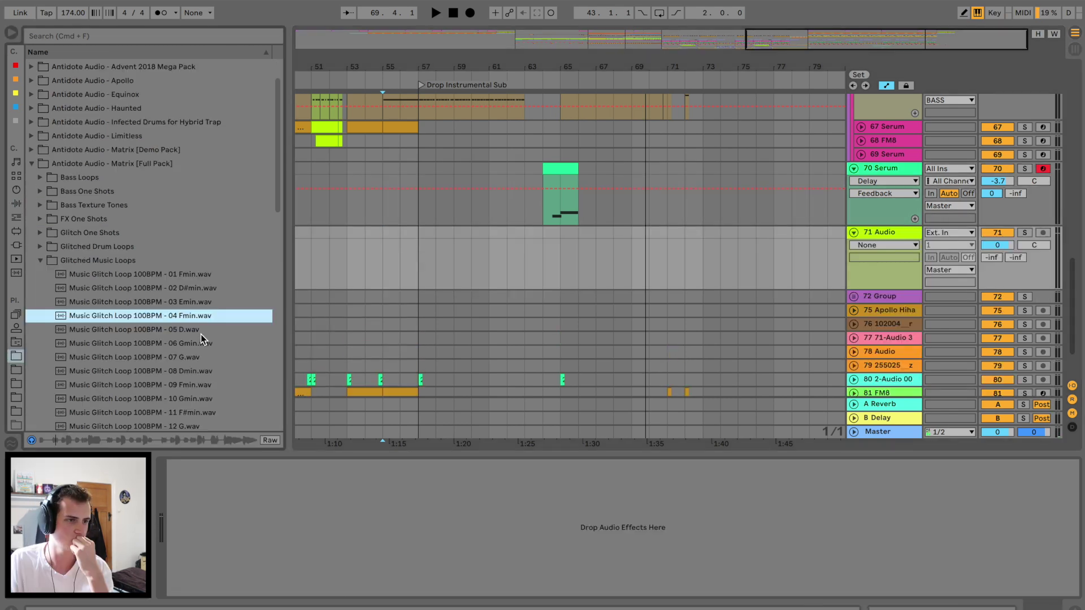
Place Music Glitch Loop 100BPM - 06 Gmin at bar 57 on the new audio track and transpose it -4 st.
scroll(201, 334, "down", 2)
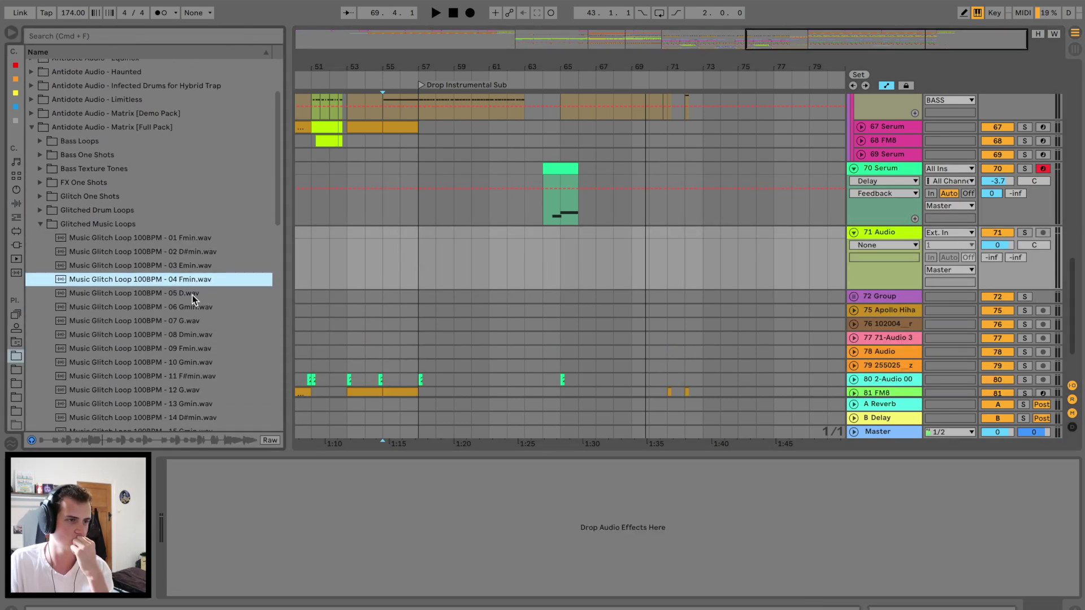
left_click(213, 320)
left_click(213, 308)
left_click(212, 335)
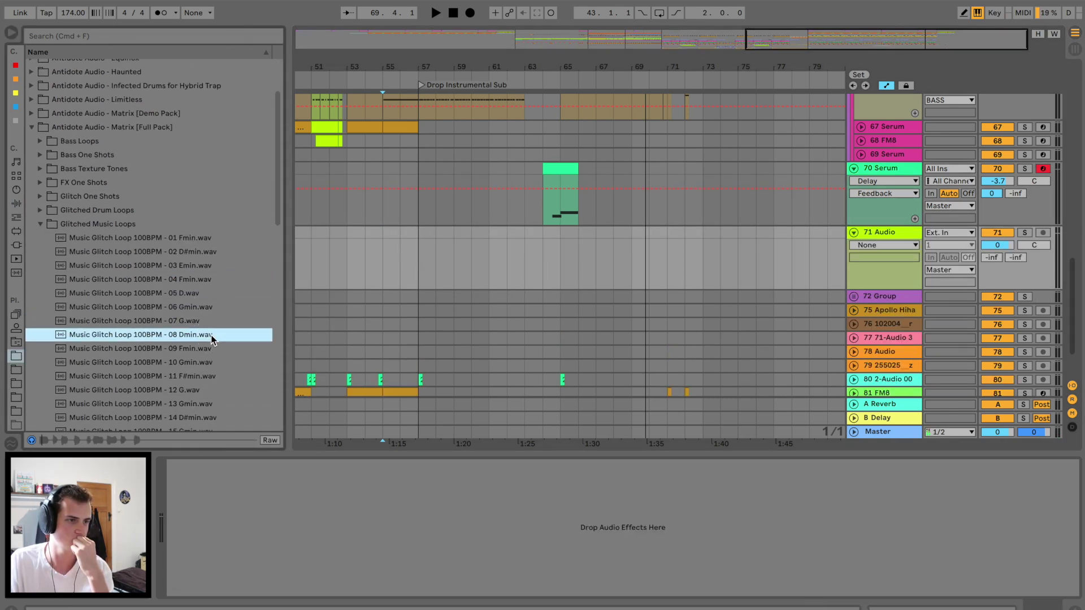
left_click(205, 308)
left_click_drag(206, 308, 419, 234)
key("space")
left_click_drag(235, 546, 235, 559)
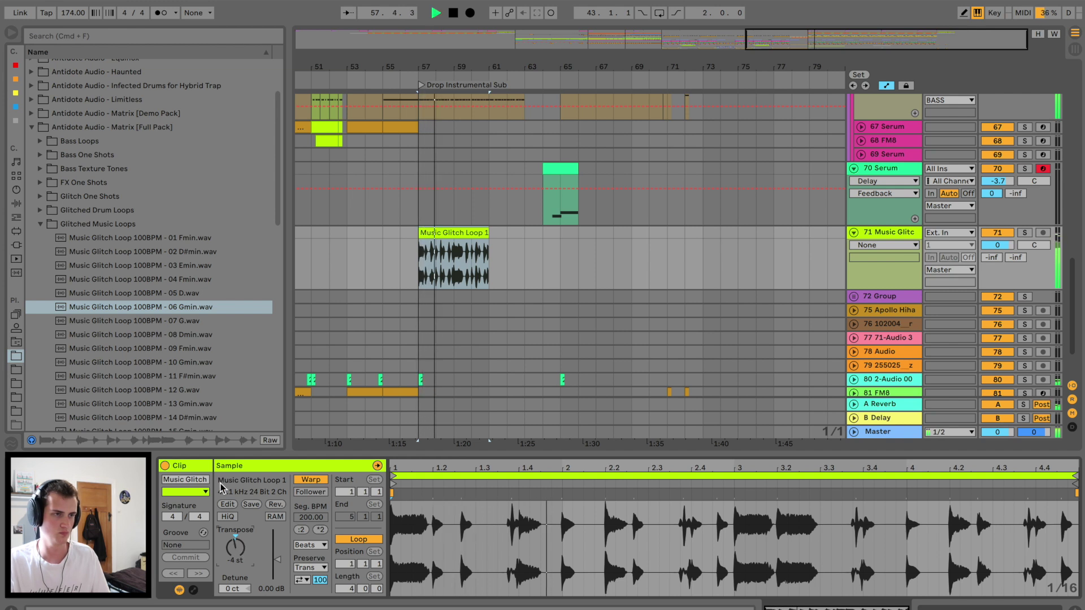
Add EQ Three to the glitch loop track, with its low gain at -inf dB and low frequency at 897 Hz.
left_click(15, 203)
left_click_drag(68, 272, 396, 274)
left_click_drag(187, 502, 187, 504)
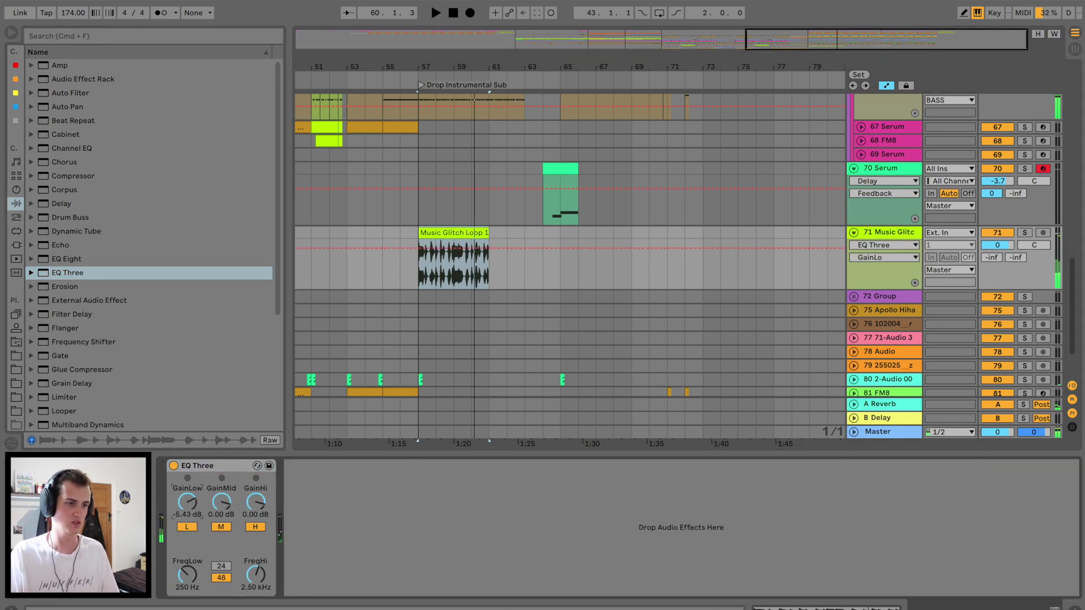
key("space")
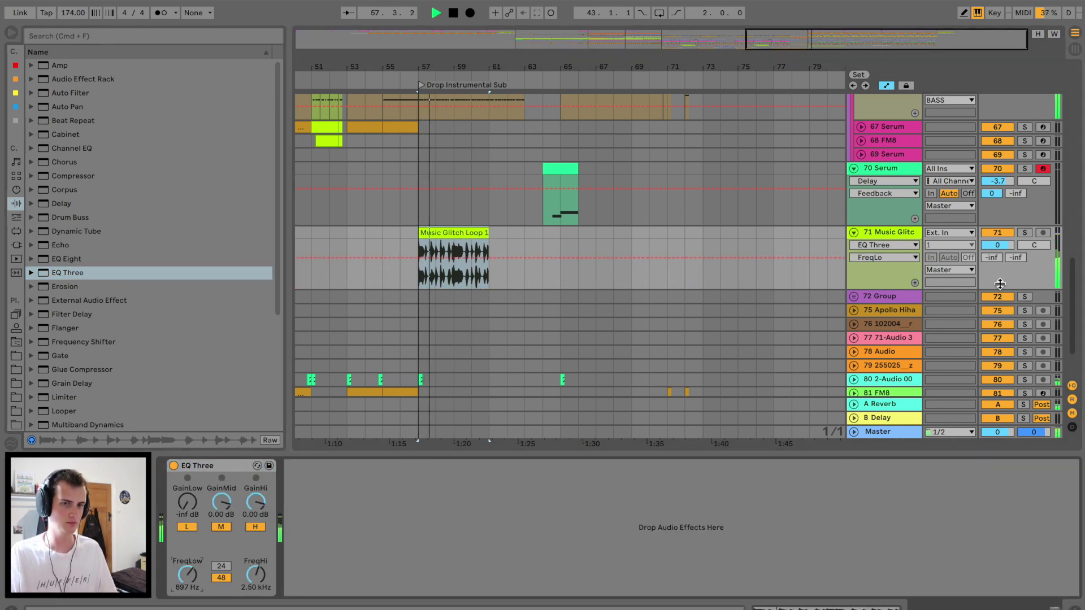
Add the BASS group's Utility device to the glitch loop track after EQ Three.
left_click(886, 169)
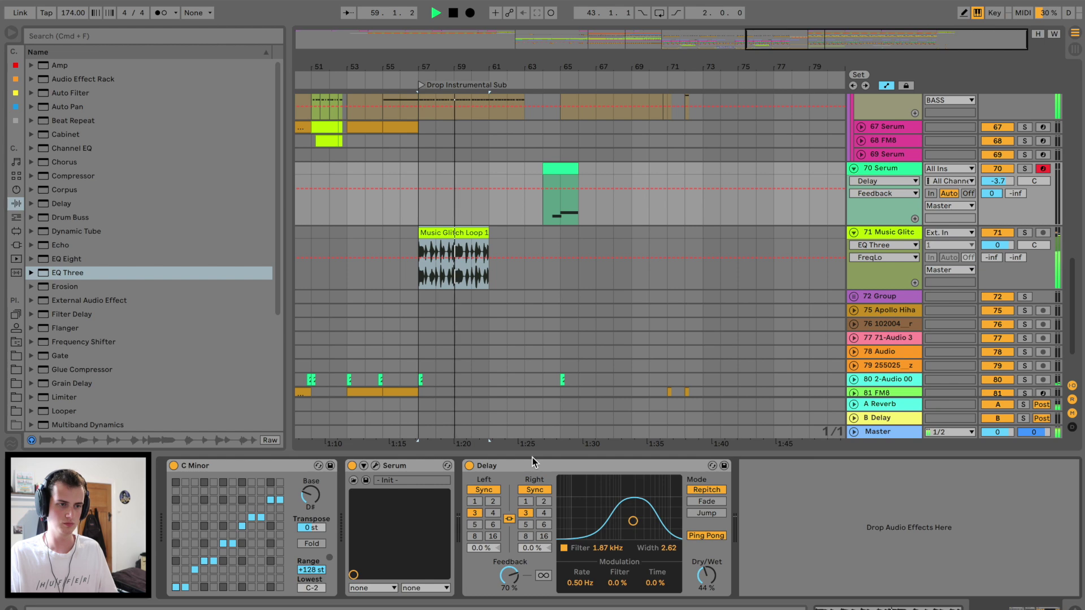
scroll(903, 167, "up", 3)
left_click(874, 171)
scroll(875, 172, "up", 5)
left_click(887, 111)
key("space")
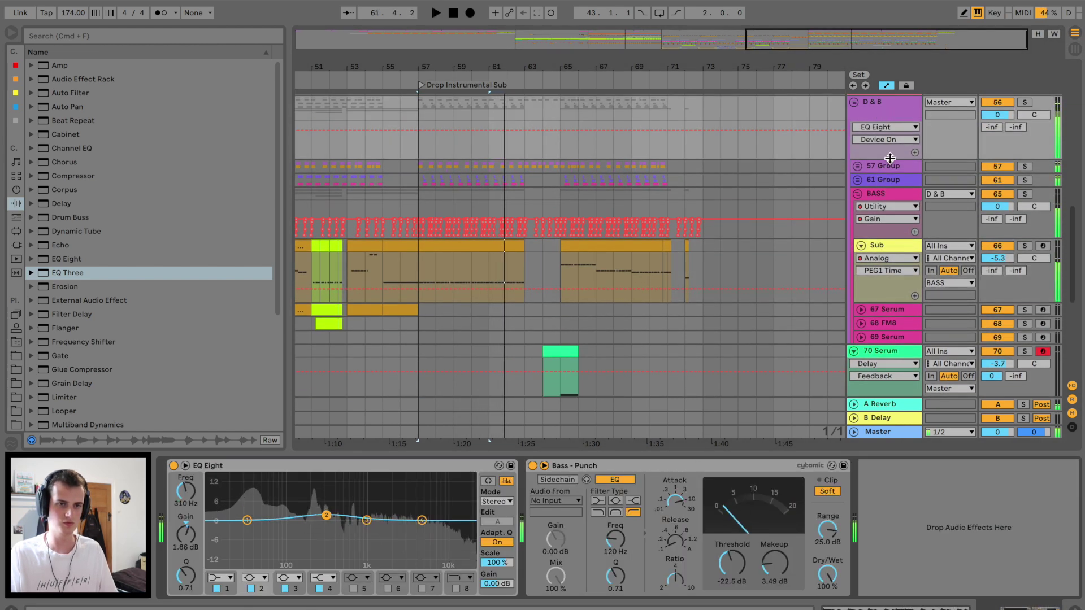
left_click(890, 191)
scroll(701, 266, "down", 10)
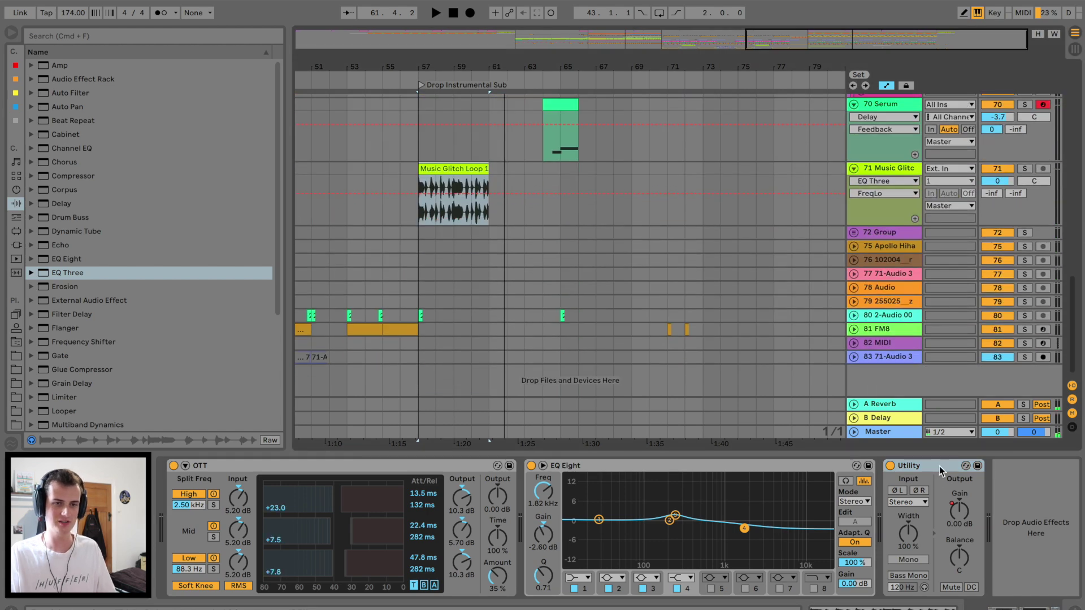
left_click_drag(941, 471, 455, 238)
left_click_drag(438, 184, 439, 165)
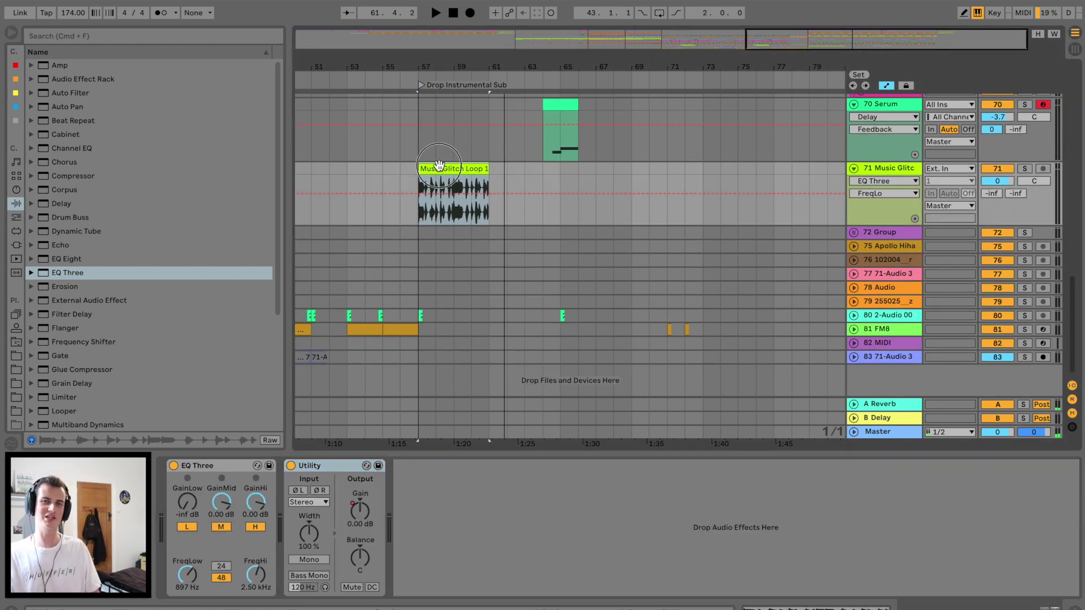
Replace EQ Three on the glitch loop track with an EQ Eight ahead of Utility.
left_click_drag(425, 51, 425, 85)
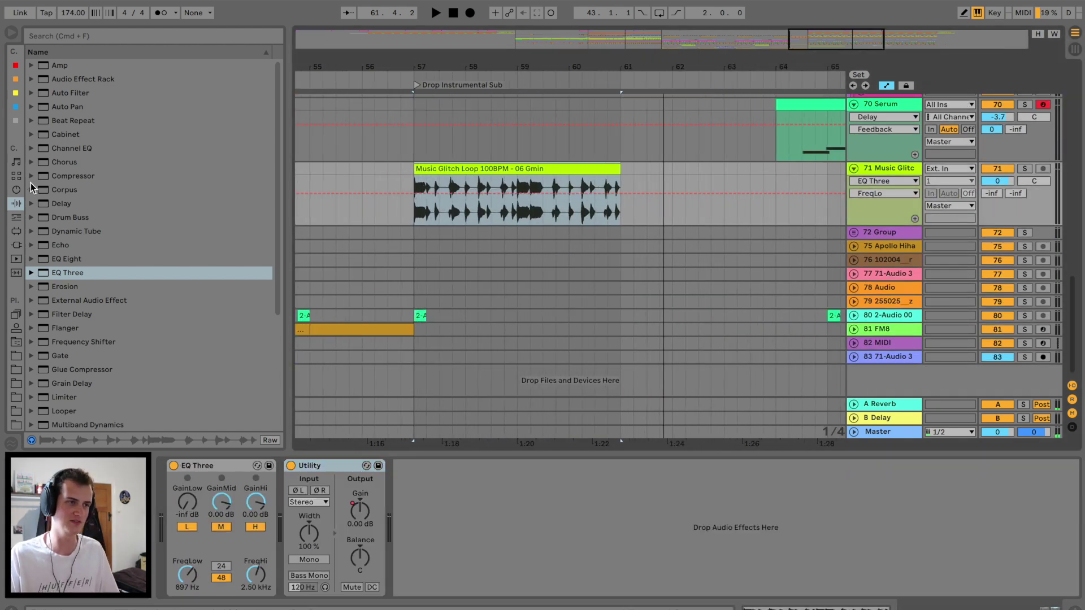
left_click(914, 173)
left_click_drag(559, 60, 699, 62)
key("space")
left_click_drag(64, 255, 237, 469)
key("Delete")
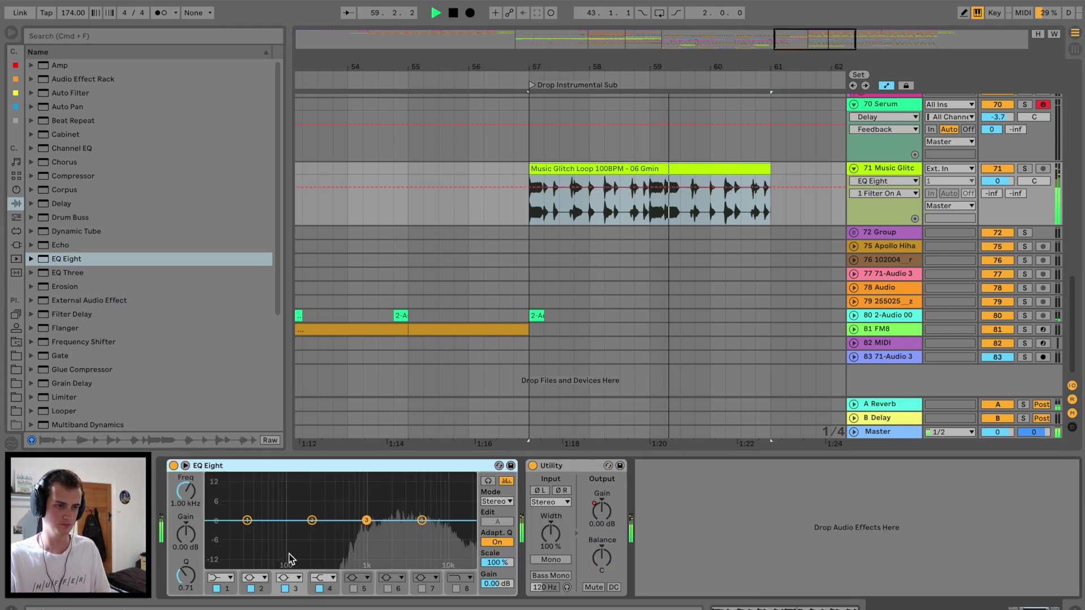
Make EQ Eight's band 1 a low cut with a raised frequency, and set band 4 to -7.07 dB at 1.90 kHz.
left_click(222, 578)
left_click(226, 605)
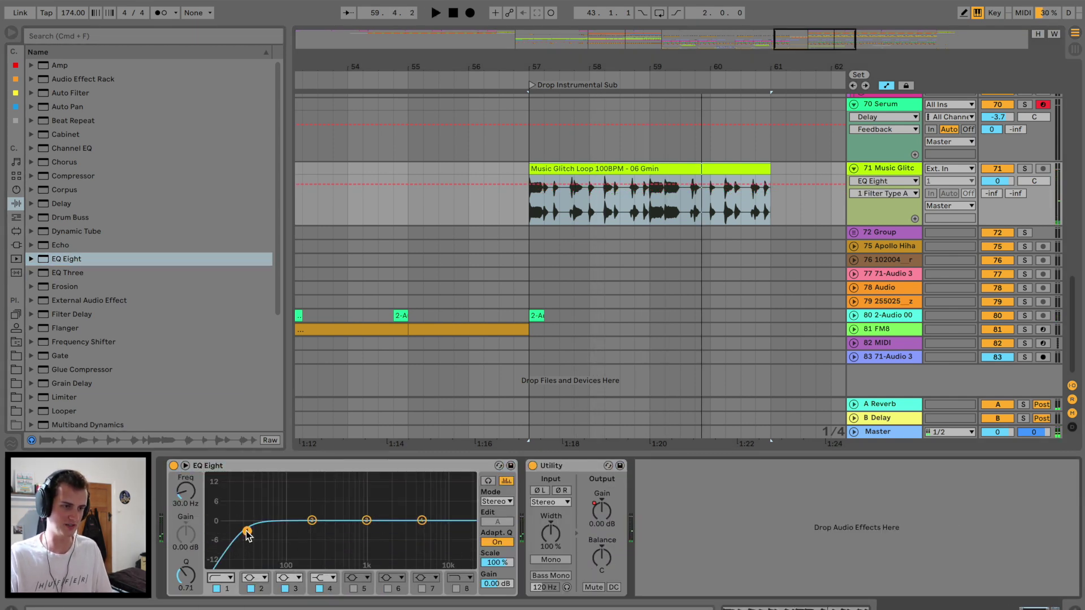
left_click_drag(422, 523, 390, 542)
Remove the first beat of the glitch loop clip so that it starts at 57.2.
mouse_move(596, 69)
left_mouse_down()
mouse_move(467, 168)
mouse_move(502, 171)
left_mouse_up()
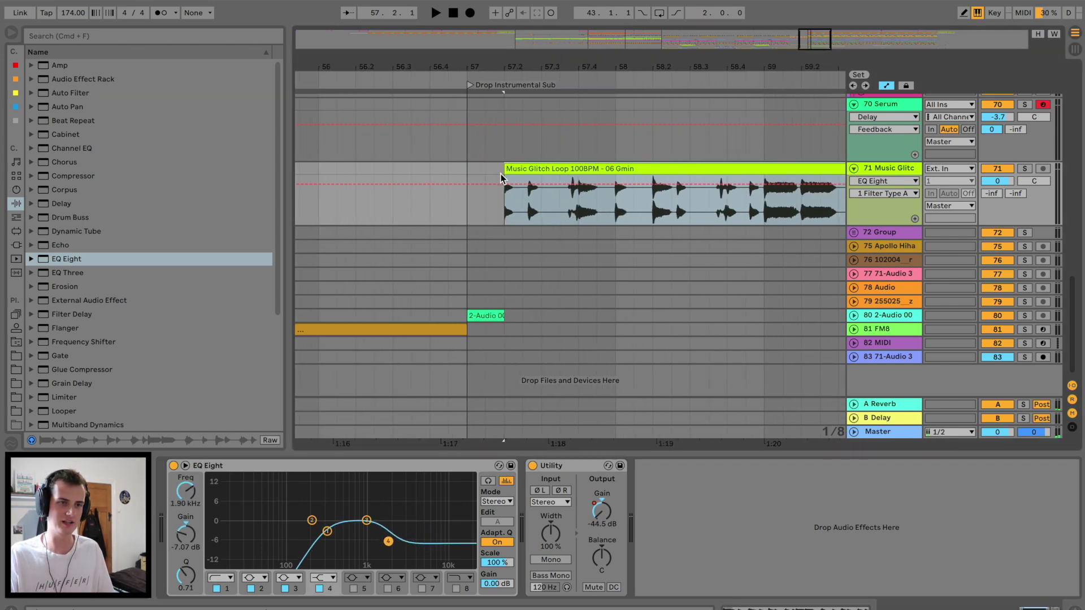
Delete the section of the glitch loop clip from 59.1.1 to 59.3.3.
scroll(500, 176, "right", 5)
left_click(464, 213)
left_click_drag(605, 215, 704, 179)
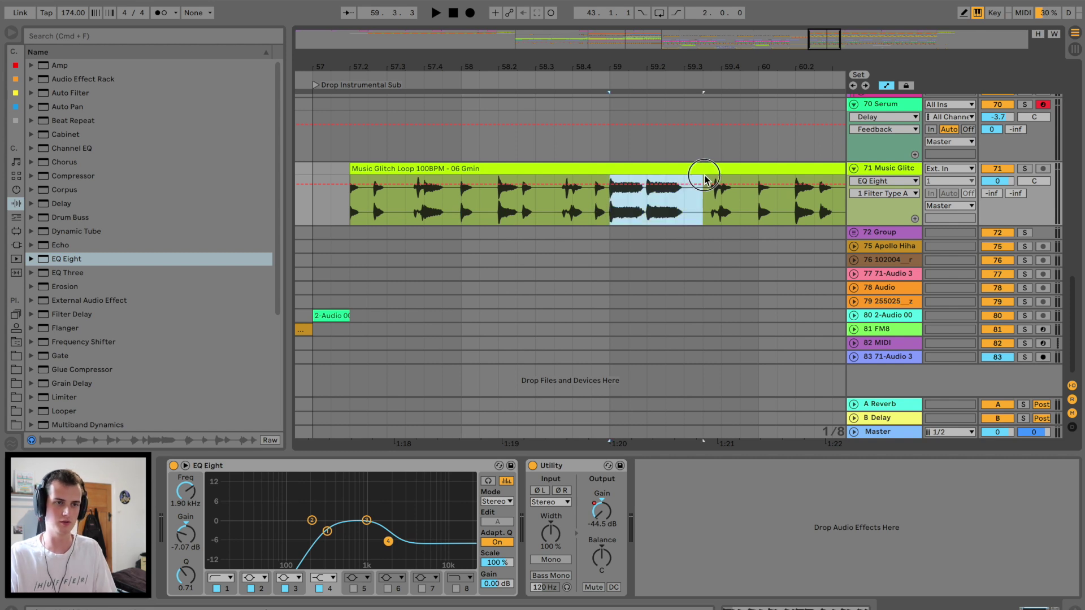
left_click_drag(609, 220, 702, 169)
key("Delete")
scroll(687, 167, "right", 1)
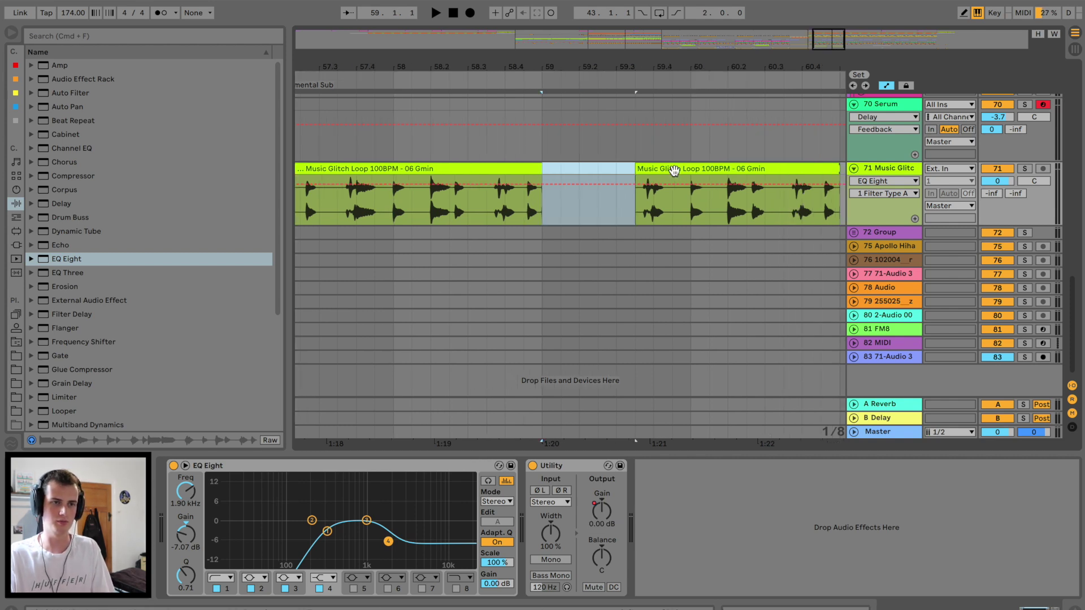
scroll(676, 164, "down", 5)
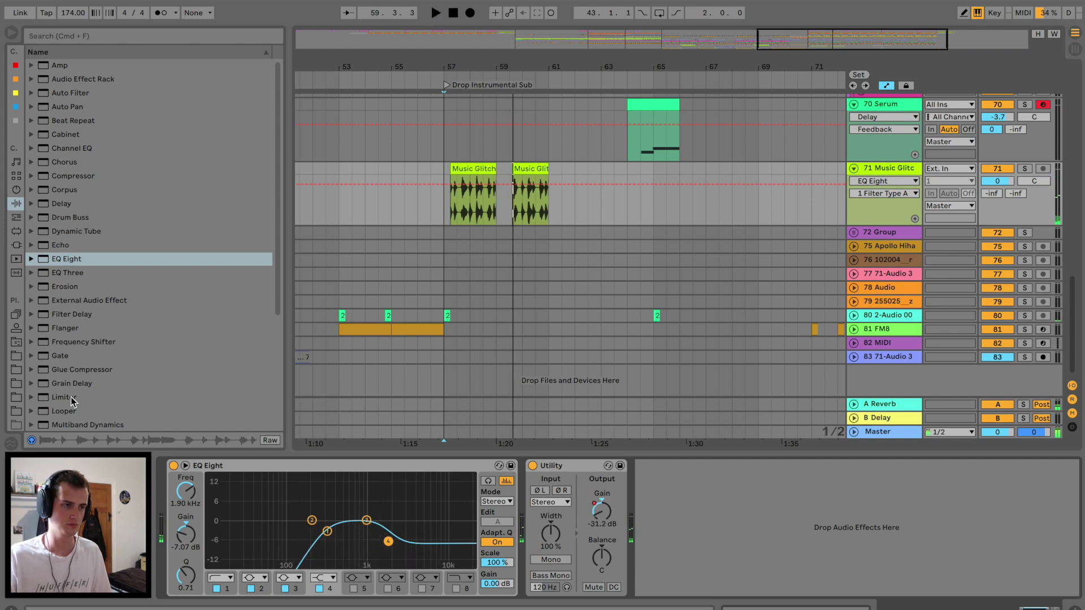
Add a Reverb ahead of EQ Eight on the glitch loop track, with 649 ms decay time and 75% dry/wet.
scroll(71, 403, "down", 4)
left_click_drag(75, 340, 779, 564)
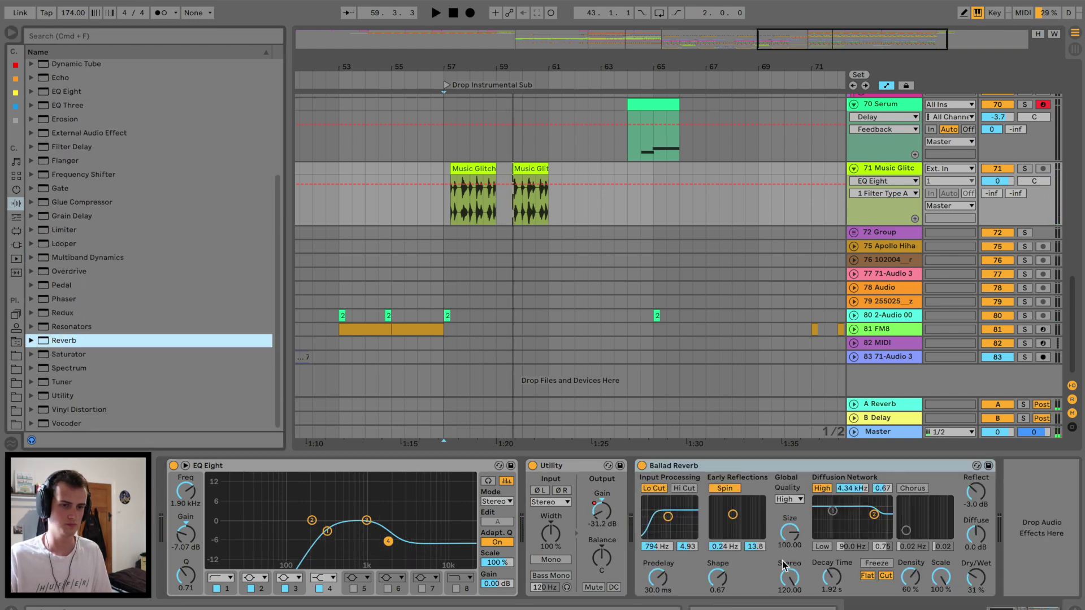
left_click_drag(976, 577, 976, 571)
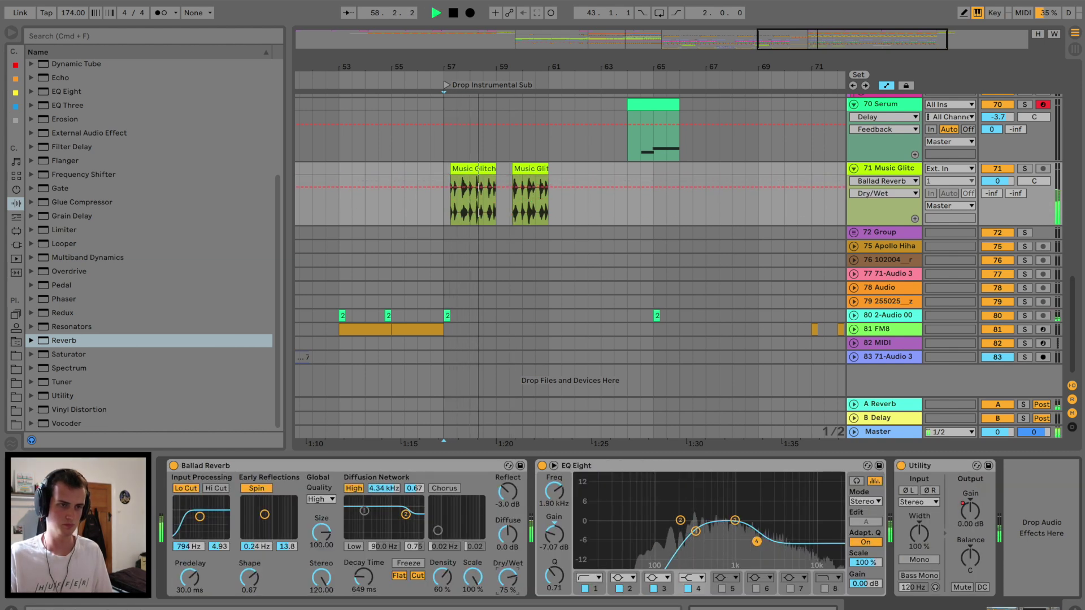
Raise EQ Eight's low cut with band 4 at -5.58 dB and 2.20 kHz, and set the track's A Reverb send to 0 dB.
left_click_drag(970, 511, 971, 520)
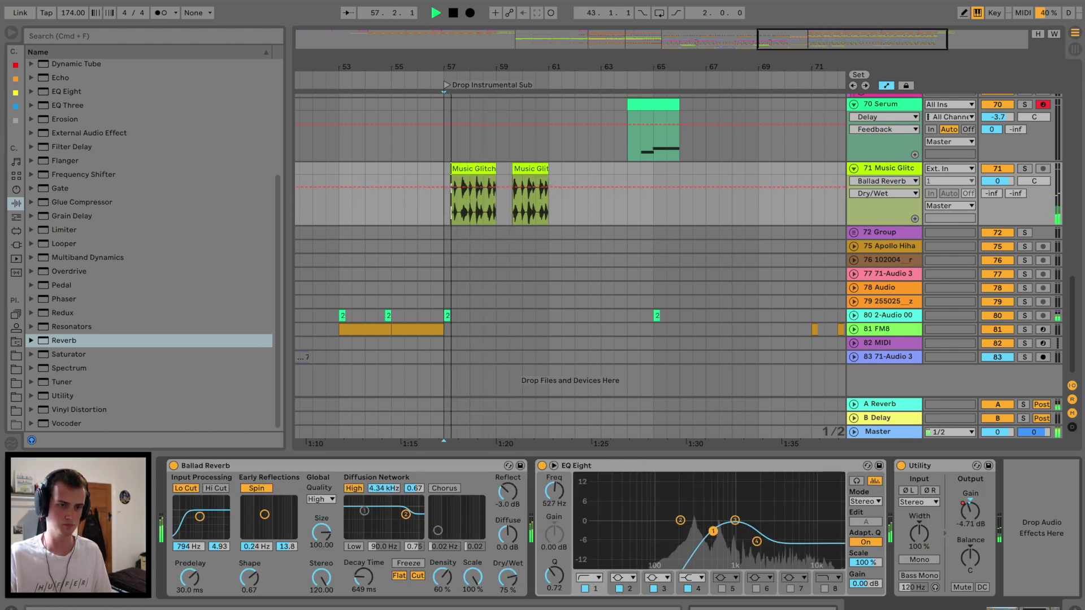
left_click_drag(714, 531, 764, 531)
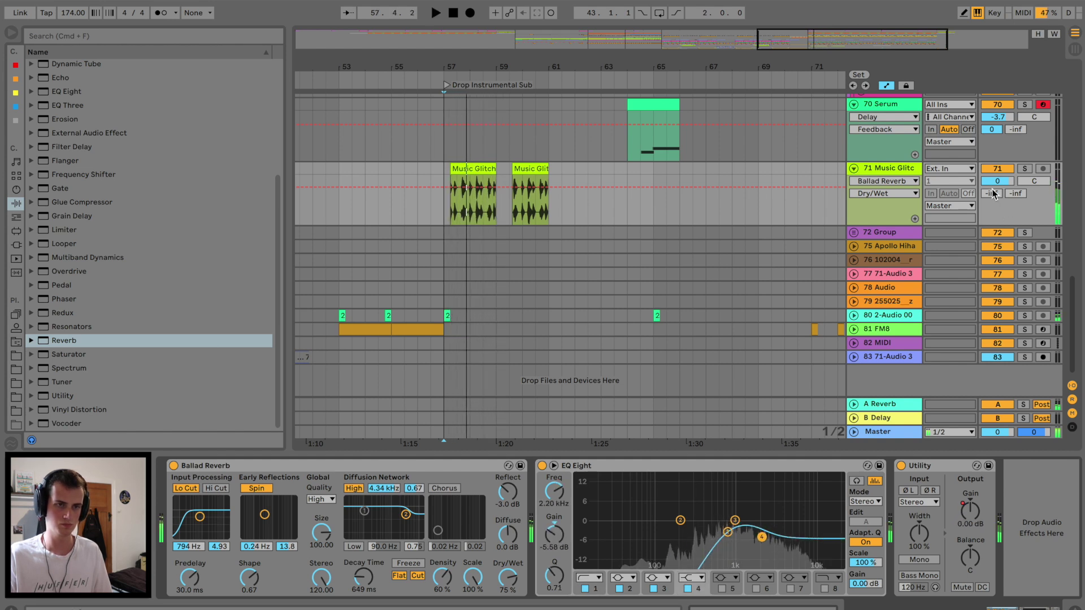
left_click_drag(994, 193, 993, 170)
Solo the glitch loop track while adding Multiband Dynamics' OTT preset after Utility, and unsolo it again.
left_click(1024, 169)
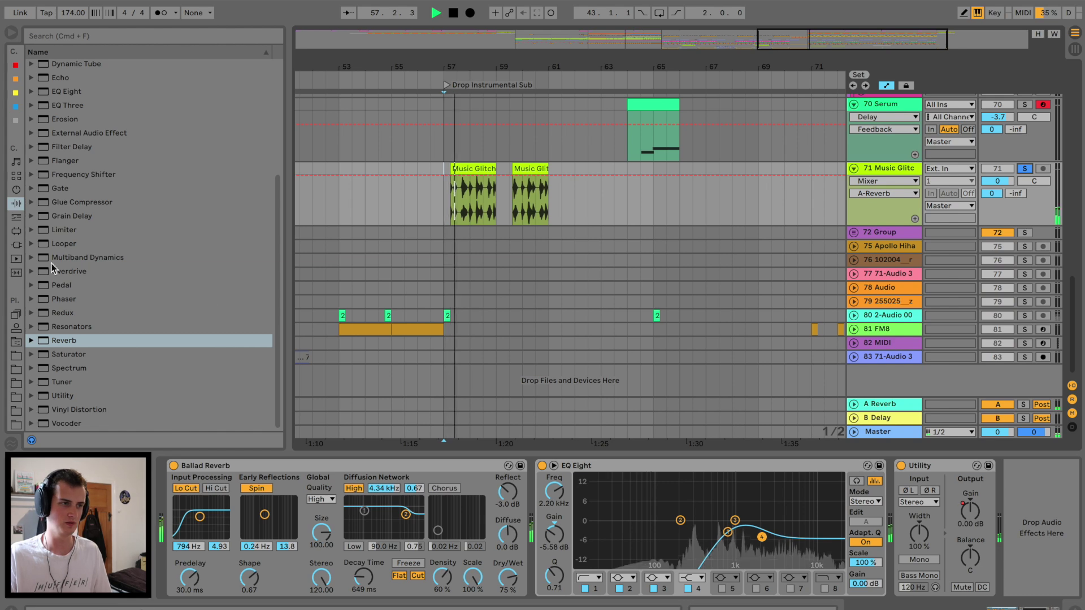
left_click(80, 257)
left_click_drag(84, 355, 1003, 522)
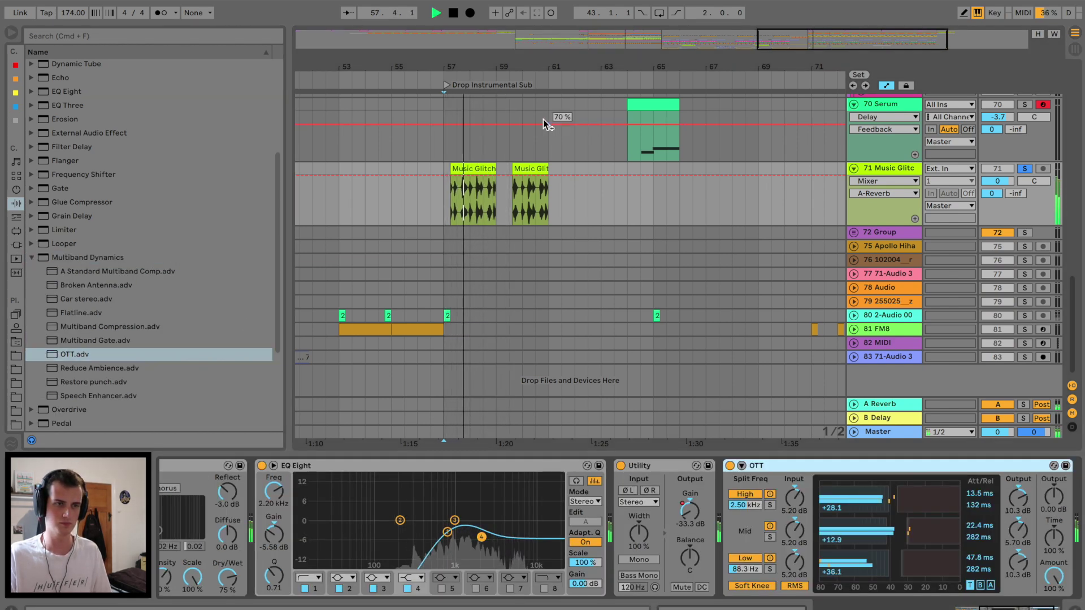
left_click_drag(489, 67, 488, 85)
left_click(1025, 169)
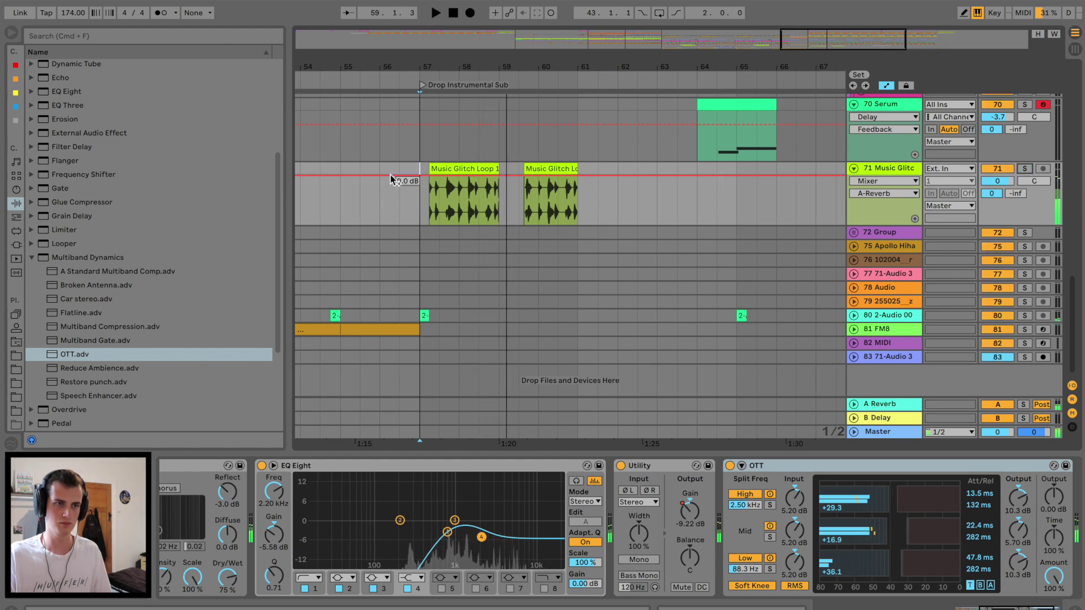
Open the first glitch loop clip's sample and warp the hit before 1.4 and the second hit slightly earlier onto the grid.
left_click(400, 169)
key("space")
left_click_drag(435, 64, 431, 90)
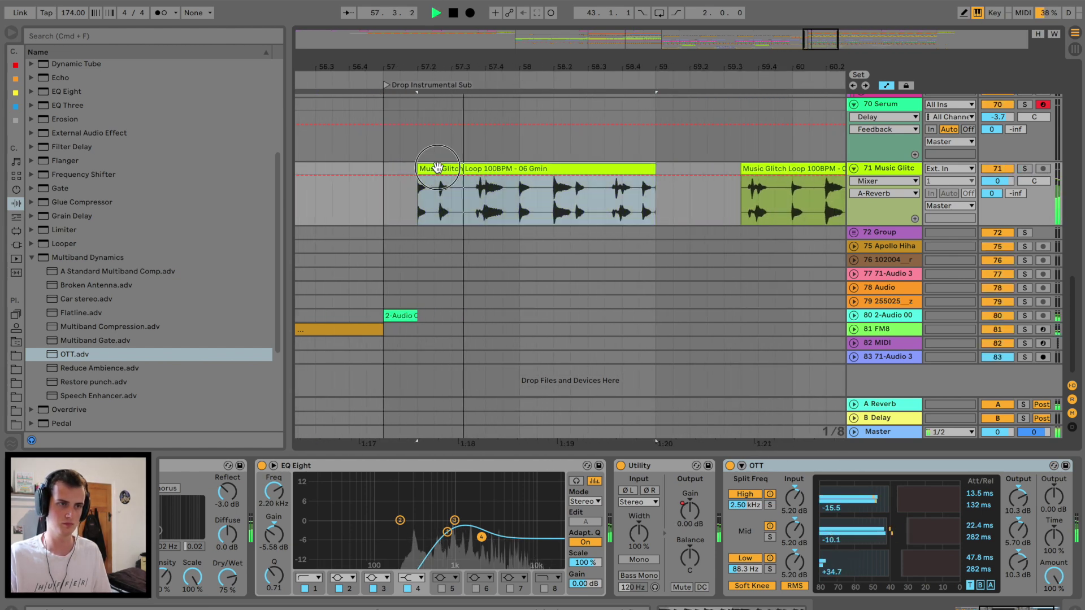
double_click(438, 168)
key("space")
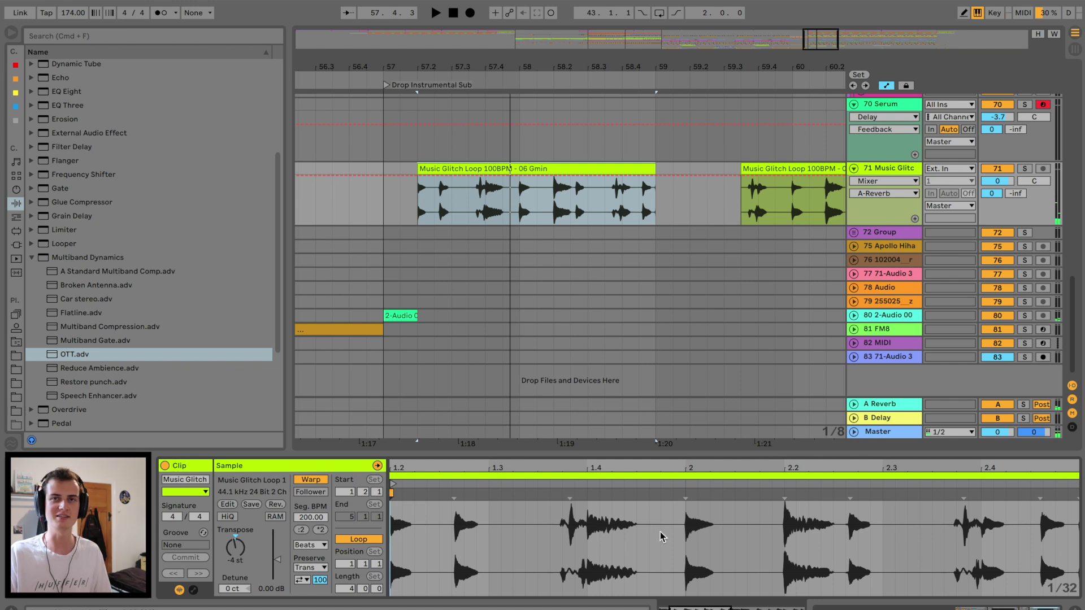
double_click(584, 496)
left_click_drag(569, 496, 564, 497)
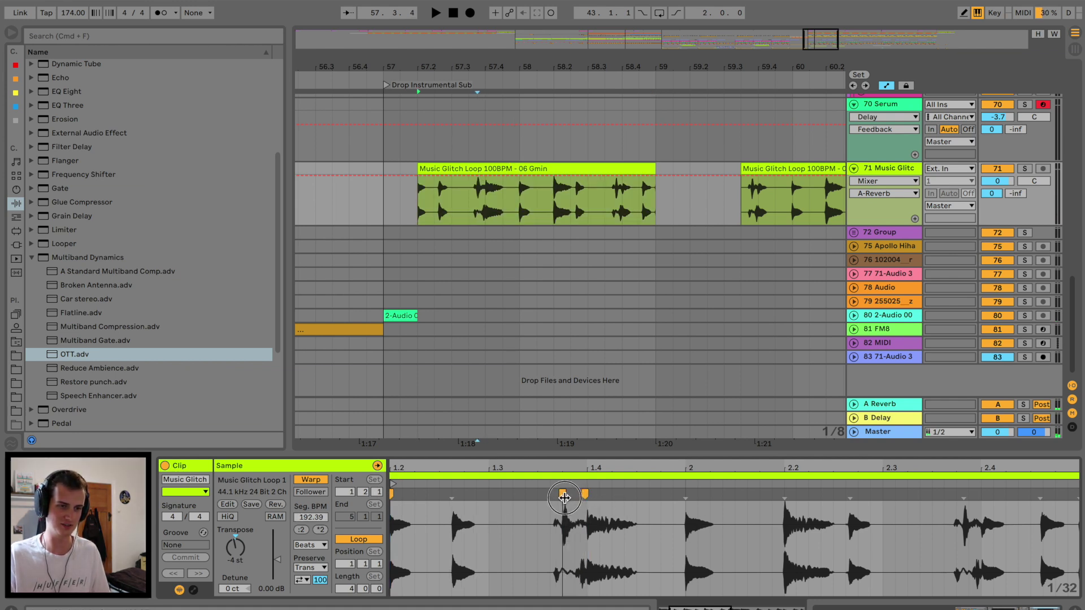
key("space")
mouse_move(452, 496)
left_mouse_down()
mouse_move(493, 497)
mouse_move(440, 498)
left_mouse_up()
Audition the warped glitch loop repeatedly and pin the hit at beat 2 with a warp marker.
key("space")
key("space")
key("space")
key("space")
key("space")
key("space")
key("space")
key("space")
key("space")
key("space")
key("space")
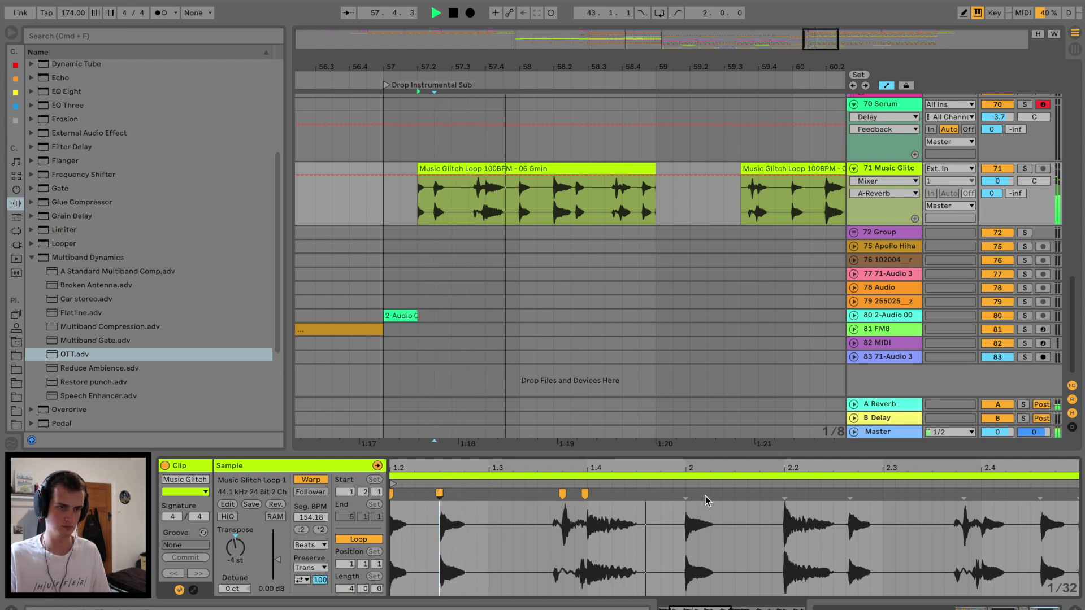
double_click(686, 493)
key("space")
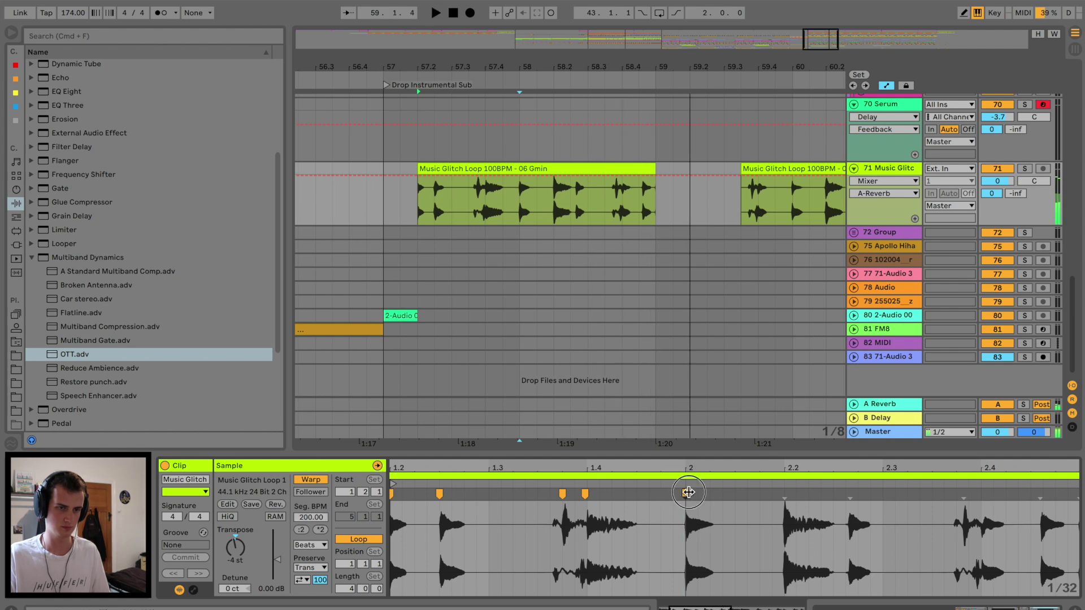
key("space")
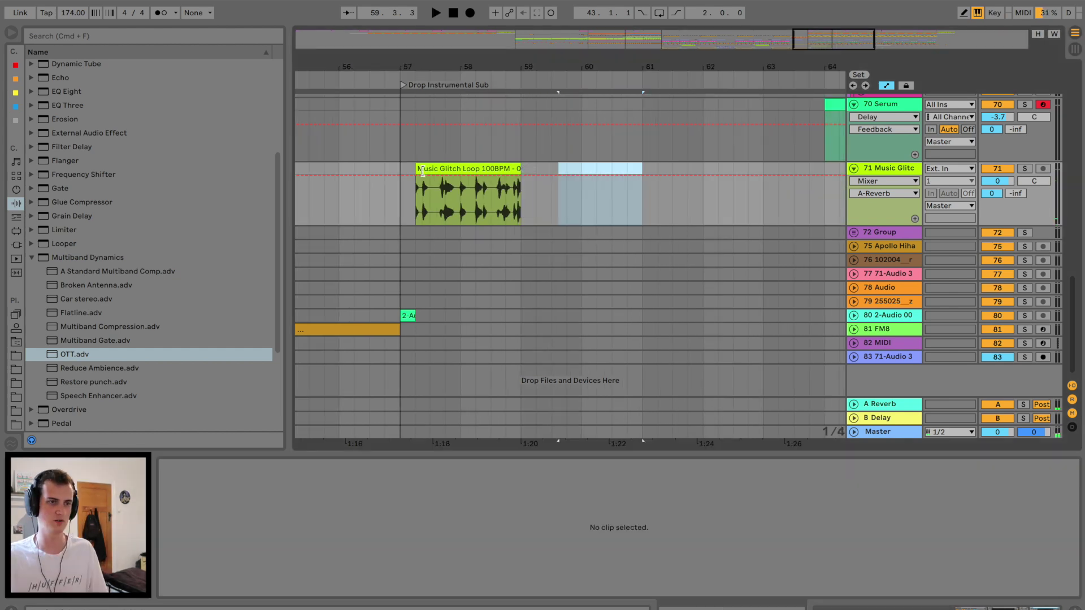
Play the glitch loop clip and duplicate the section from bar 57 to 59 directly behind it.
left_click(423, 170)
key("space")
key("space")
left_click_drag(404, 168, 519, 168)
key("super+d")
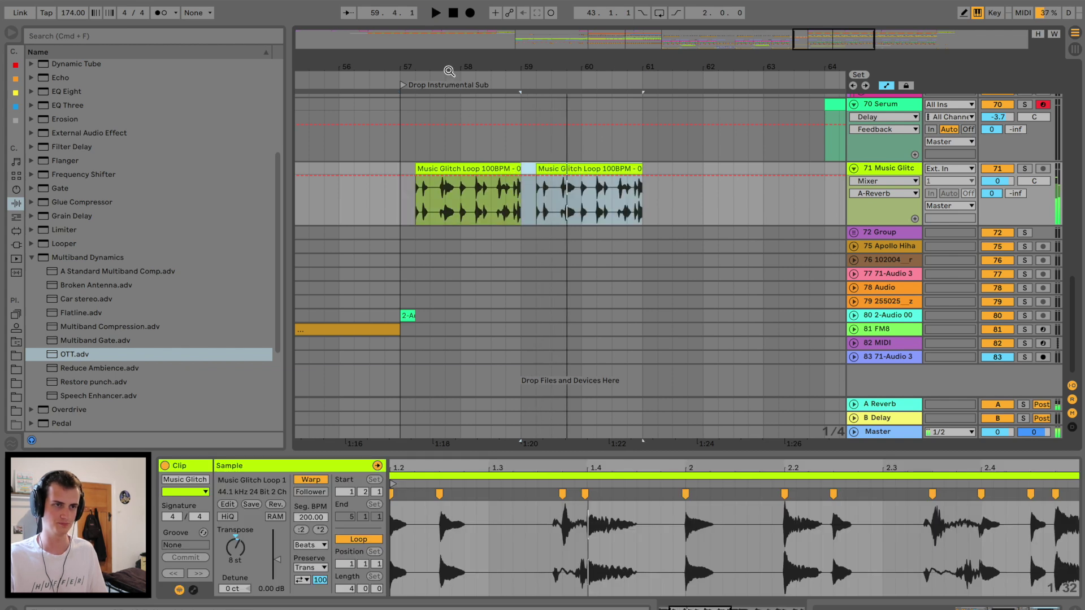
Audition the end of the first glitch loop clip and trim off its last hits, halfway through beat 58.4.
key("plus")
key("space")
left_click(527, 219)
key("space")
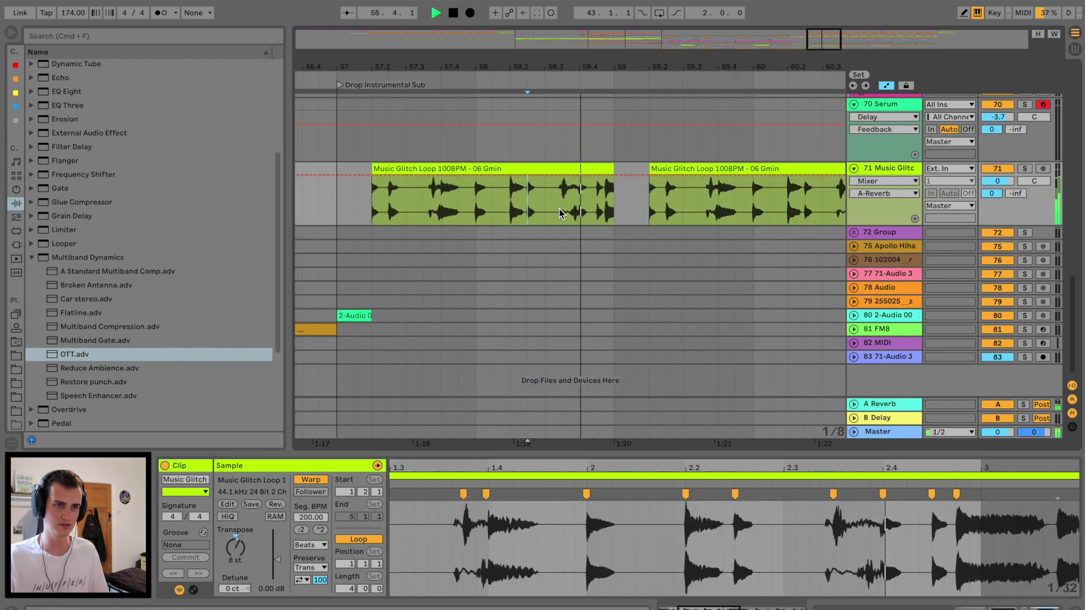
key("space")
left_click(601, 183)
left_click_drag(607, 169, 599, 172)
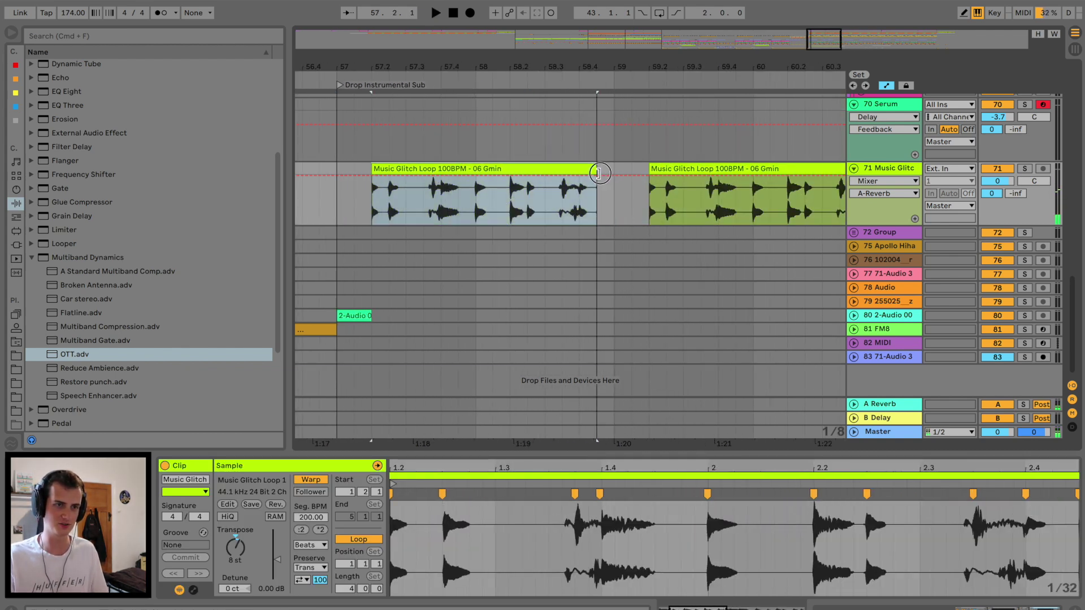
Delete the second glitch loop clip and duplicate the trimmed section from bars 57 to 59 repeatedly up to bar 65.
left_click_drag(611, 65, 612, 43)
left_click(645, 168)
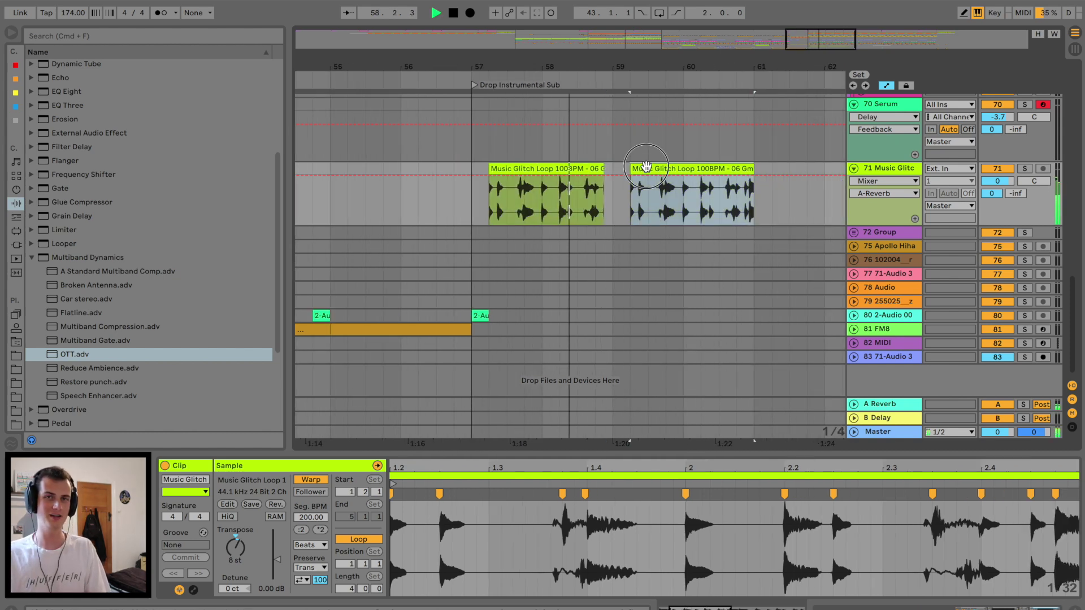
key("Delete")
key("space")
left_click_drag(607, 203, 475, 177)
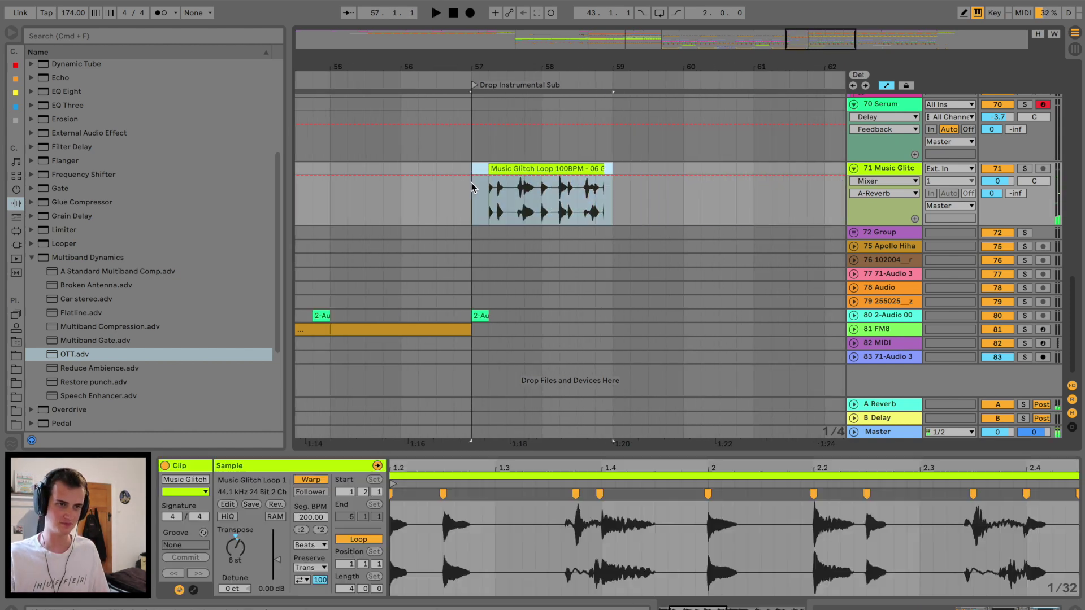
key("super+d")
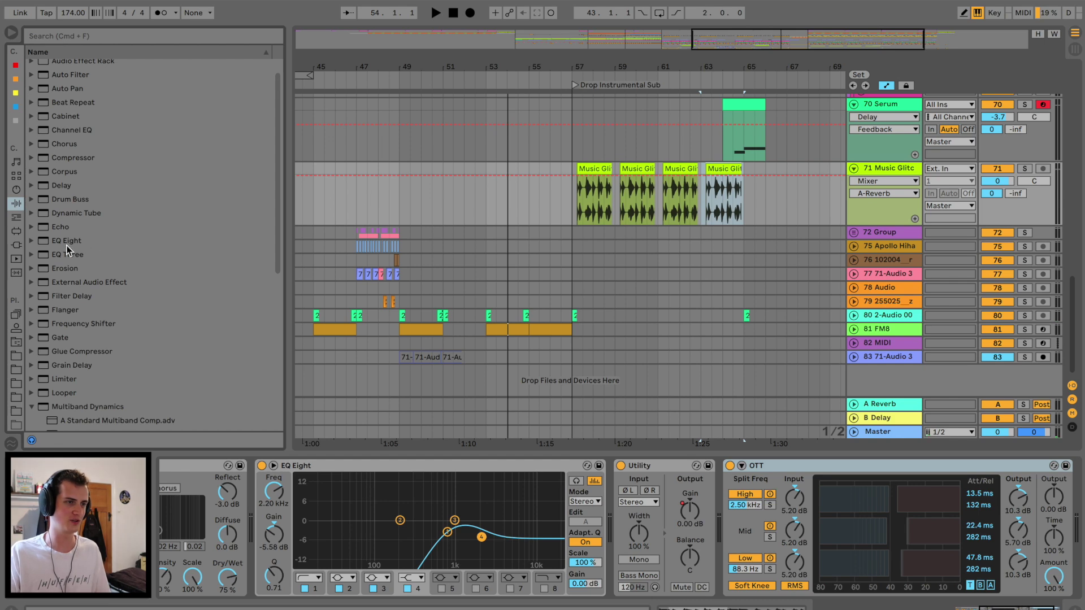
Add an Erosion device after OTT on the glitch loop track and play from the first clip.
left_click_drag(65, 269, 653, 230)
left_click_drag(589, 171, 588, 171)
key("space")
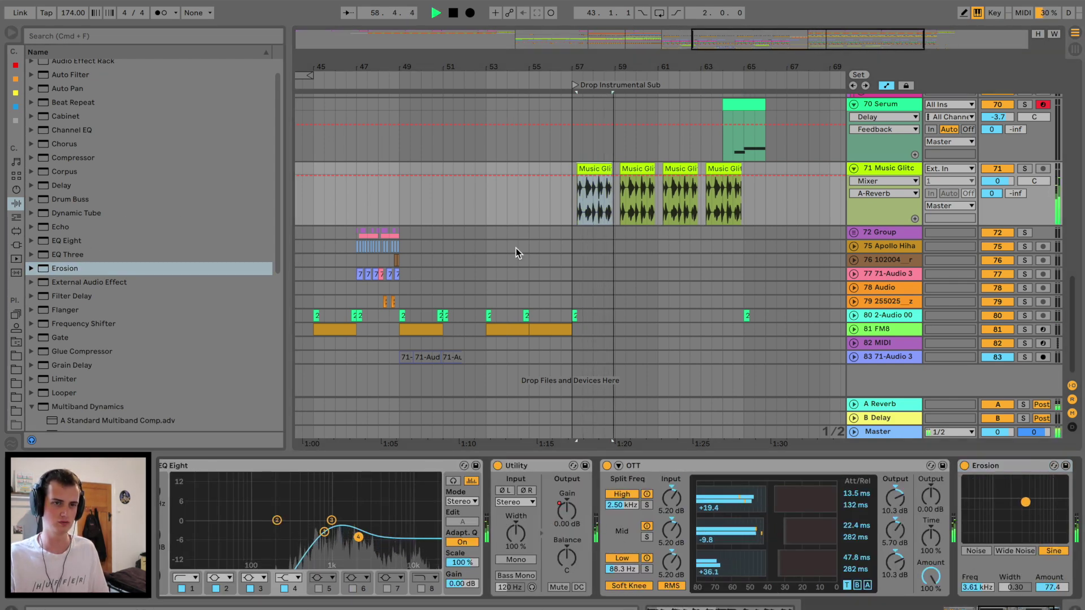
Add an Auto Filter after Erosion and set its low-pass to 1.25 kHz with 37% resonance.
left_click_drag(58, 75, 1052, 494)
key("space")
mouse_move(918, 502)
left_mouse_down()
mouse_move(918, 554)
mouse_move(918, 515)
left_mouse_up()
key("space")
left_click_drag(830, 533, 835, 529)
Move the Utility device to the end of the glitch loop track's device chain, after Auto Filter.
scroll(418, 482, "left", 4)
key("space")
left_click_drag(305, 469, 1074, 510)
left_click_drag(678, 59, 669, 60)
key("space")
scroll(511, 101, "left", 4)
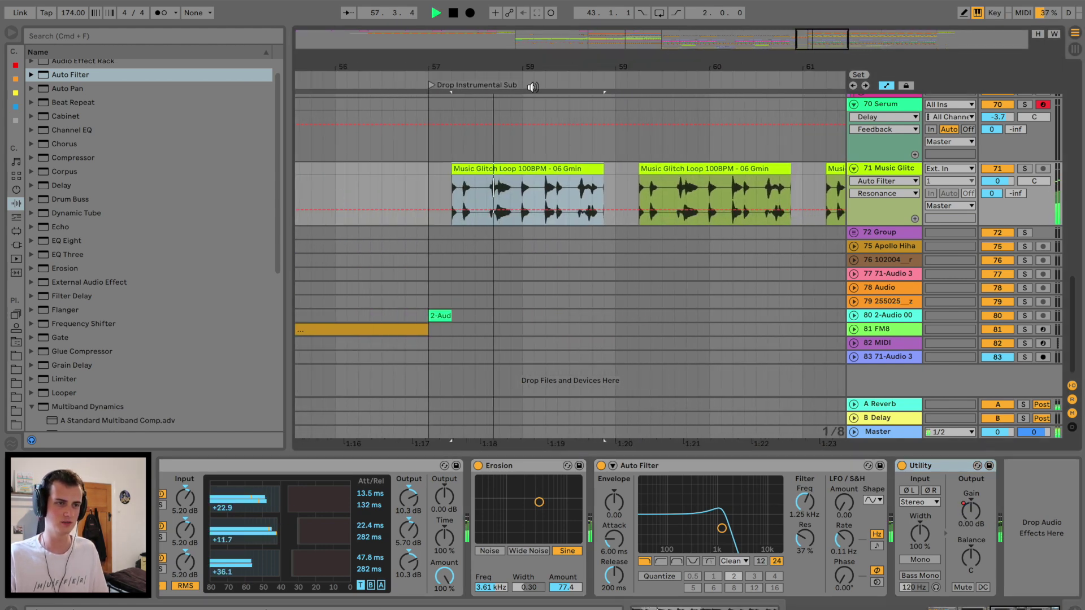
left_click_drag(532, 68, 532, 91)
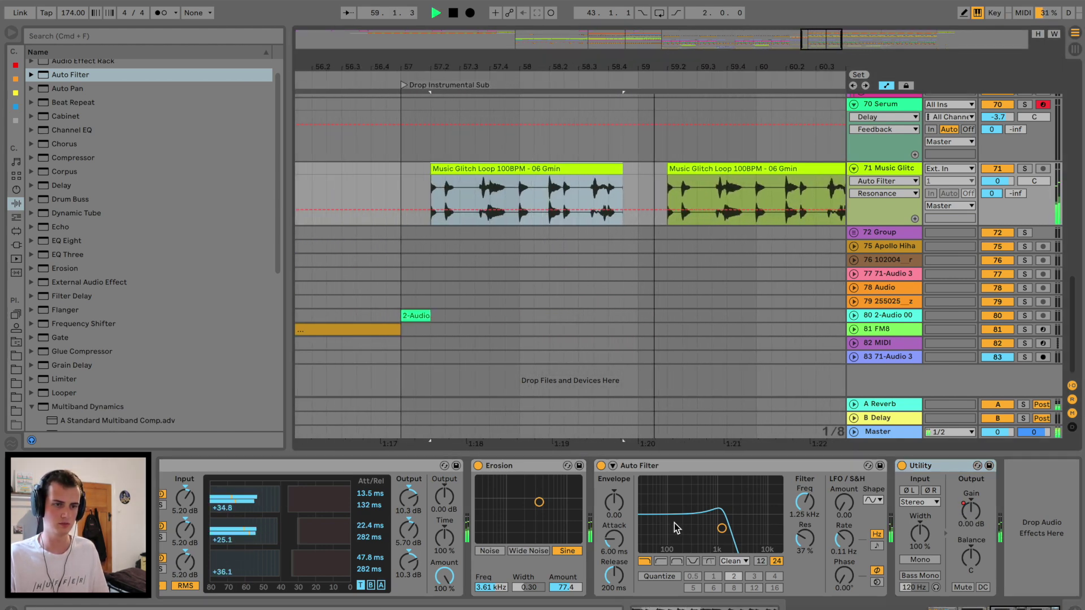
Give EQ Eight's band 1 a steeper low cut at 1.76 kHz and set band 4 to -2.60 dB at 2.25 kHz.
scroll(676, 528, "left", 5)
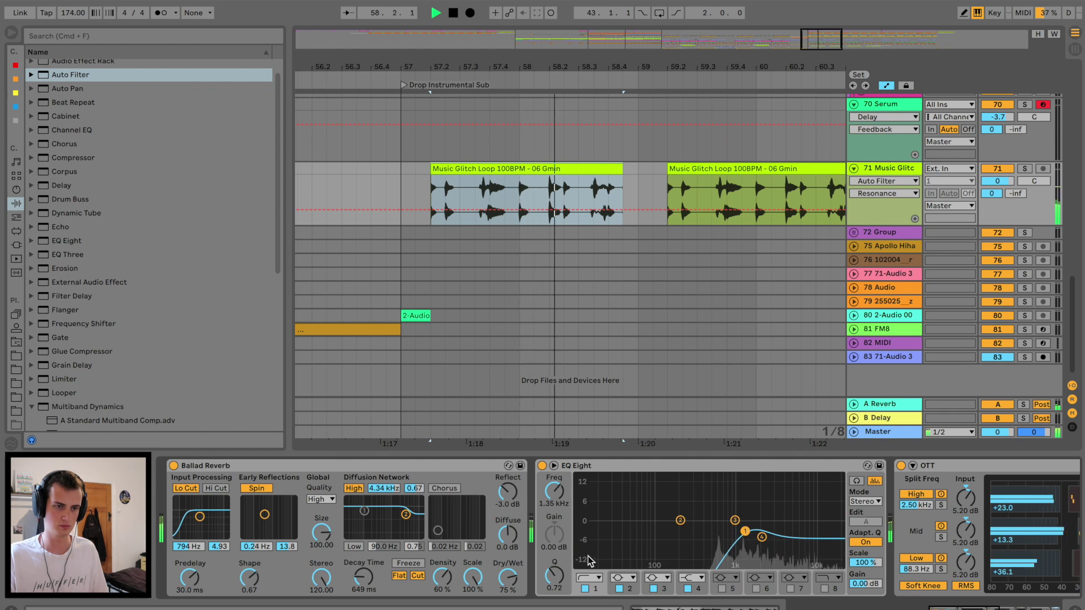
left_click(600, 581)
left_click(588, 592)
left_click_drag(555, 495, 554, 488)
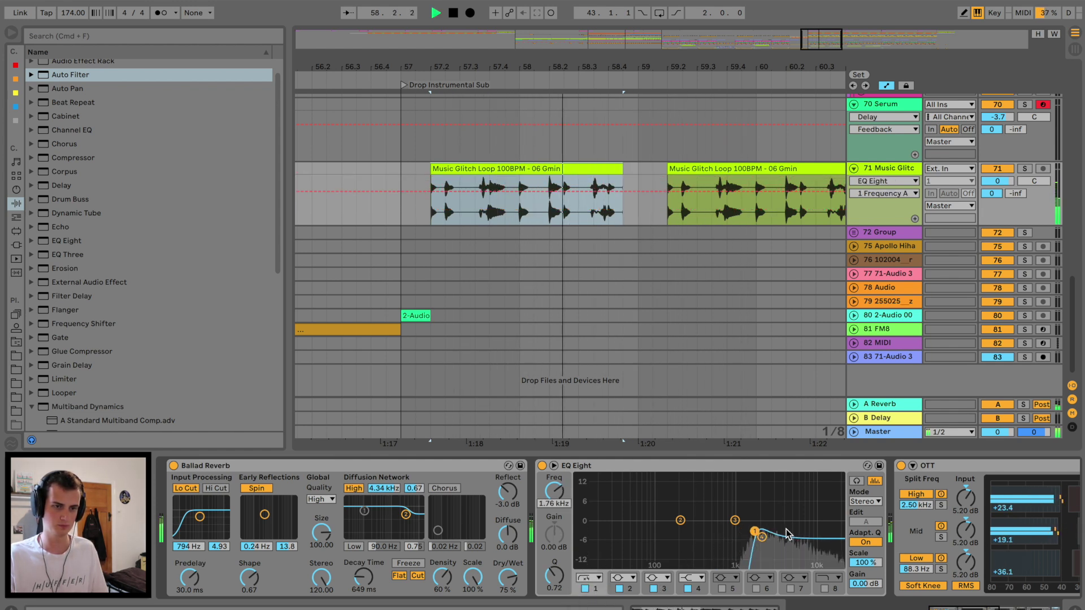
left_click_drag(762, 537, 762, 535)
Duplicate the two-bar glitch loop section from bar 57 repeatedly until it runs to bar 73.
left_click_drag(564, 66, 564, 44)
left_click_drag(491, 168, 601, 166)
key("super+d")
key("super+d")
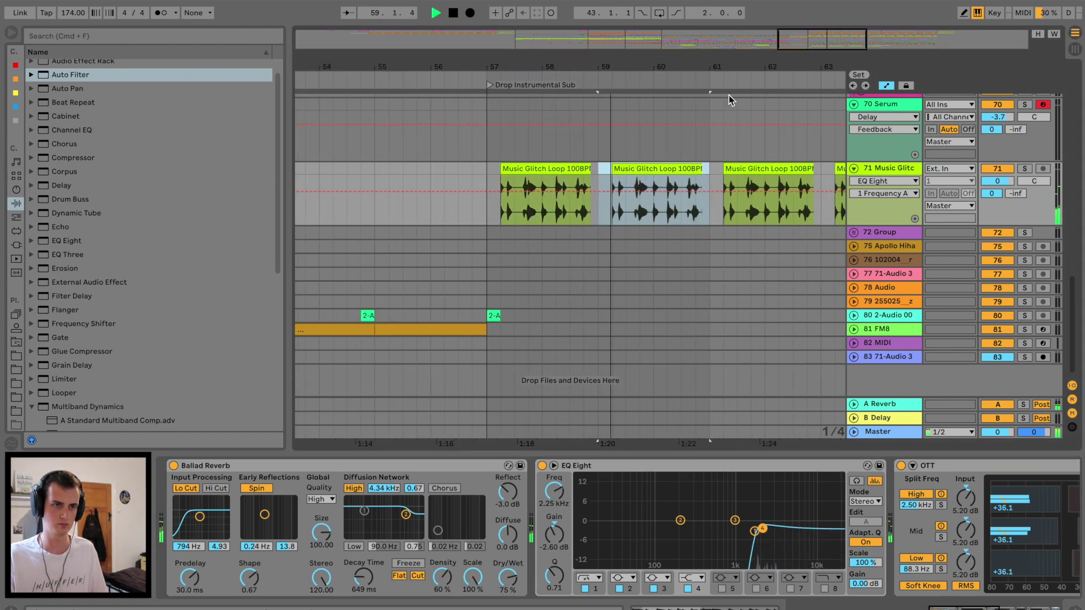
left_click_drag(736, 67, 736, 46)
key("super+d")
scroll(718, 150, "right", 6)
key("super+d")
key("super+d")
key("super+d")
key("super+d")
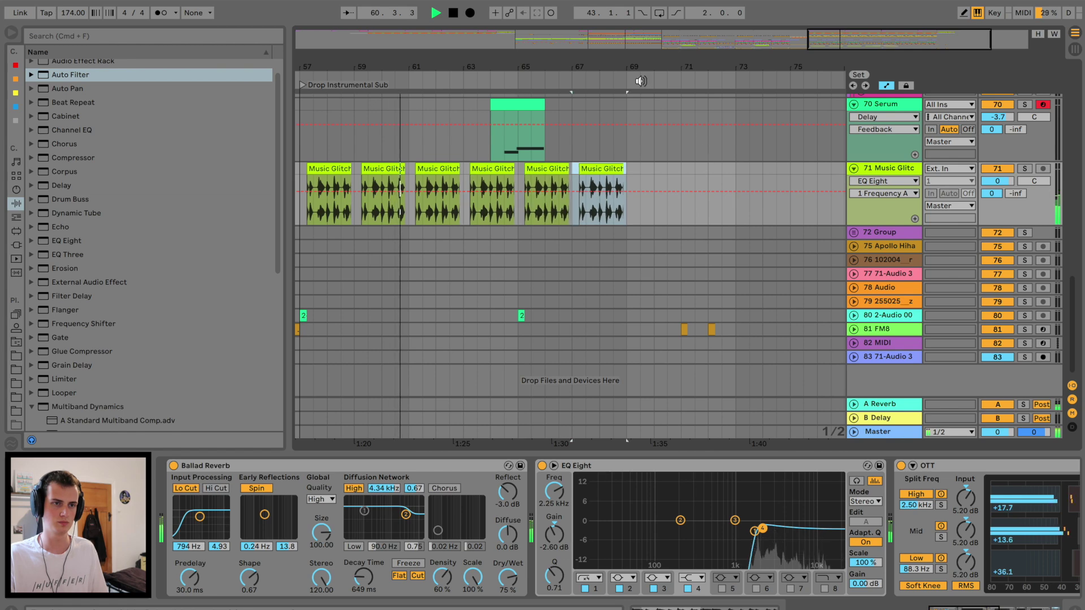
key("minus")
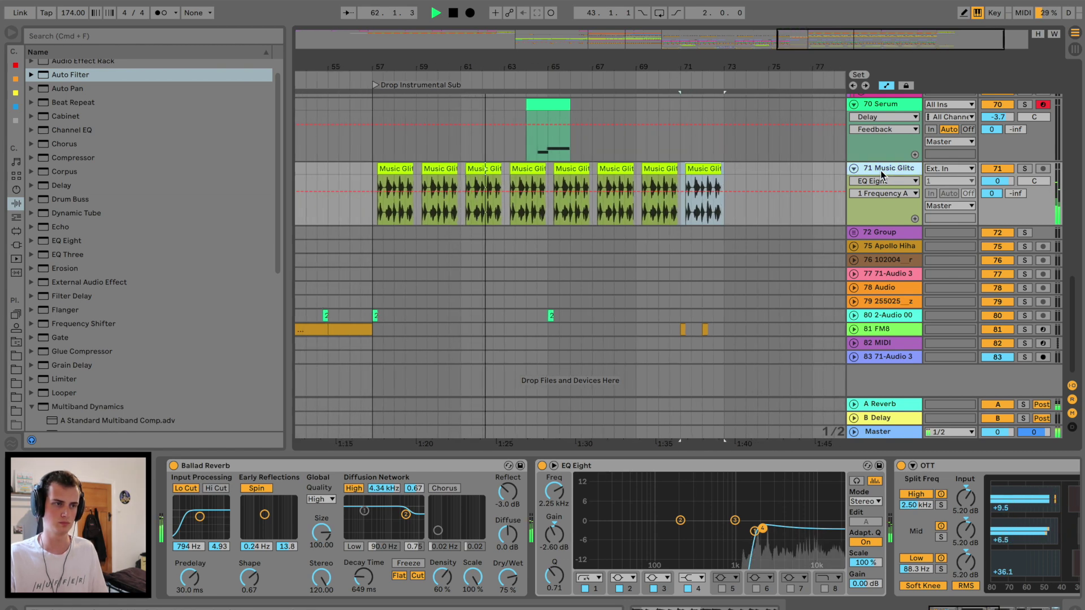
Insert a second EQ Eight before OTT in M/S mode and low-cut its side signal with band 1 at 6.67 kHz.
mouse_move(66, 241)
left_mouse_down()
mouse_move(760, 550)
mouse_move(897, 534)
mouse_move(921, 511)
left_mouse_up()
left_click(770, 503)
left_click(765, 534)
left_click(761, 522)
left_click(478, 588)
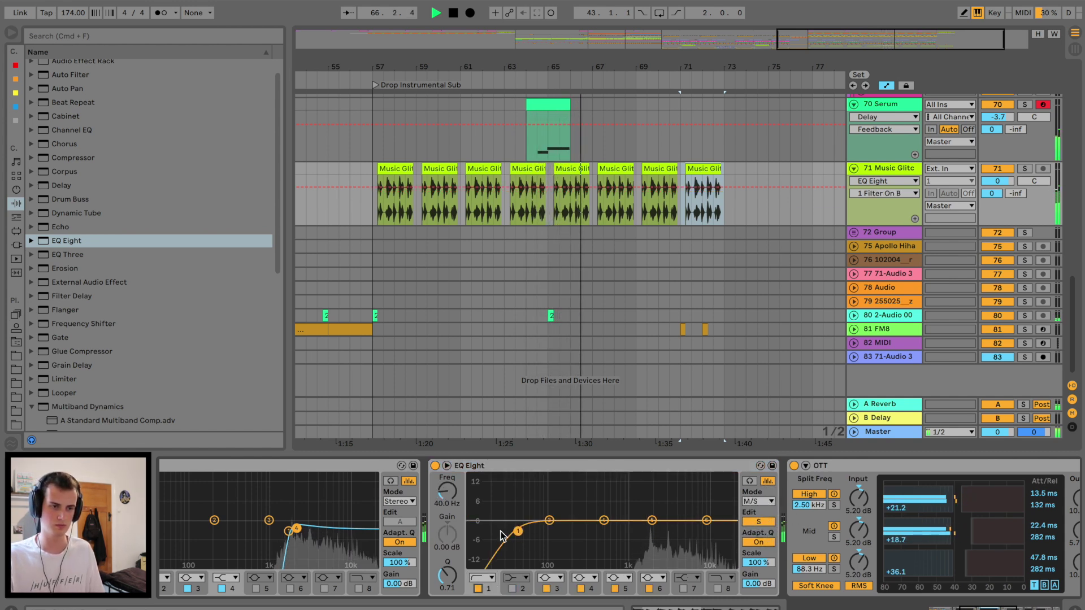
left_click_drag(519, 530, 692, 527)
key("space")
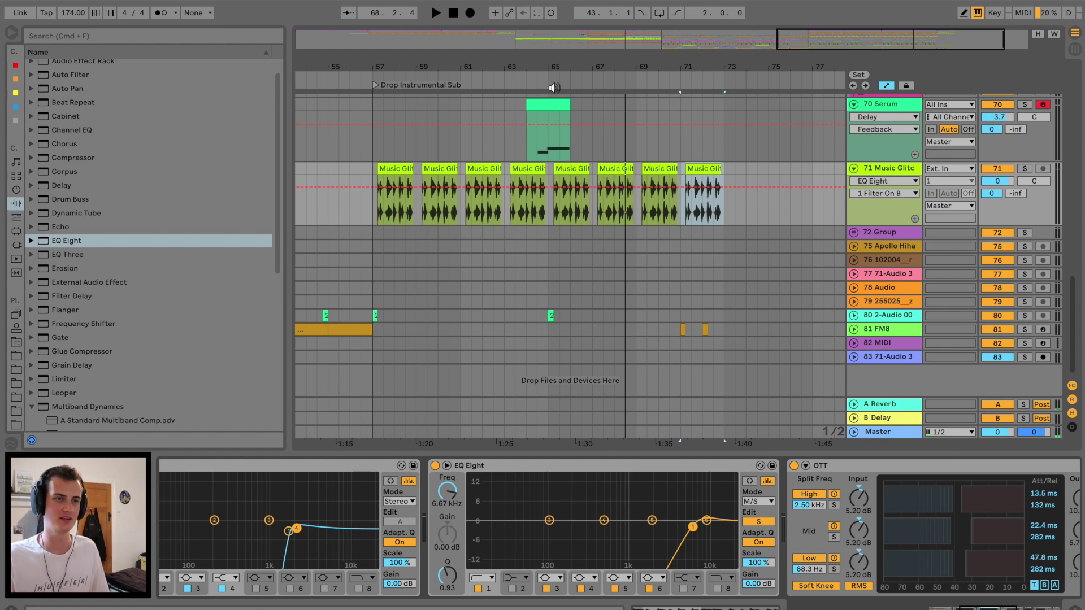
Try the 70 Serum clip's notes an octave higher, and lower them to the C#3-C4 range instead.
double_click(546, 103)
key("space")
key("shift+Up")
key("space")
key("space")
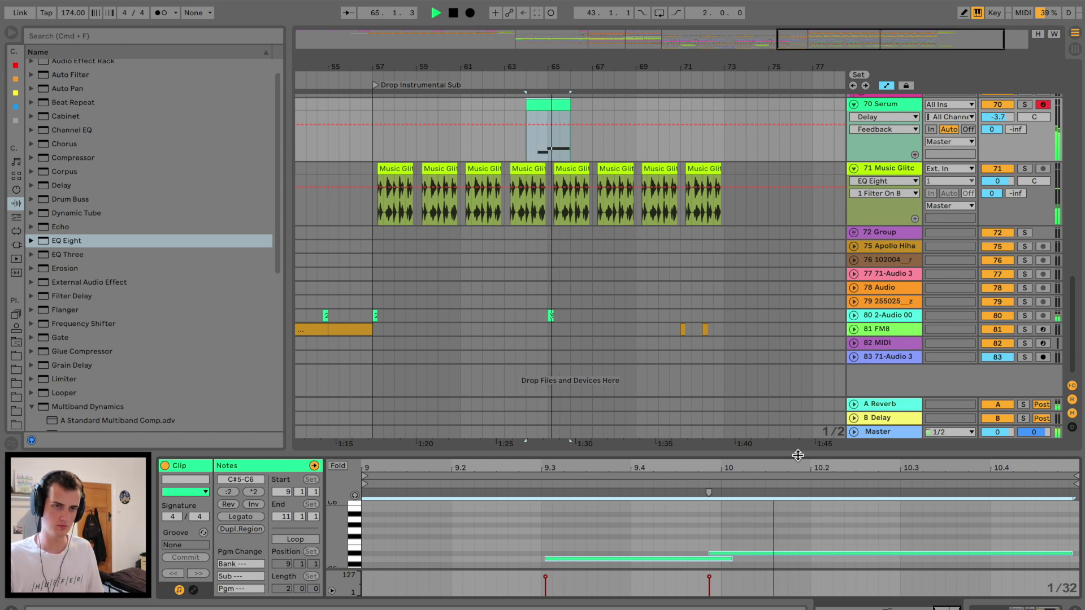
key("shift+Down")
key("shift+Down")
key("space")
key("space")
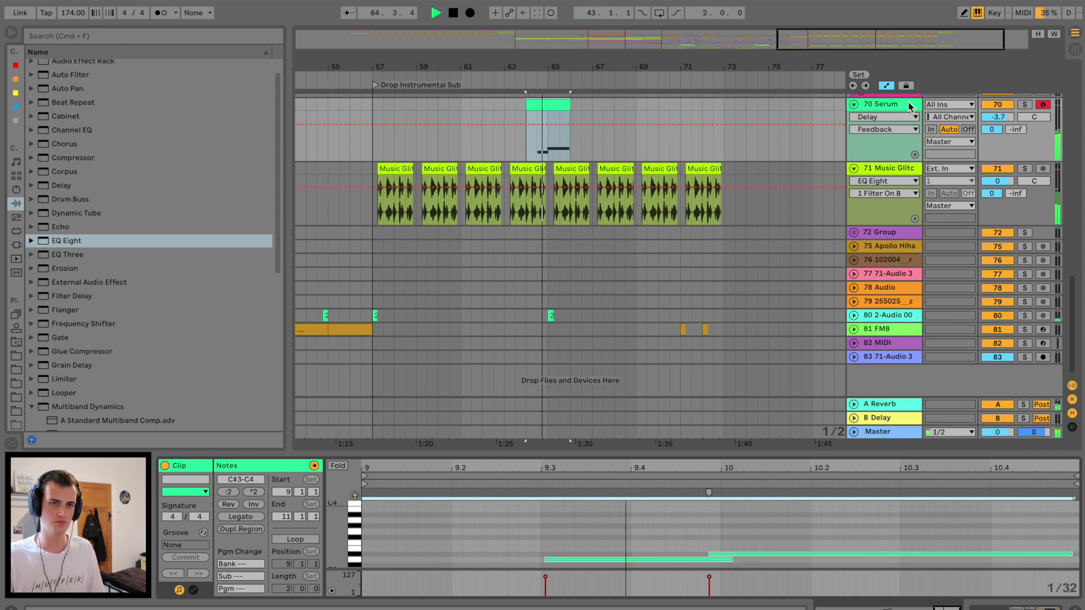
Show the 70 Serum track's devices and open the Serum plug-in window during playback.
key("shift+Tab")
left_click(375, 466)
key("space")
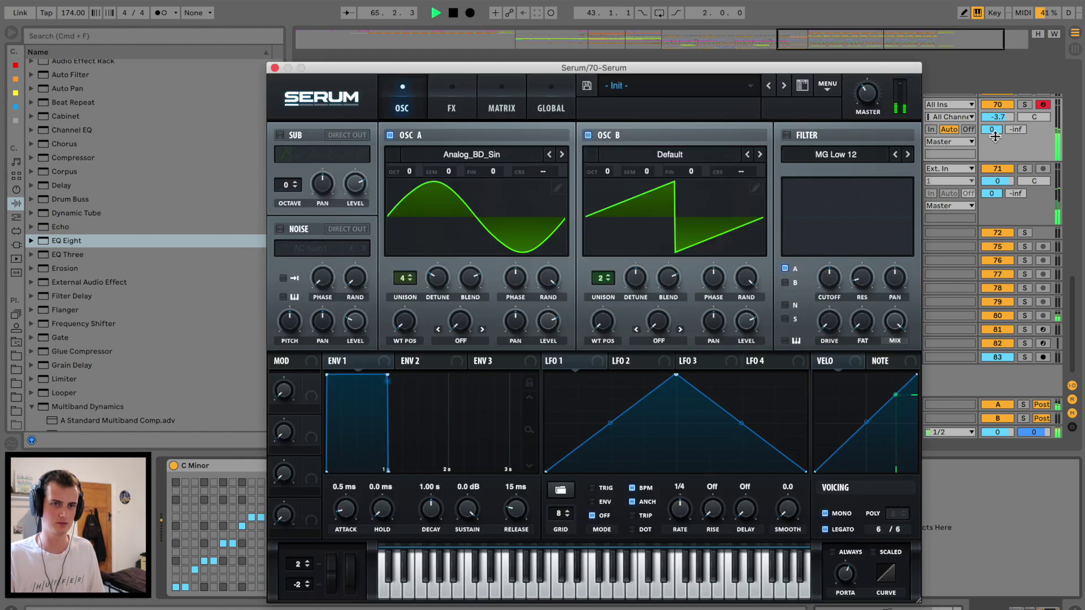
With the 70 Serum track soloed, raise OSC B by one octave and adjust its unison detune slightly.
left_click(1026, 167)
key("space")
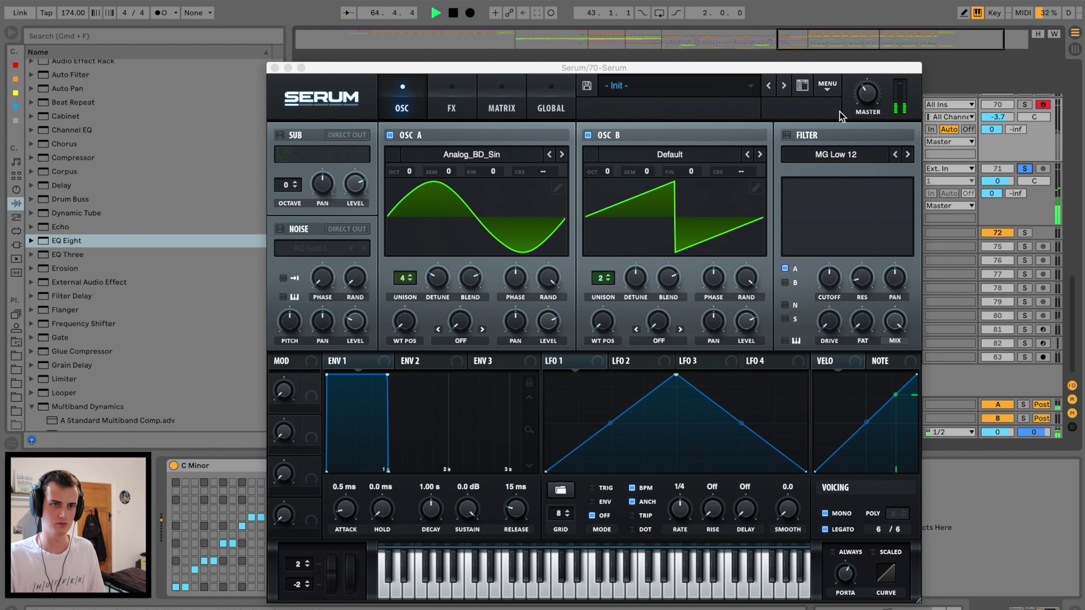
left_click(762, 155)
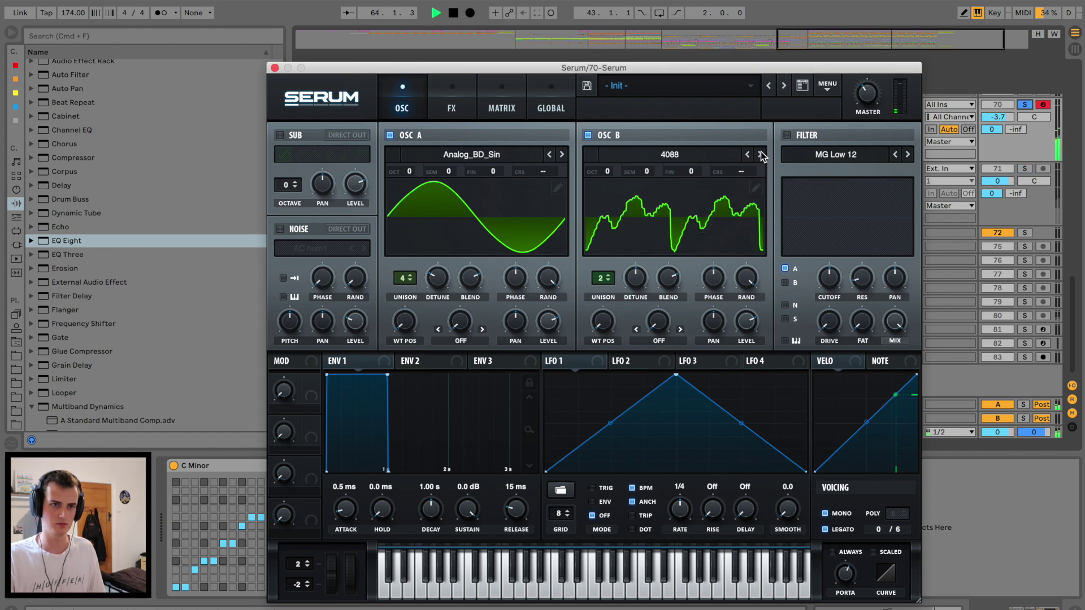
left_click_drag(649, 65, 649, 140)
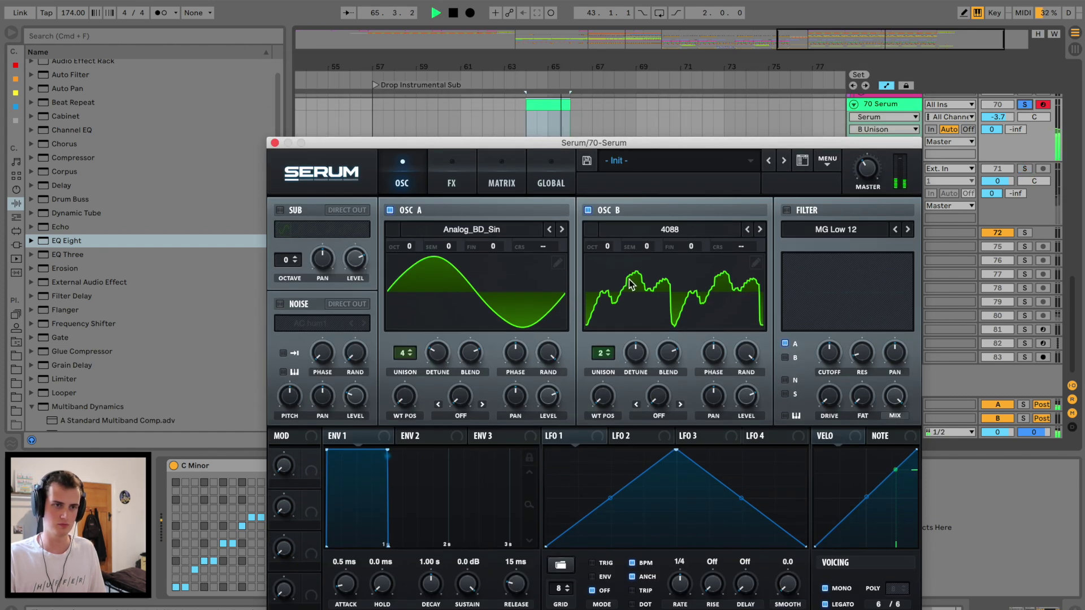
left_click_drag(608, 250, 608, 243)
left_click_drag(634, 357, 634, 354)
Change OSC B's wavetable to Basic_Cjw and close the Serum plug-in window.
left_click(760, 231)
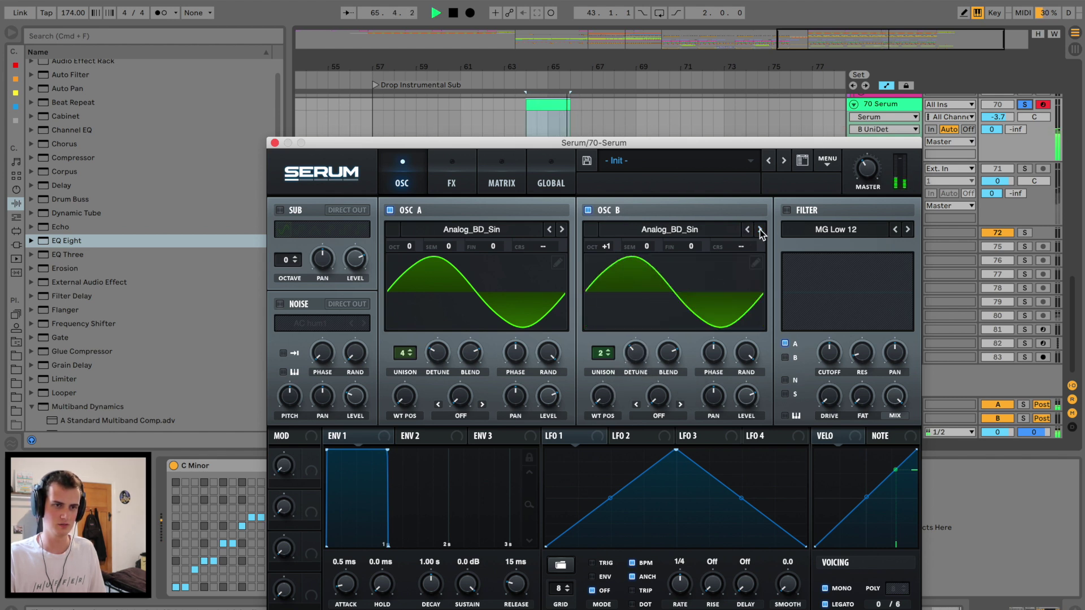
left_click(761, 230)
left_click(761, 230)
left_click(761, 230)
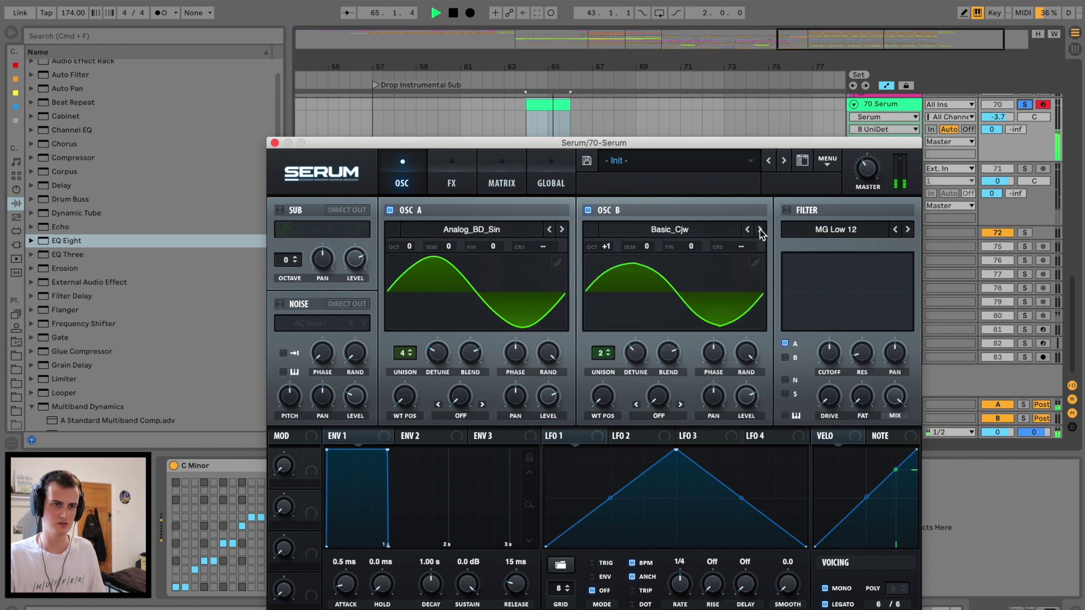
left_click(275, 143)
Copy the 70 Serum clip from bar 64 and paste it at bar 32 in the build, then play that part.
left_click_drag(512, 73, 619, 50)
left_click(641, 105)
scroll(599, 125, "left", 5)
key("space")
scroll(621, 119, "right", 3)
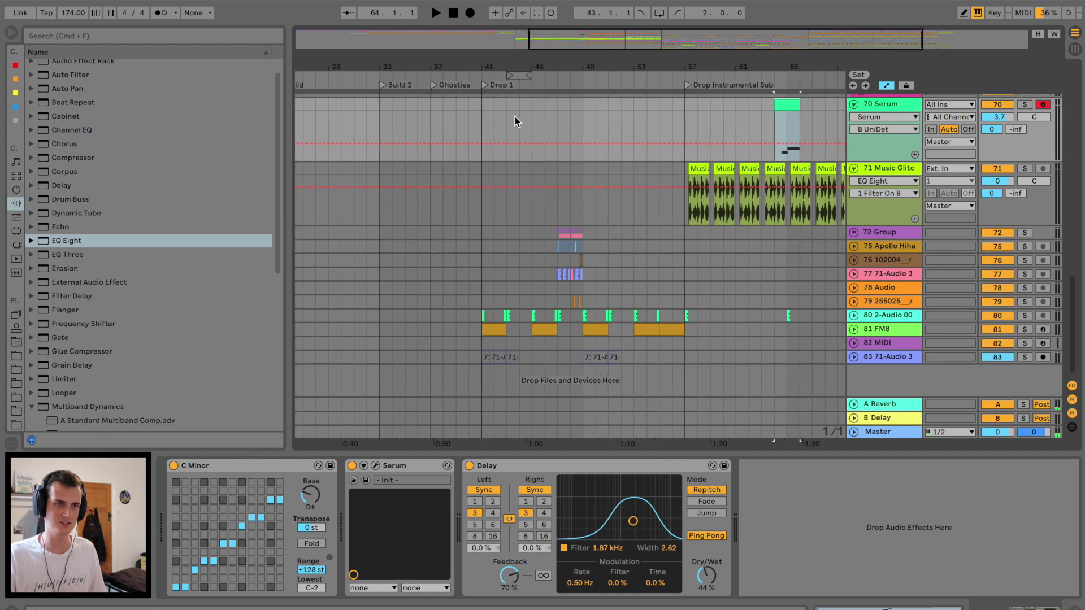
scroll(515, 116, "left", 5)
left_click(570, 107)
key("super+v")
left_click(564, 102)
key("space")
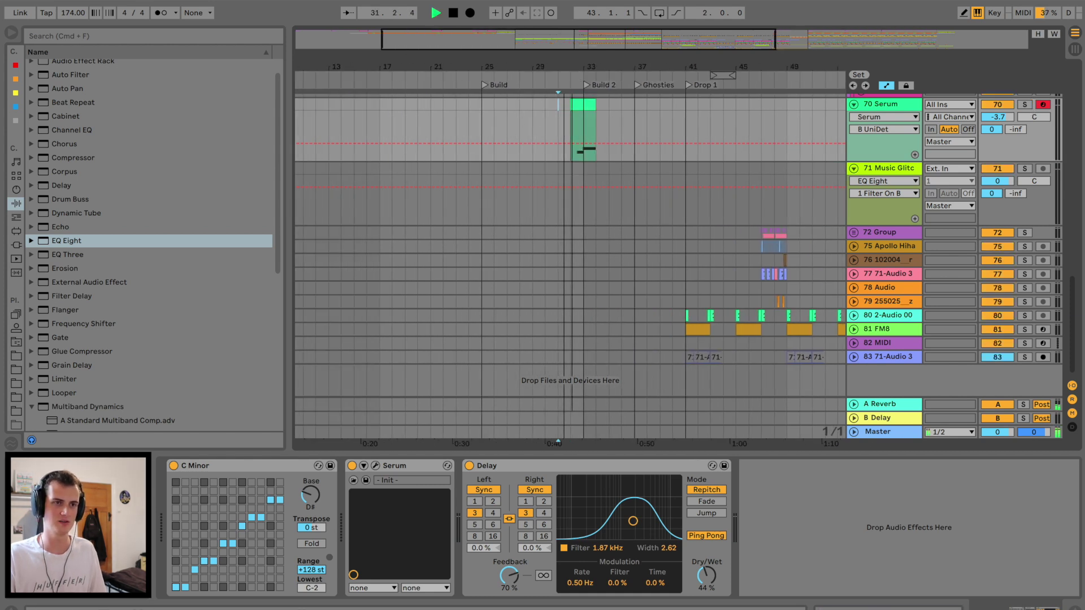
Move the pasted 70 Serum clip to start at bar 28 and play back from bar 27.
scroll(573, 116, "up", 3)
mouse_move(584, 105)
left_mouse_down()
mouse_move(509, 109)
mouse_move(508, 157)
mouse_move(524, 164)
mouse_move(497, 159)
left_mouse_up()
left_click(466, 172)
key("space")
left_click(468, 169)
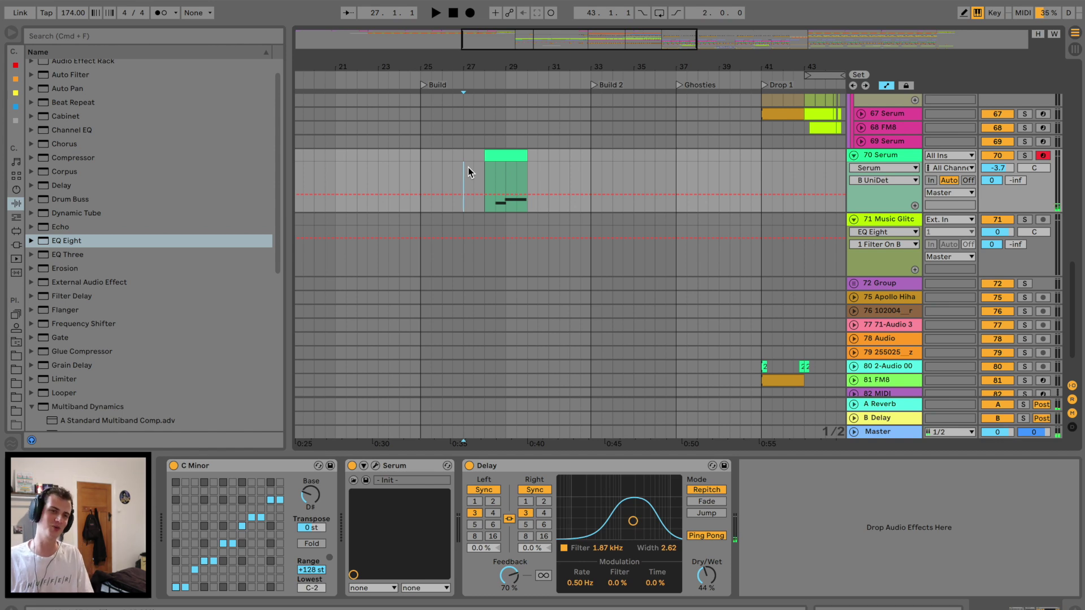
key("space")
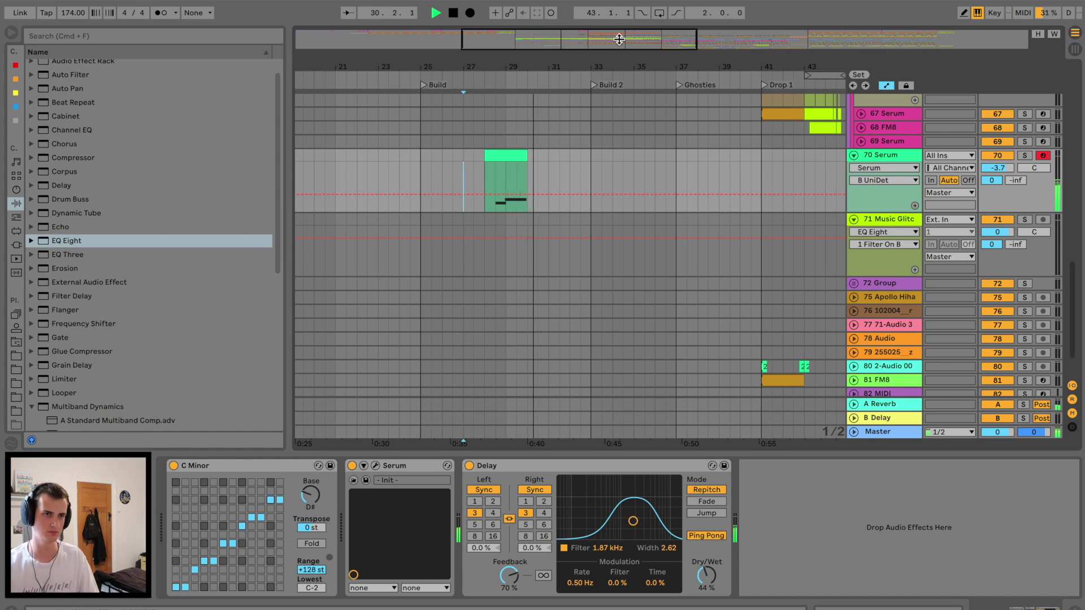
Paste another copy of the 70 Serum clip at bar 32 and extend its end to bar 37.
key("plus")
left_click(507, 148)
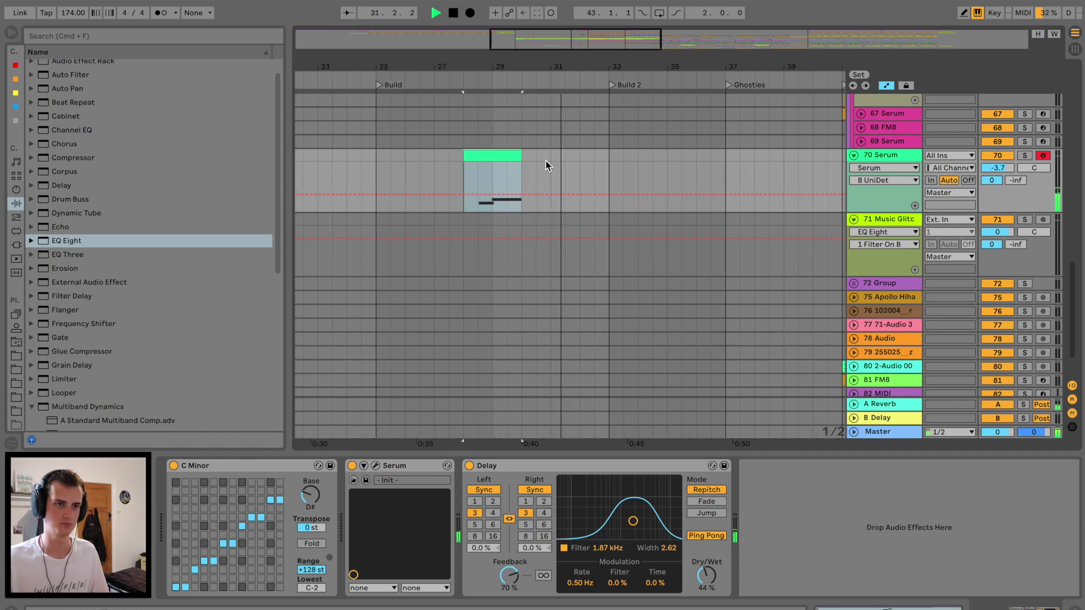
left_click(597, 158)
key("super+v")
double_click(613, 156)
mouse_move(635, 153)
left_mouse_down()
mouse_move(622, 152)
mouse_move(729, 160)
left_mouse_up()
key("space")
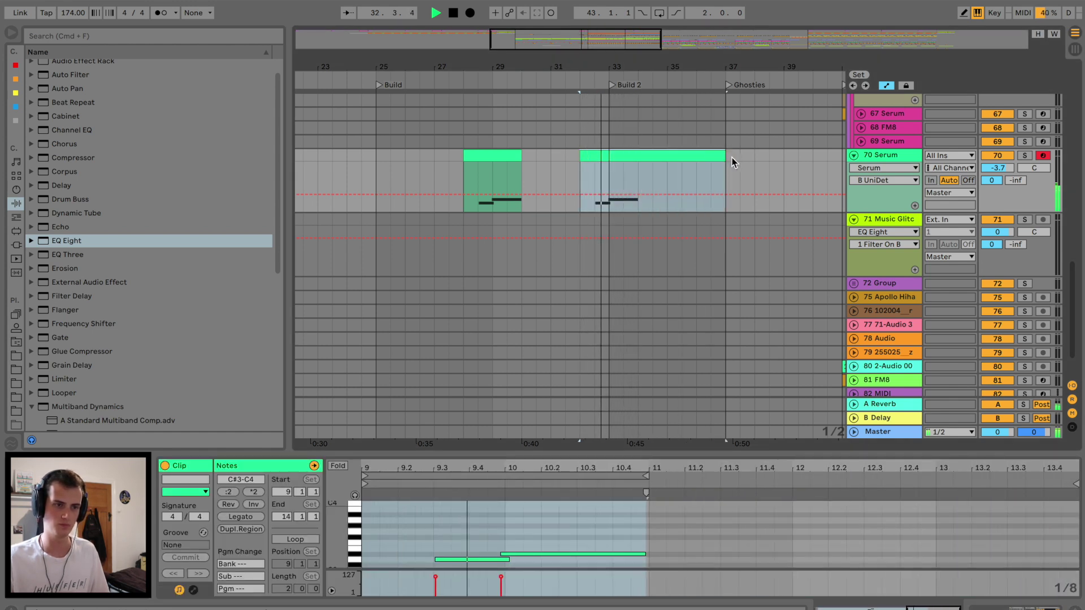
Add a short G3 note at 11.4 and an F#3 note from 12 to 13 in the extended 70 Serum clip.
left_click_drag(714, 454, 723, 379)
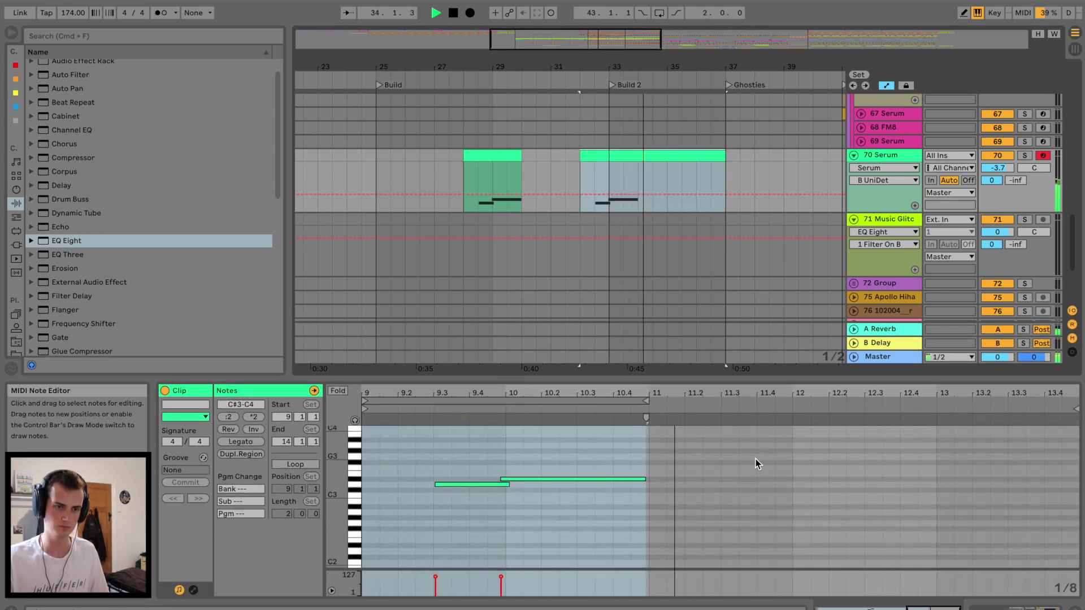
double_click(759, 457)
key("space")
left_click_drag(774, 455, 792, 456)
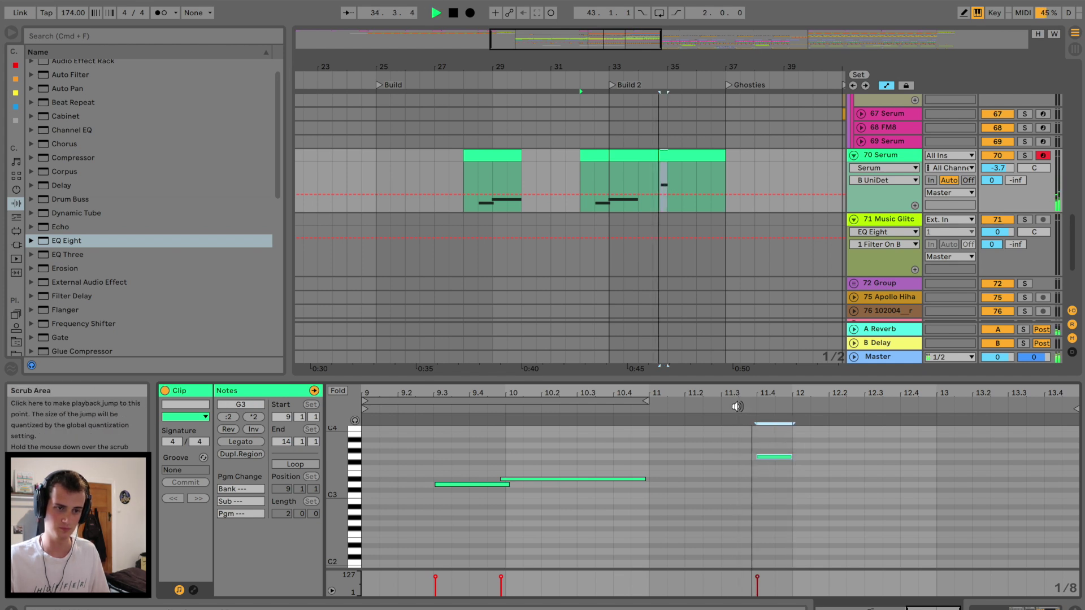
left_click(791, 464)
key("space")
left_click_drag(789, 468, 936, 464)
key("space")
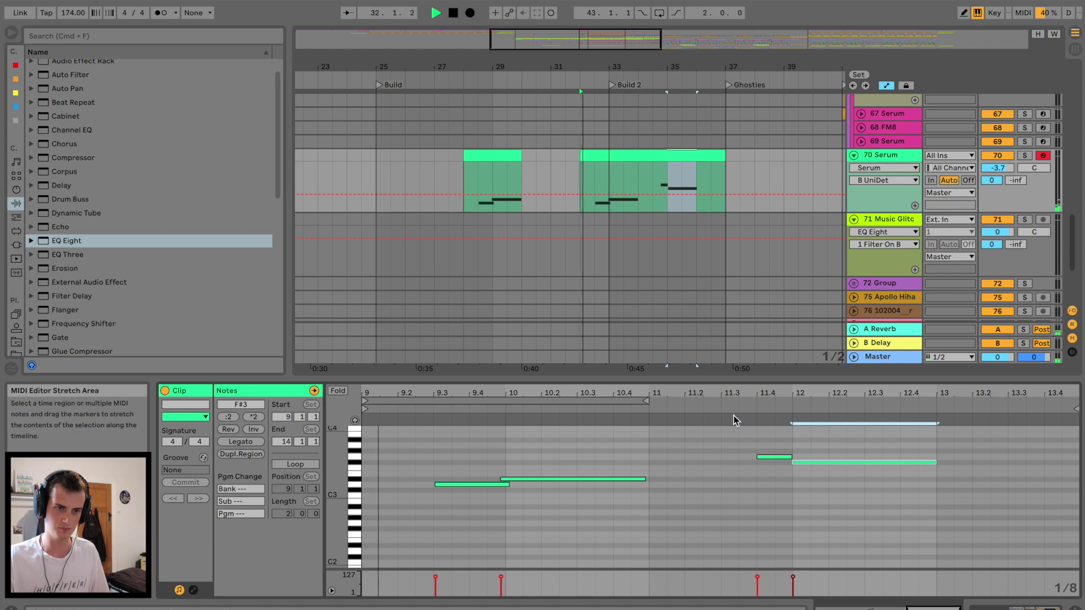
Lower the long note at 12 to E3 and lengthen the G3 note so it starts at 11.3.
left_click(1024, 156)
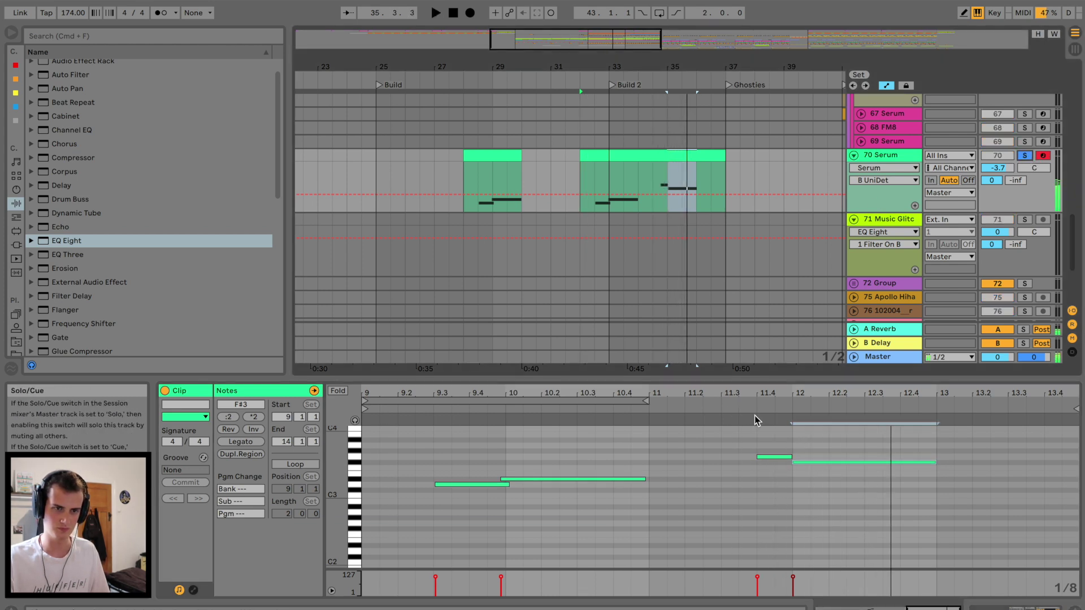
left_click_drag(830, 447, 829, 481)
key("Down")
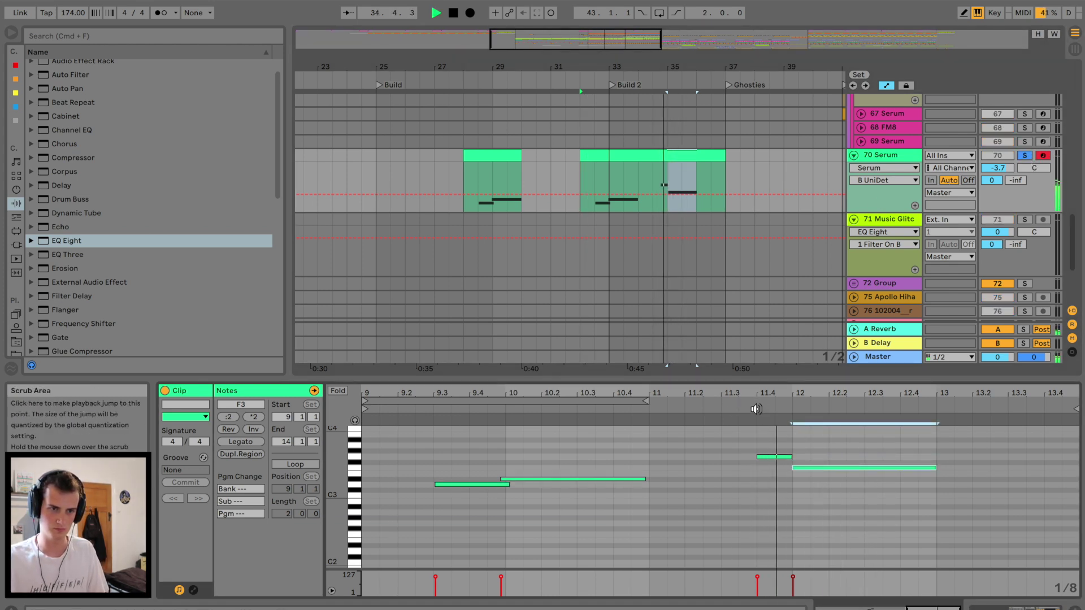
key("Down")
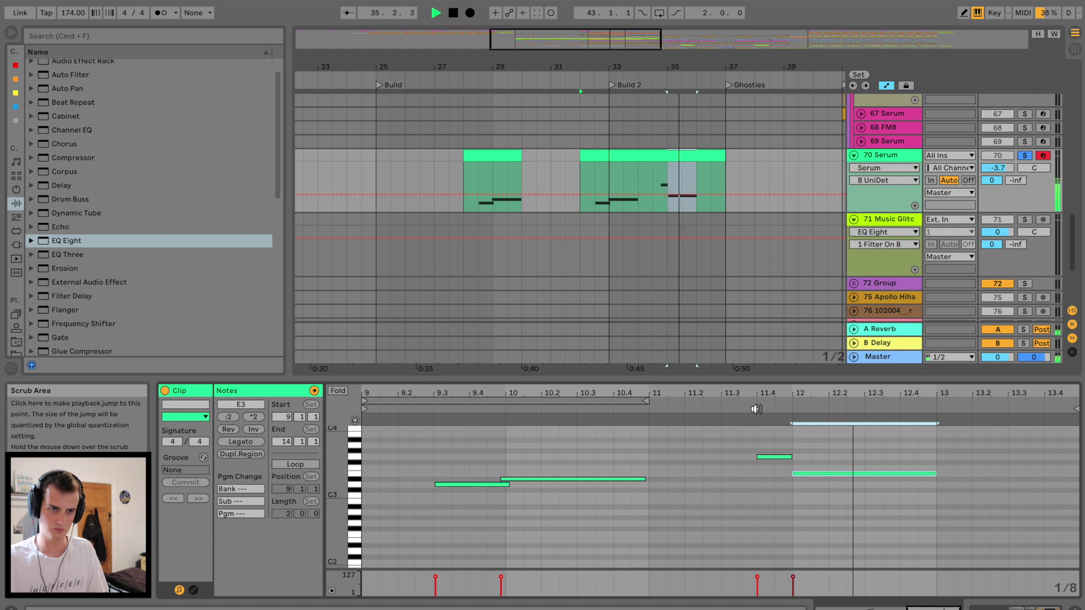
left_click(710, 405)
key("space")
left_click(1025, 157)
left_click(1025, 158)
key("space")
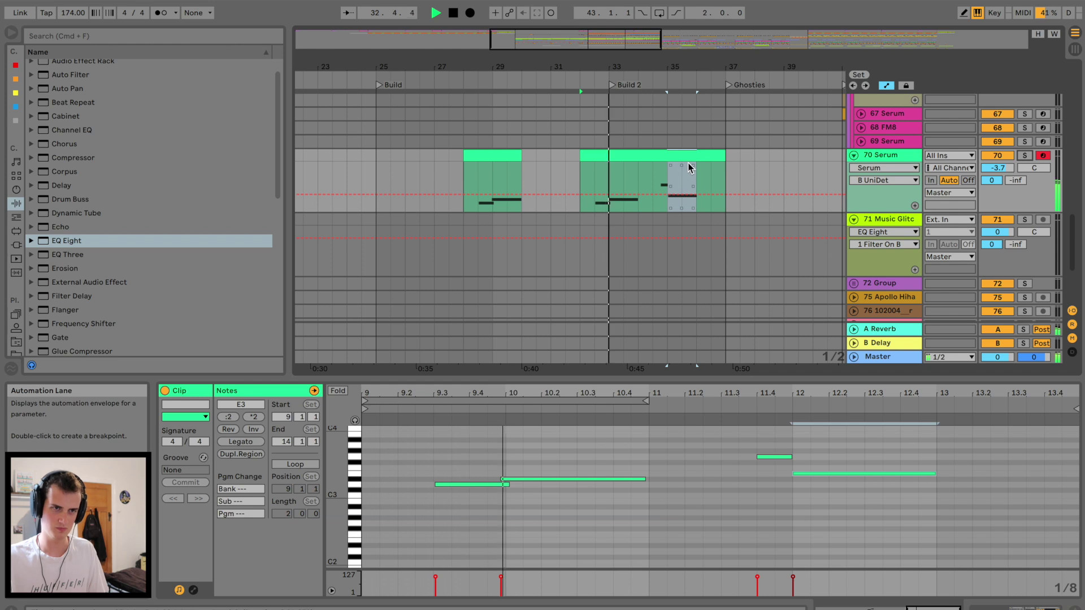
left_click(757, 456)
left_click_drag(755, 456, 722, 457)
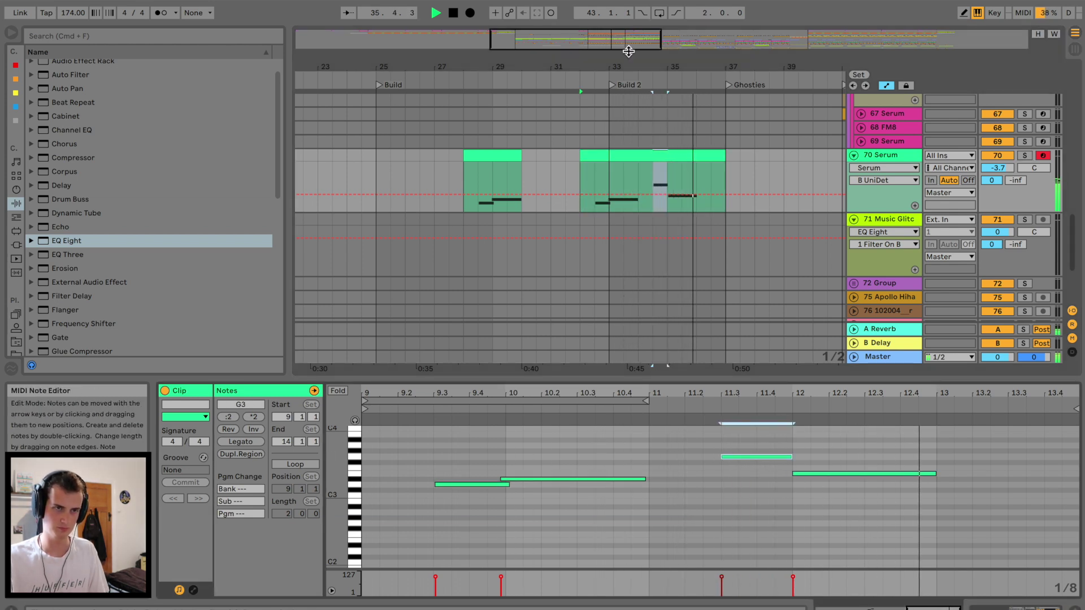
Duplicate the four-note 70 Serum clip, place the copy at bar 36 and transpose its notes up an octave to C#4-C5.
left_click_drag(691, 66, 692, 55)
left_click(690, 156)
key("ctrl+d")
key("space")
left_click_drag(736, 154, 714, 155)
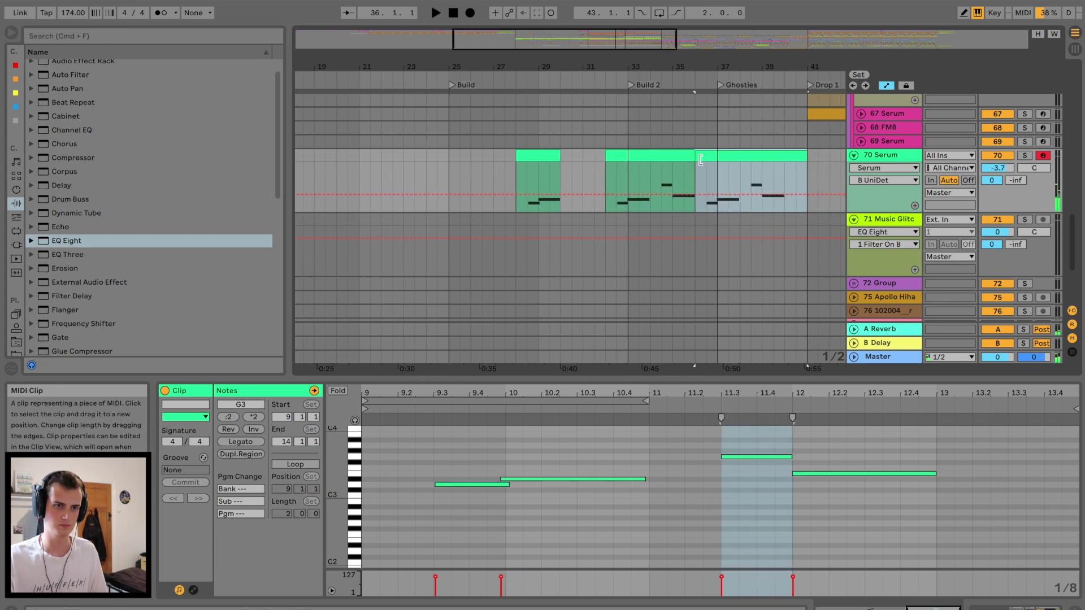
key("ctrl+a")
key("shift+Up")
key("space")
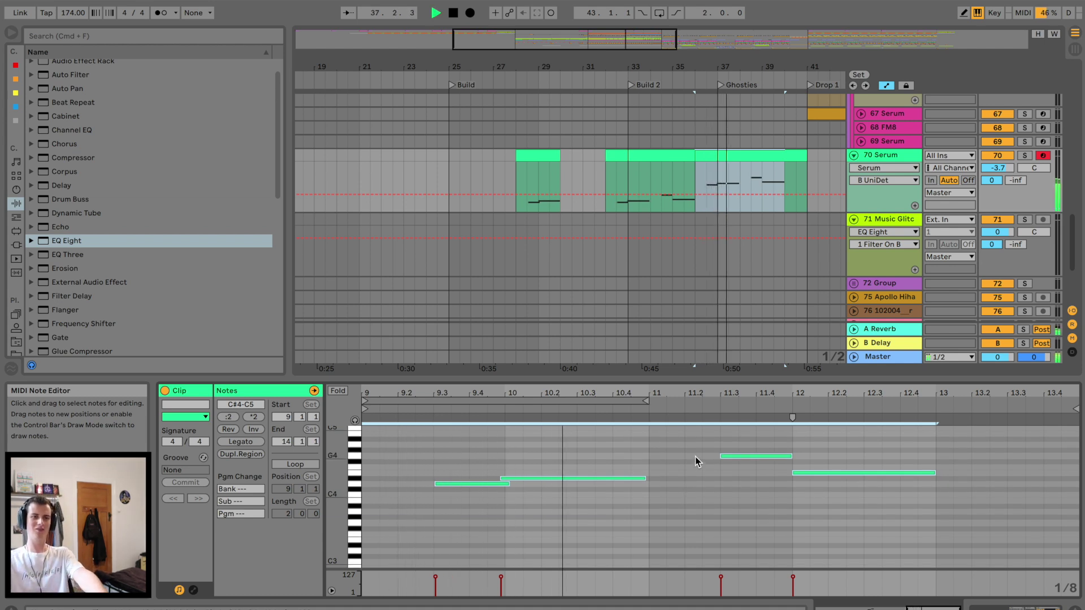
Raise the last long note of the bar 36 clip to D#5 and hide the clip view.
left_click(852, 534)
scroll(823, 493, "up", 2)
key("space")
left_click_drag(823, 507, 823, 445)
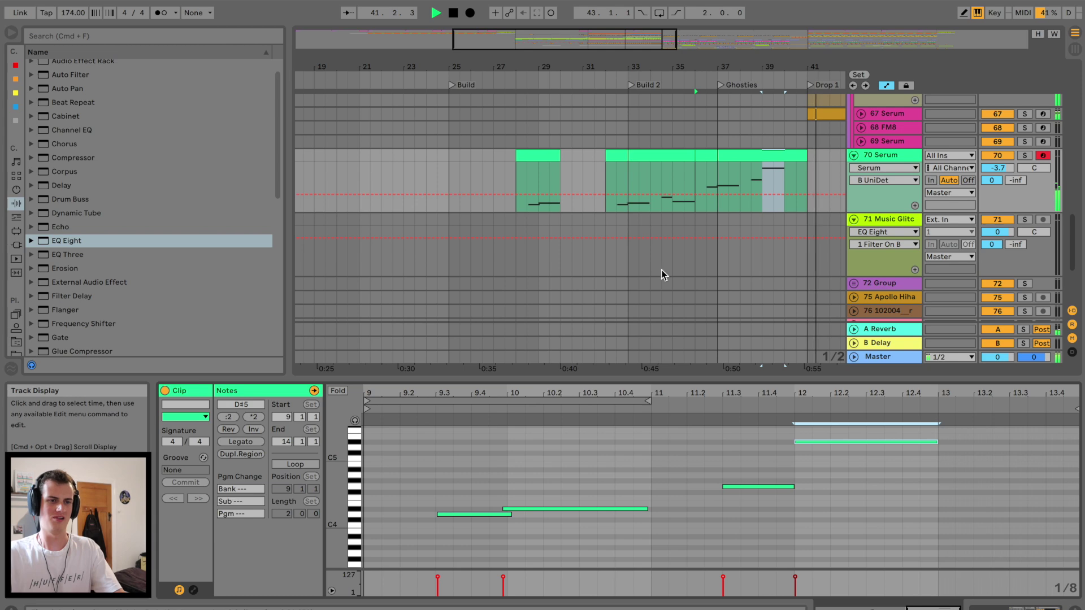
left_click_drag(714, 381, 722, 479)
key("super+alt+l")
Listen to the 72 Group's hits around bar 64 of the instrumental drop, soloed and within the full mix.
scroll(656, 277, "right", 5)
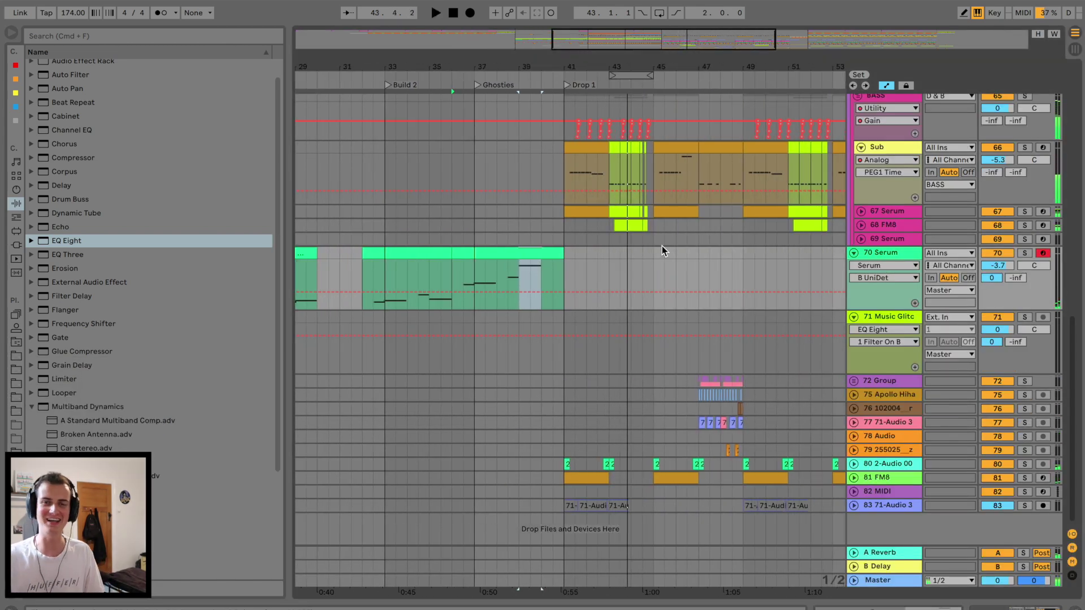
scroll(650, 271, "right", 5)
left_click_drag(738, 68, 739, 48)
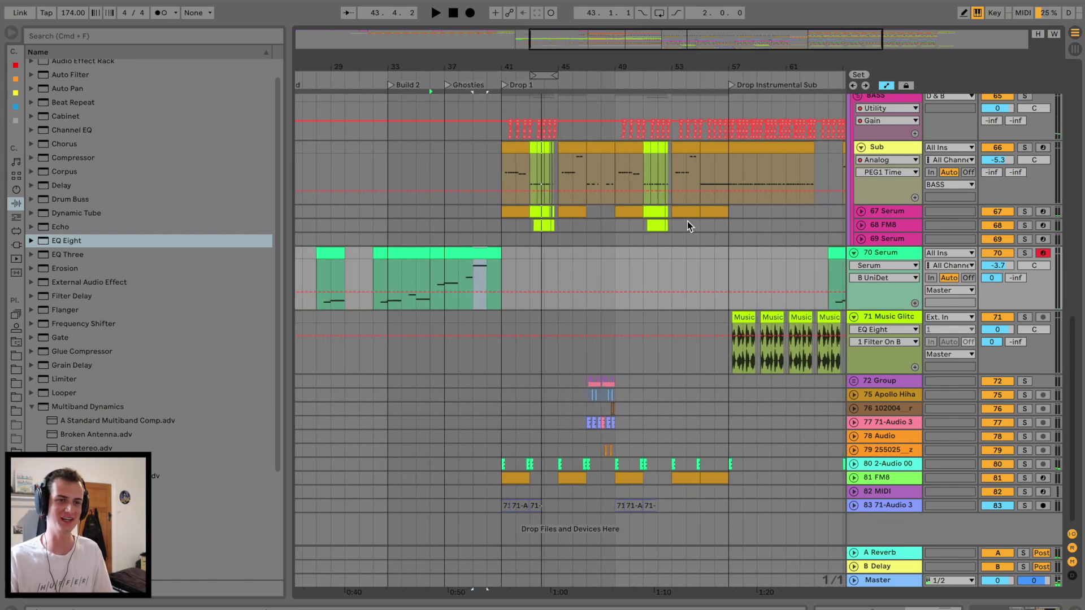
scroll(669, 245, "right", 4)
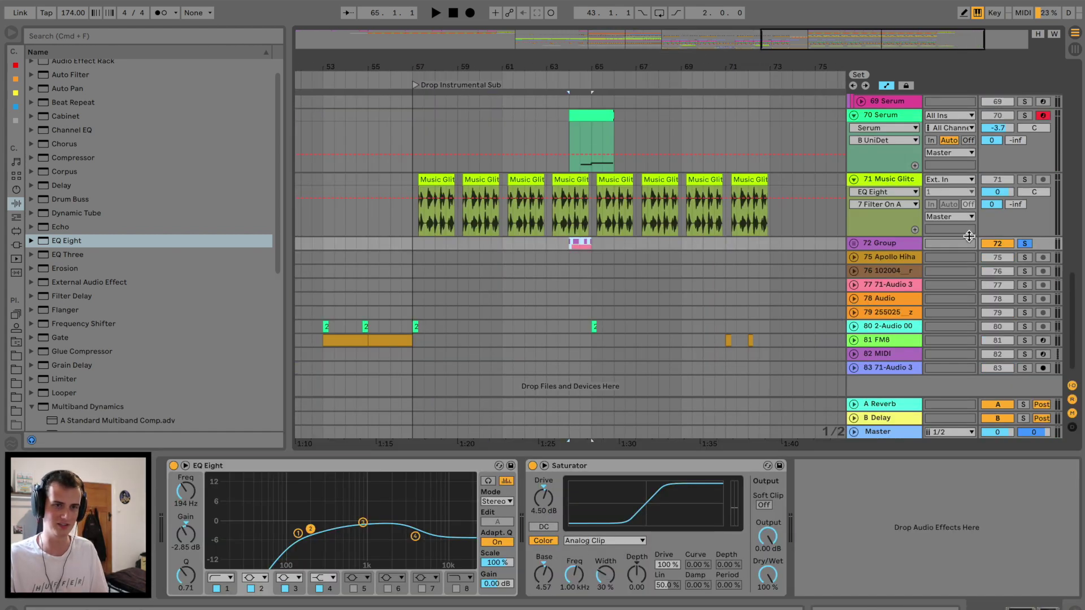
key("space")
left_click(1025, 244)
key("space")
key("space")
Duplicate the one-bar section of hits on tracks 73 and 74 from bar 65 repeatedly until it reaches bar 73.
left_click_drag(555, 68, 554, 75)
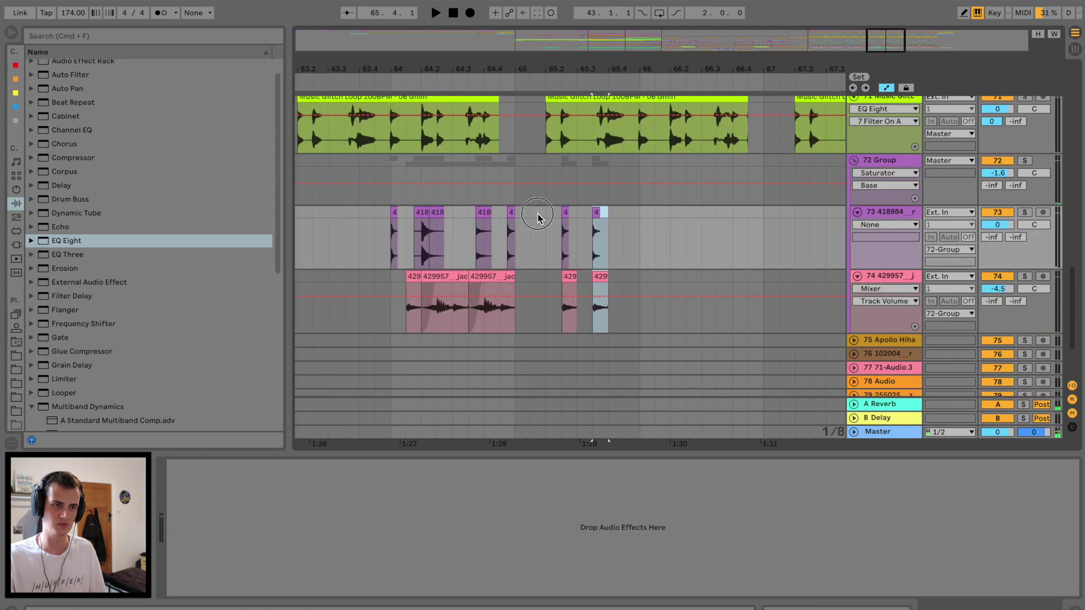
left_click(538, 215)
left_click_drag(527, 227, 639, 316)
key("super+d")
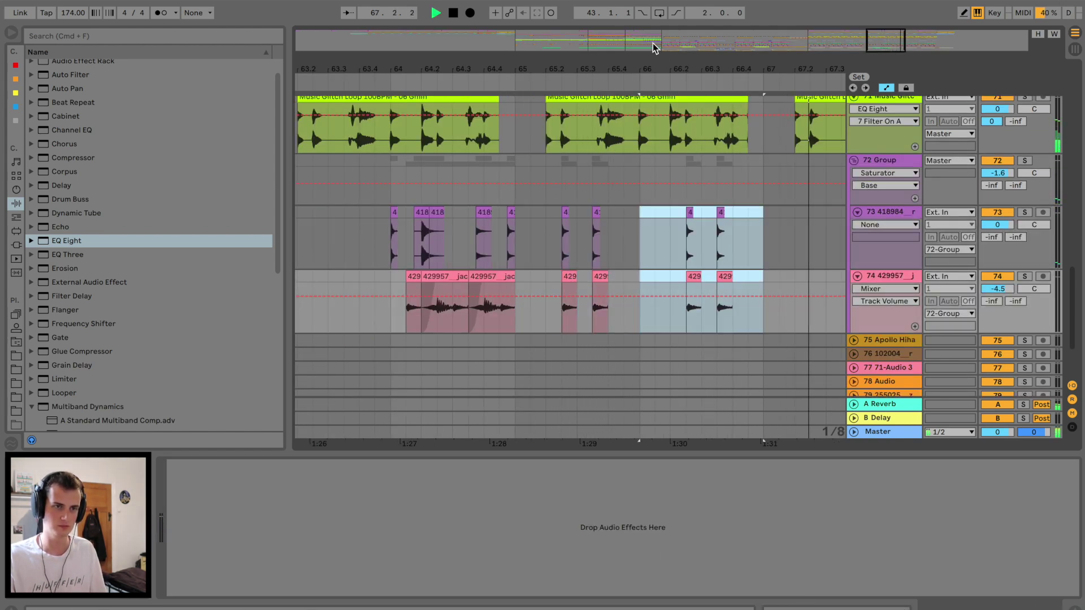
key("super+d")
key("super+d")
left_click_drag(671, 63, 671, 56)
key("super+d")
key("super+d")
key("super+d")
scroll(665, 142, "right", 3)
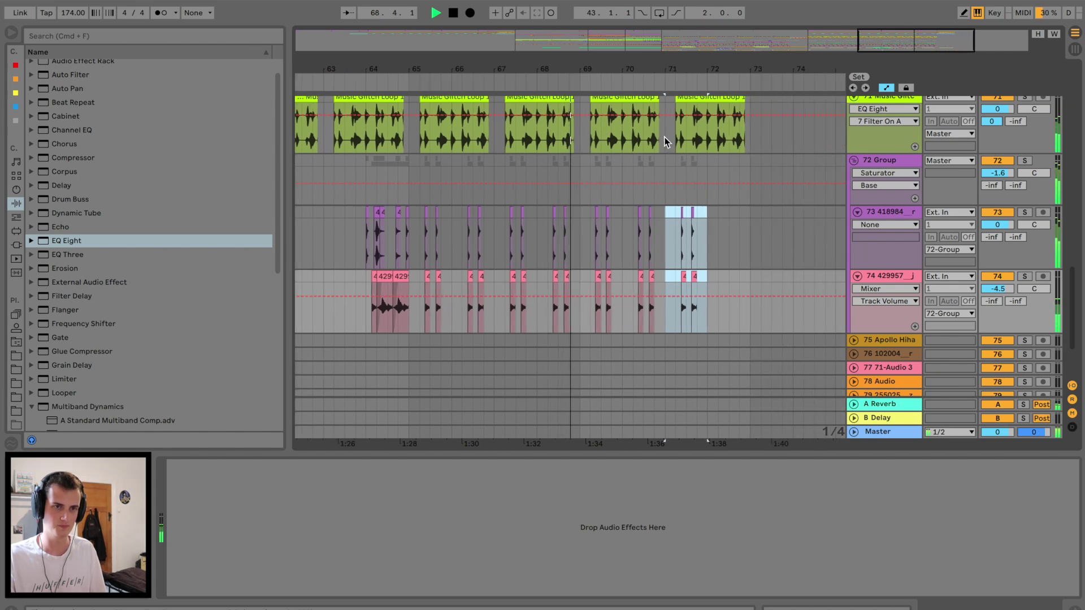
key("super+d")
Lower the clip gain of all repeated hits on tracks 73 and 74 from bar 65 to 73, and collapse the 72 Group.
left_click(426, 214)
left_click_drag(416, 219, 751, 328)
key("space")
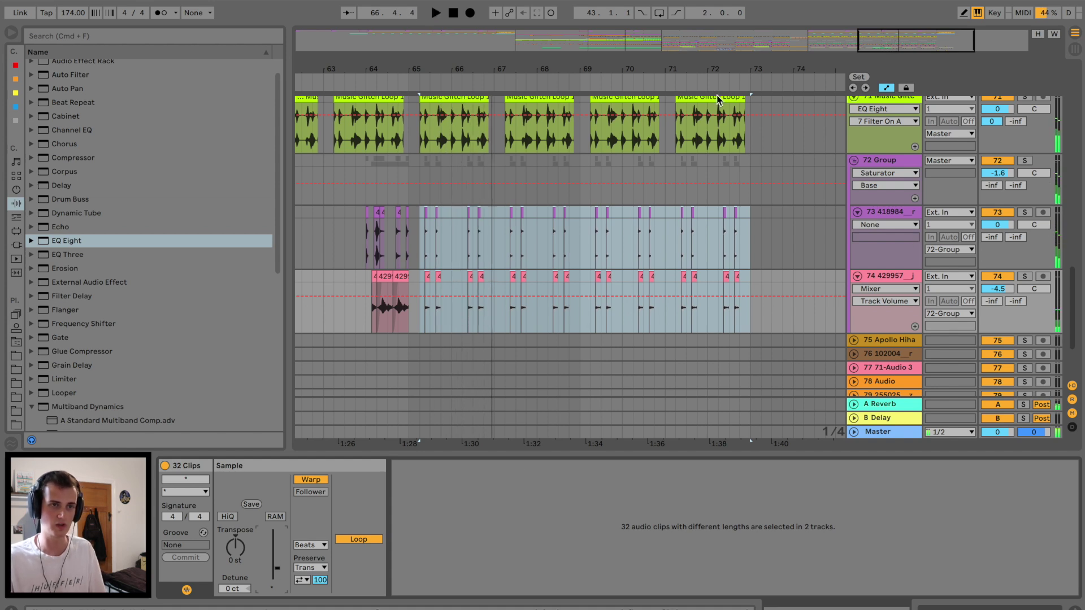
left_click(672, 79)
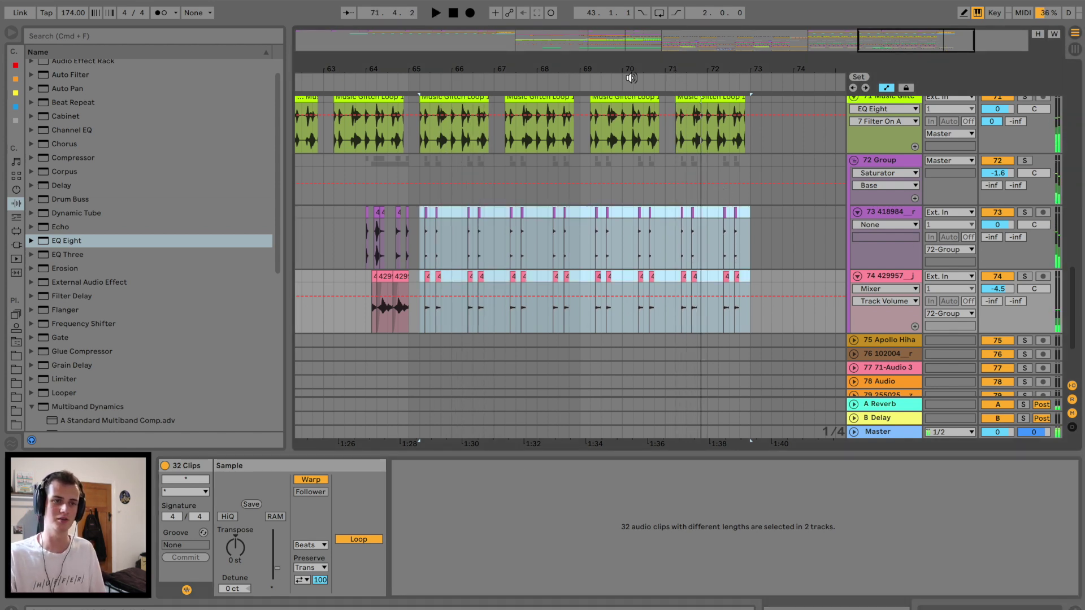
left_click(772, 165)
left_click(854, 160)
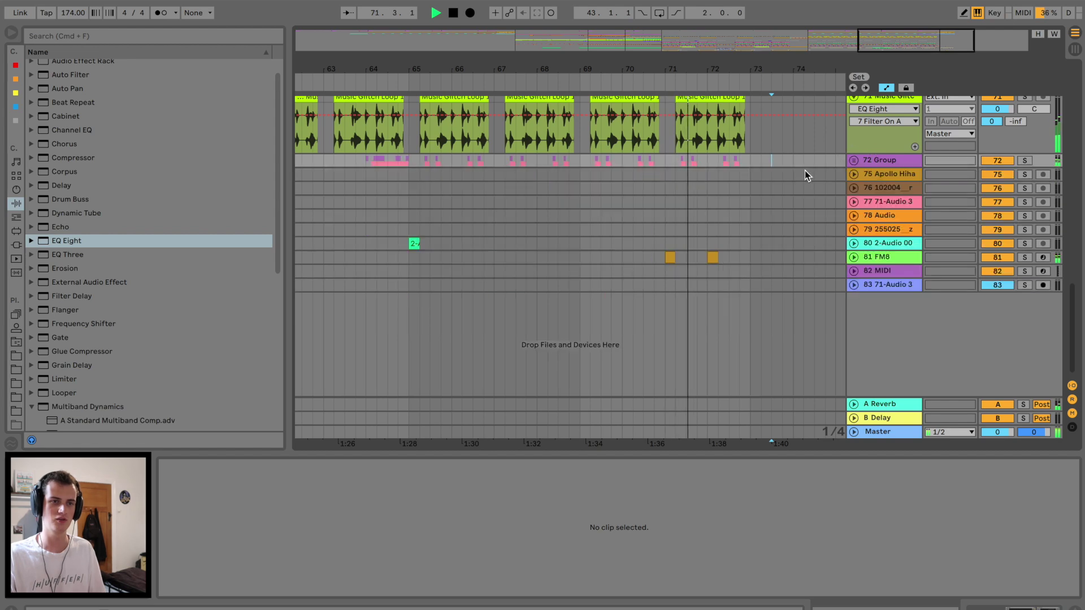
Audition the riser clips in the Ghosties section by soloing tracks 18 and 17 in turn.
scroll(797, 175, "up", 6)
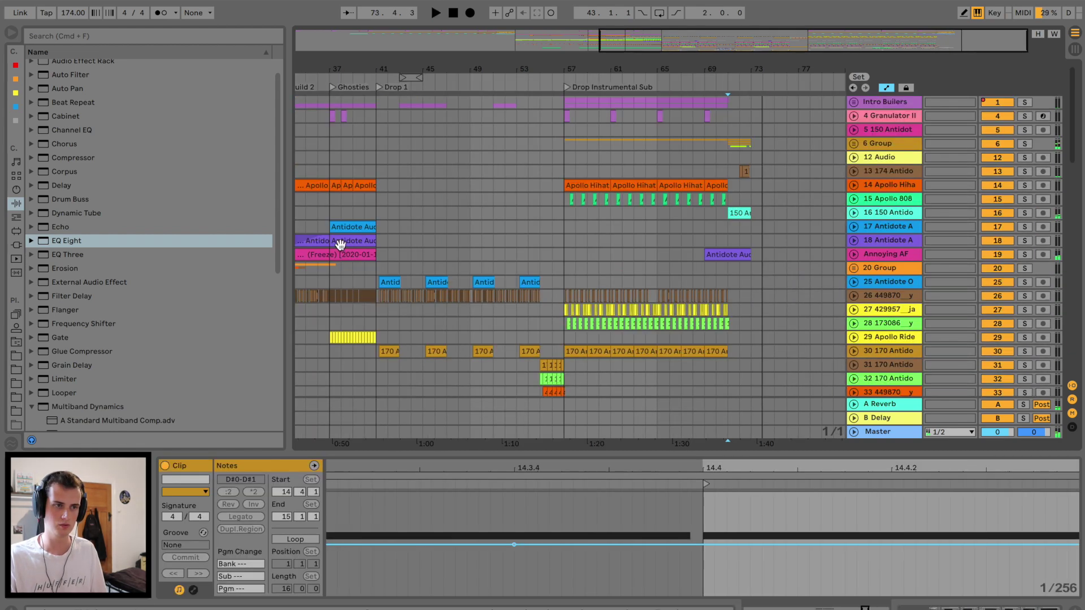
left_click(332, 227)
scroll(332, 227, "left", 3)
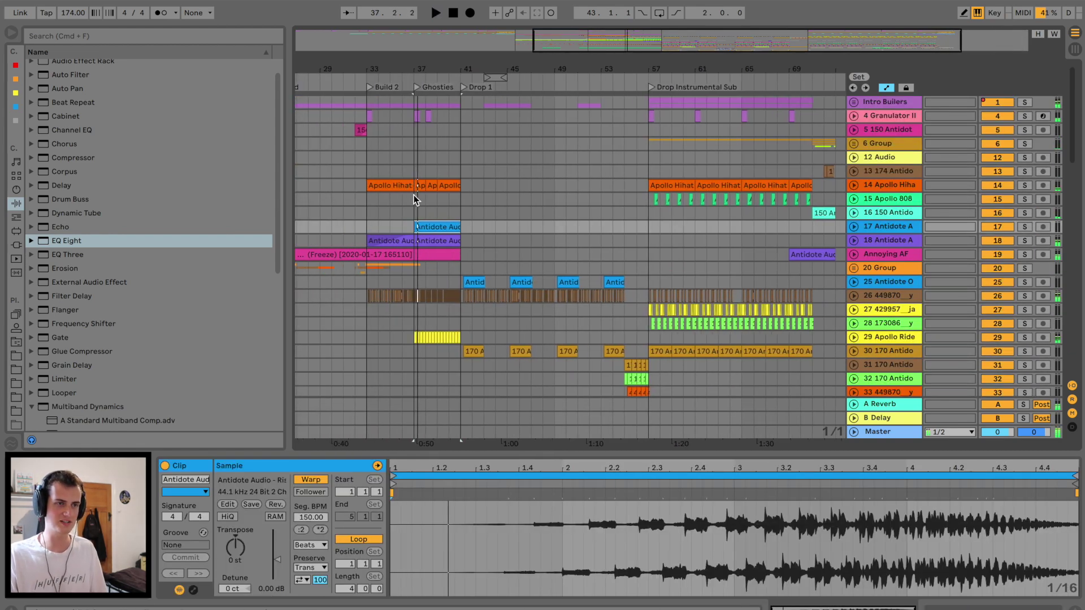
left_click(399, 91)
left_click_drag(408, 69, 408, 121)
left_click(1027, 255)
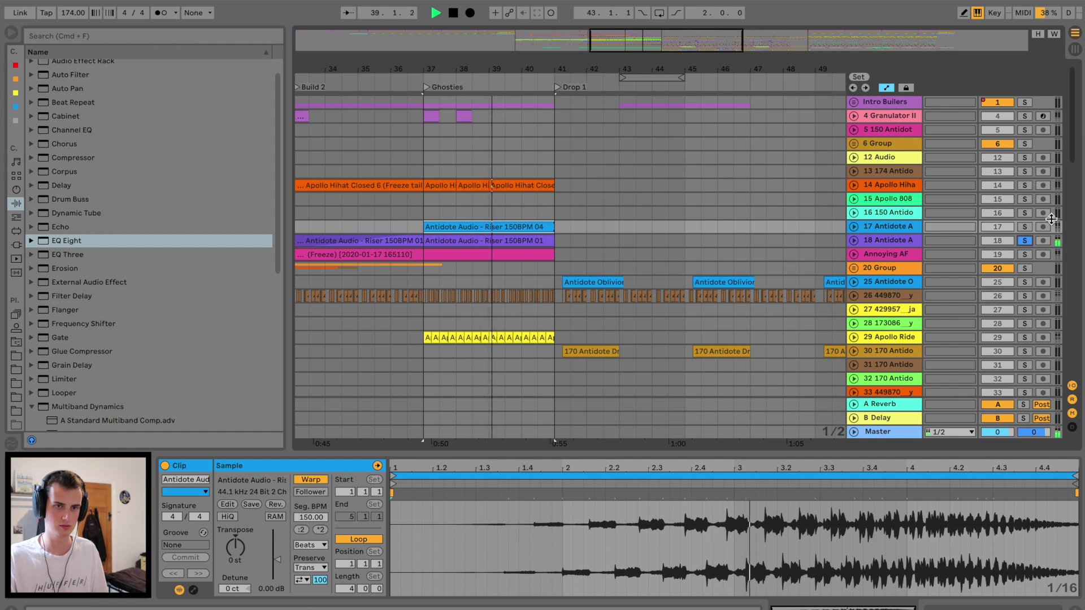
left_click(1024, 227)
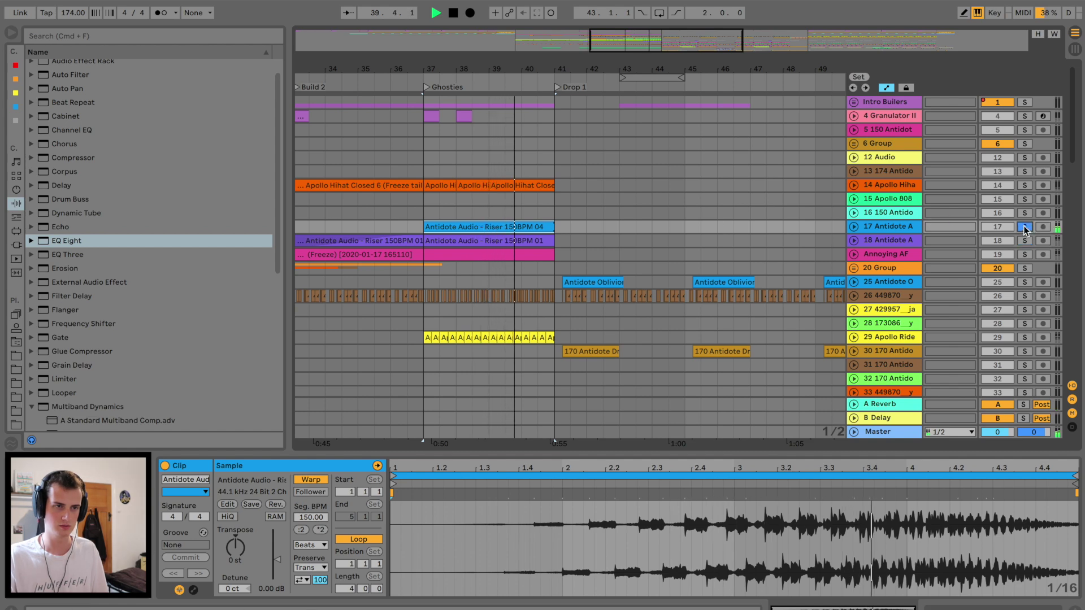
Audition the Ghosties section's ride, Apollo Uniq and 46 Serum tracks by soloing each in turn.
left_click(433, 334)
key("space")
left_click(1024, 338)
scroll(538, 335, "down", 5)
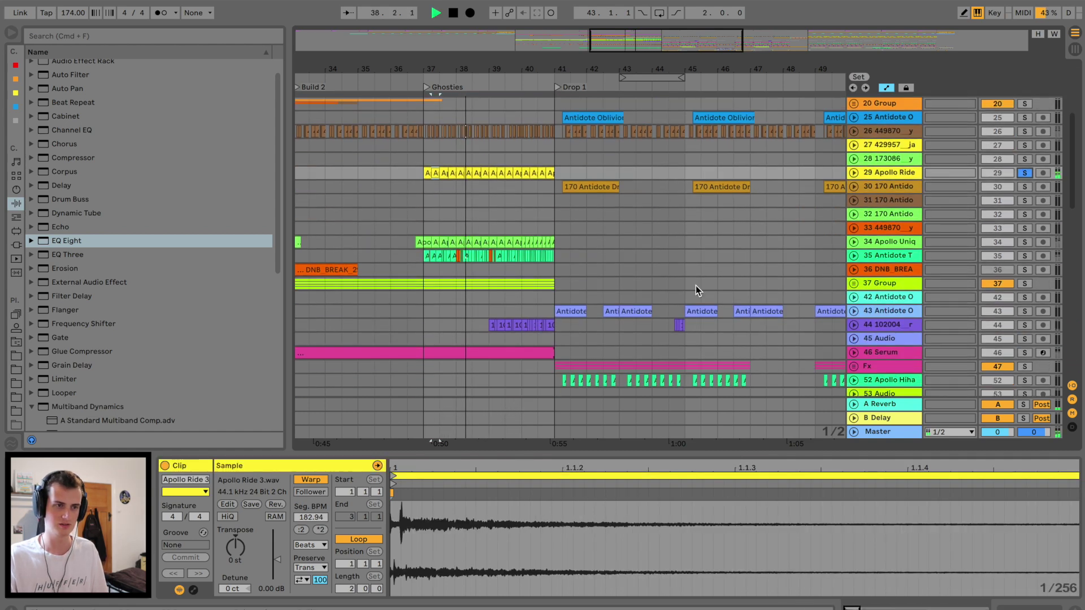
left_click(1025, 243)
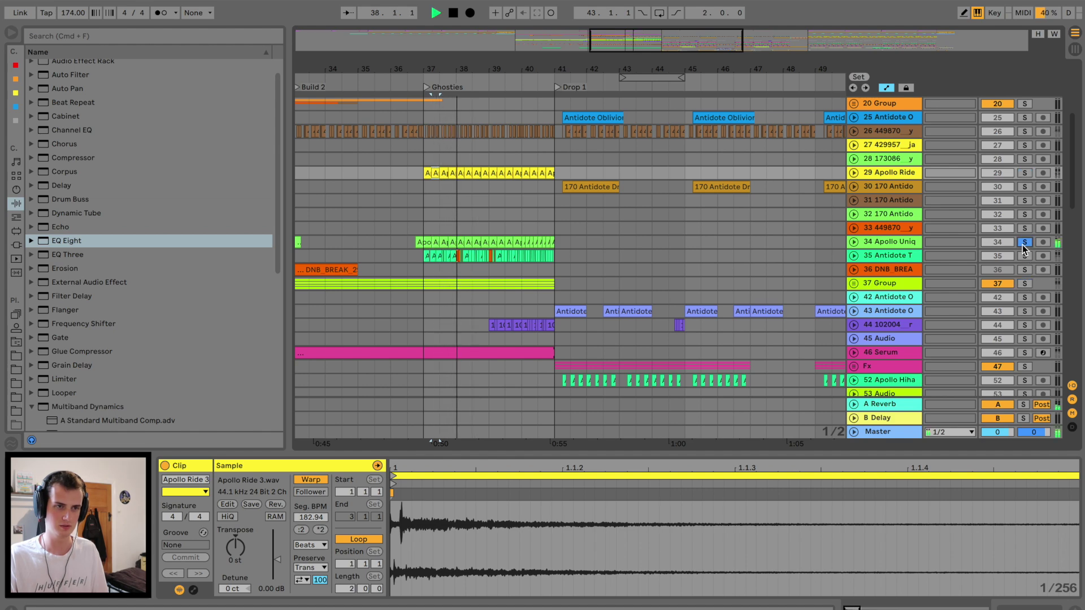
scroll(486, 354, "down", 3)
left_click(1025, 312)
left_click(523, 309)
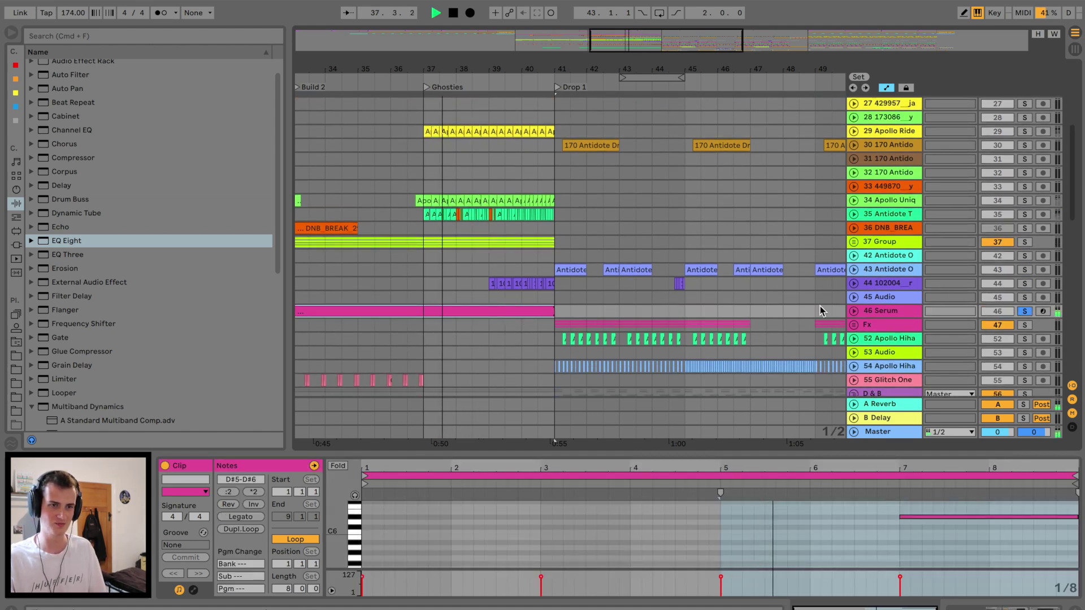
Copy the four-bar Ghosties section of the 46 Serum track to bar 69 and trim the copy to start at bar 71.
left_click(855, 310)
key("space")
left_click_drag(423, 358, 559, 312)
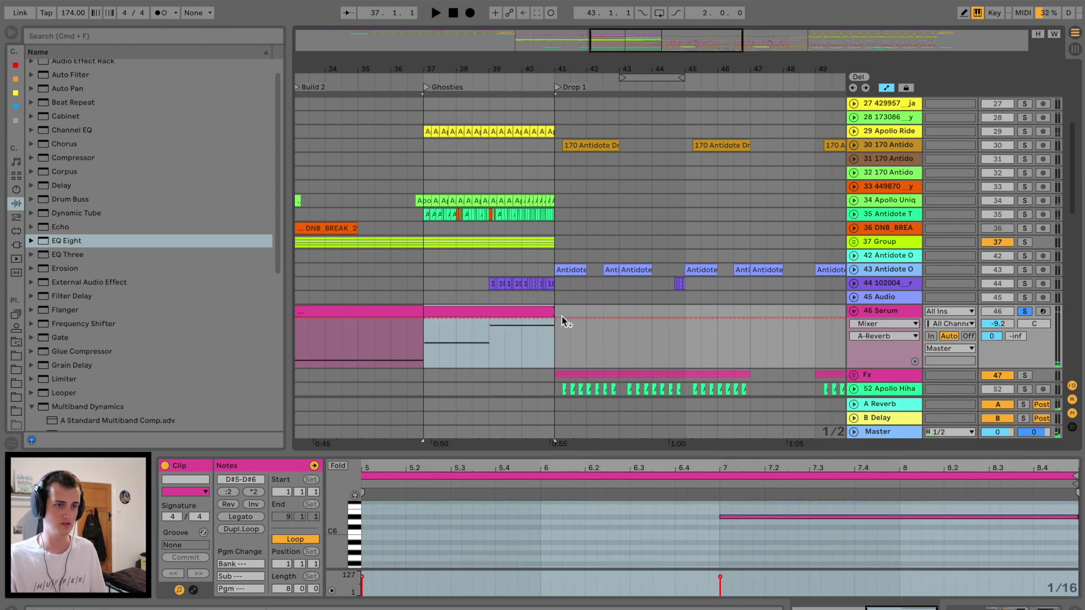
left_click_drag(635, 68, 635, 66)
scroll(758, 300, "right", 5)
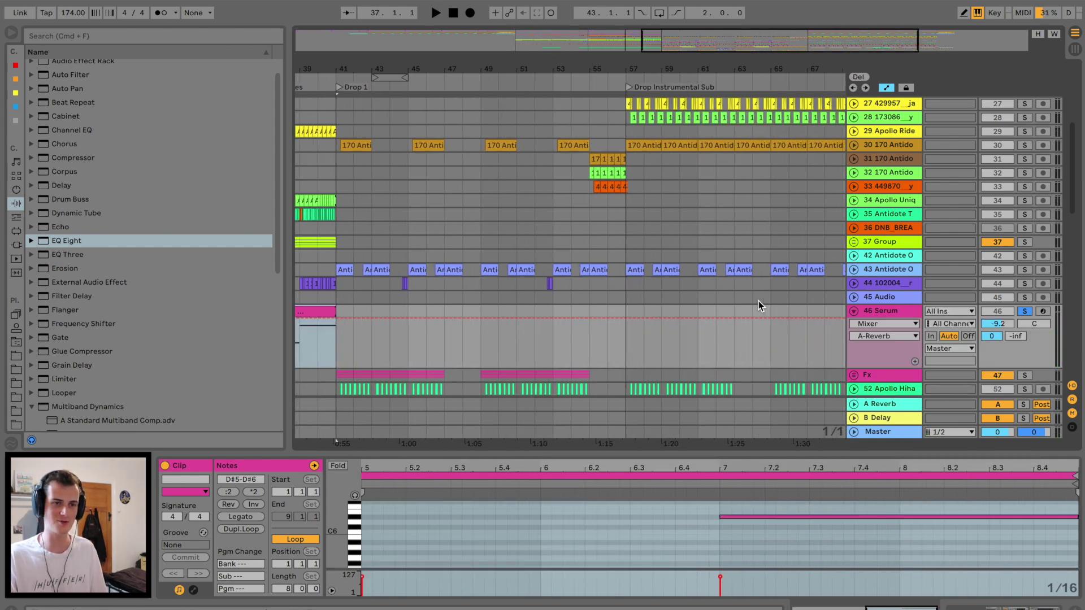
scroll(615, 313, "right", 4)
left_click(626, 310)
key("super+v")
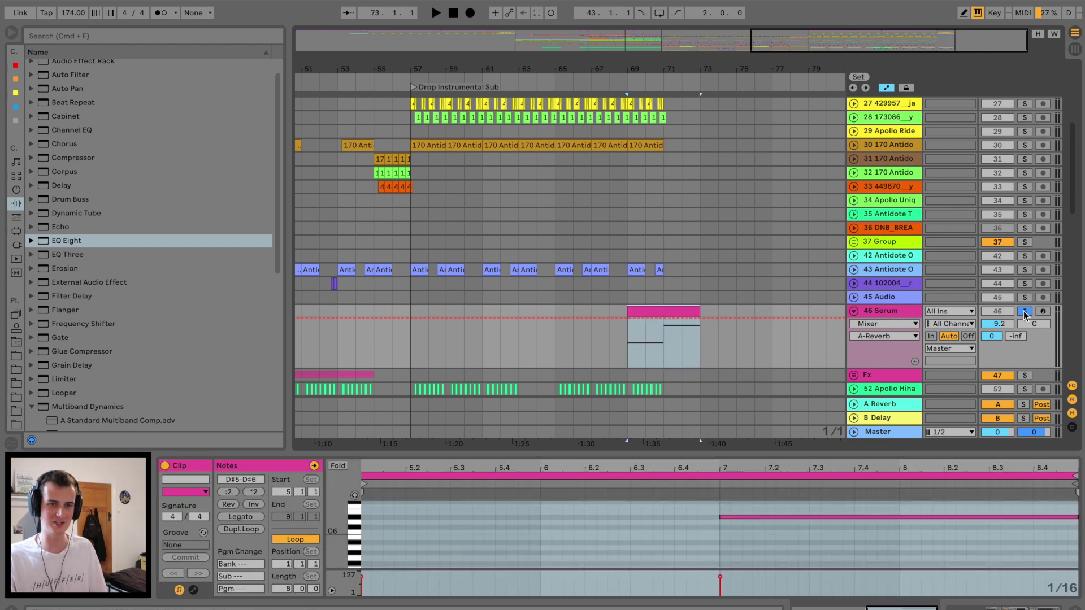
left_click_drag(628, 311, 663, 311)
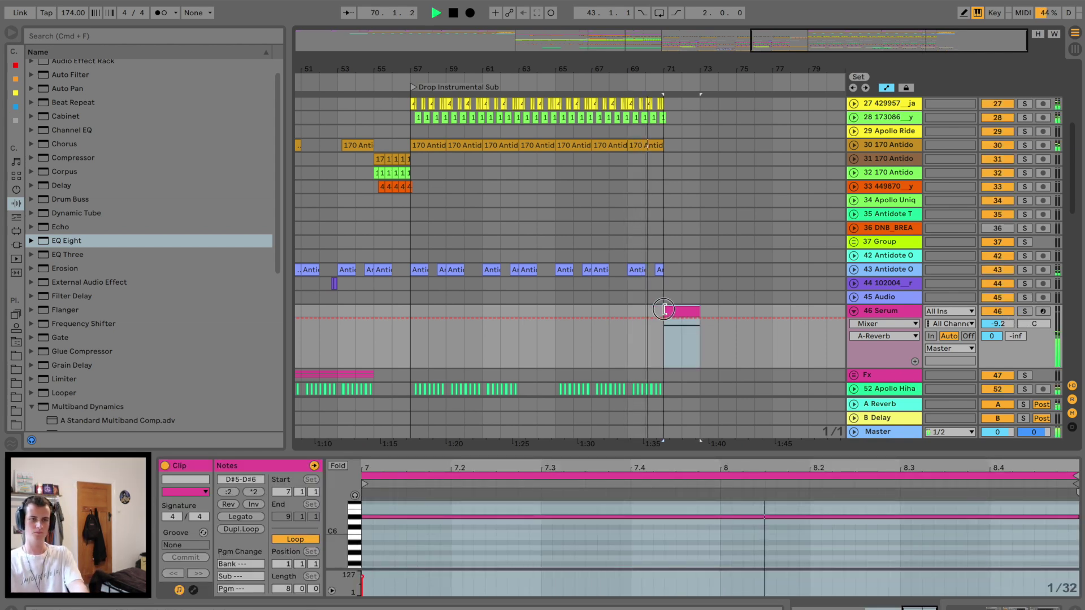
Automate the 46 Serum Compressor's output gain to dip at bar 71 and ramp up steadily until bar 73.
left_click(899, 315)
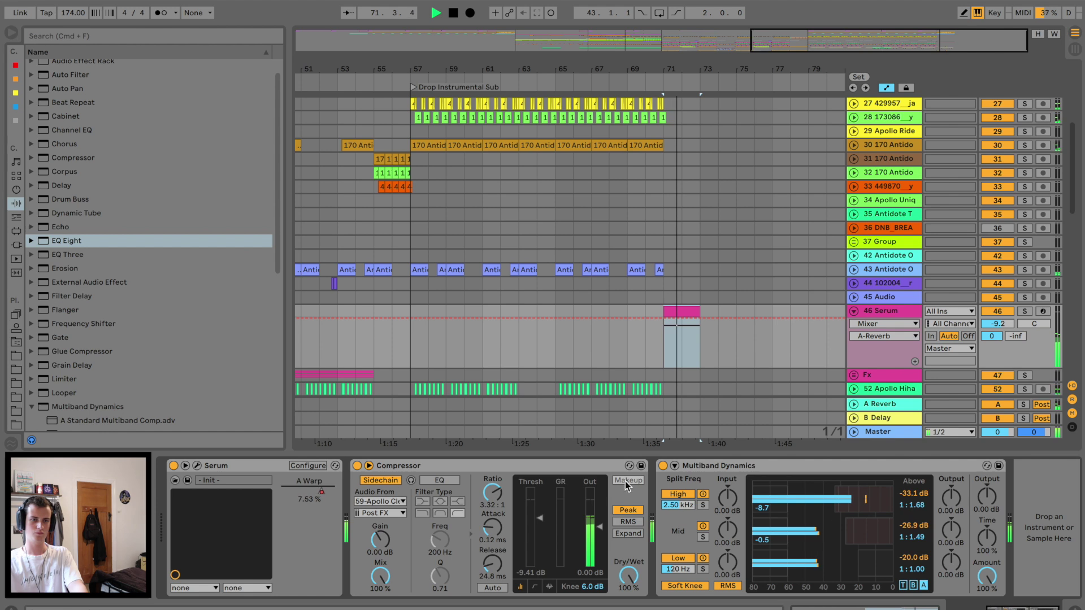
left_click(701, 338)
key("space")
left_click(656, 338)
left_click_drag(663, 338, 700, 342)
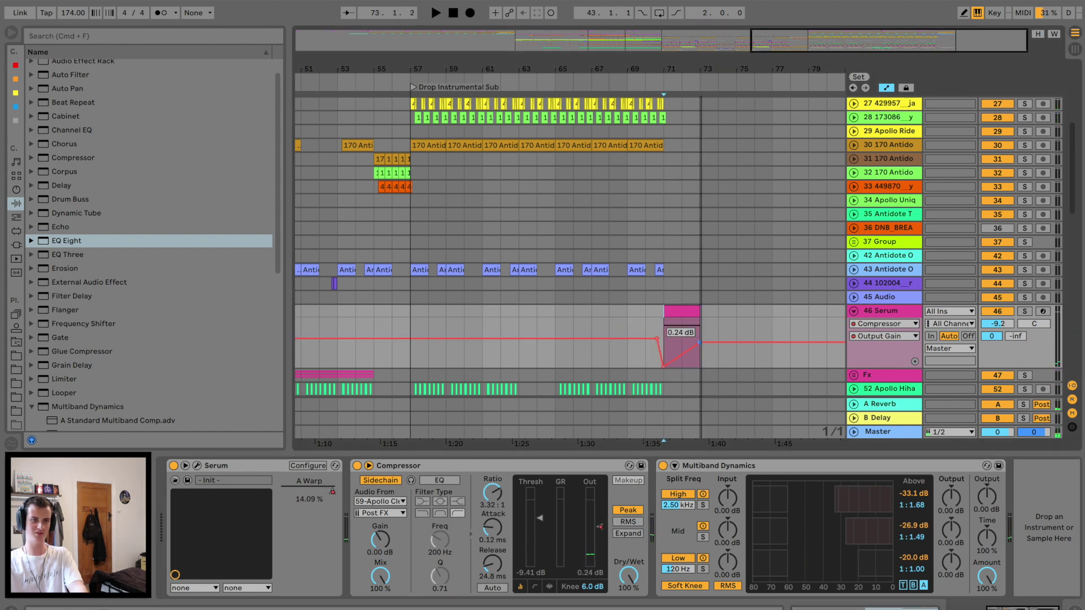
left_click_drag(685, 66, 743, 68)
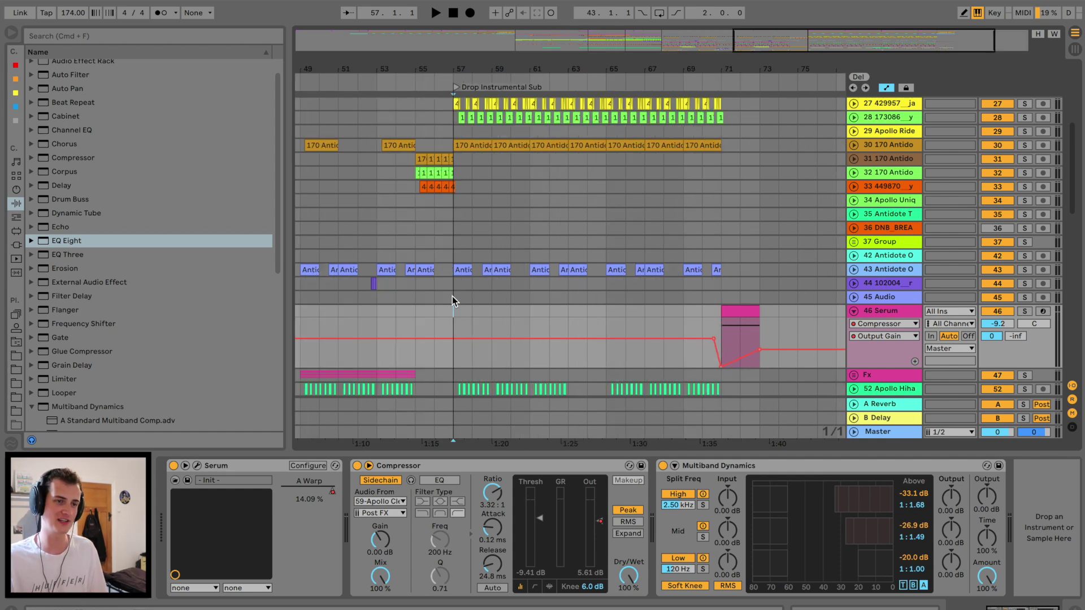
left_click(456, 294)
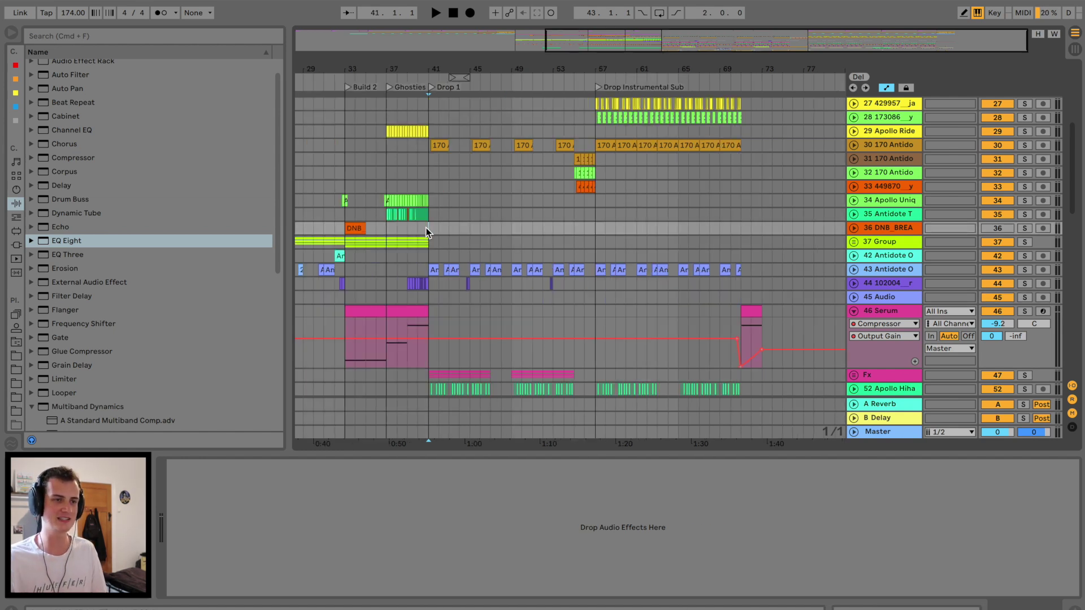
left_click_drag(646, 76, 475, 188)
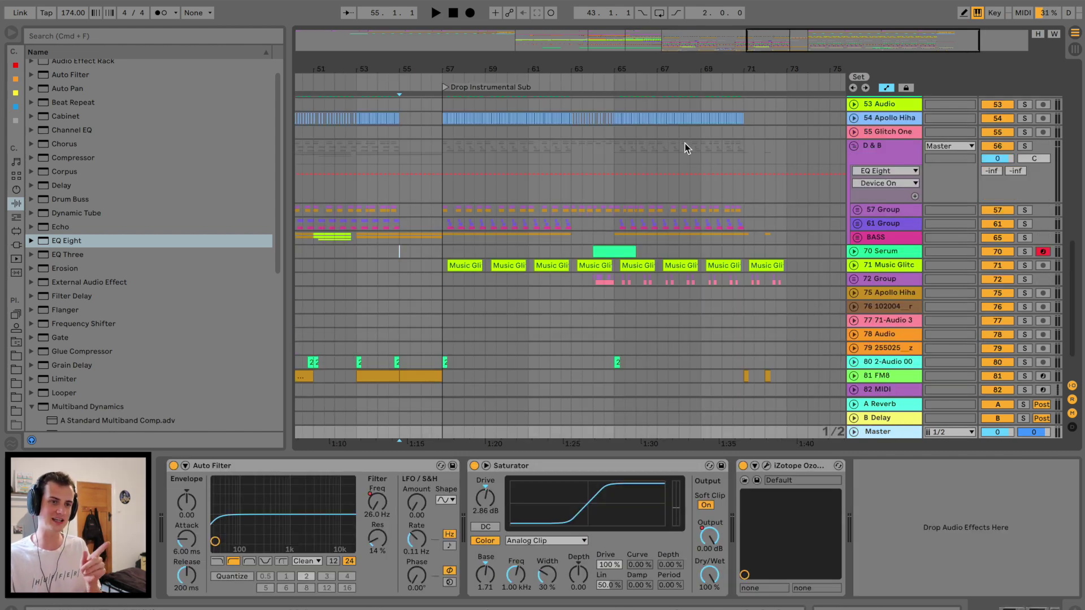
mouse_move(697, 74)
left_mouse_down()
mouse_move(697, 41)
mouse_move(542, 69)
left_mouse_up()
left_click(538, 148)
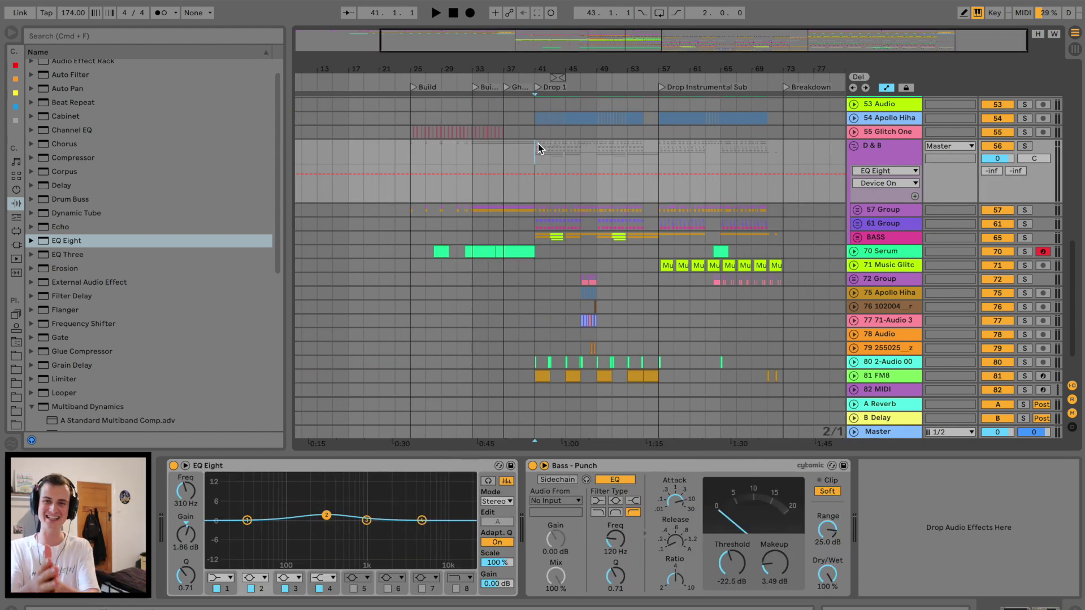
left_click_drag(612, 70, 613, 63)
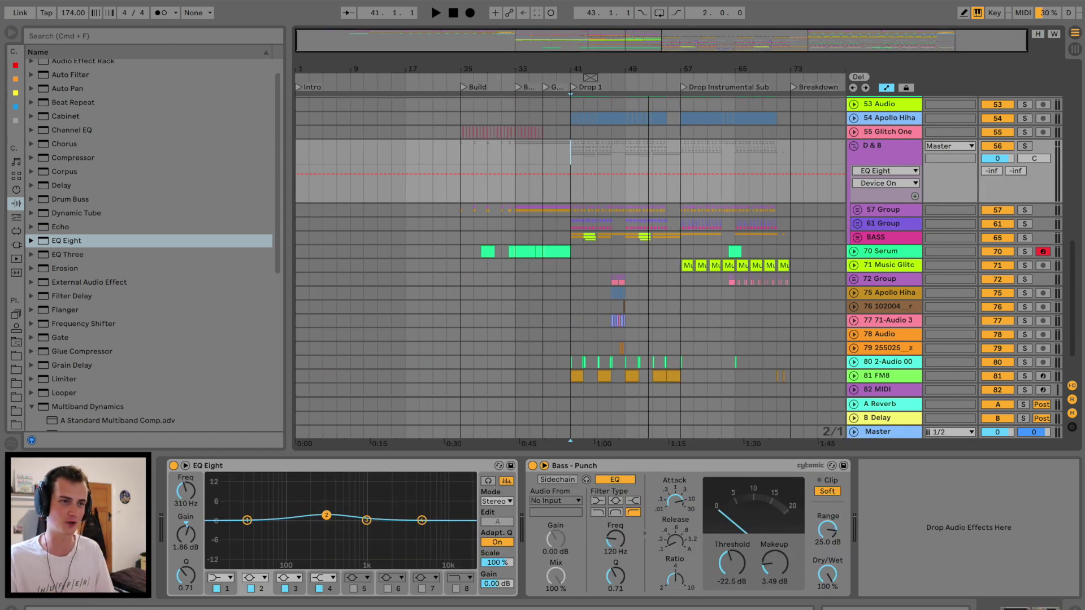
Play the arrangement from the Build section at bar 25 with the master's iZotope Ozone 7 limiter open.
scroll(486, 194, "up", 3)
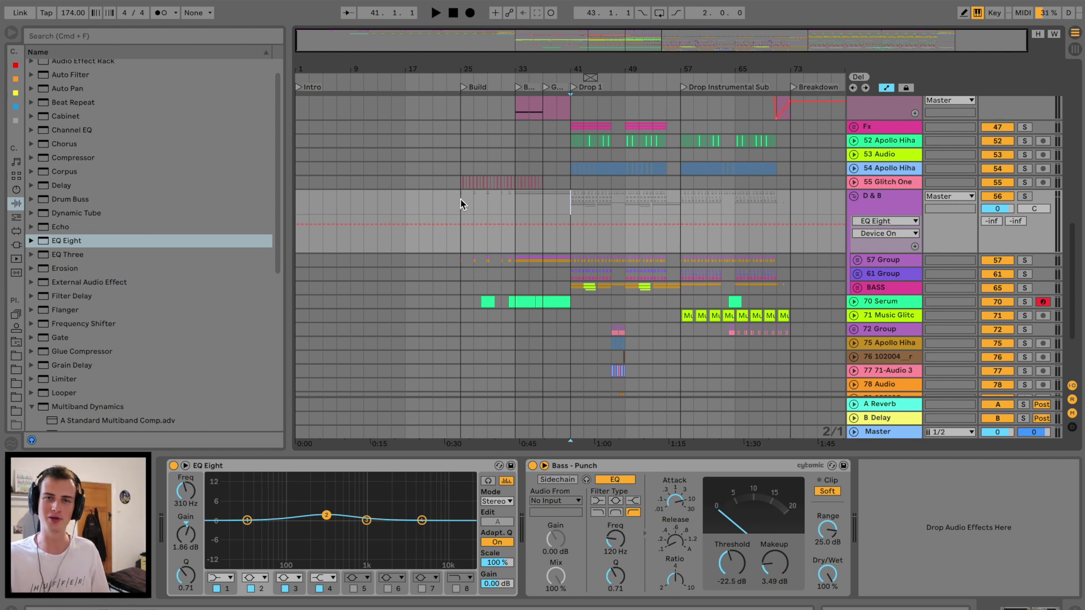
left_click(460, 199)
key("space")
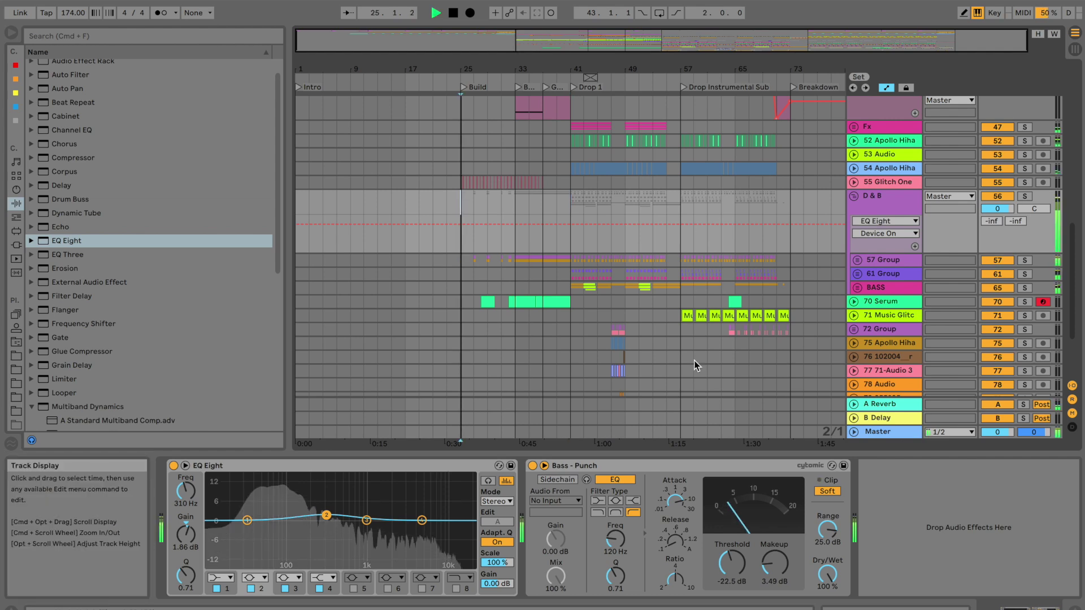
left_click(866, 432)
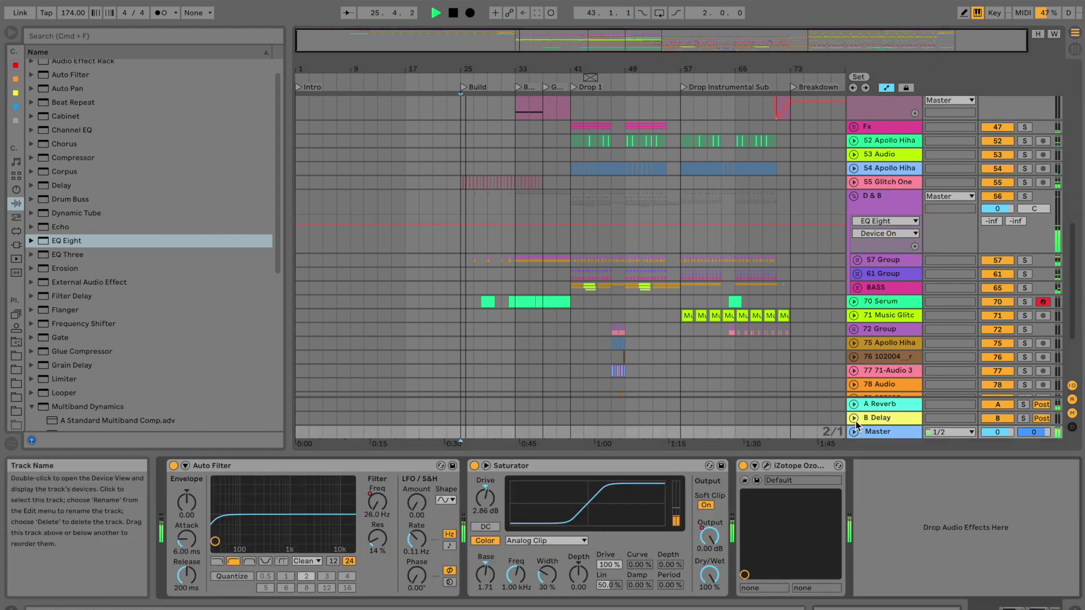
left_click(767, 468)
left_click_drag(686, 339, 662, 361)
left_click_drag(526, 69, 525, 91)
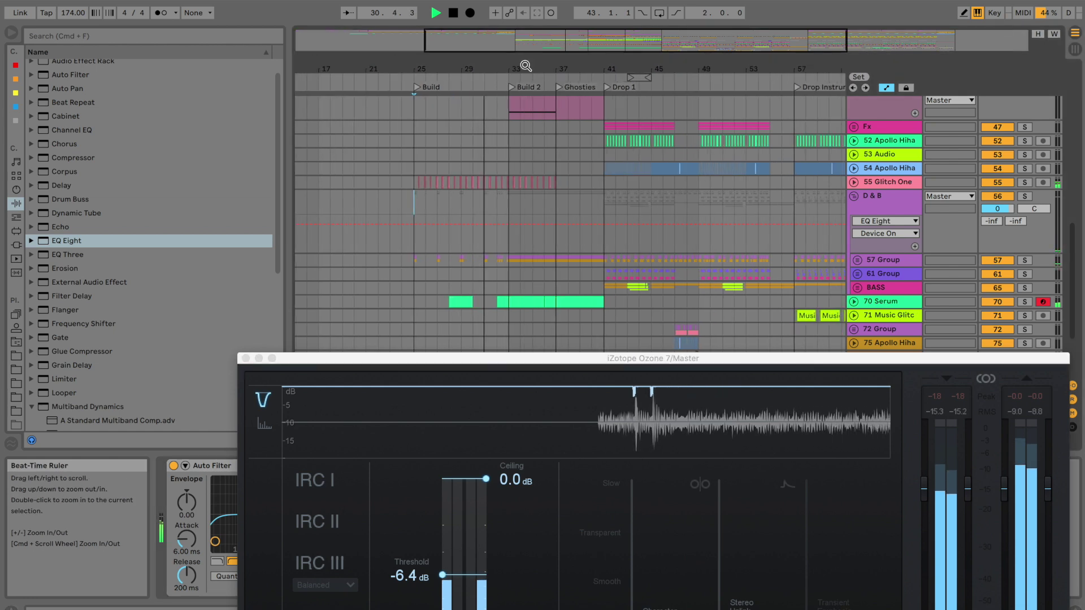
scroll(418, 298, "down", 3)
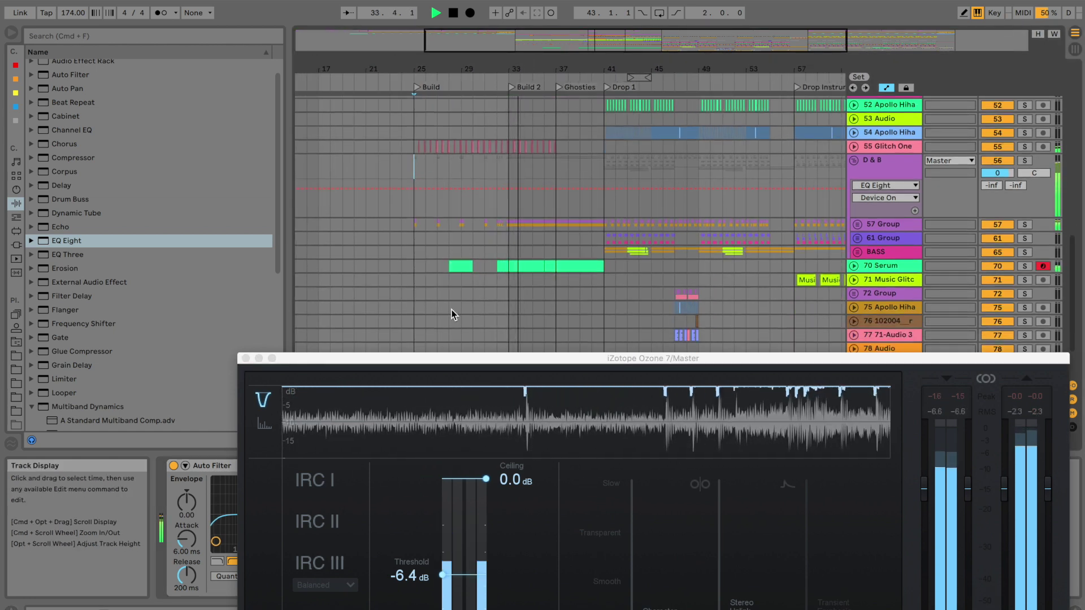
left_click_drag(525, 358, 521, 311)
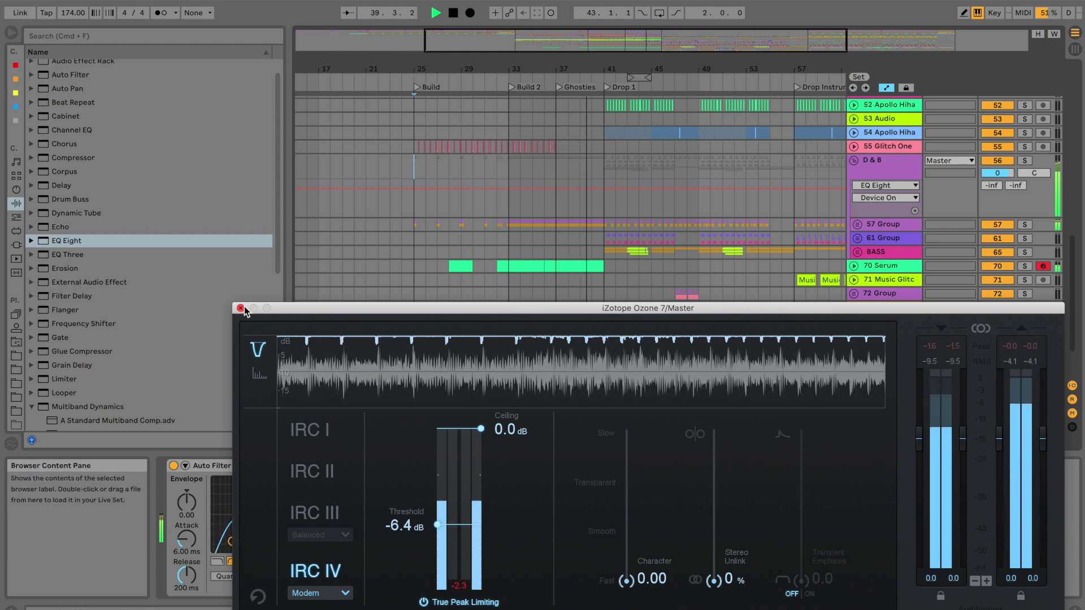
Listen through Drop 1 from bar 41 while checking the limiter levels, and close the Ozone 7 window.
left_click_drag(642, 67, 641, 107)
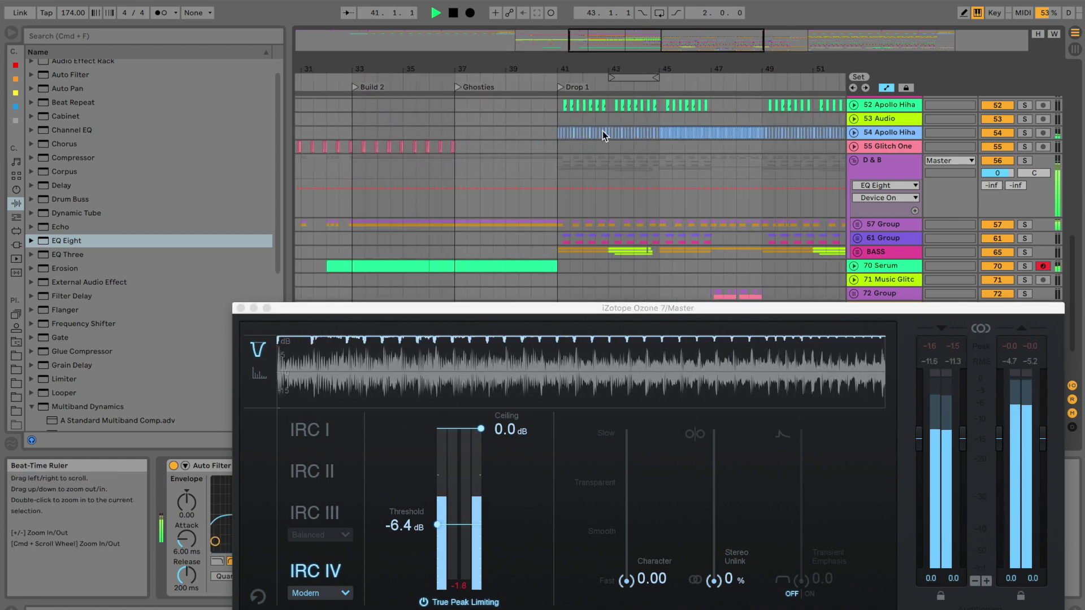
left_click_drag(654, 68, 654, 54)
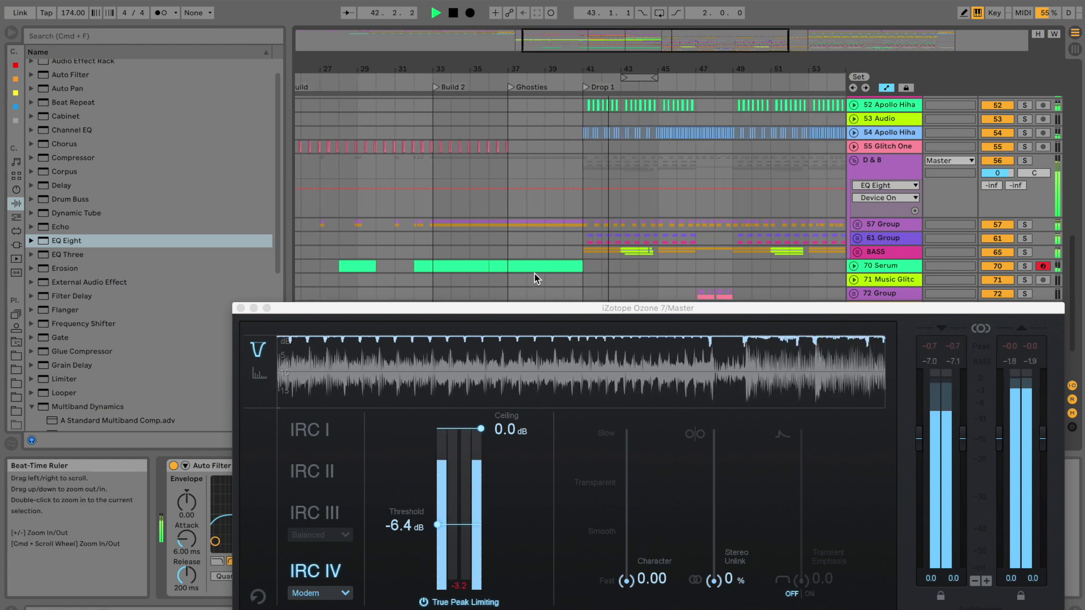
scroll(542, 238, "down", 3)
scroll(541, 239, "right", 5)
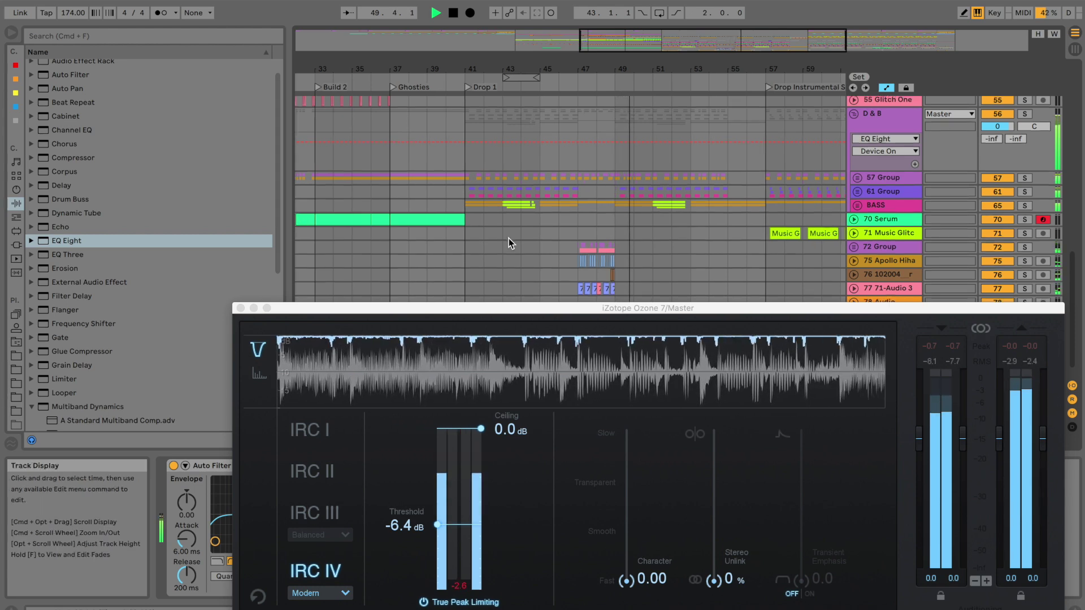
left_click(241, 308)
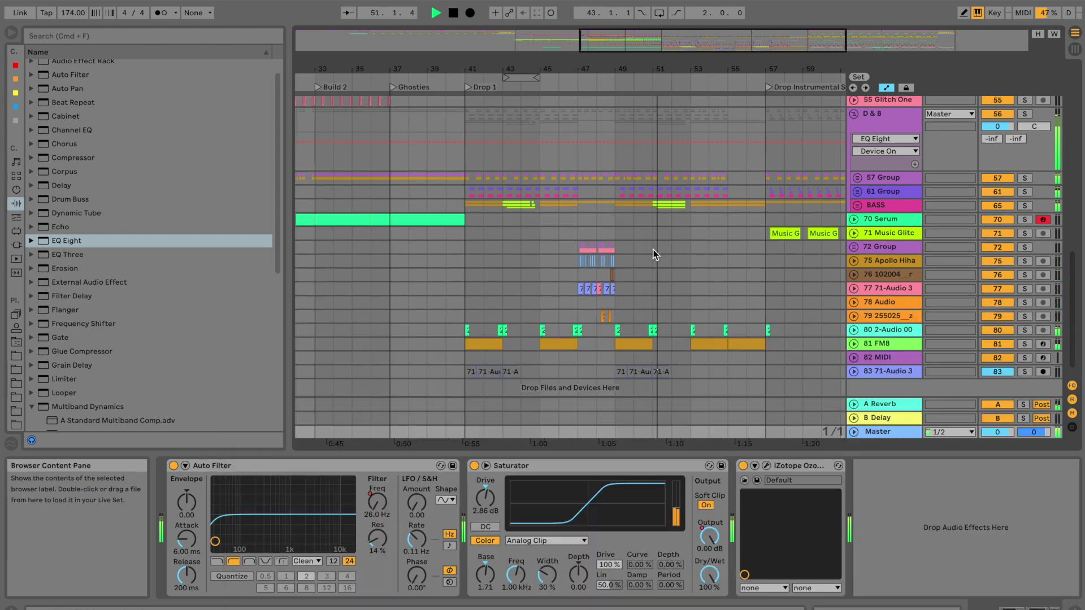
Listen to the end of Drop 1 and the transition into Drop Instrumental Sub, following the playing tracks.
left_click_drag(505, 69, 578, 392)
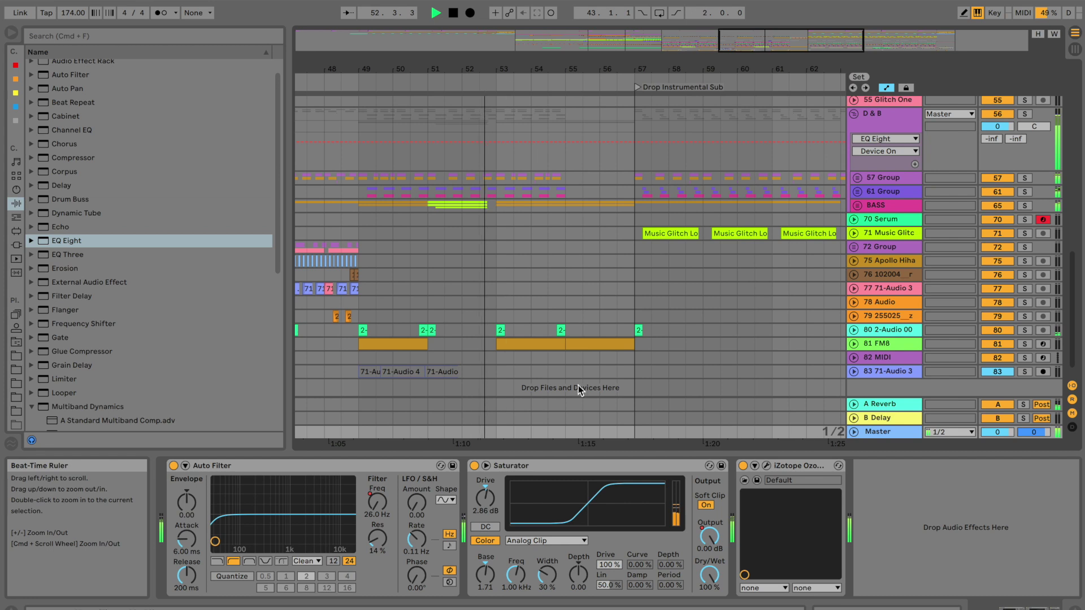
scroll(588, 370, "left", 3)
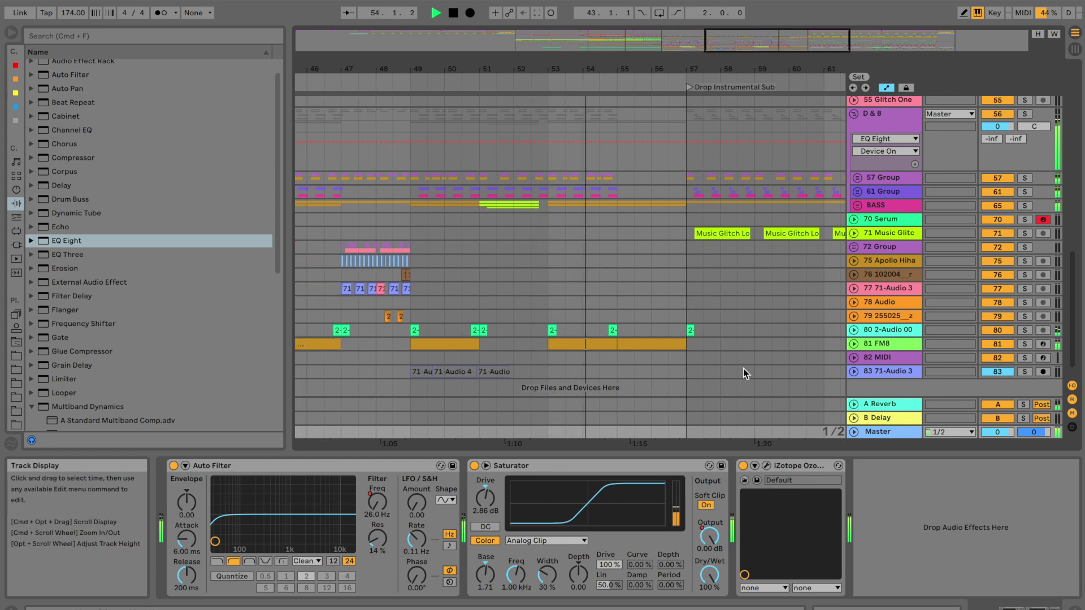
left_click_drag(663, 67, 664, 55)
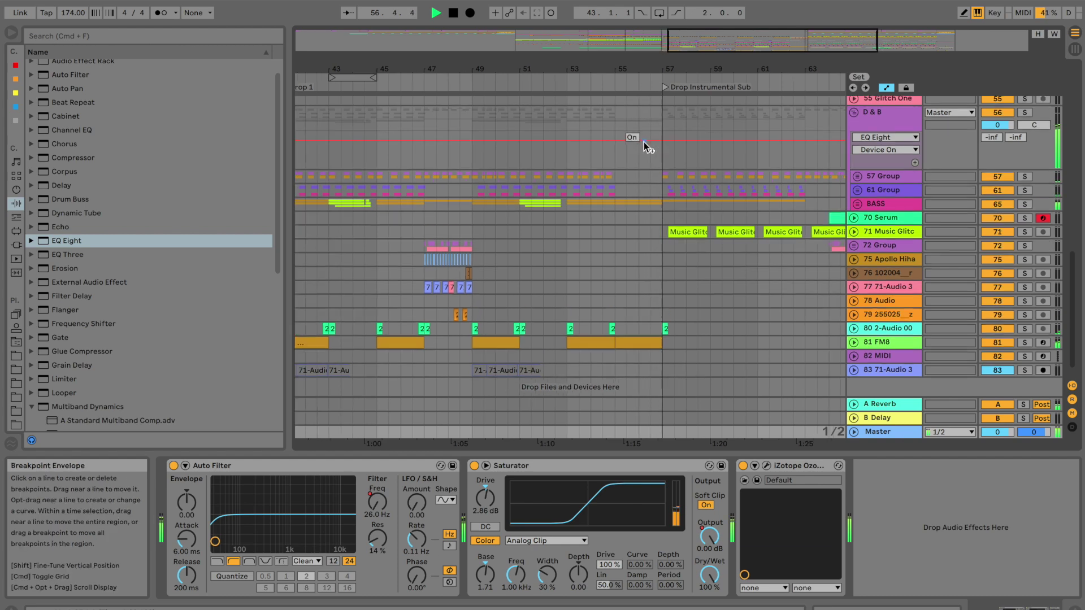
scroll(653, 176, "up", 1)
scroll(653, 176, "up", 5)
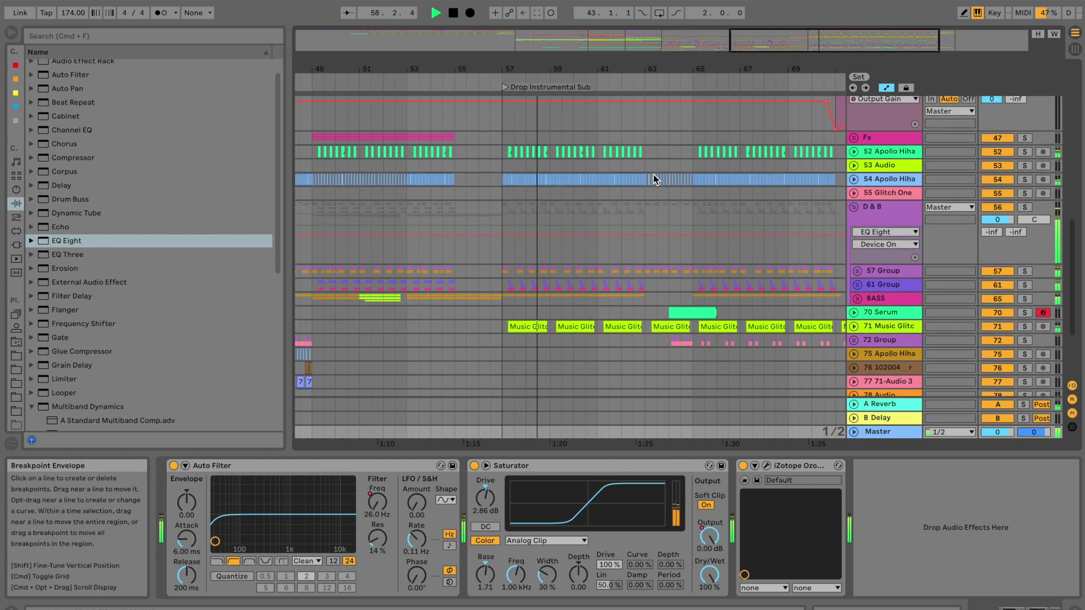
scroll(650, 172, "up", 2)
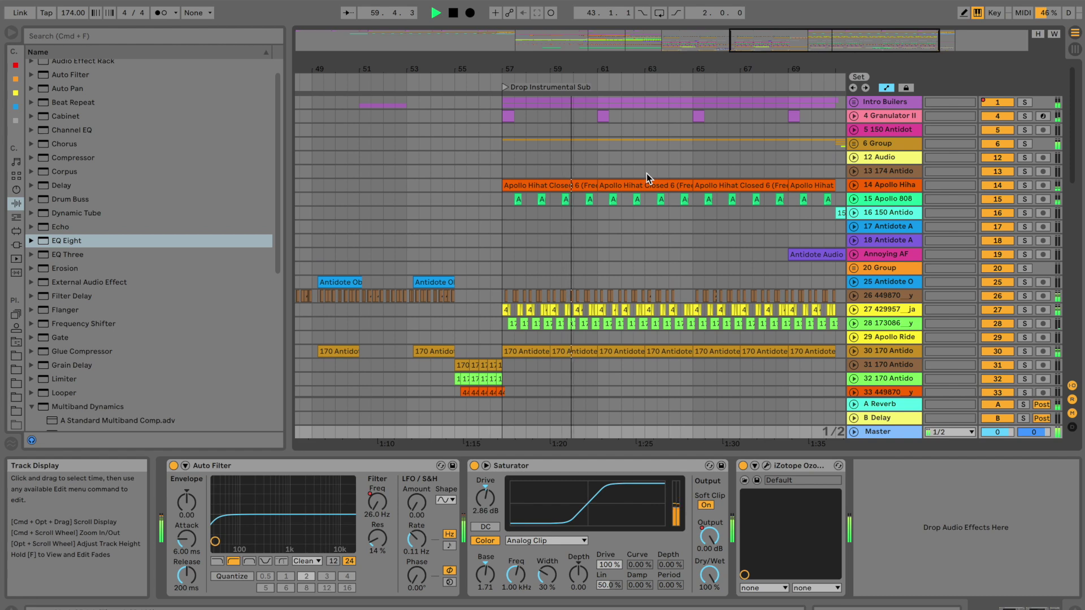
Select the track 26 449870 clips across the Drop Instrumental Sub section and open their shared clip settings.
left_click(510, 291)
left_click_drag(712, 295, 713, 295)
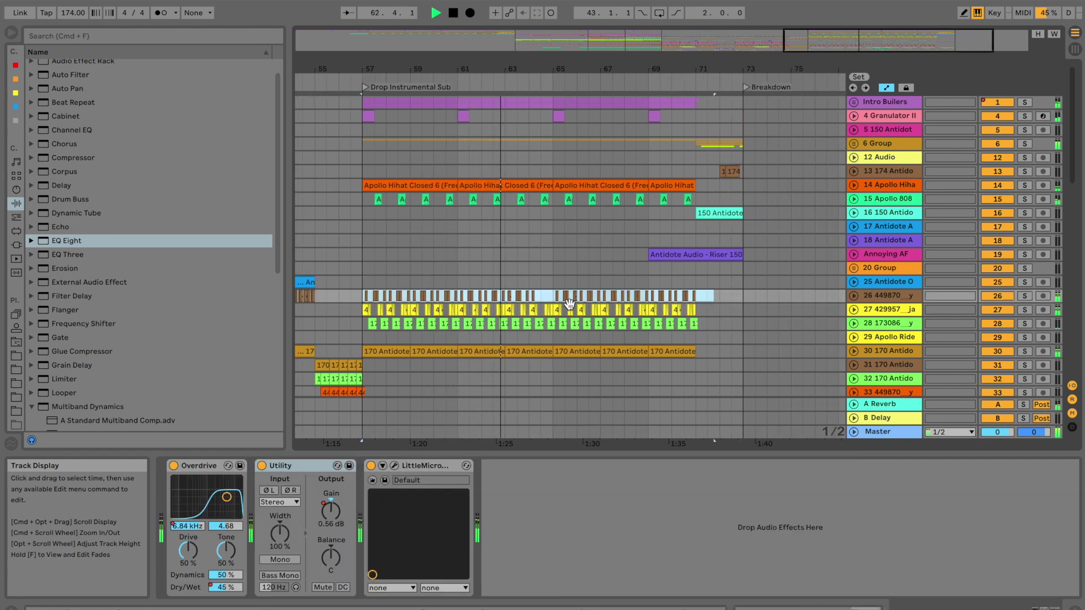
mouse_move(363, 300)
left_mouse_down()
mouse_move(728, 299)
mouse_move(363, 297)
left_mouse_up()
double_click(687, 297)
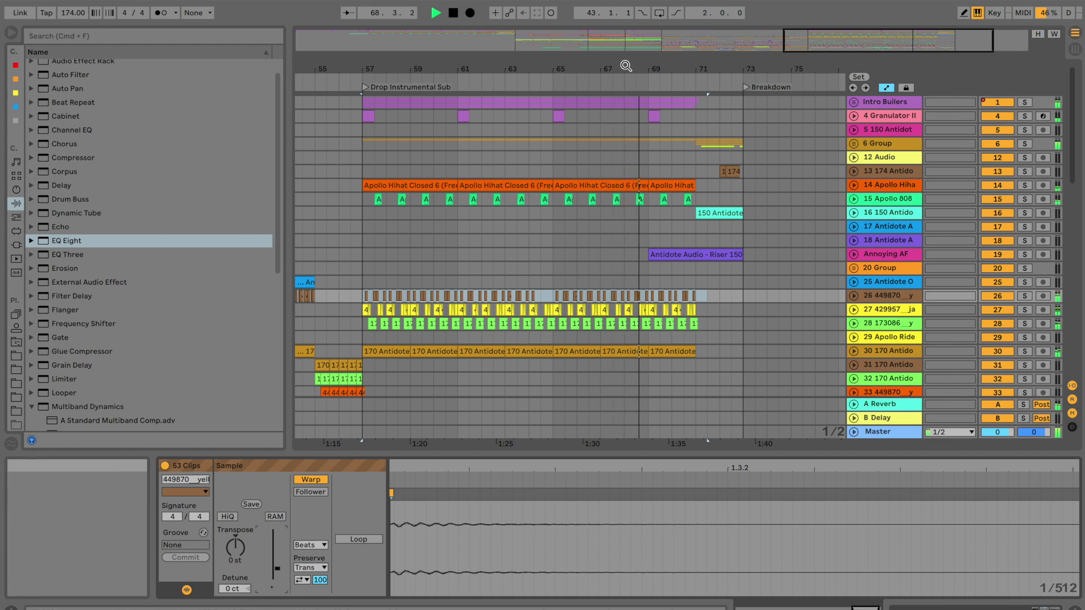
Listen to the last bars of the instrumental drop, including the Serum swell, up to the Breakdown at bar 73.
left_click_drag(626, 63, 626, 56)
left_click(658, 267)
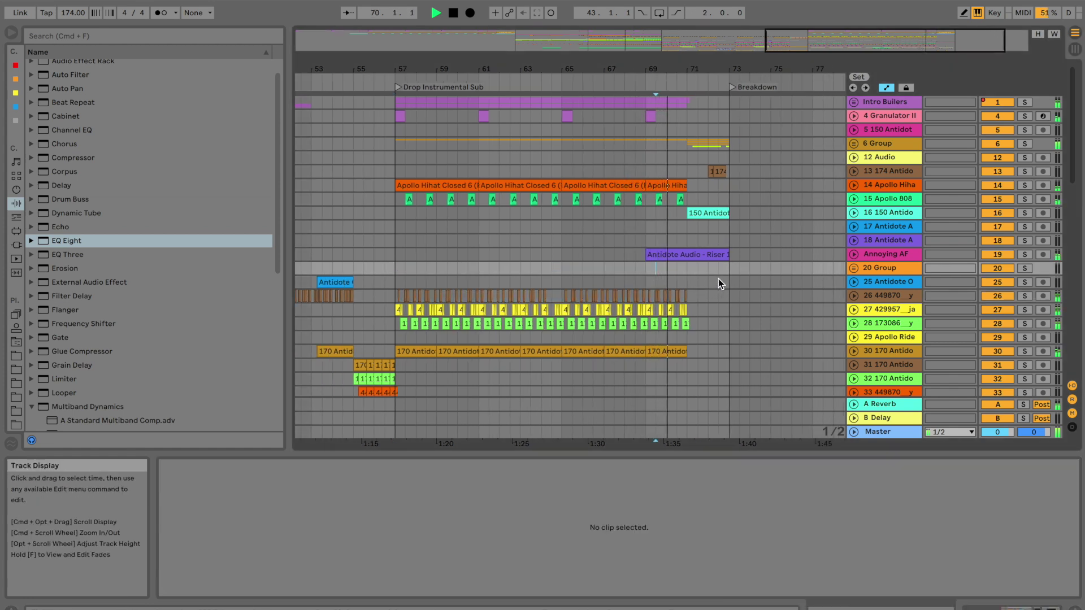
scroll(718, 281, "down", 10)
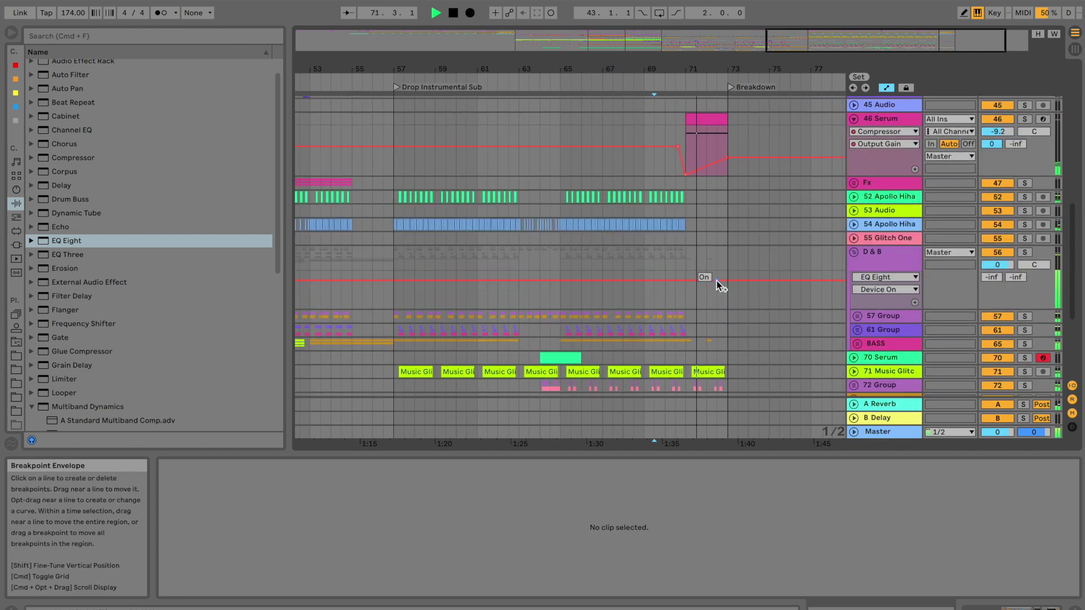
left_click_drag(775, 69, 774, 85)
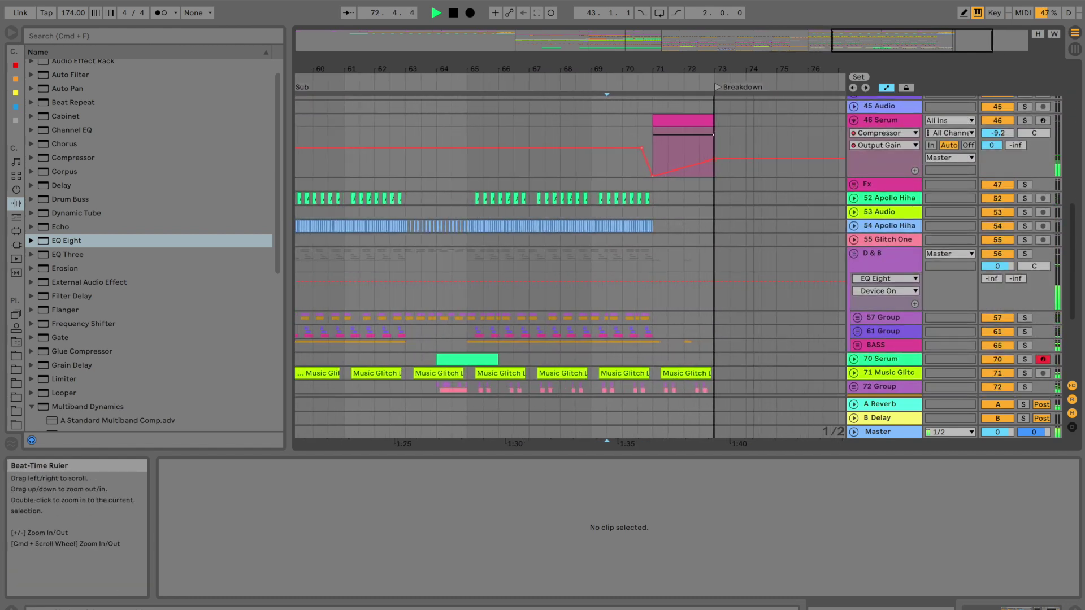